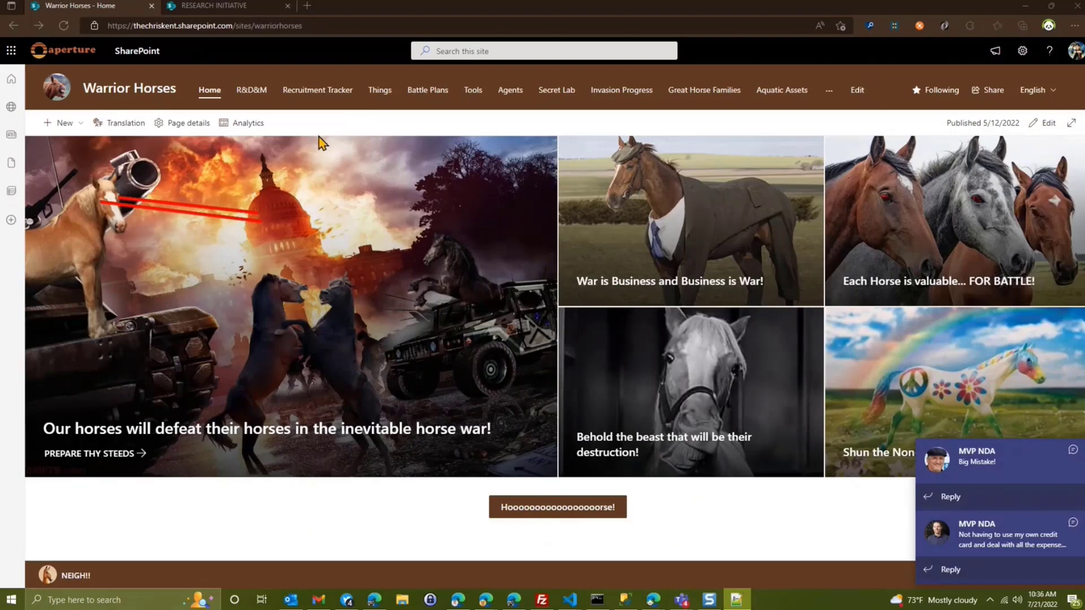
# Go to the R&D&M site and open its Initiatives list
pyautogui.click(253, 90)
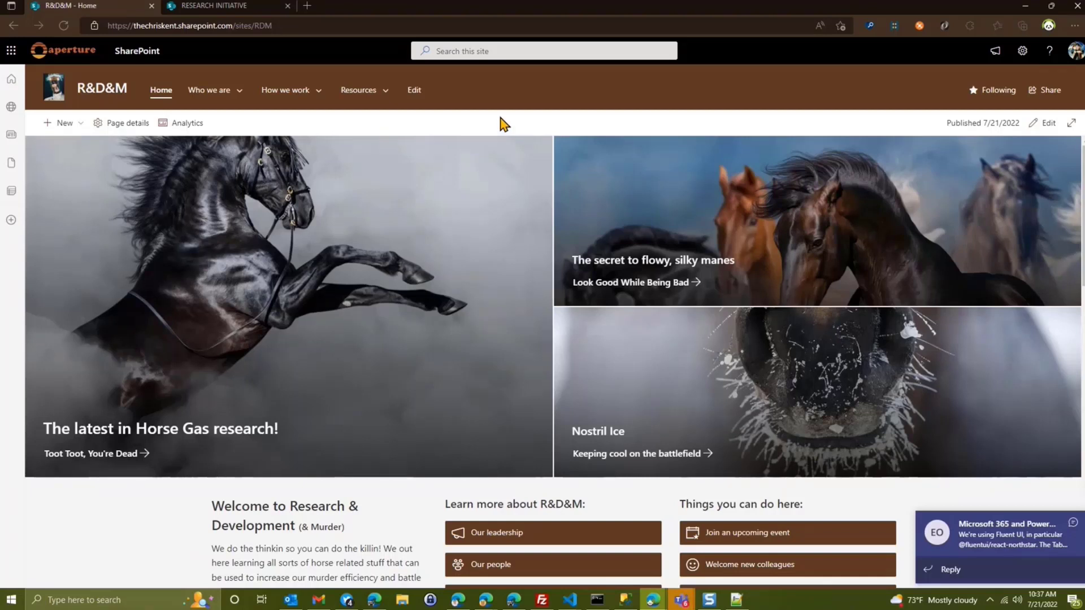
pyautogui.moveTo(373, 96)
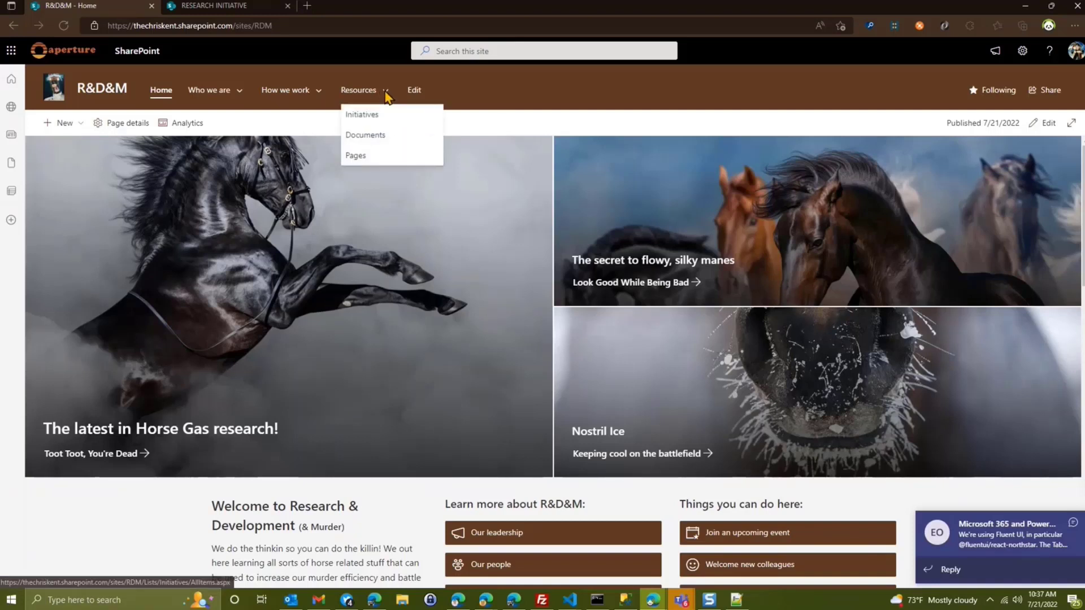
pyautogui.click(388, 116)
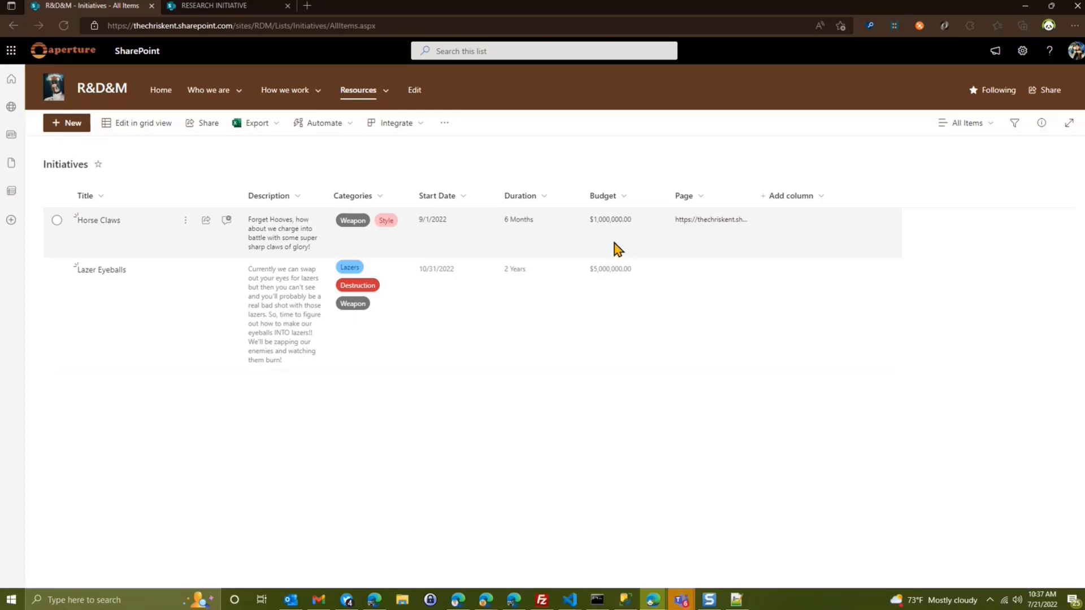
# View the RESEARCH INITIATIVE page template, return to the Initiatives list and open the page linked from the Horse Claws item
pyautogui.click(204, 7)
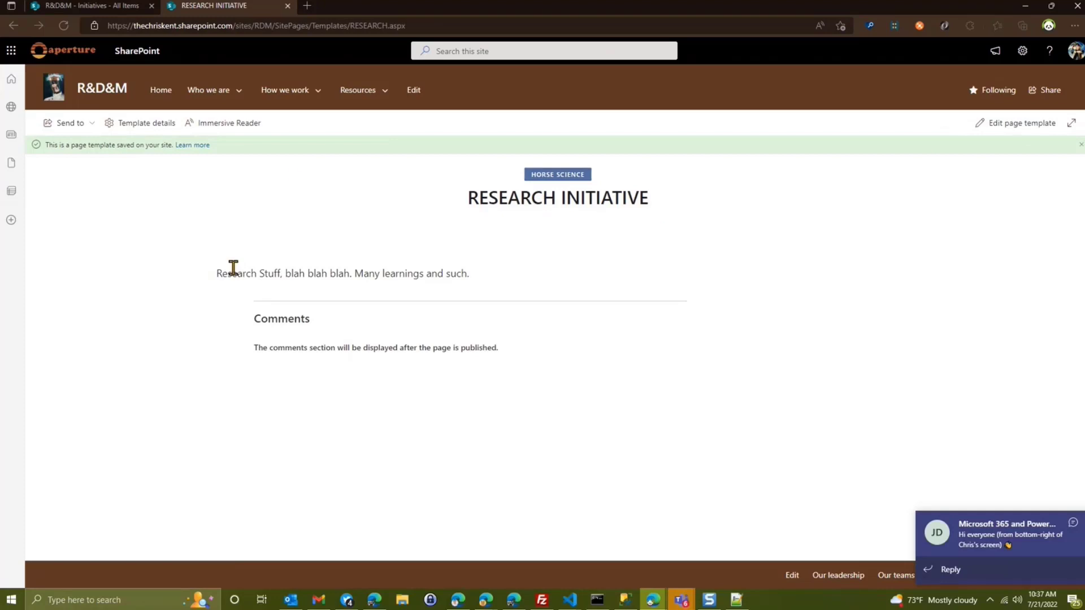
pyautogui.click(120, 7)
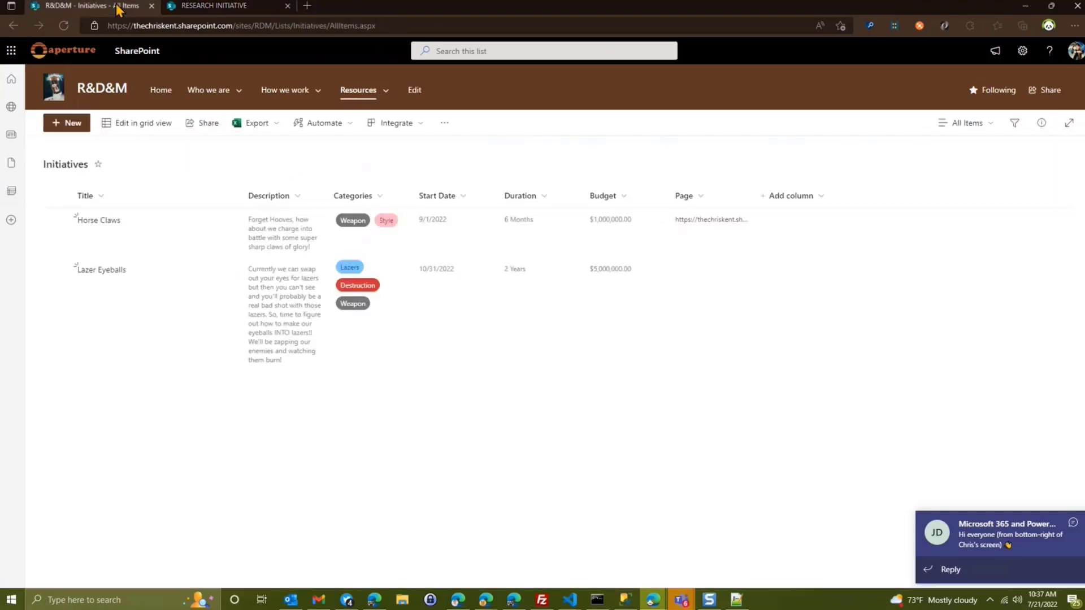
pyautogui.click(707, 224)
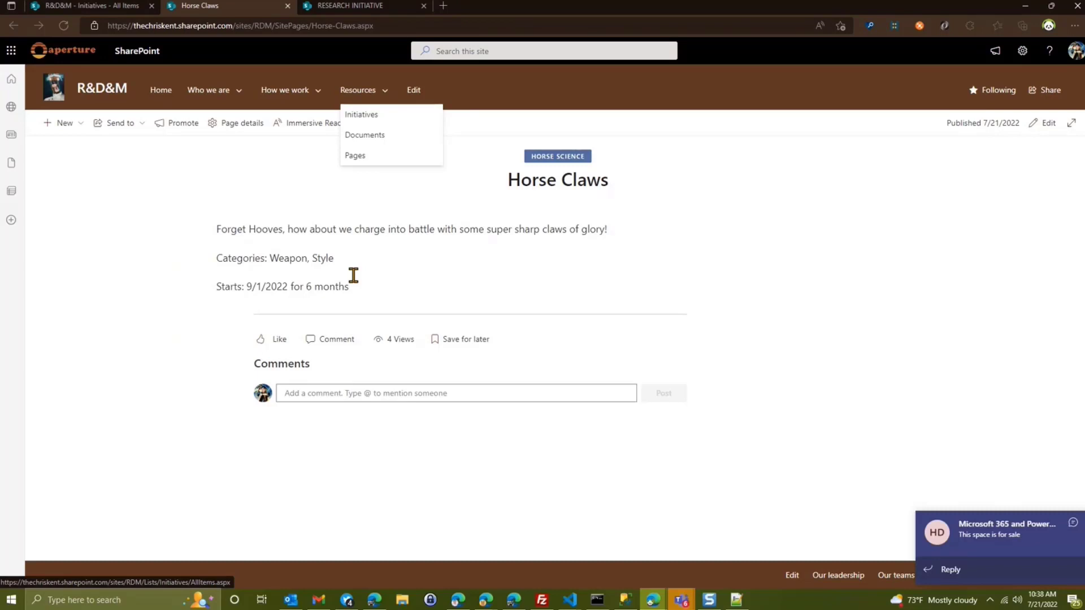
pyautogui.click(370, 266)
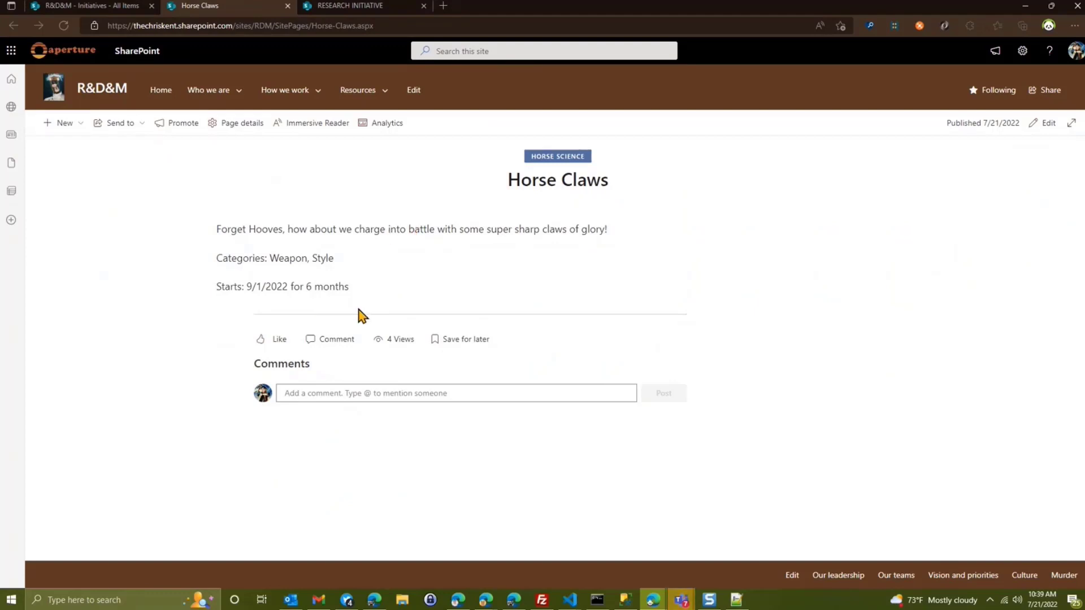
# Try out a Page properties web part with the Title property below the Horse Claws page text, and delete it again
pyautogui.click(1043, 124)
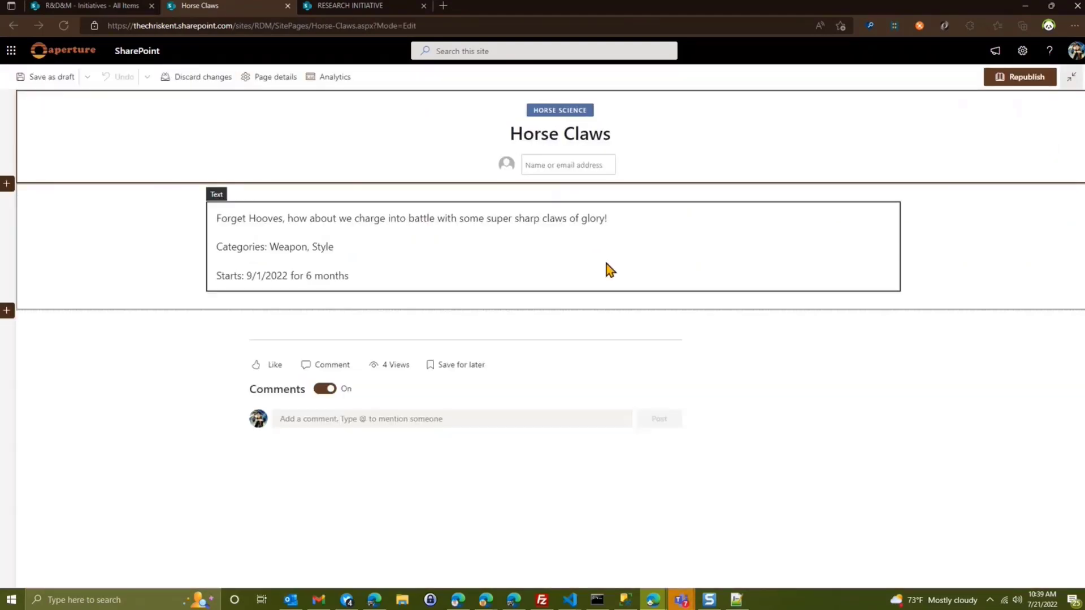
pyautogui.click(552, 302)
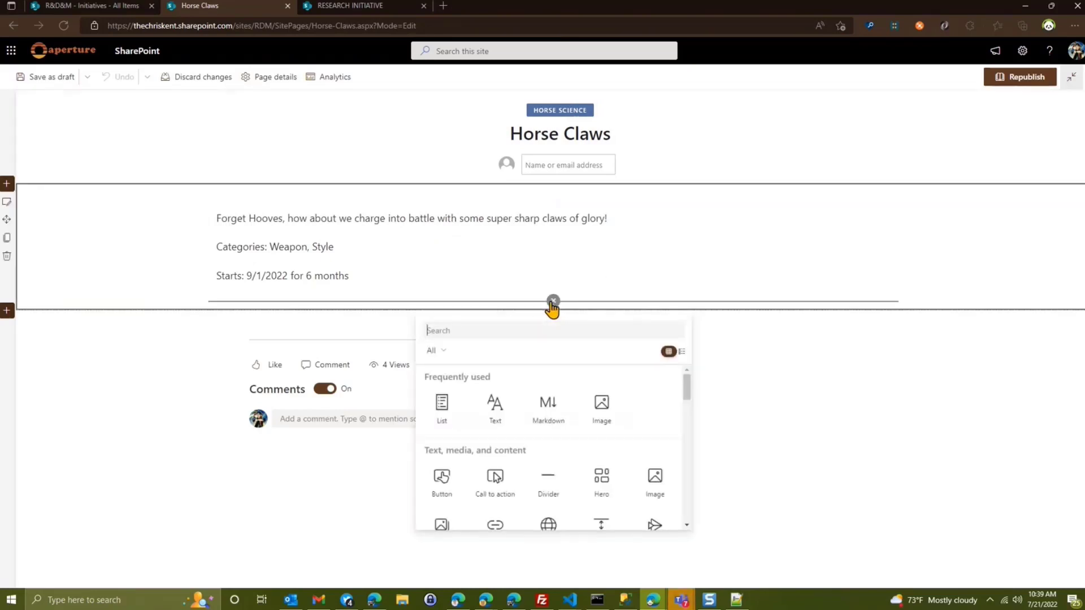
pyautogui.write('page pro')
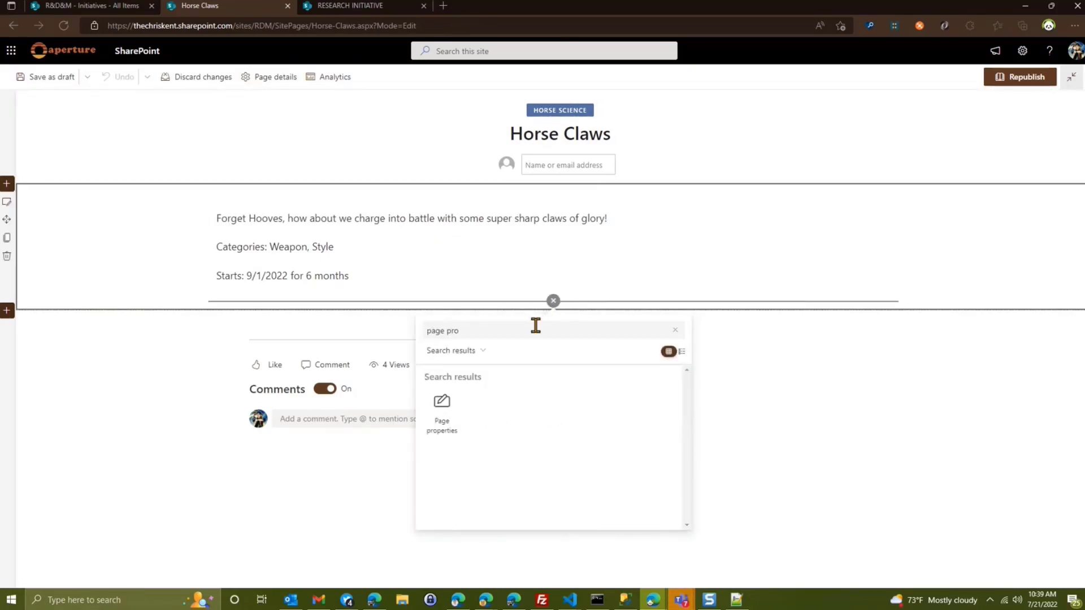
pyautogui.click(455, 392)
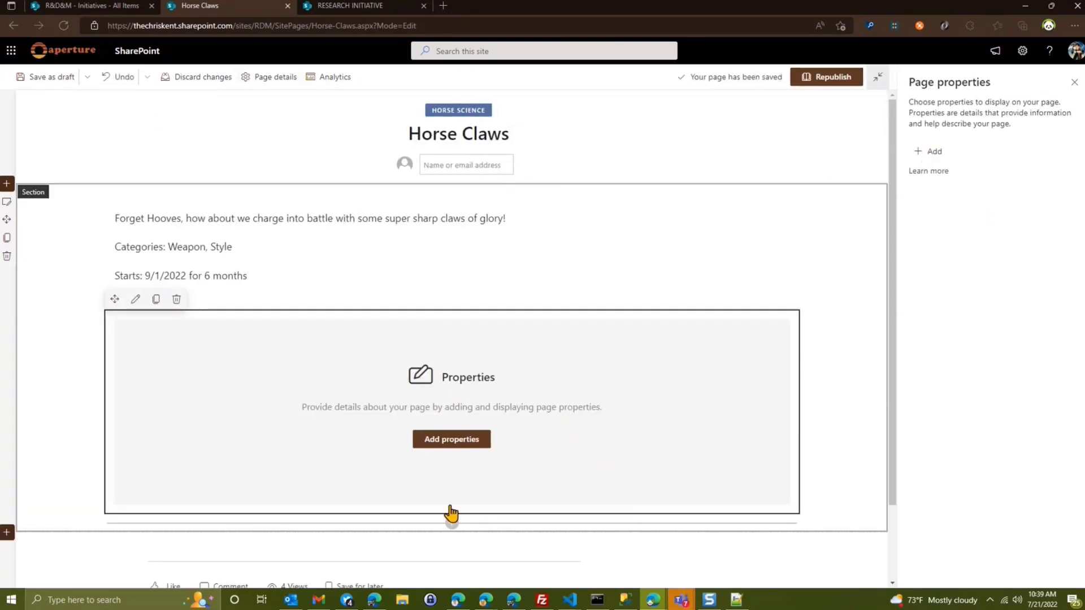
pyautogui.click(933, 152)
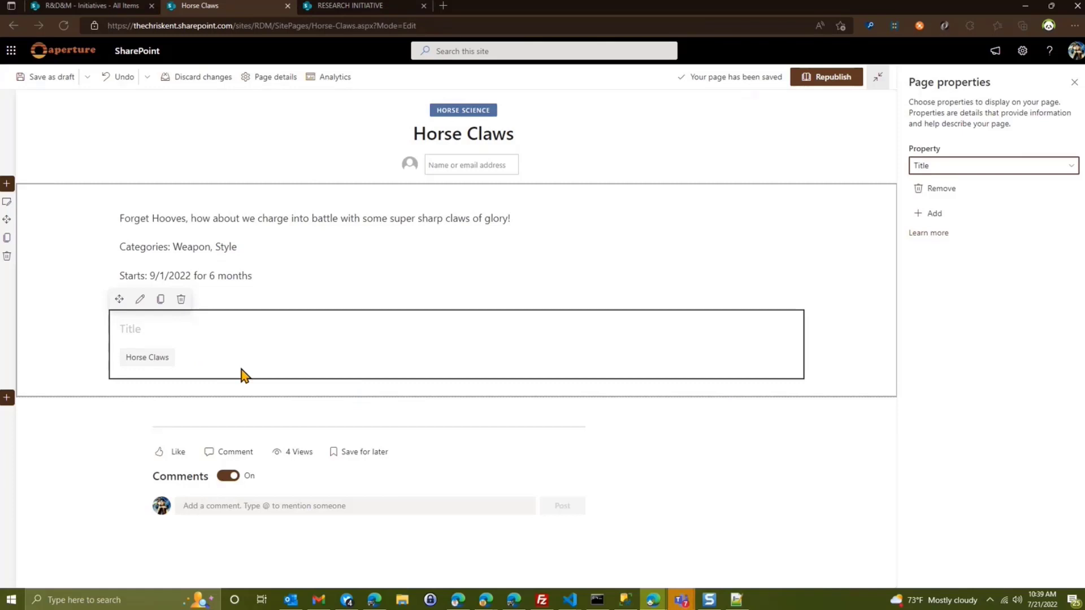
pyautogui.click(181, 299)
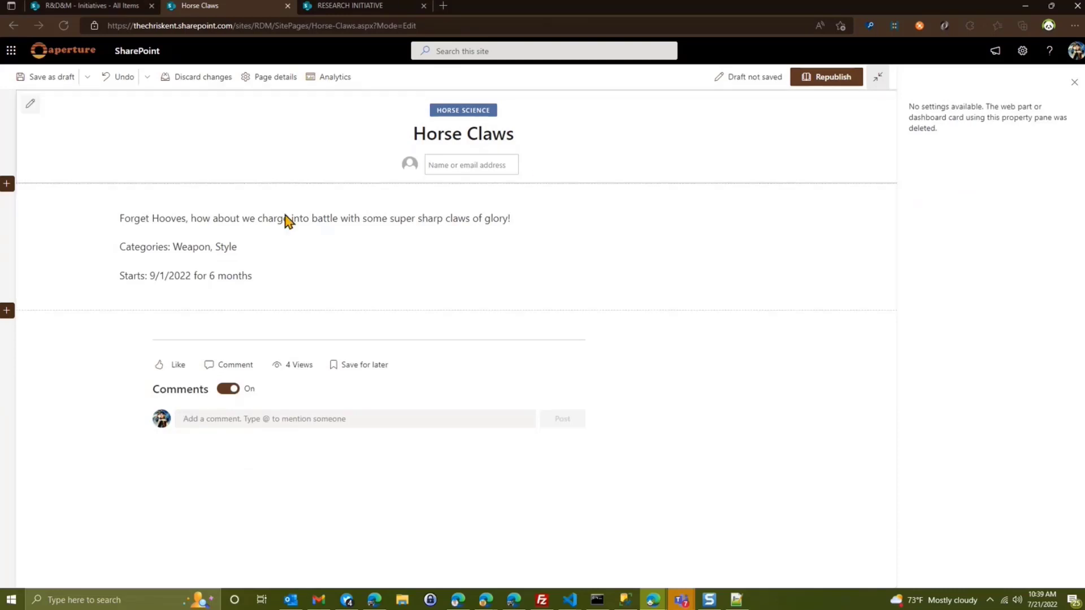
# Return to the Initiatives list and display it in the Navigation view
pyautogui.click(101, 8)
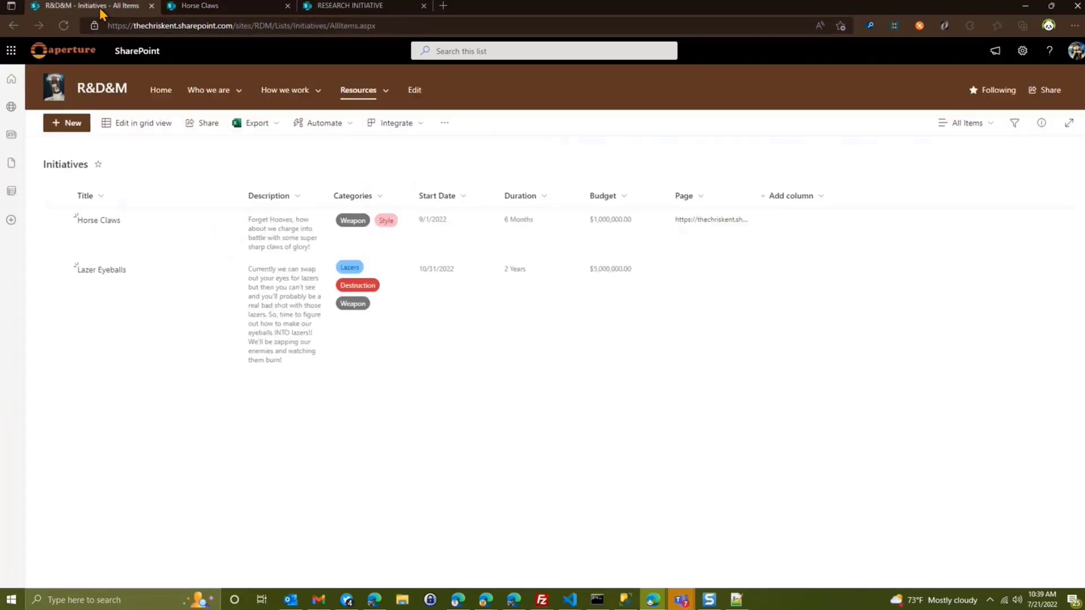
pyautogui.click(966, 123)
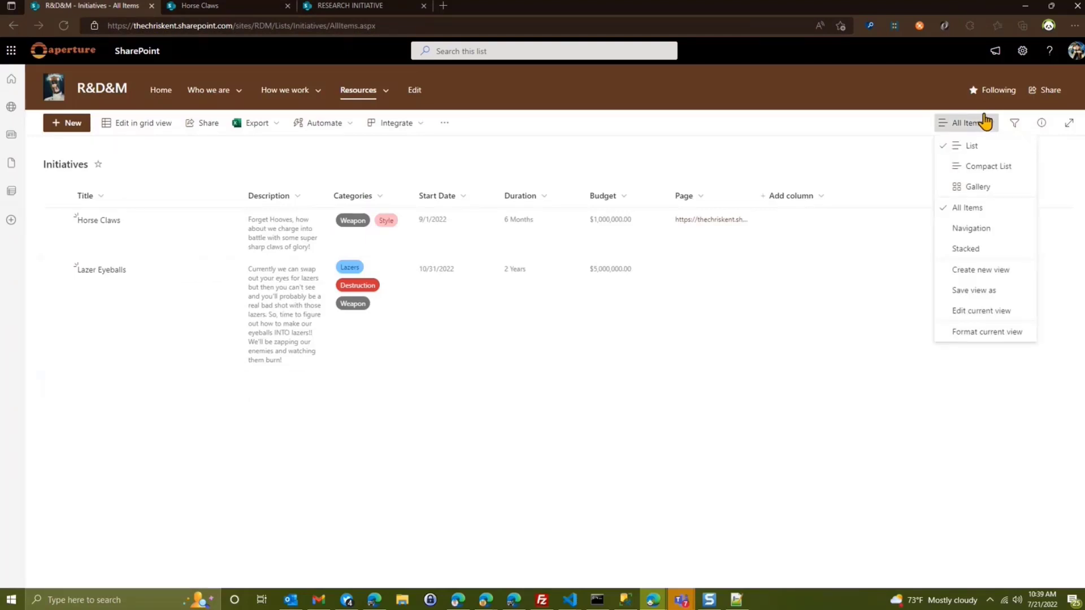
pyautogui.click(989, 231)
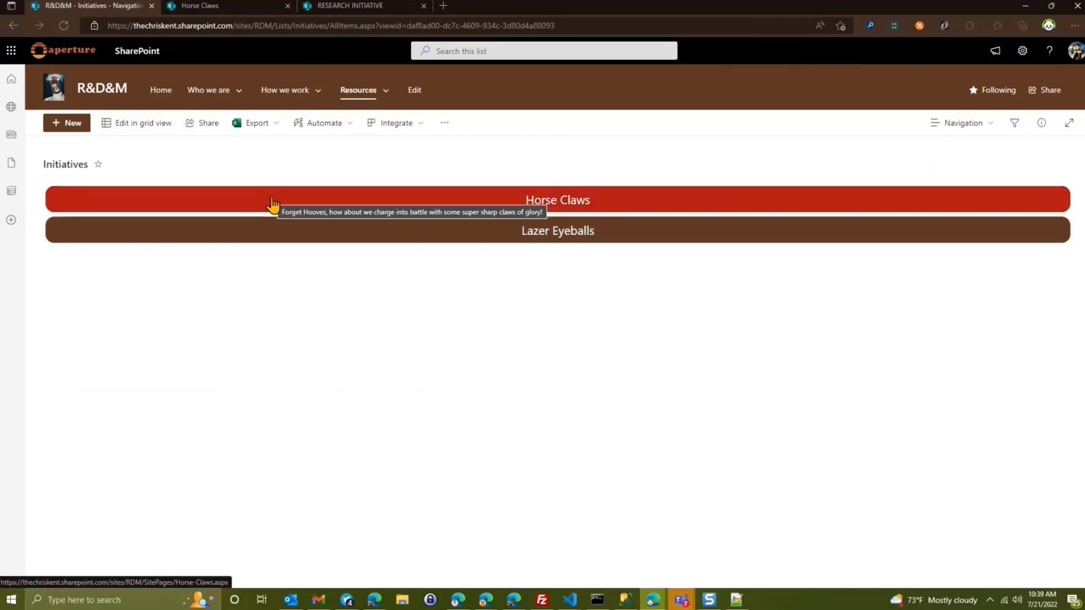
# On the R&D&M home page, replace the "Things you can do here" web part with a List web part showing Initiatives
pyautogui.moveTo(188, 102)
pyautogui.click(158, 91)
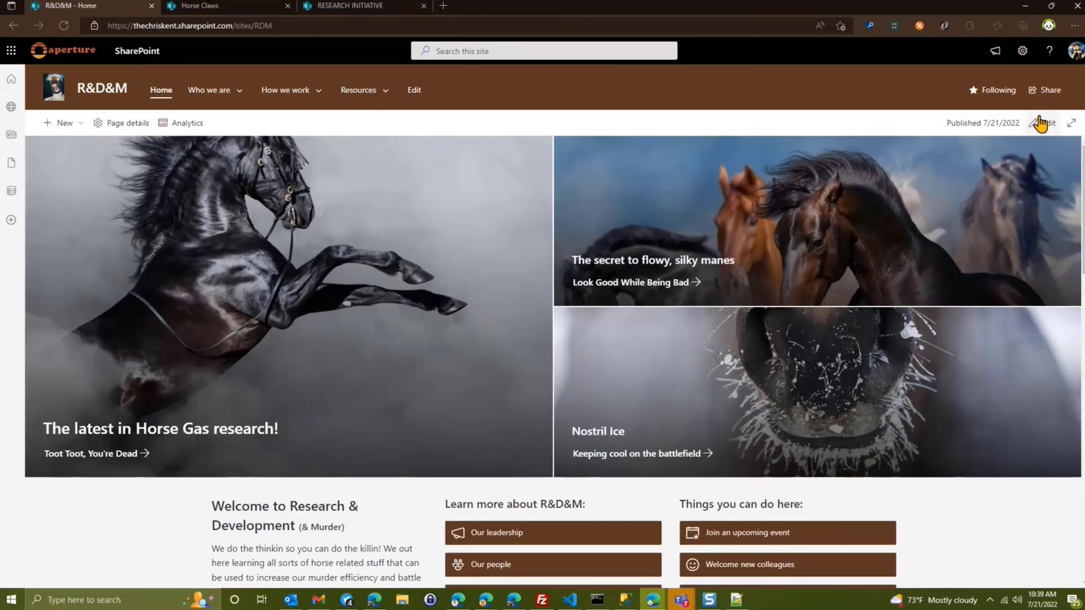
pyautogui.click(1037, 118)
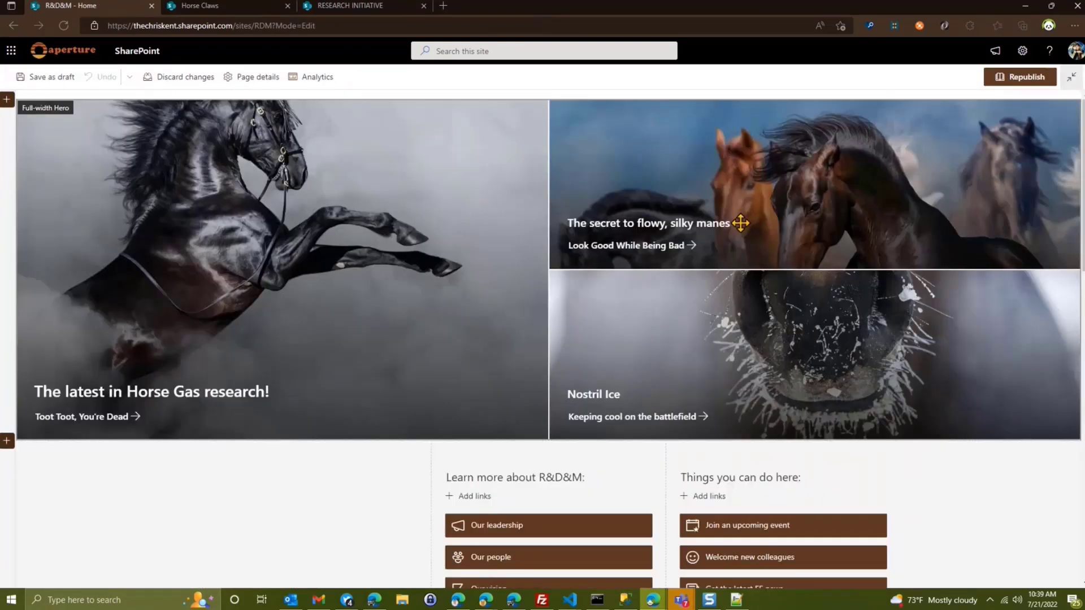
pyautogui.scroll(-4, 787, 262)
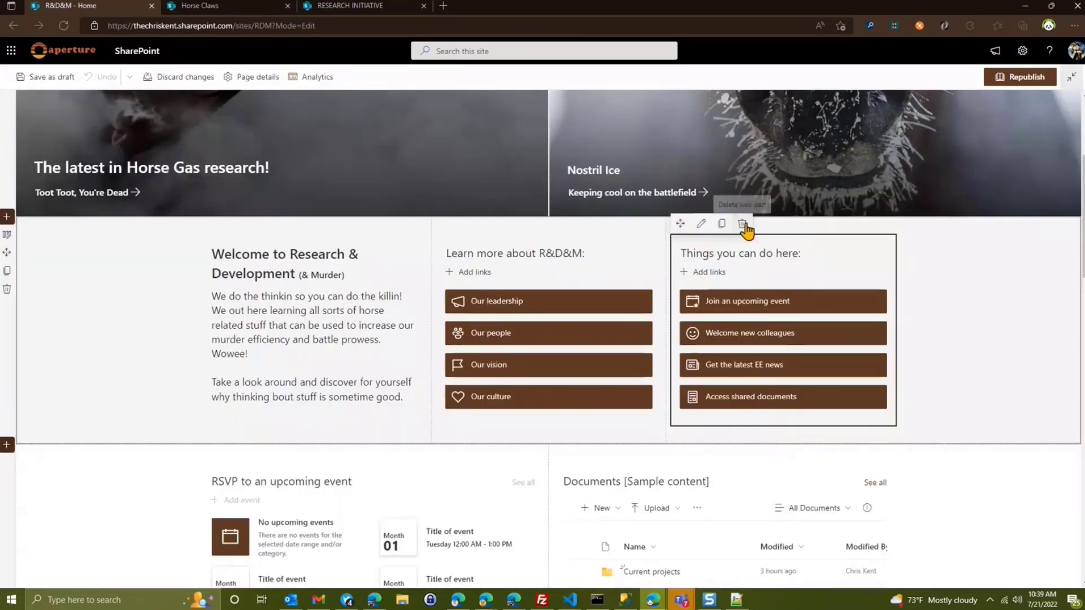
pyautogui.click(746, 223)
pyautogui.click(783, 226)
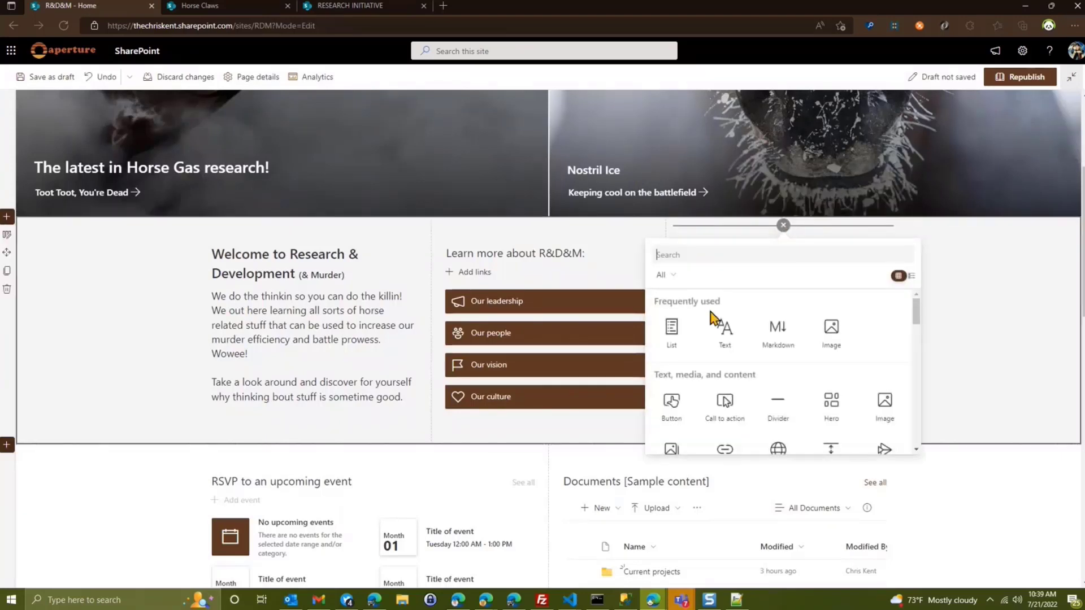
pyautogui.click(671, 337)
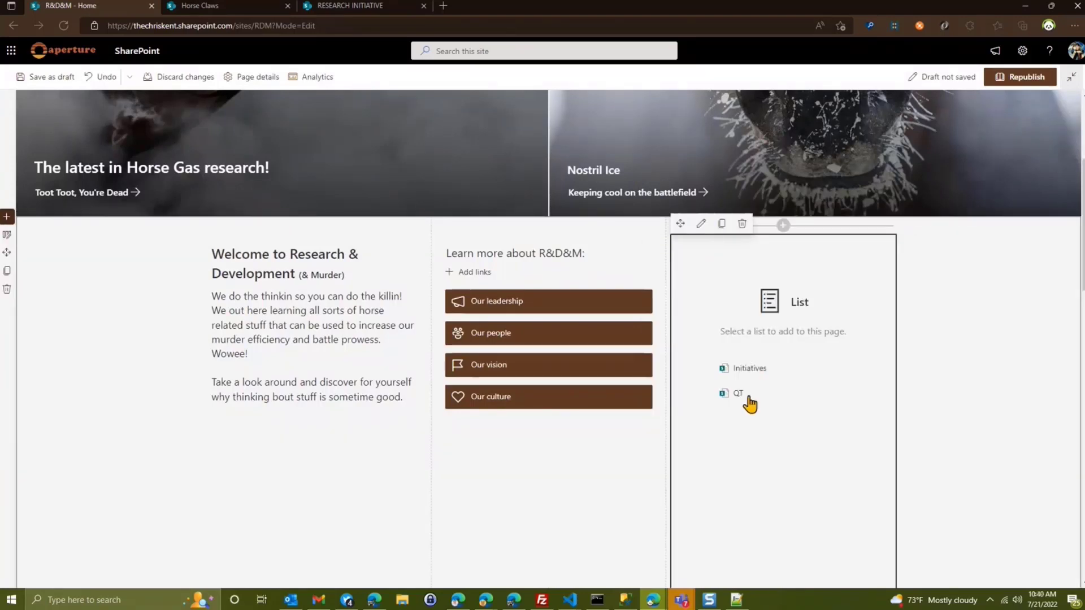
pyautogui.click(747, 370)
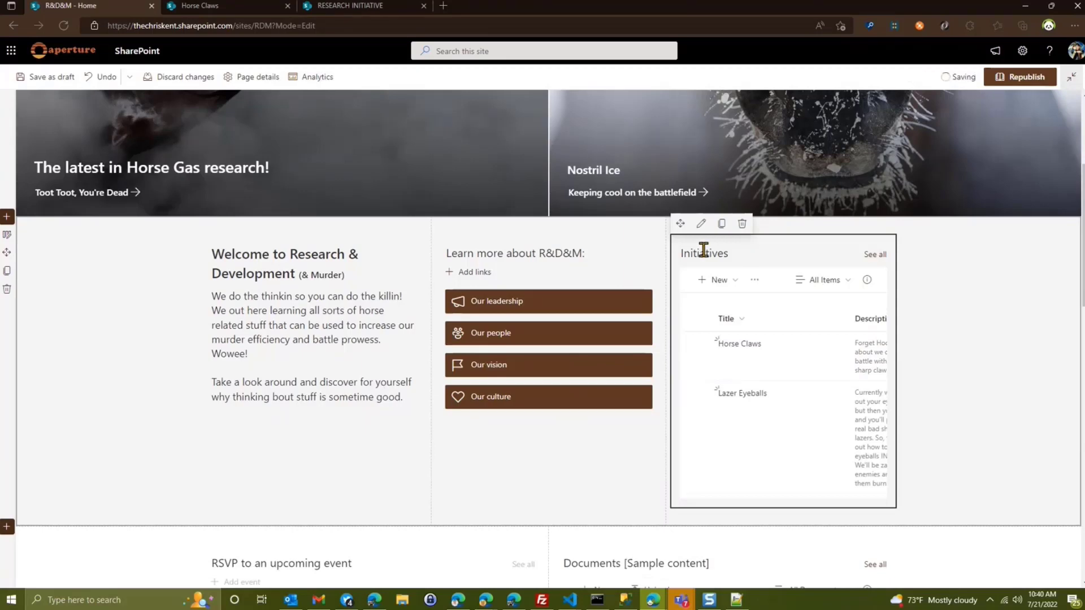
# Set the Initiatives web part to the Navigation view, hide its command bar and "See all" button, and apply the settings
pyautogui.click(701, 224)
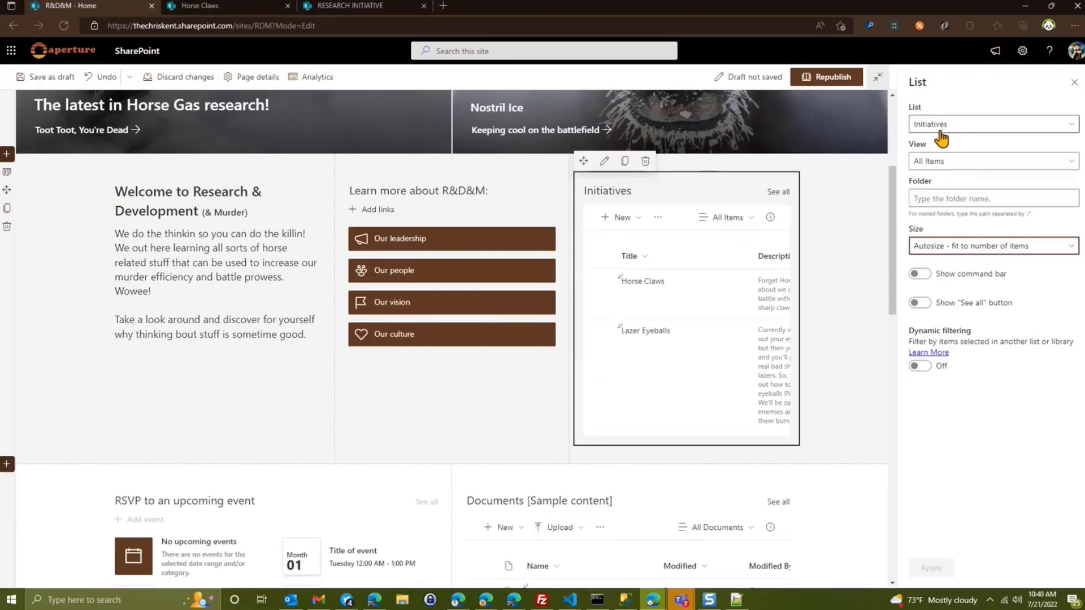
pyautogui.click(950, 161)
pyautogui.click(955, 199)
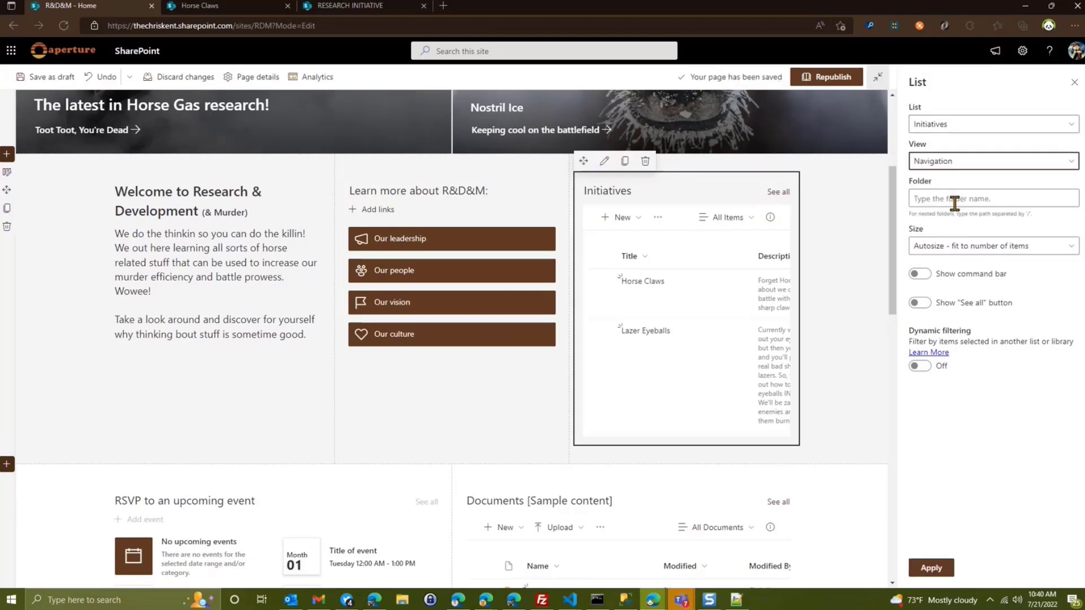
pyautogui.click(919, 302)
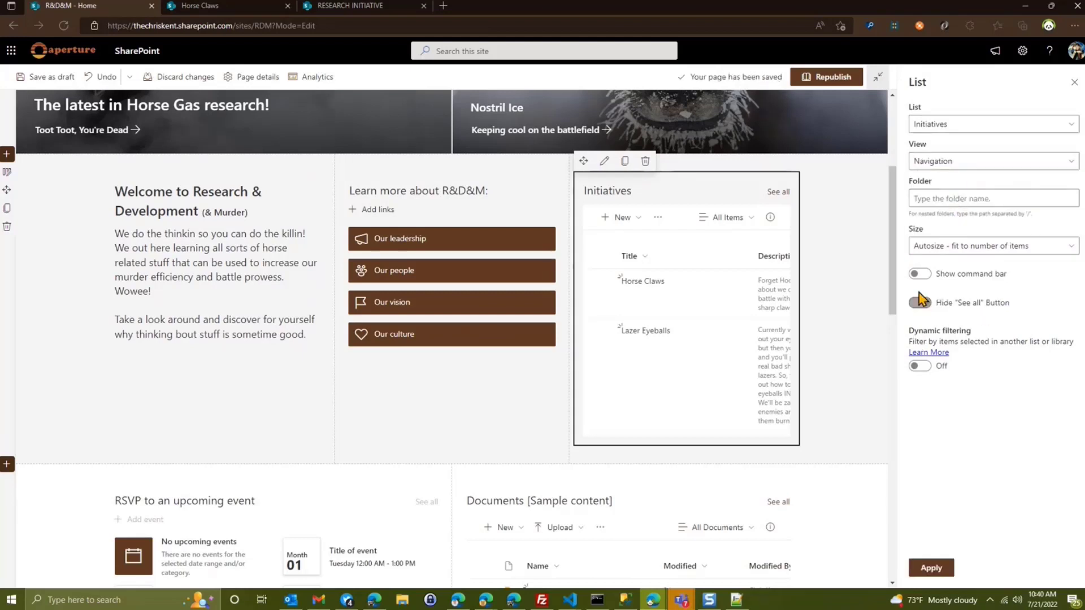
pyautogui.click(921, 274)
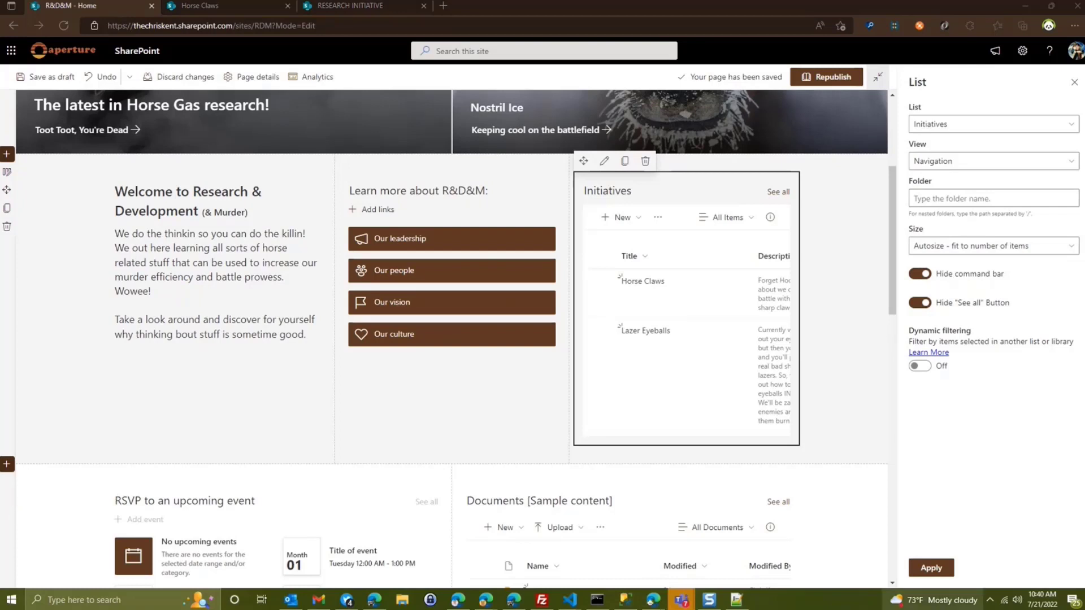
pyautogui.click(927, 568)
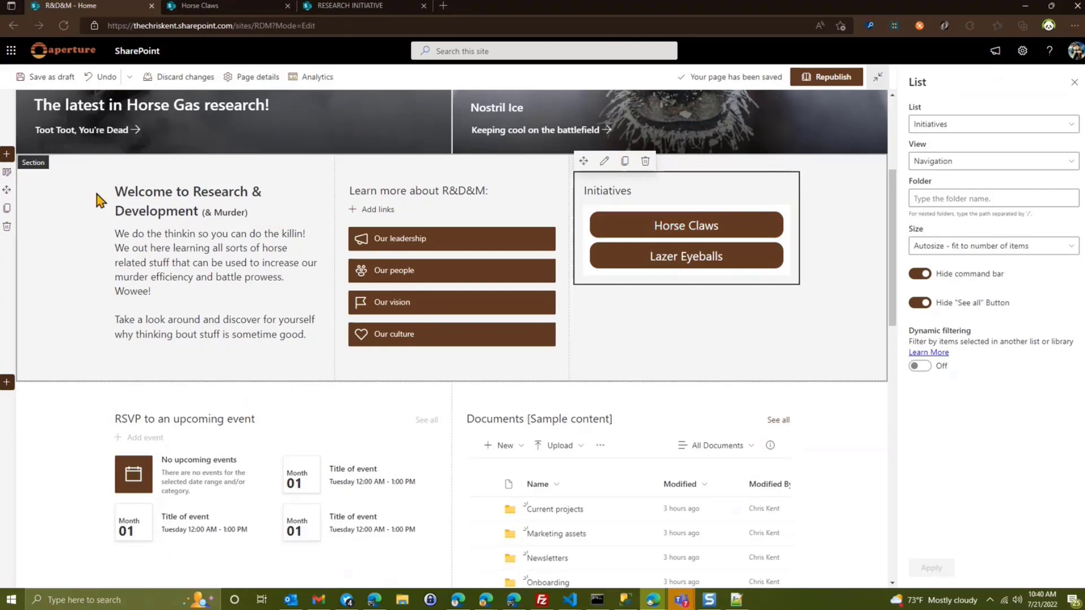
# Set the three-column welcome section's background shading to plain white and republish the home page
pyautogui.click(7, 172)
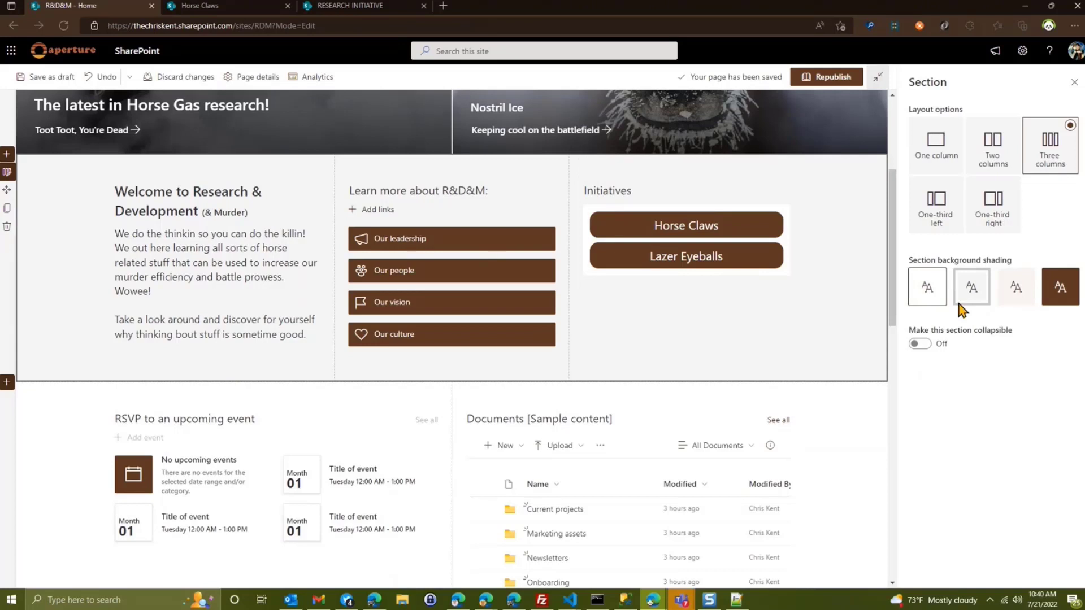
pyautogui.click(927, 294)
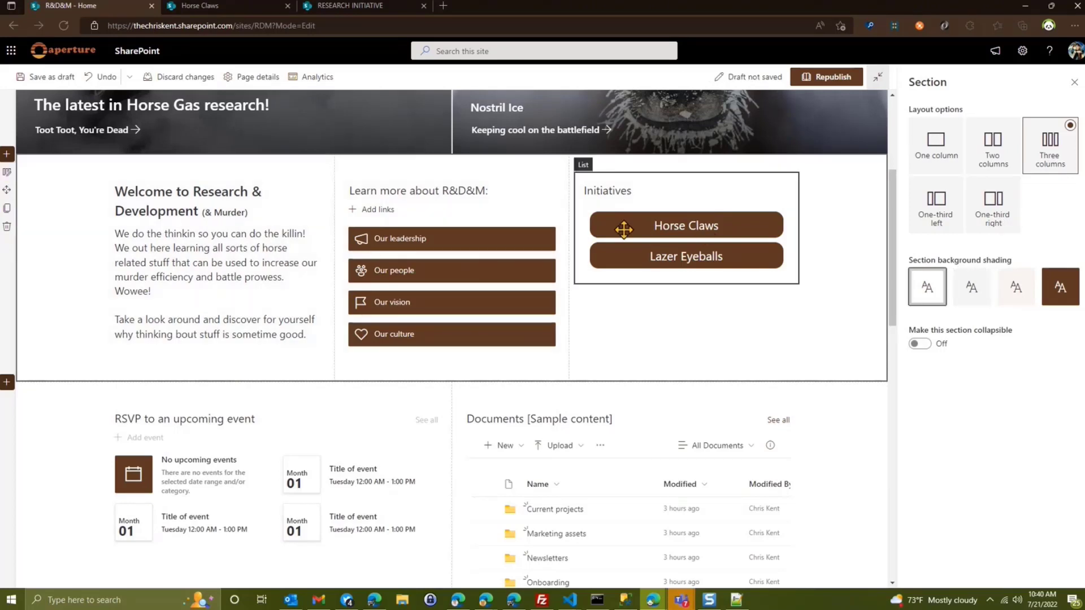
pyautogui.click(821, 79)
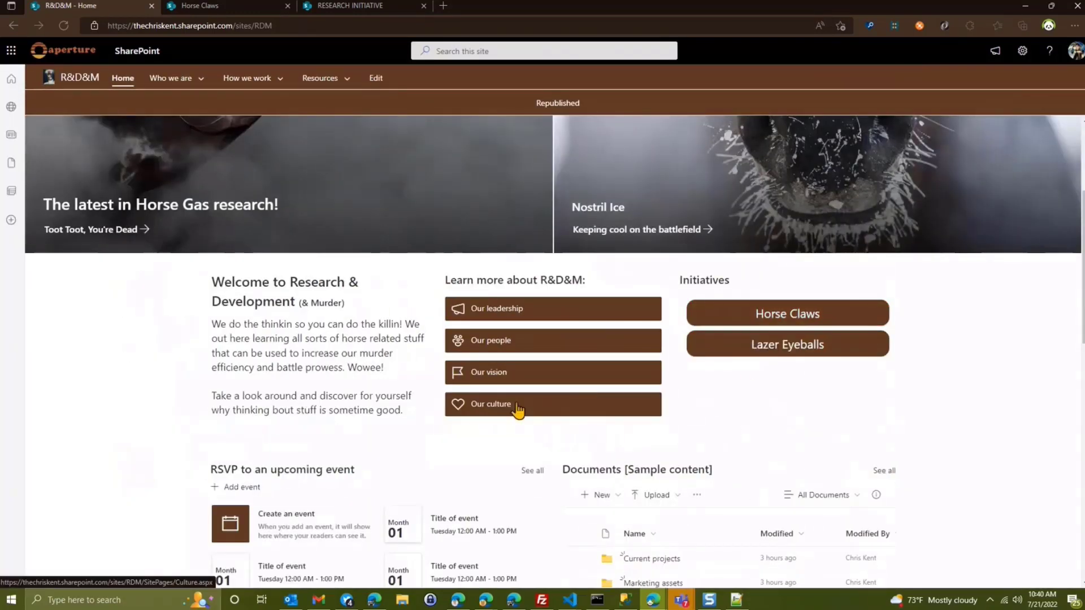
# Test the Horse Claws link in the Initiatives web part and return to the R&D&M home page
pyautogui.click(766, 314)
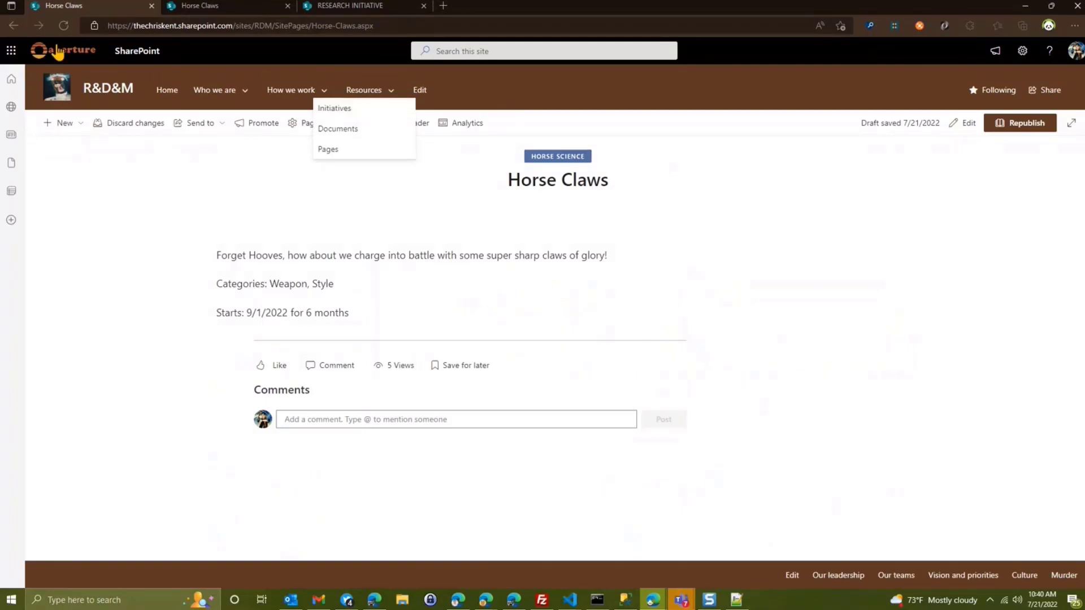
pyautogui.click(12, 28)
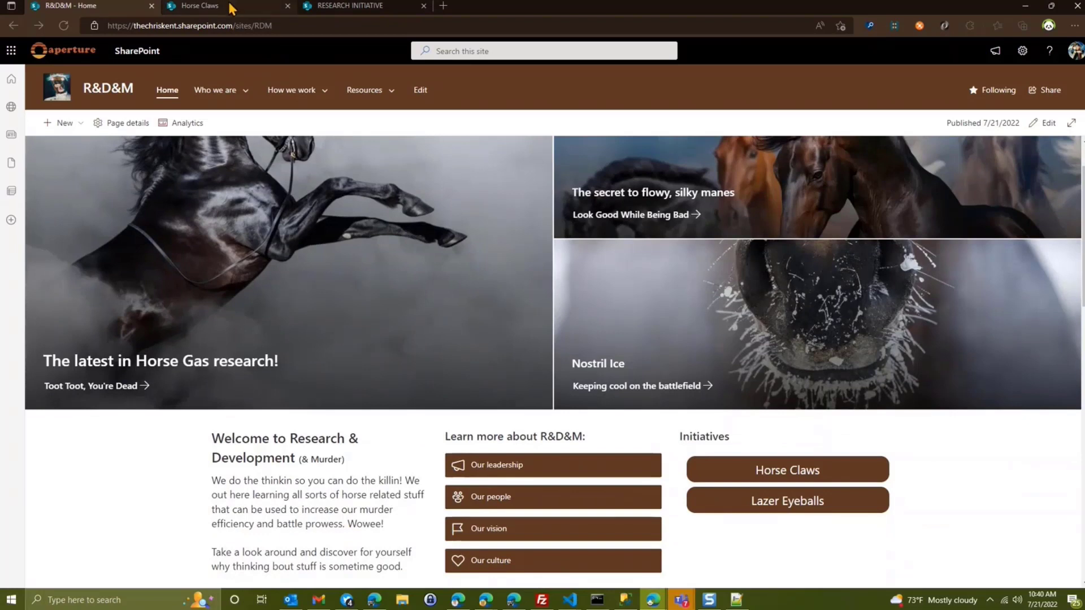
# Open the site's Initiatives list and display it in the Stacked view
pyautogui.moveTo(375, 92)
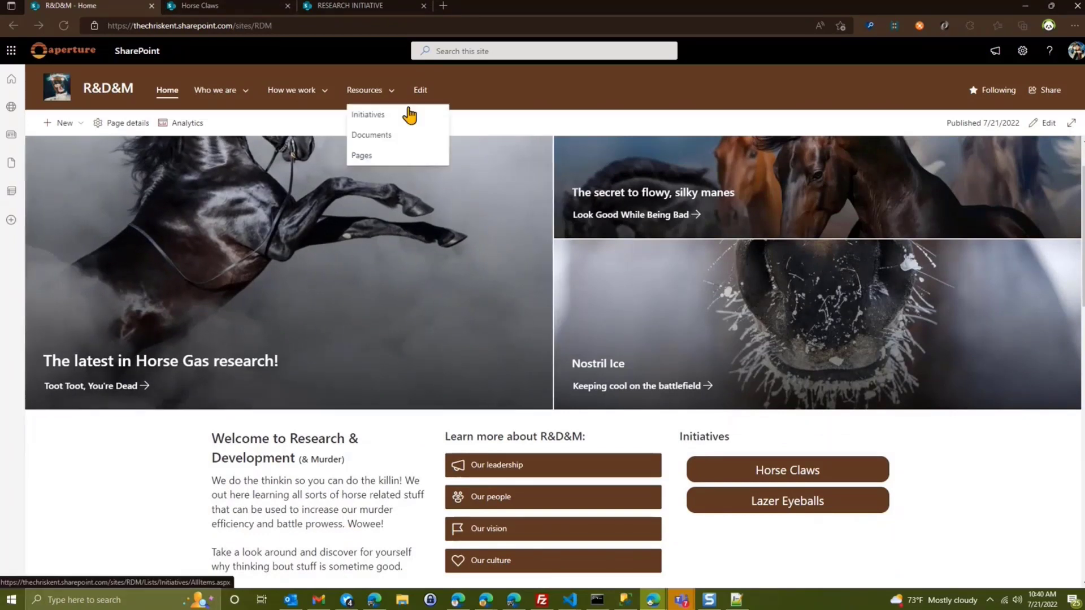
pyautogui.click(362, 117)
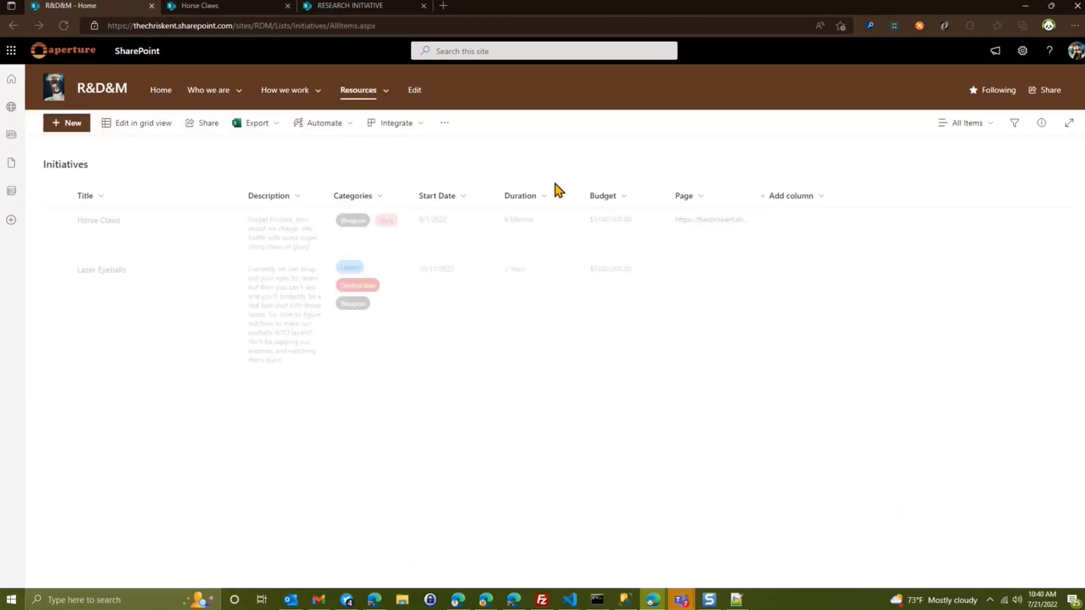
pyautogui.click(948, 143)
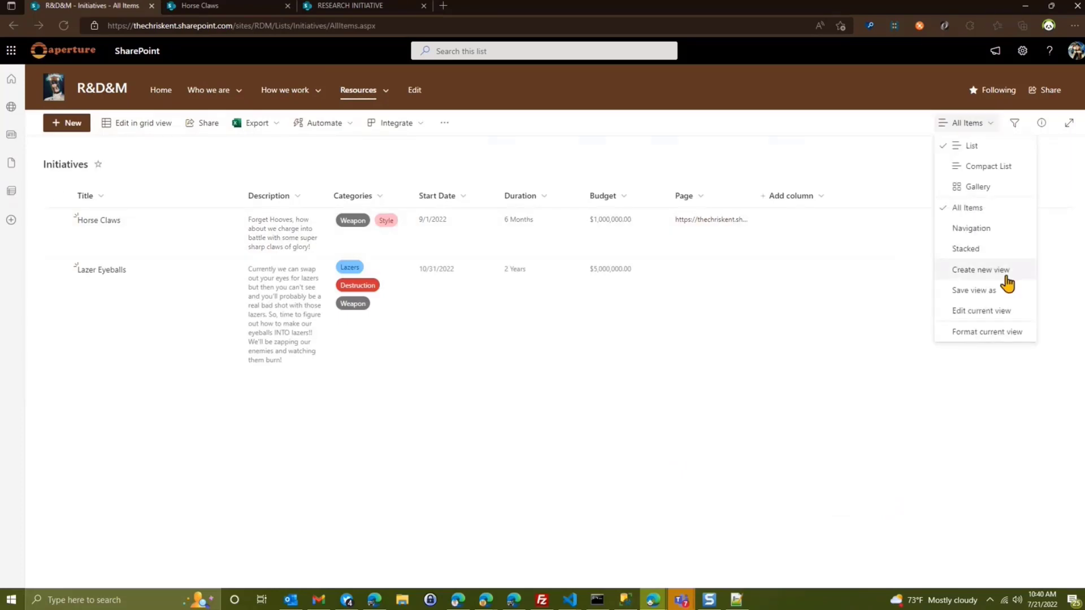
pyautogui.click(991, 249)
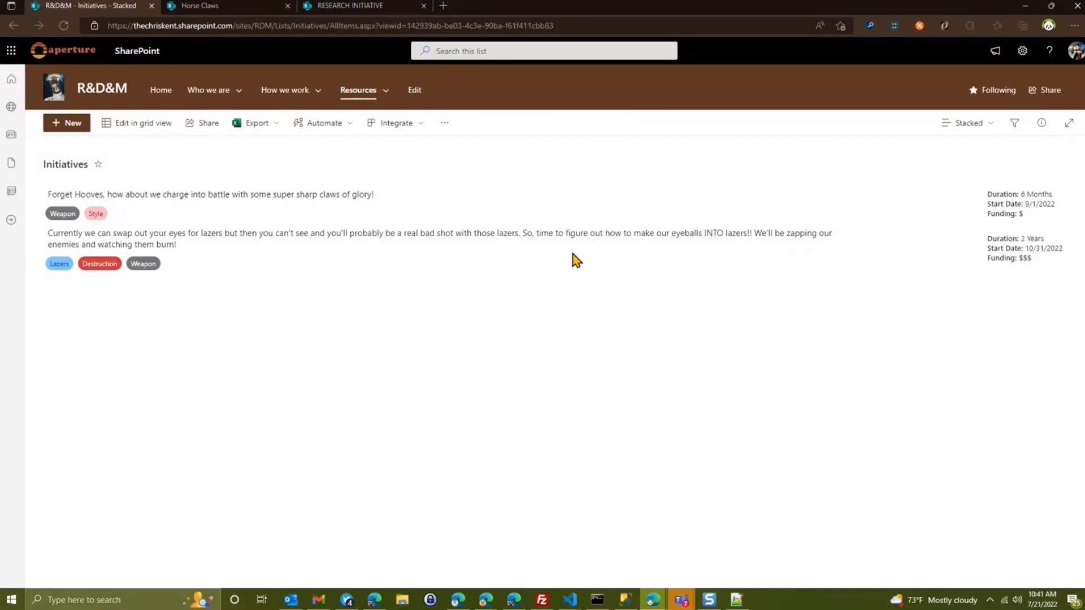
# On the Horse Claws page, add a List web part showing Initiatives below the text web part
pyautogui.click(230, 9)
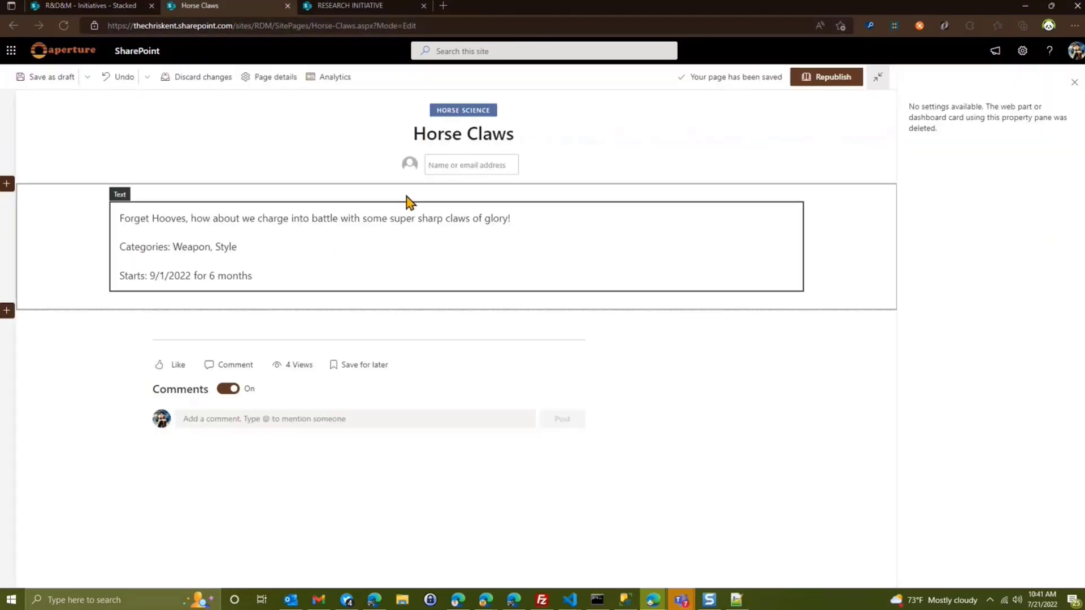
pyautogui.click(699, 234)
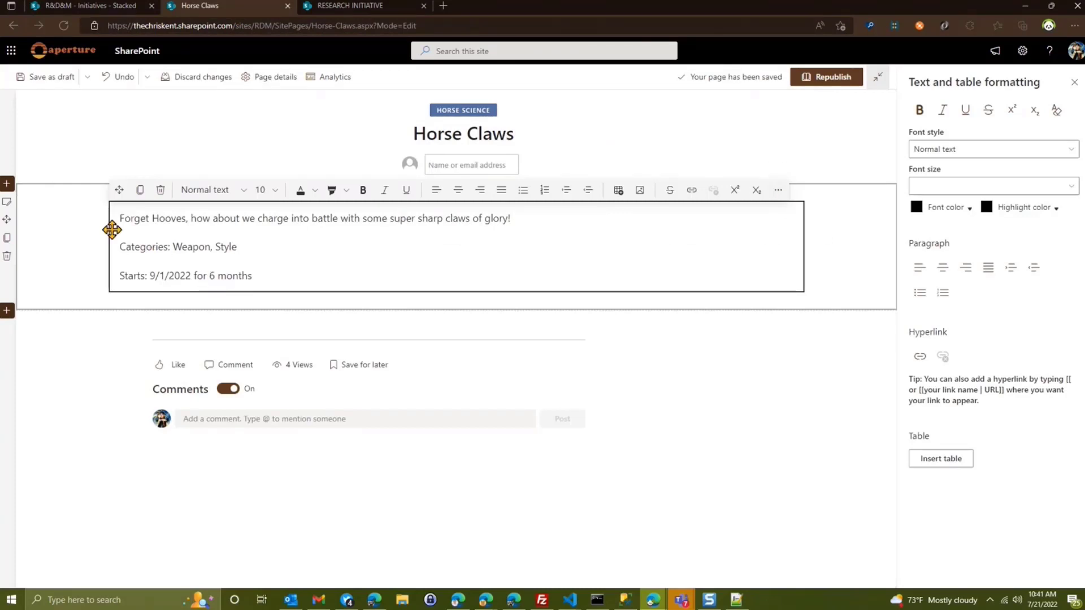
pyautogui.click(76, 239)
pyautogui.click(456, 300)
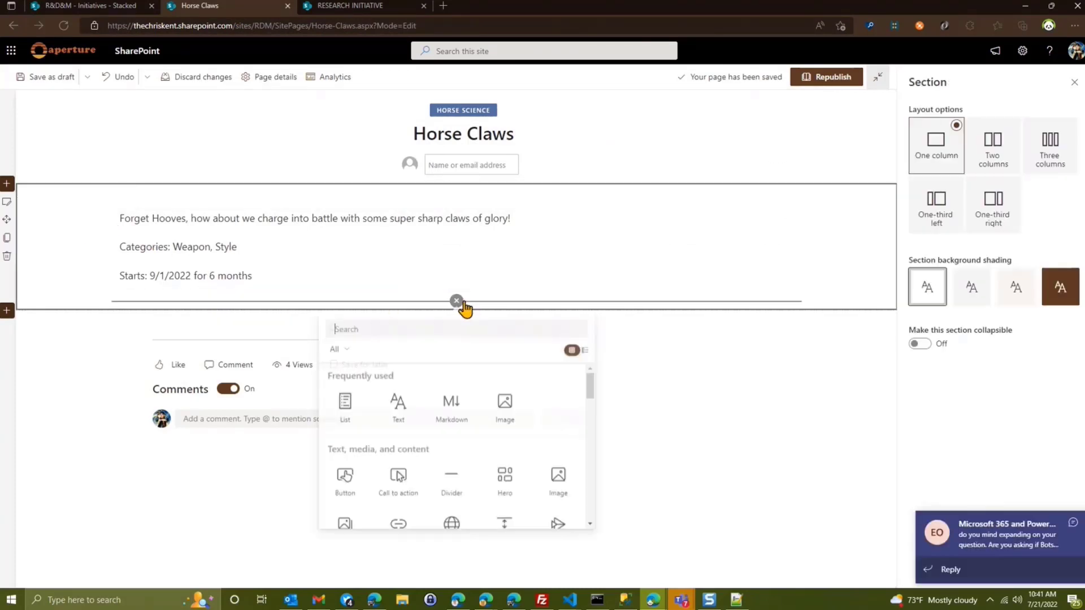
pyautogui.click(393, 415)
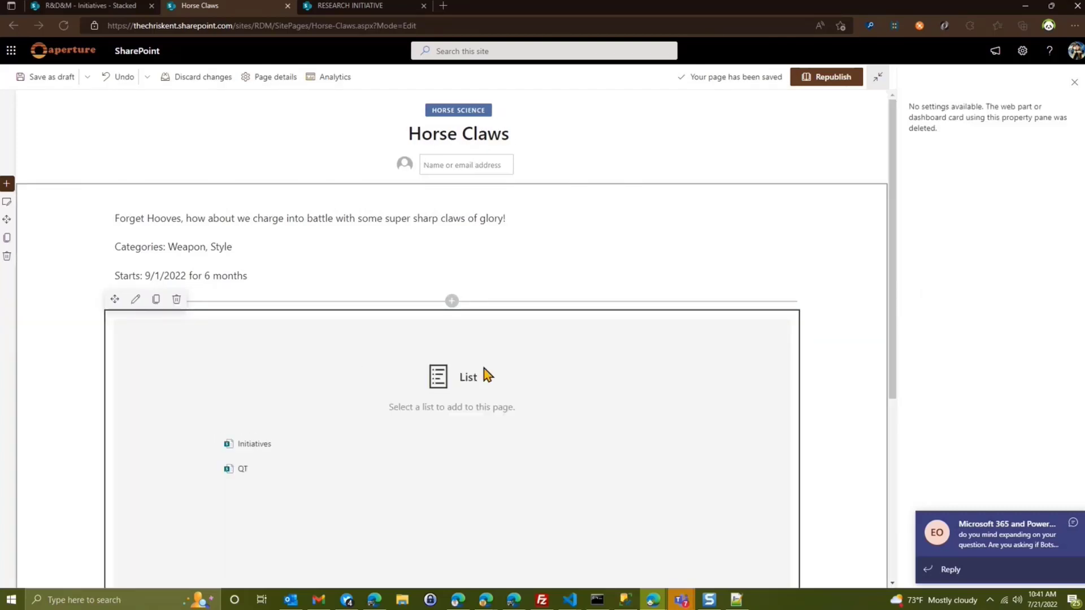
pyautogui.click(295, 444)
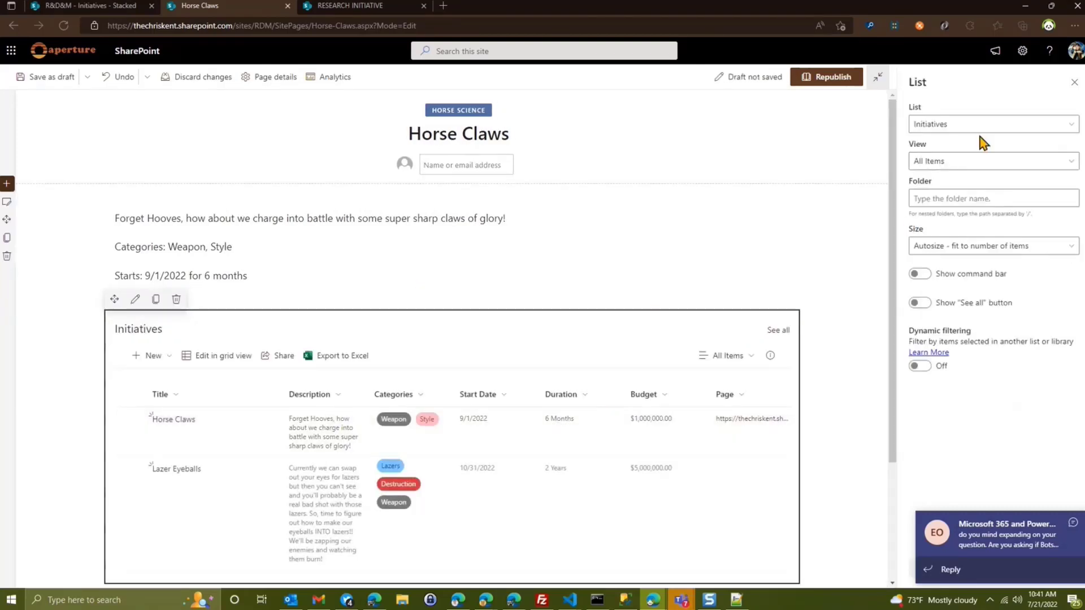
# Set the Initiatives web part to the Stacked view, hide its command bar and "See all" button, and apply the settings
pyautogui.click(981, 165)
pyautogui.click(942, 220)
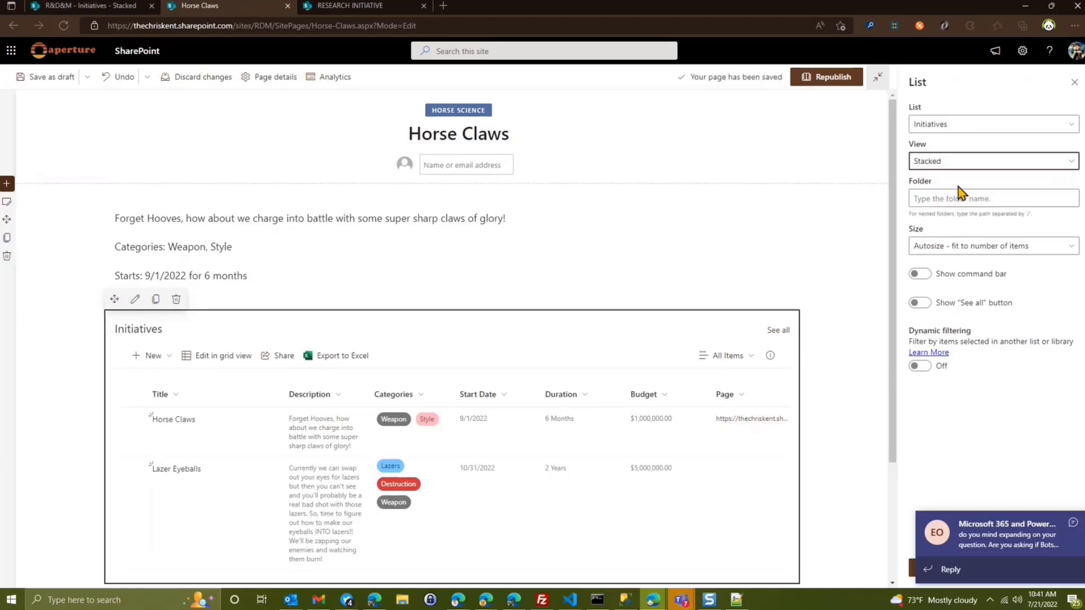
pyautogui.click(922, 275)
pyautogui.click(921, 303)
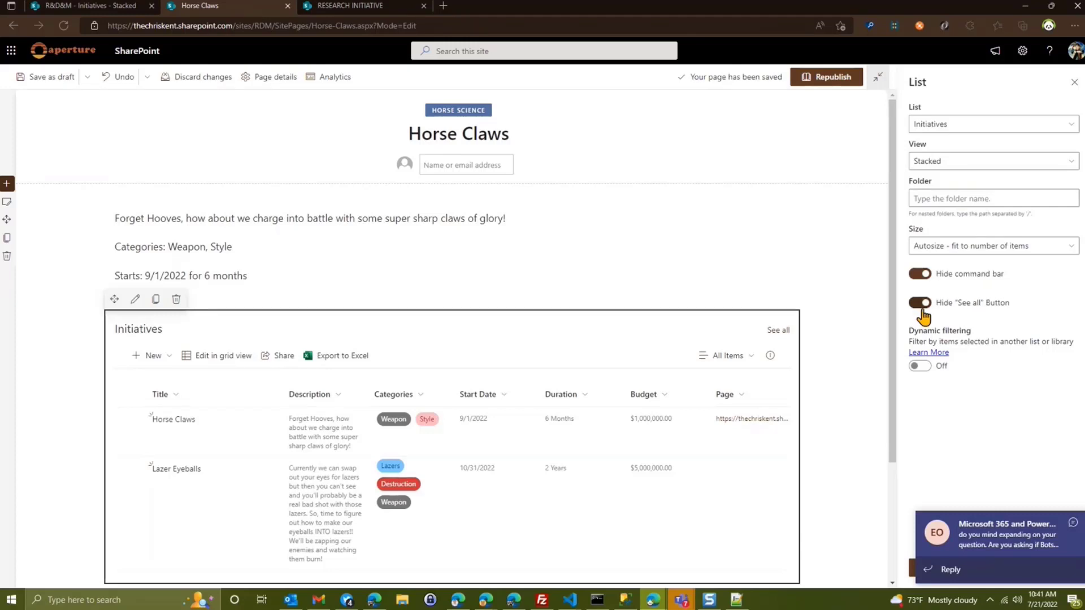
pyautogui.click(1074, 525)
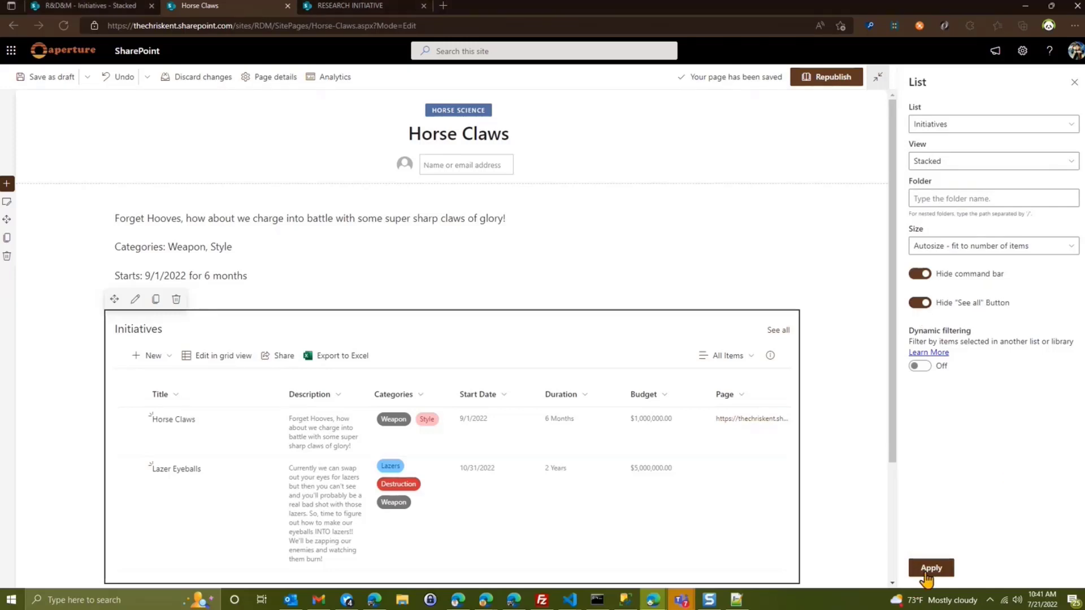
pyautogui.click(921, 571)
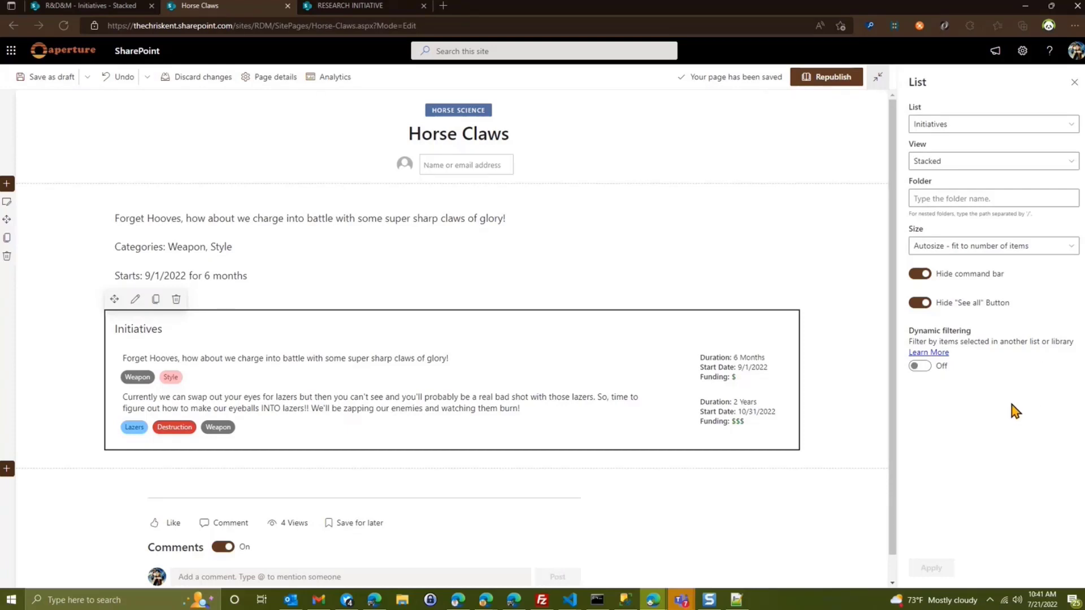
pyautogui.click(968, 161)
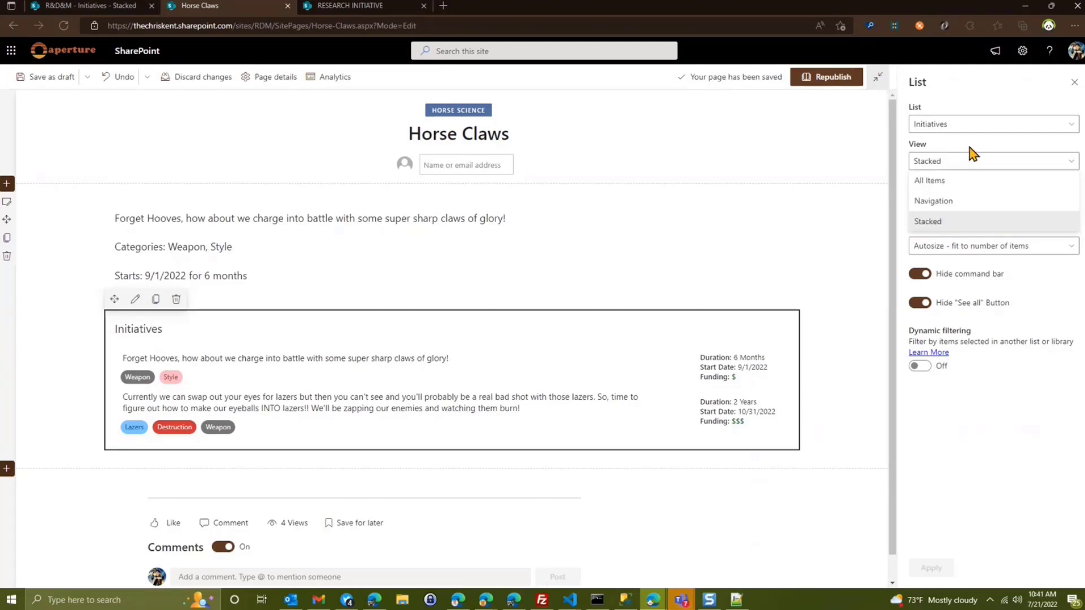
pyautogui.click(970, 147)
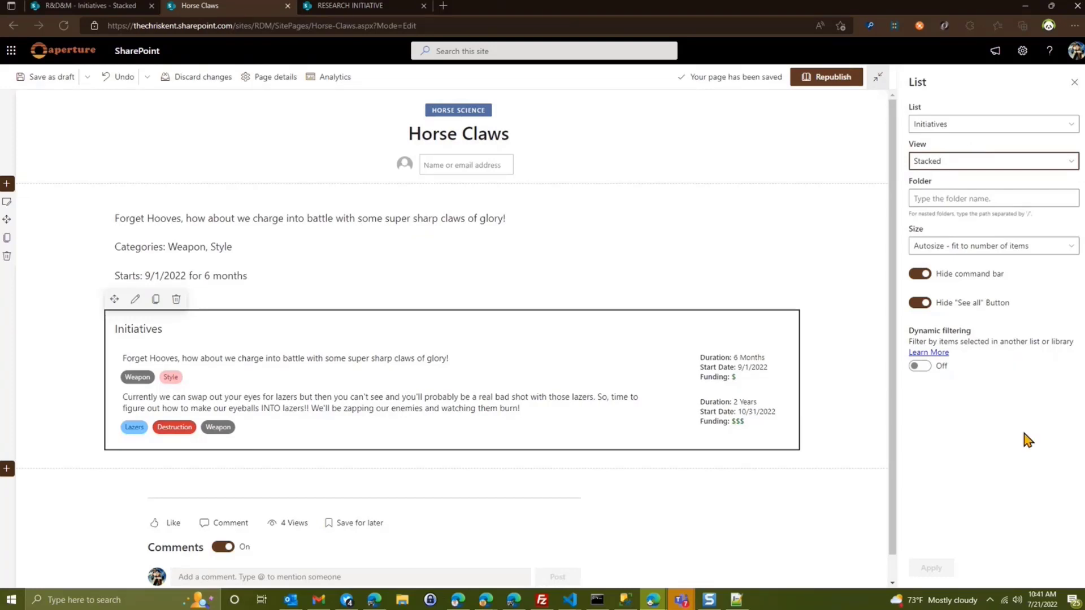
pyautogui.click(955, 194)
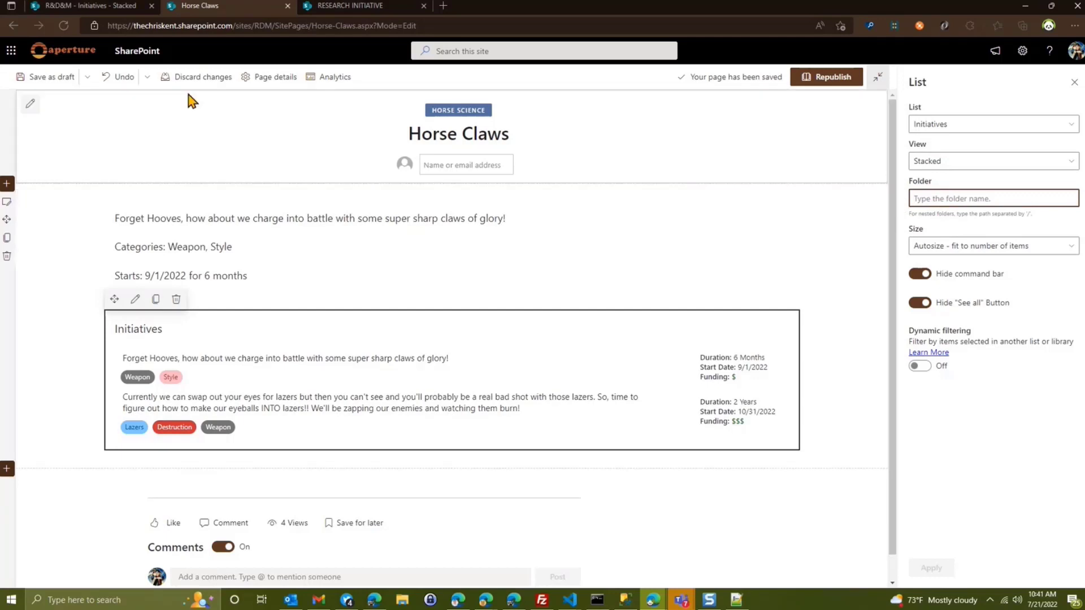
# Show the Initiatives list in the All Items view and make the "New Folder" command available in its advanced settings
pyautogui.click(111, 8)
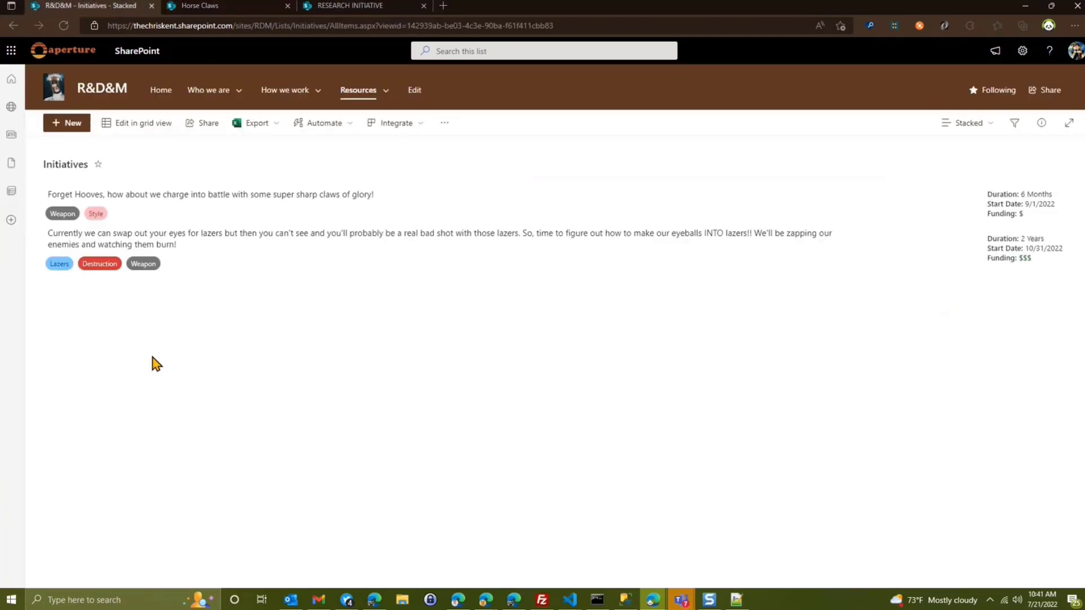
pyautogui.click(978, 124)
pyautogui.click(1006, 208)
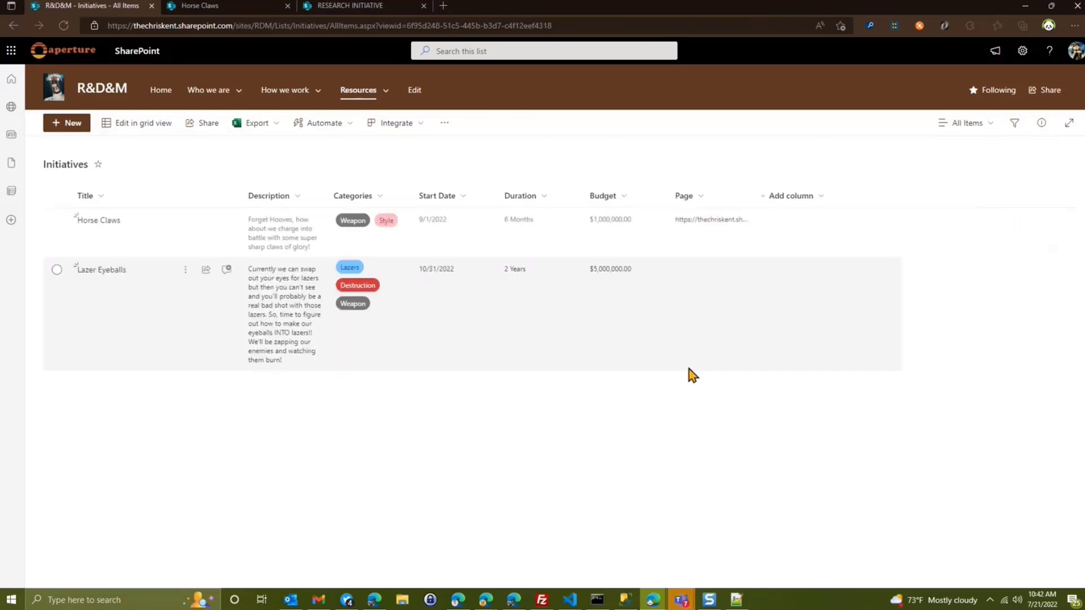
pyautogui.rightClick(1023, 50)
pyautogui.click(1022, 50)
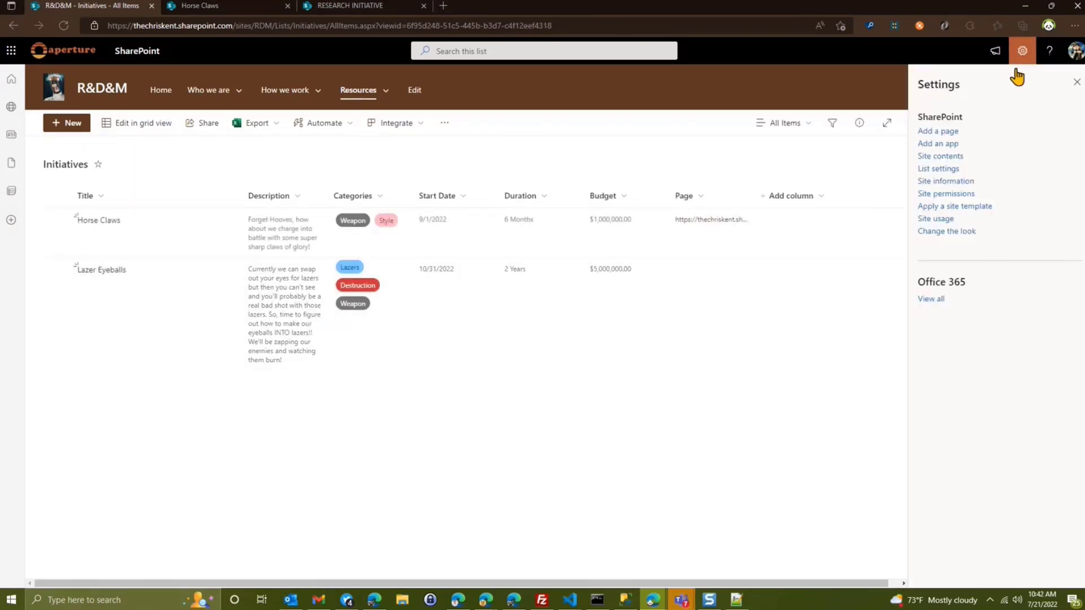
pyautogui.click(932, 174)
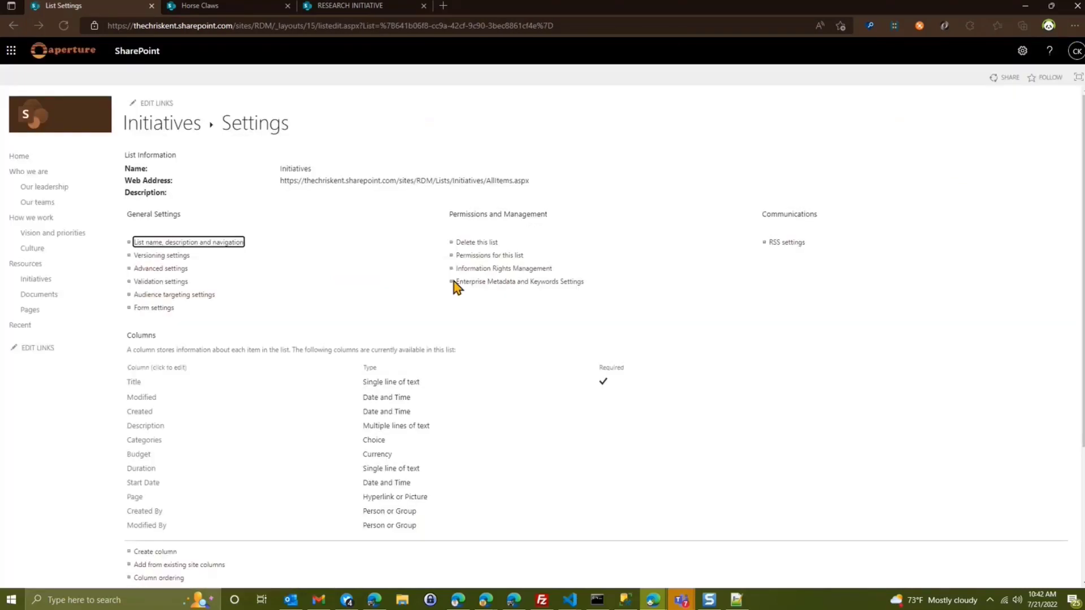
pyautogui.click(156, 270)
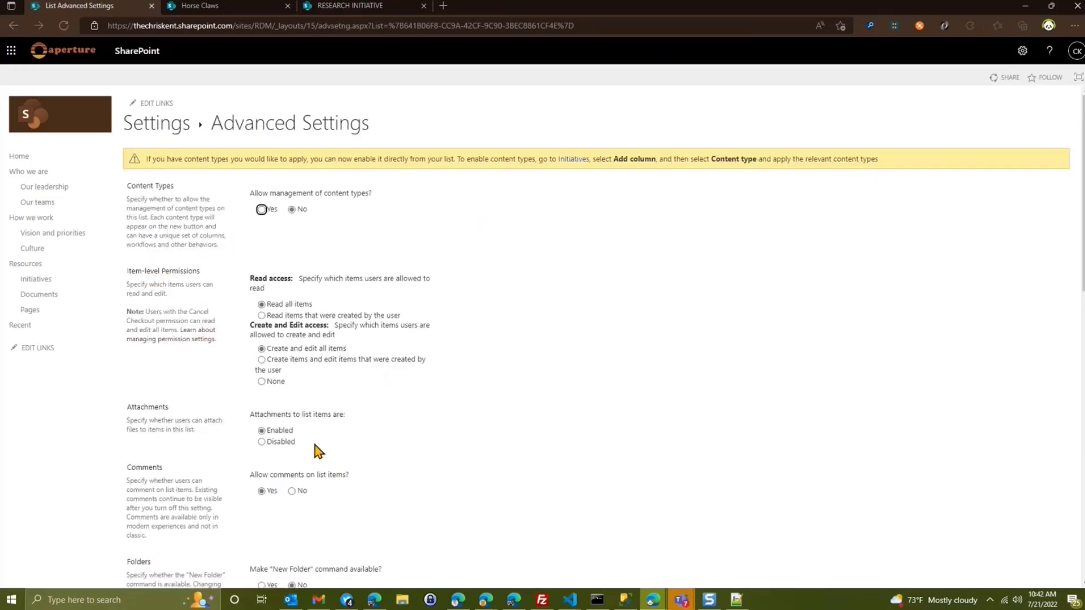
pyautogui.scroll(-3, 294, 509)
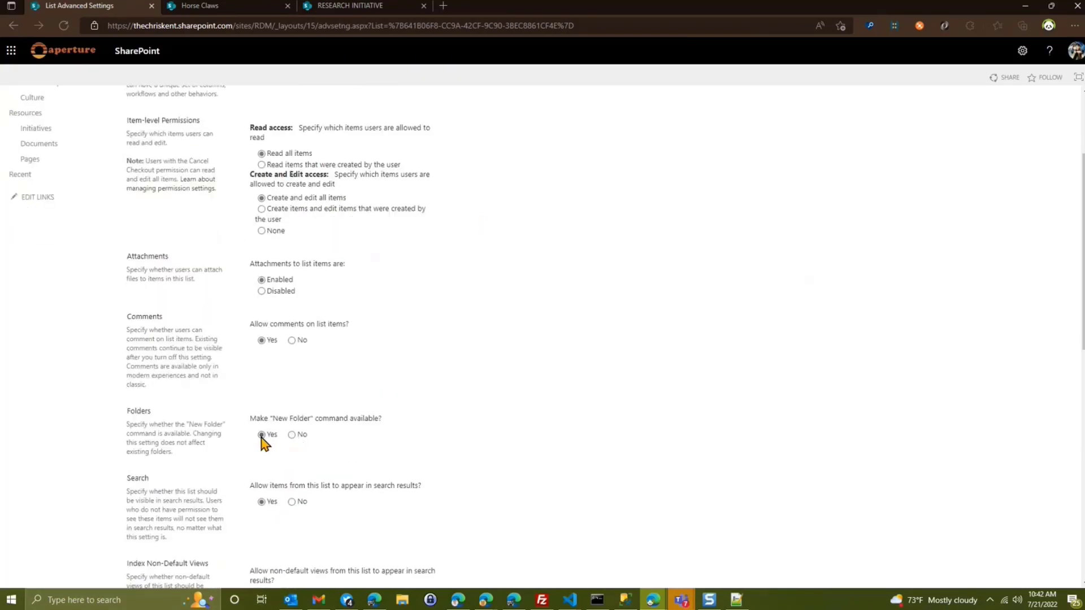
pyautogui.scroll(-10, 849, 421)
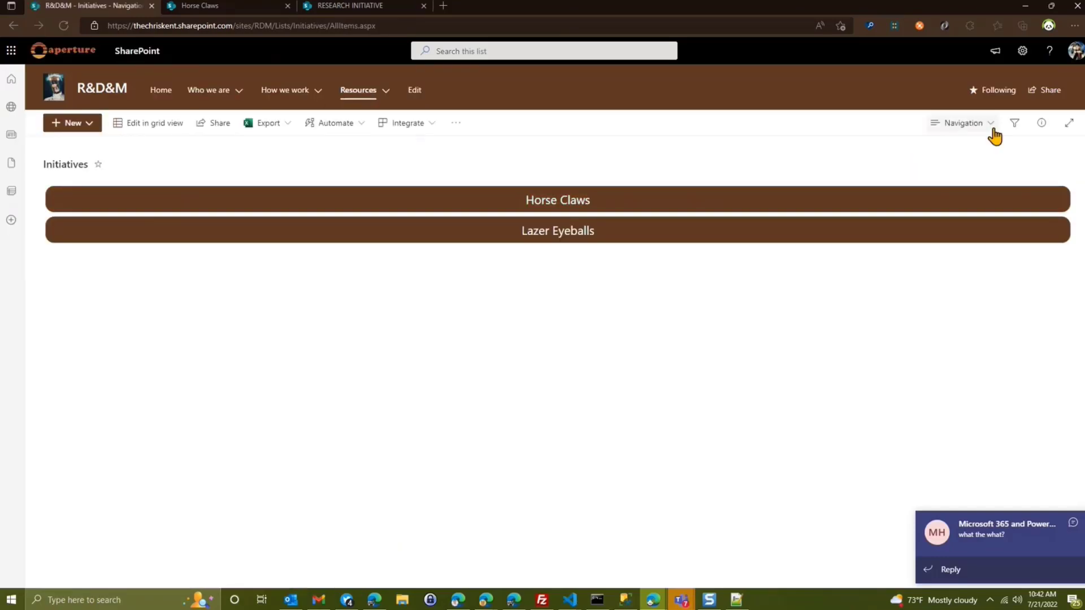
# Switch the Initiatives list to All Items and create a folder named Initiative-00001
pyautogui.click(995, 135)
pyautogui.click(986, 210)
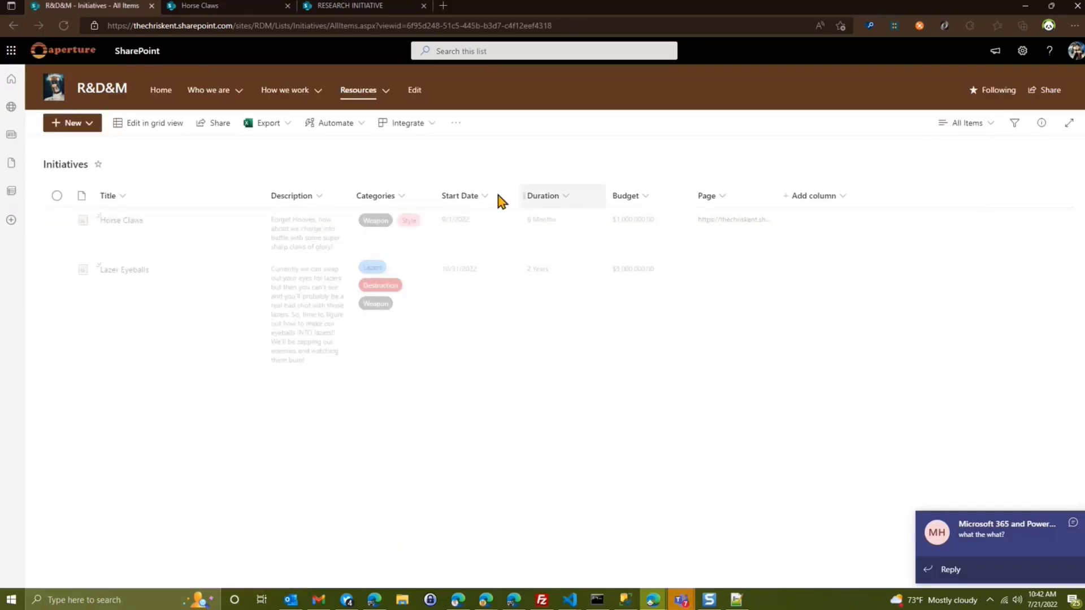
pyautogui.click(78, 125)
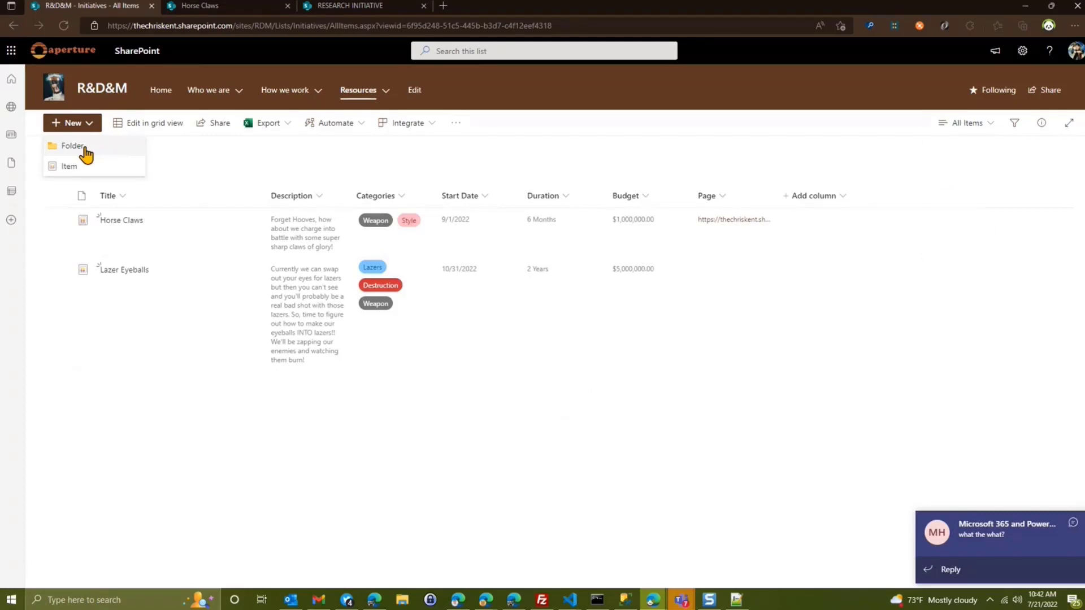
pyautogui.click(84, 149)
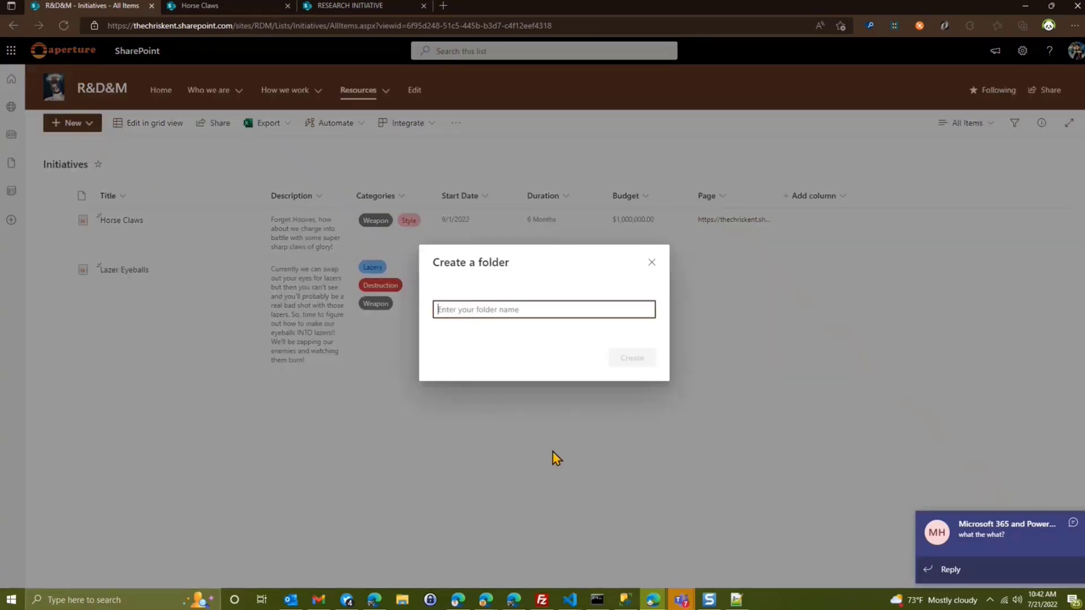
pyautogui.write('Initiative-')
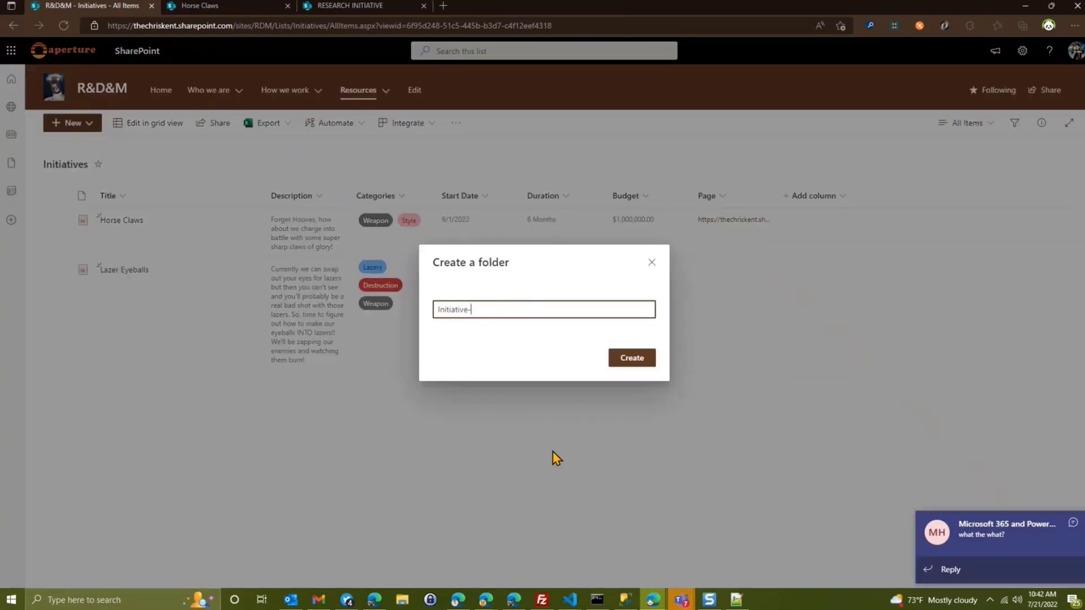
pyautogui.write('00001')
pyautogui.click(633, 357)
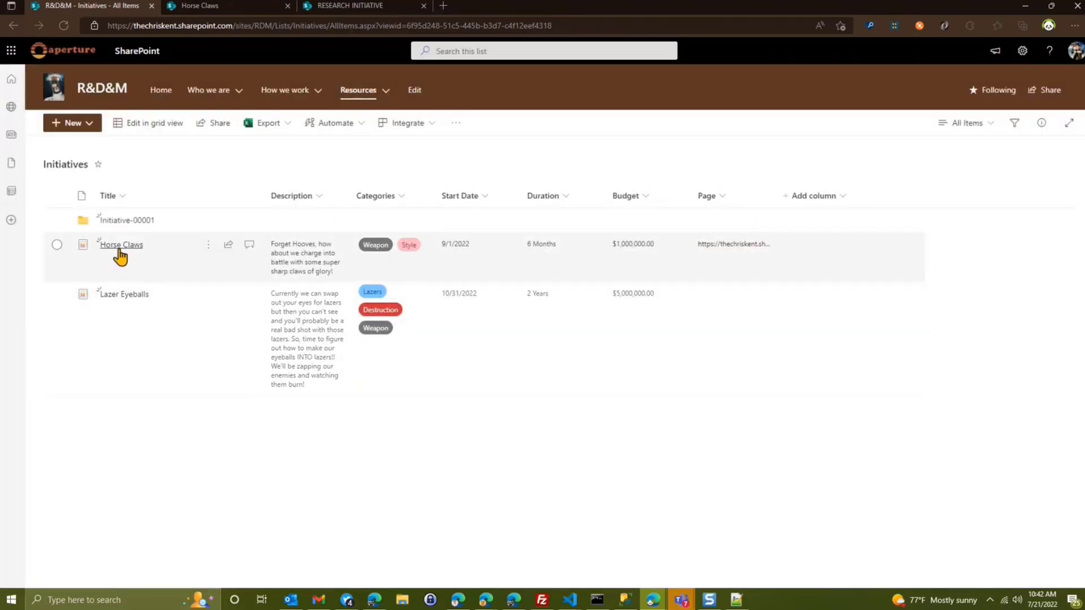
# Move the Horse Claws item into the Initiative-00001 folder, check the folder's contents, and return to the list
pyautogui.moveTo(119, 257); pyautogui.dragTo(131, 227)
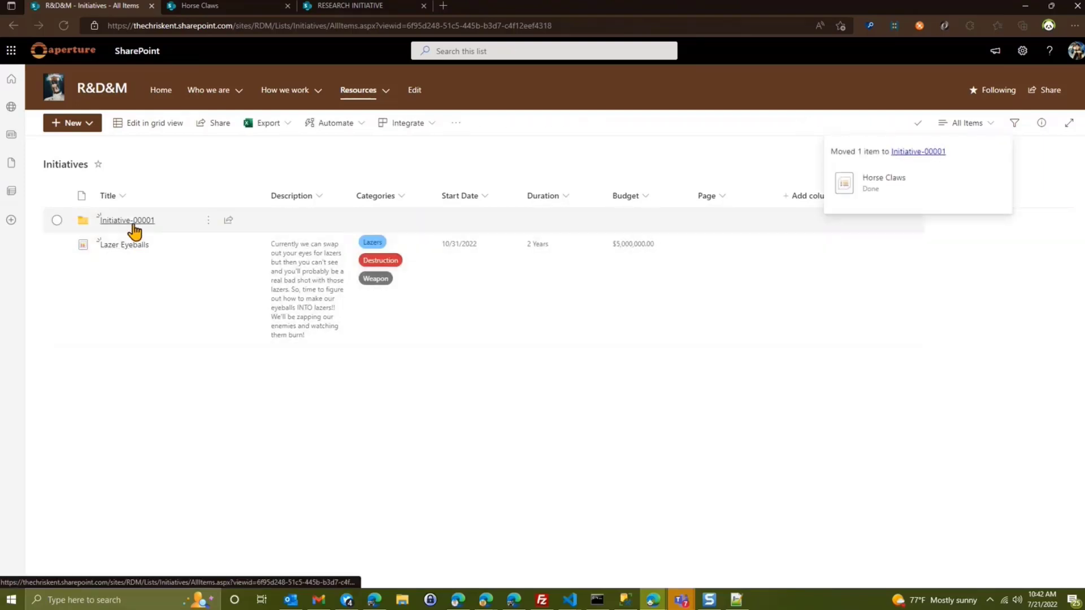
pyautogui.click(126, 222)
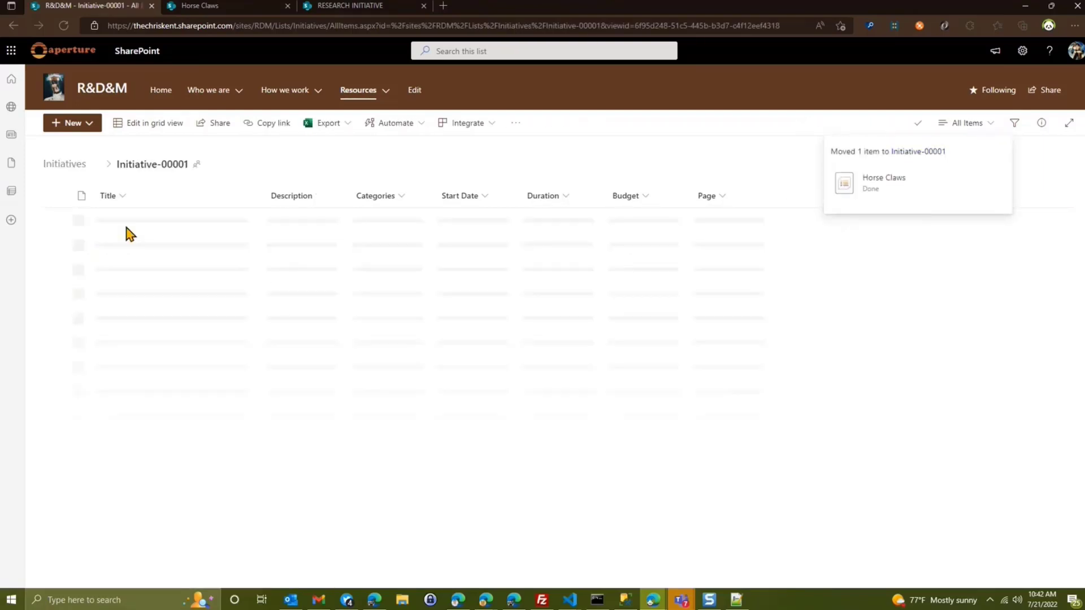
pyautogui.click(13, 26)
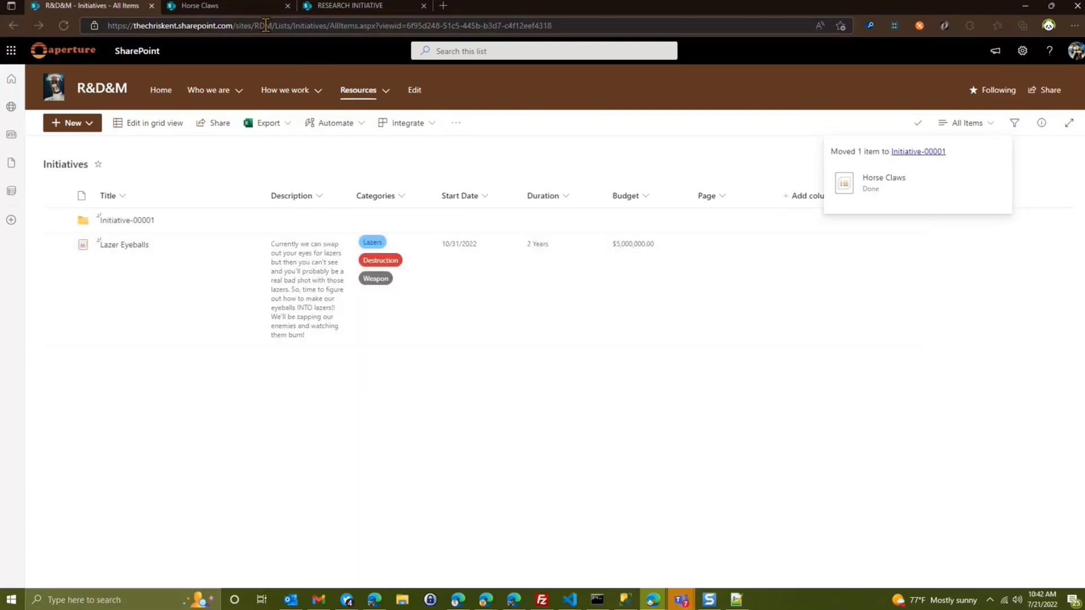
# On the Horse Claws page, limit the Initiatives list web part to the Initiative-00001 folder and apply the setting
pyautogui.click(200, 5)
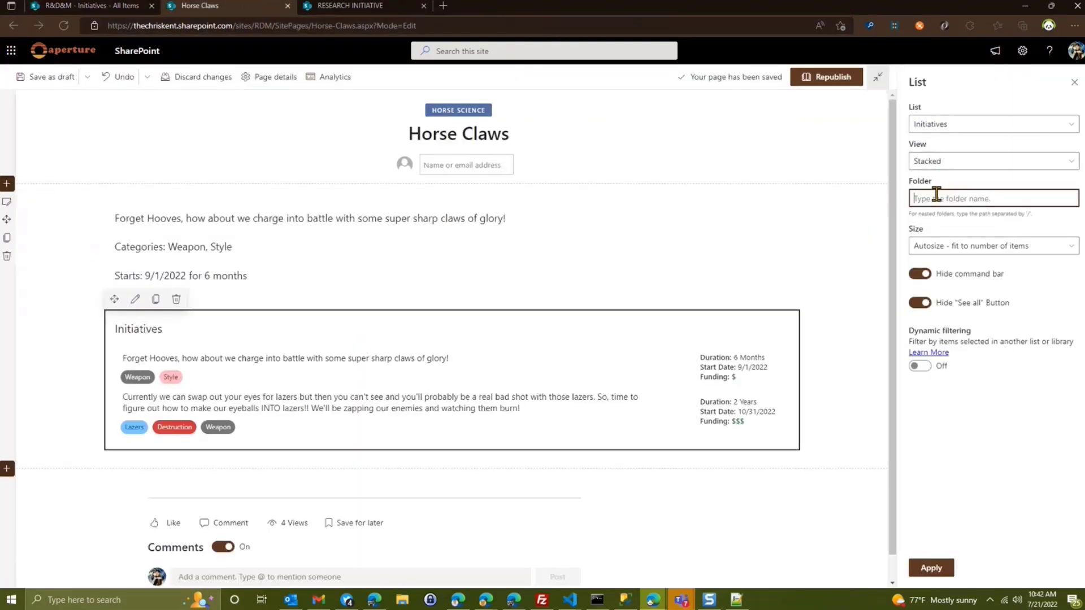
pyautogui.write('Initiative')
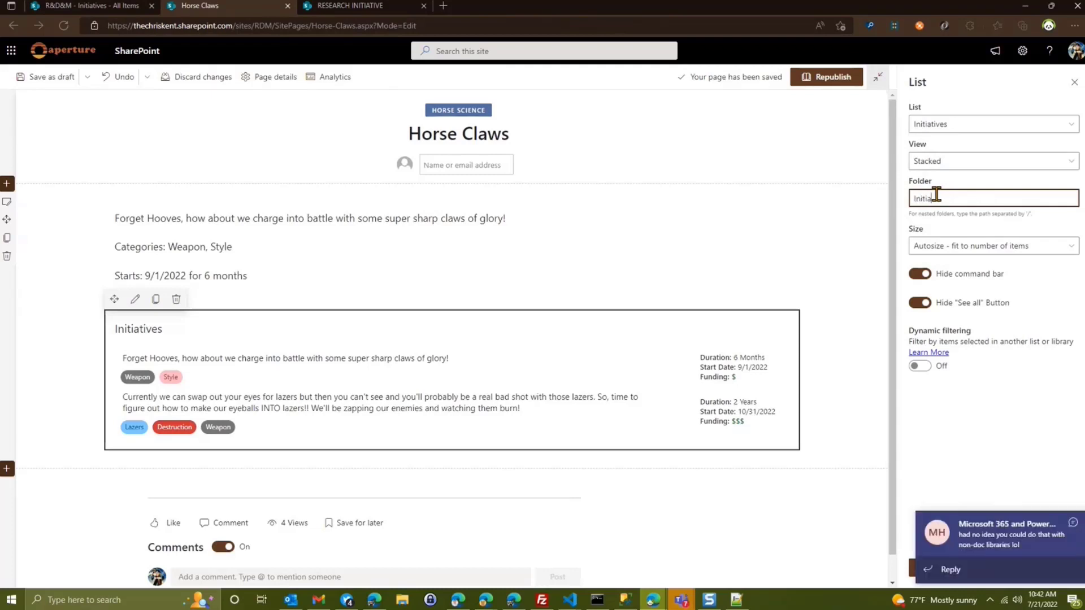
pyautogui.write('-000')
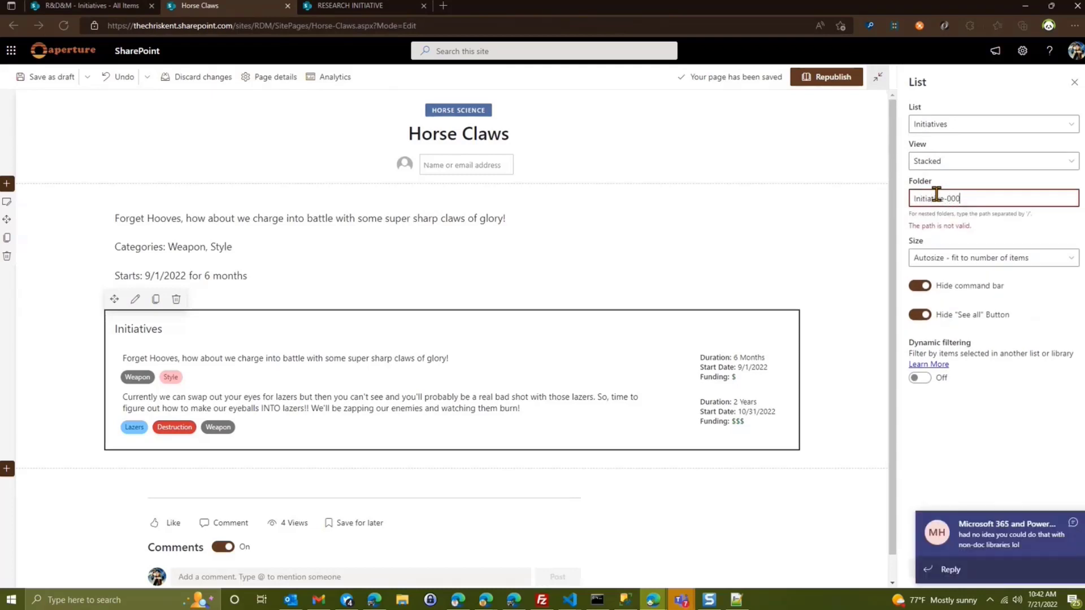
pyautogui.write('01')
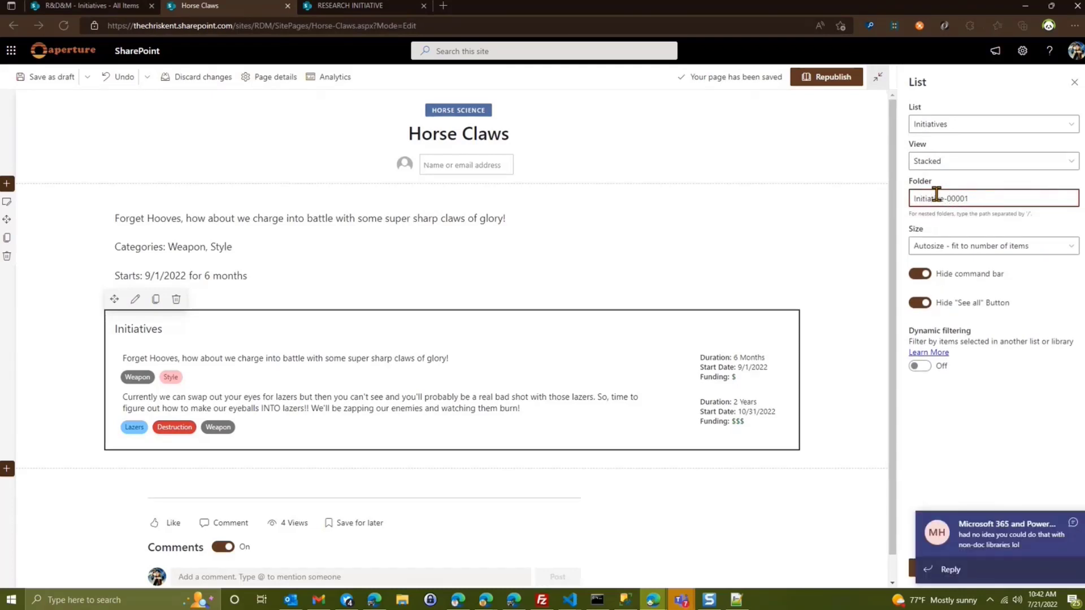
pyautogui.click(1070, 524)
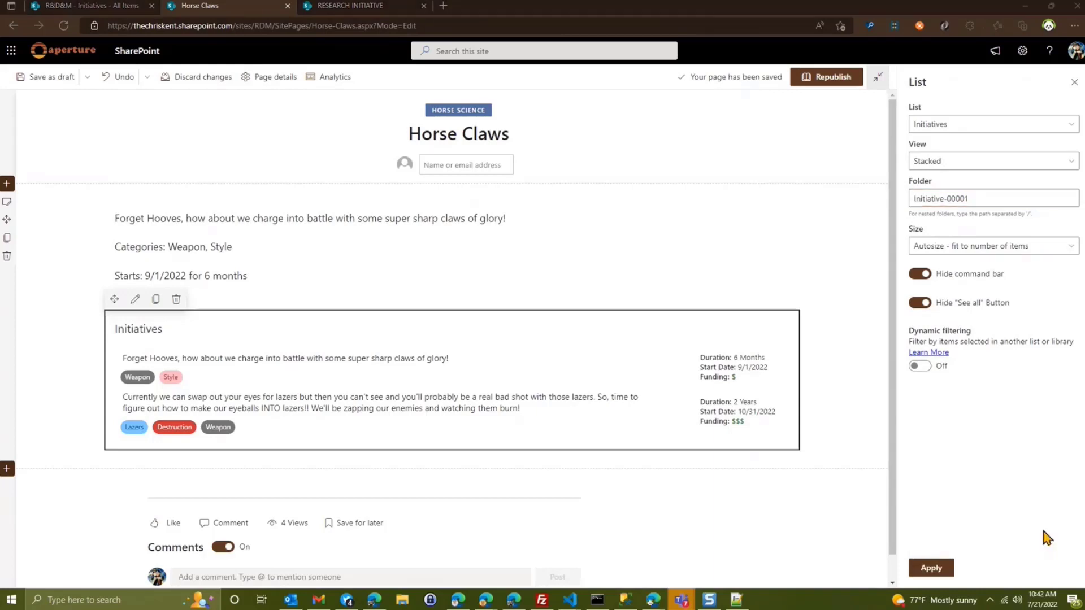
pyautogui.click(931, 568)
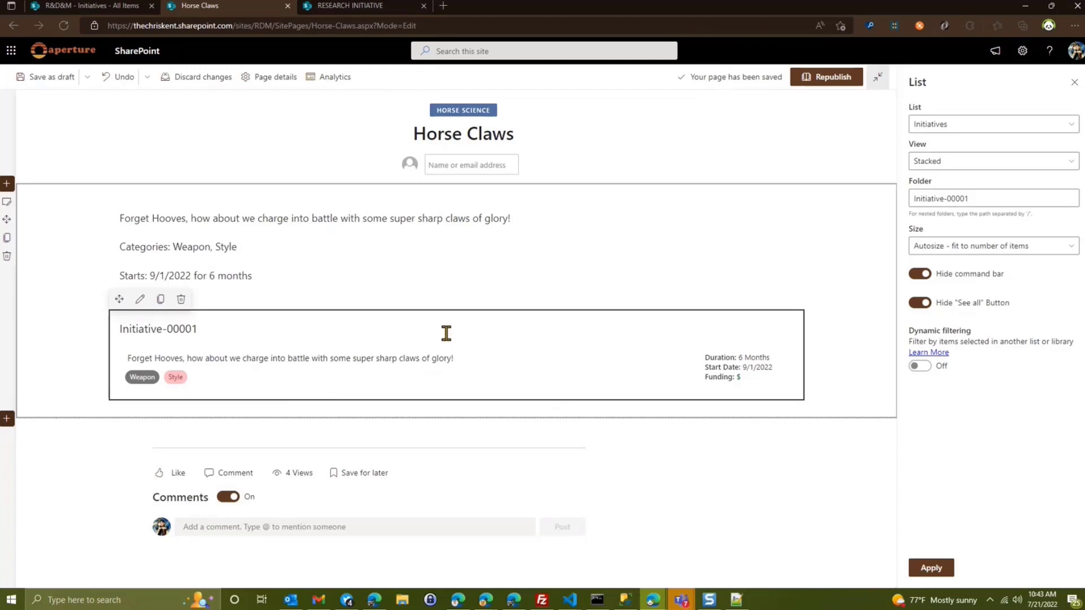
# Retitle the list web part on the Horse Claws page as Details
pyautogui.moveTo(218, 333); pyautogui.dragTo(124, 329)
pyautogui.tripleClick(232, 333)
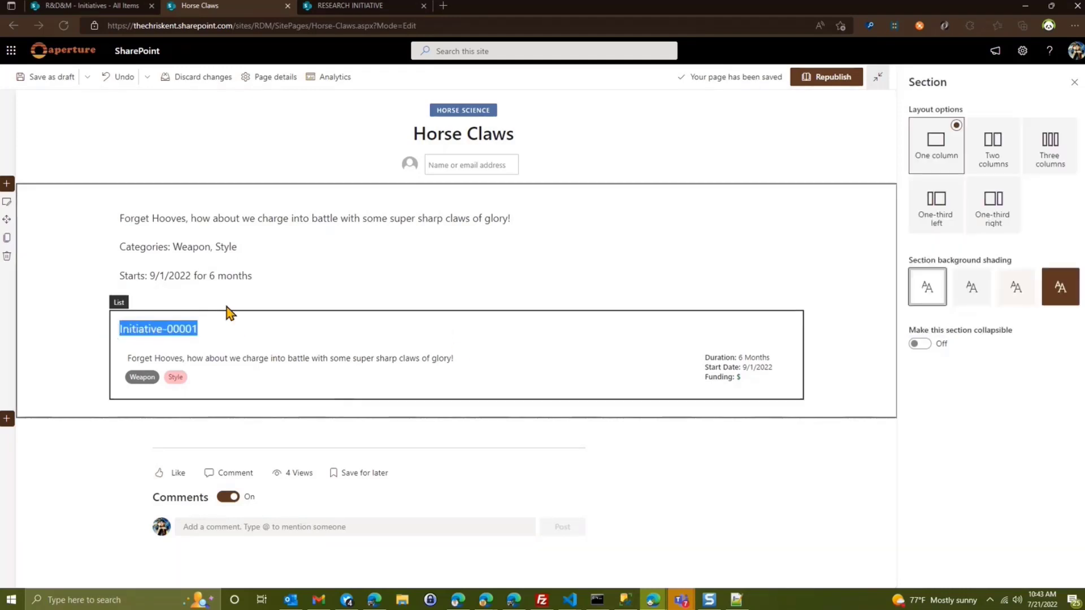
pyautogui.write('Details')
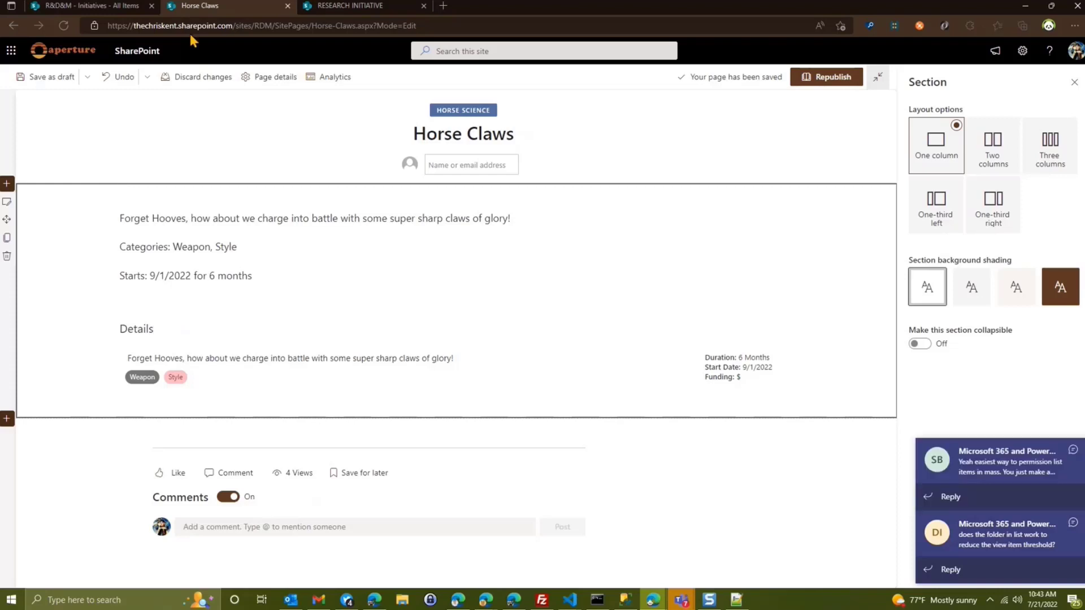
# From the Initiatives list, create a Power Automate flow using the "When a new item is added in SharePoint, complete a custom action" template
pyautogui.click(120, 7)
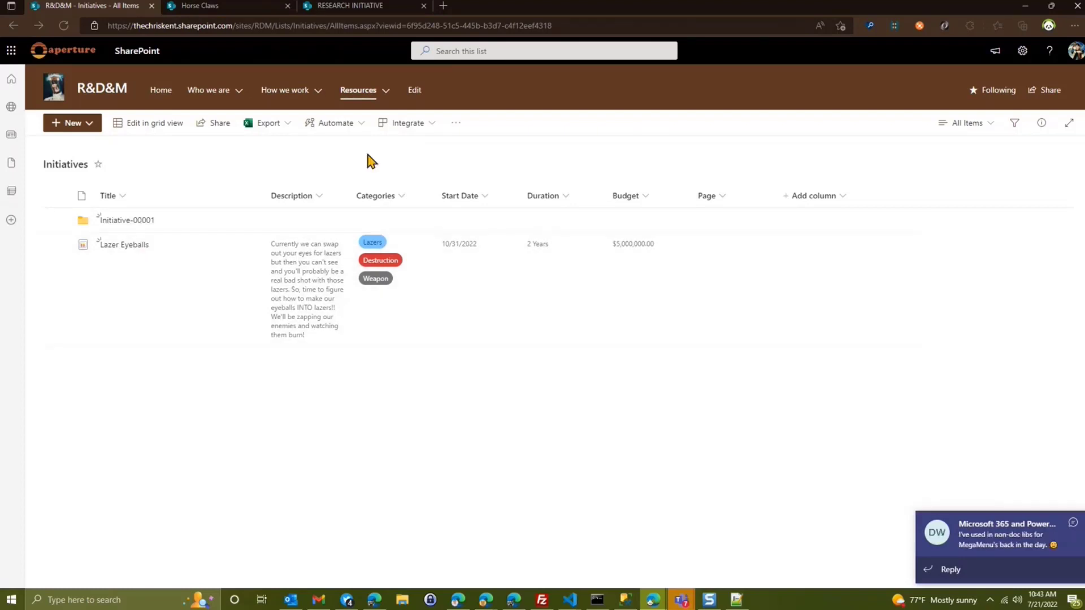
pyautogui.click(406, 123)
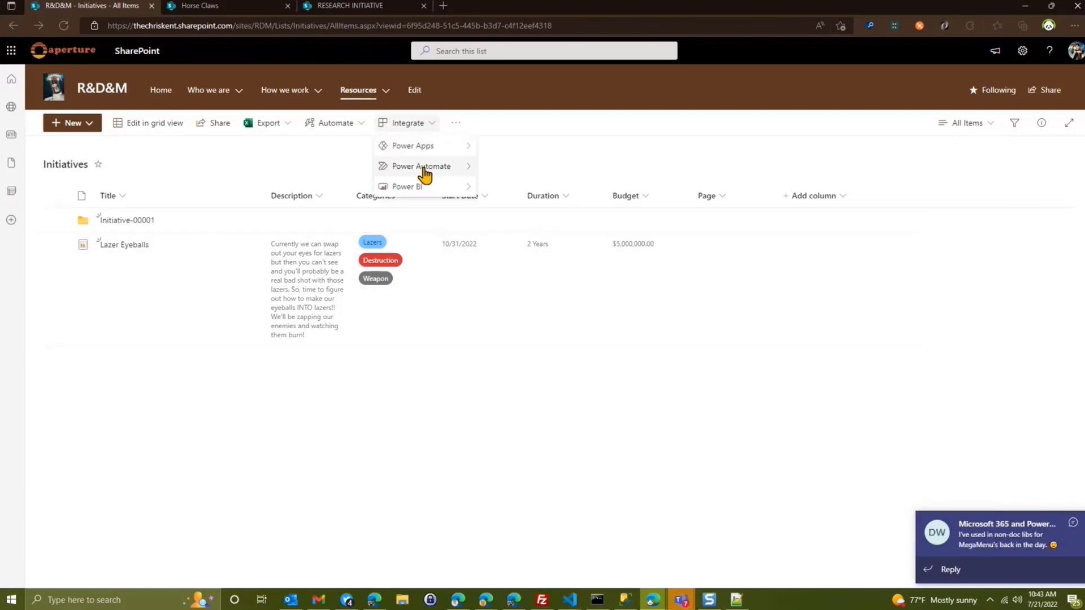
pyautogui.moveTo(424, 170)
pyautogui.click(515, 170)
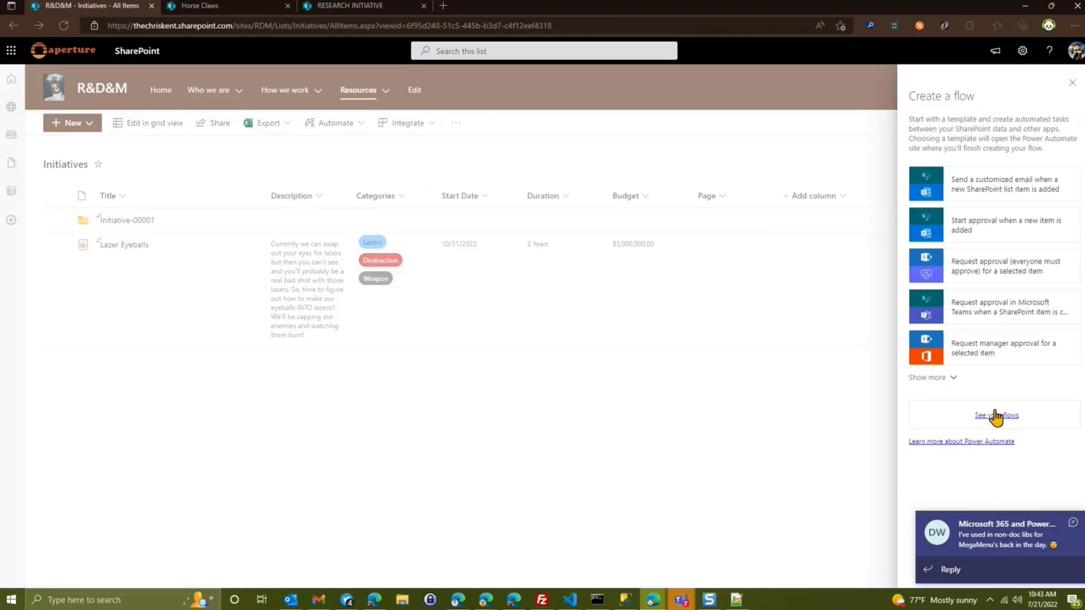
pyautogui.click(953, 379)
pyautogui.scroll(-5, 993, 393)
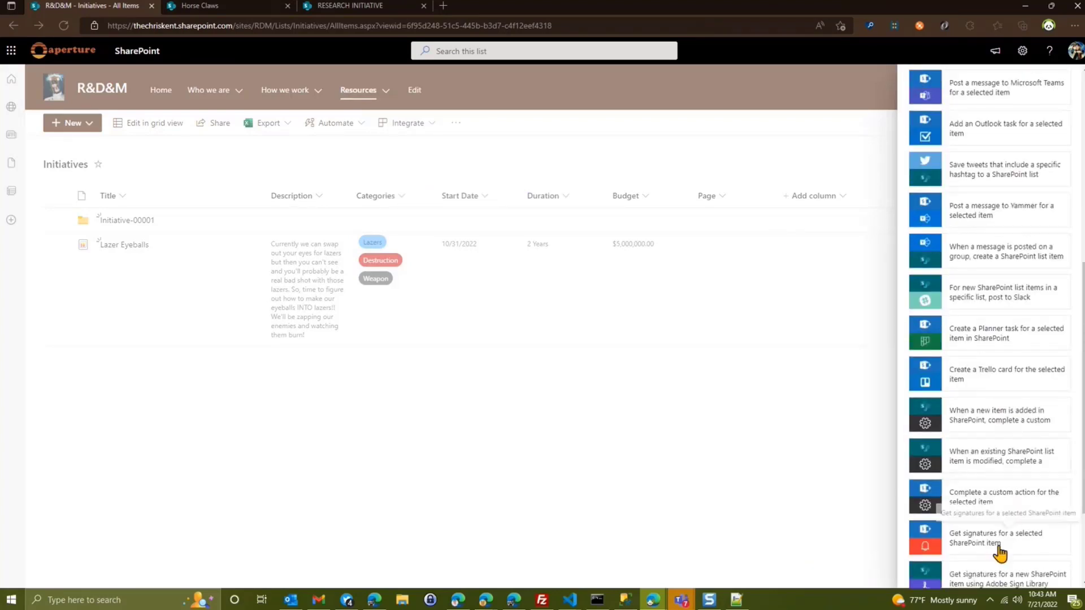
pyautogui.click(986, 427)
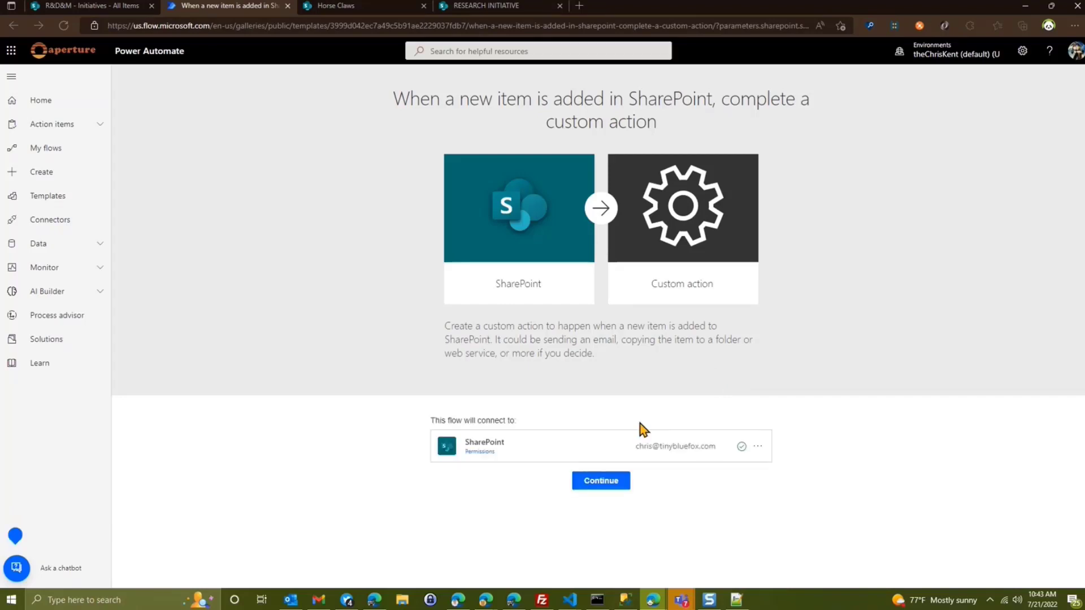
pyautogui.click(614, 482)
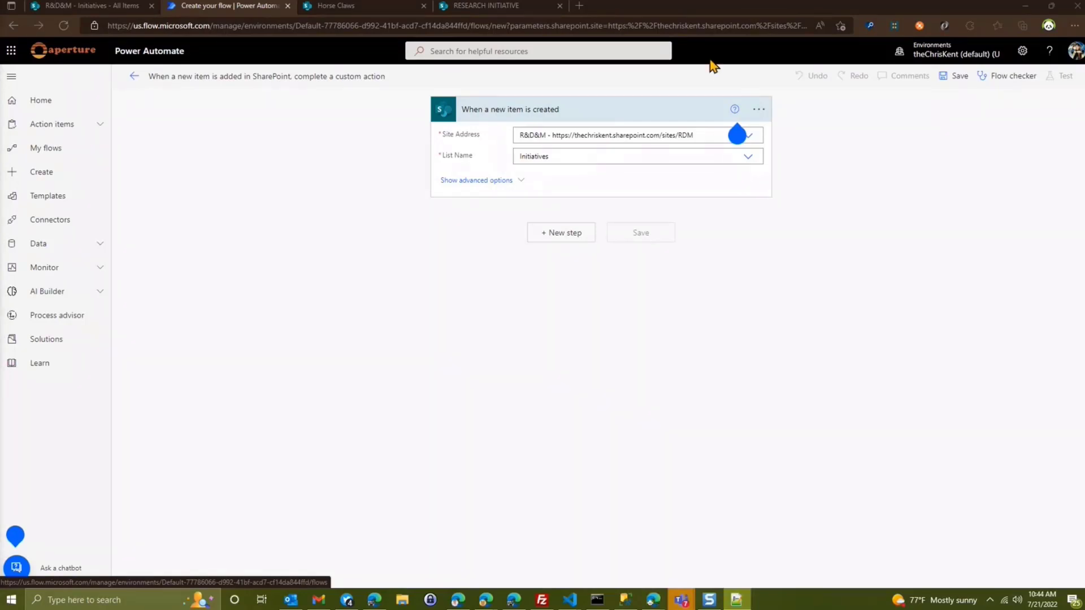
pyautogui.moveTo(756, 148)
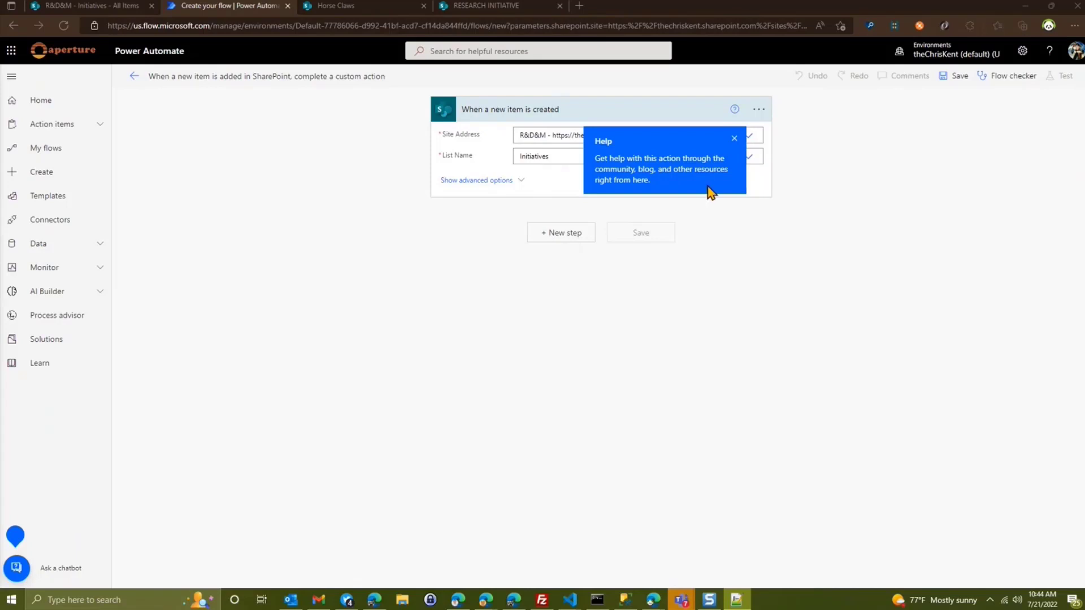
pyautogui.click(754, 110)
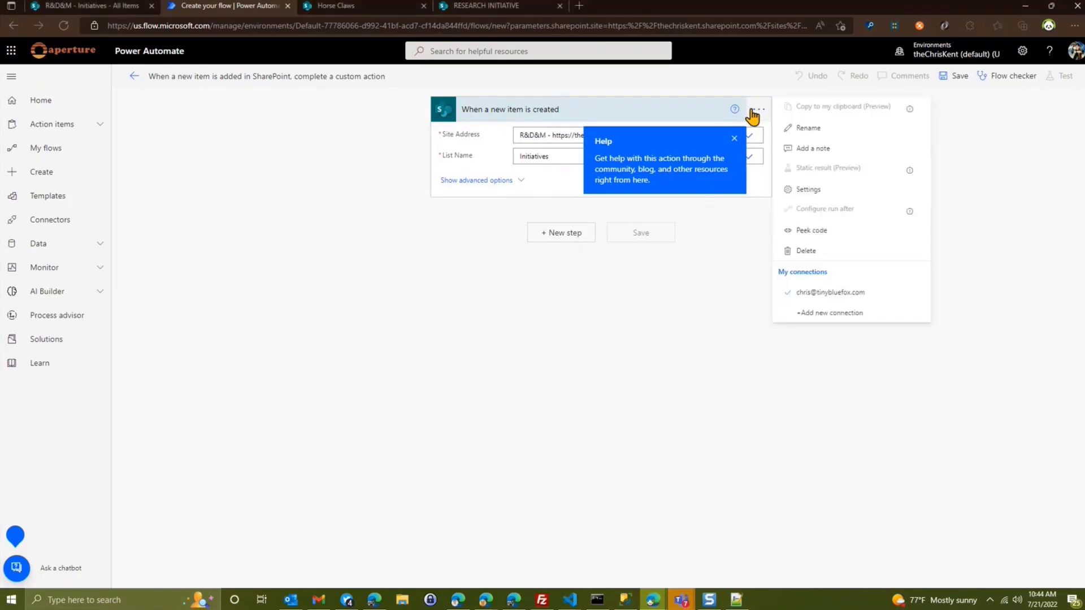
pyautogui.click(809, 192)
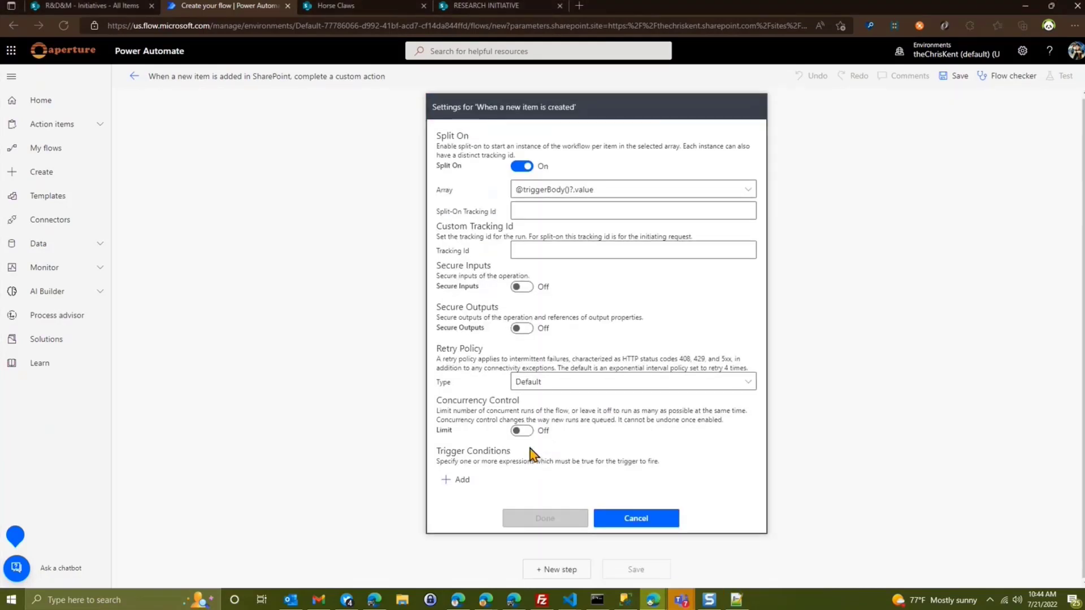
pyautogui.click(456, 482)
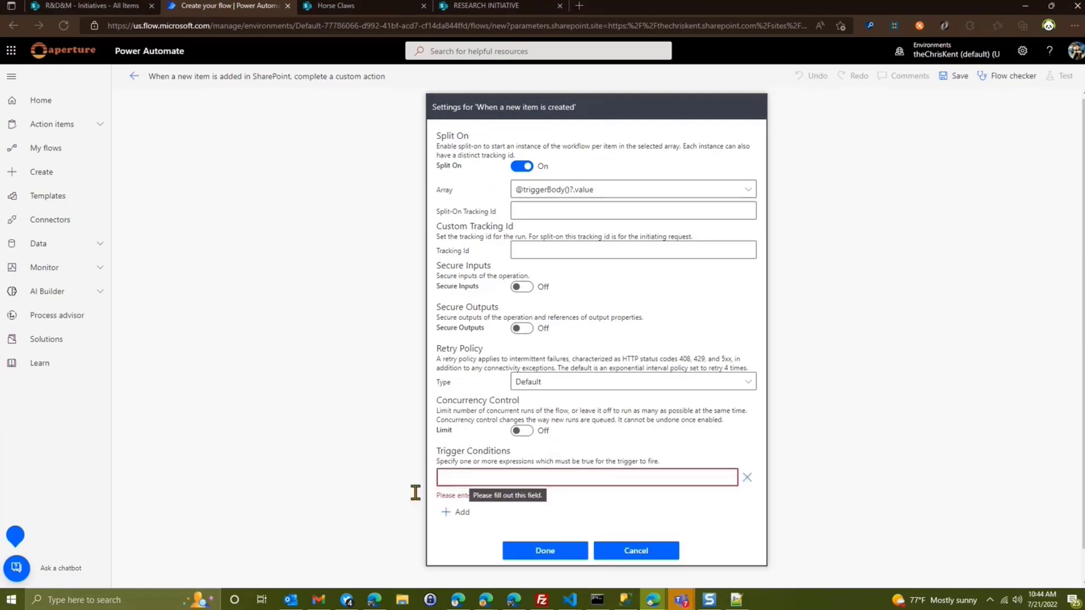
pyautogui.hotkey('alt', 'Tab')
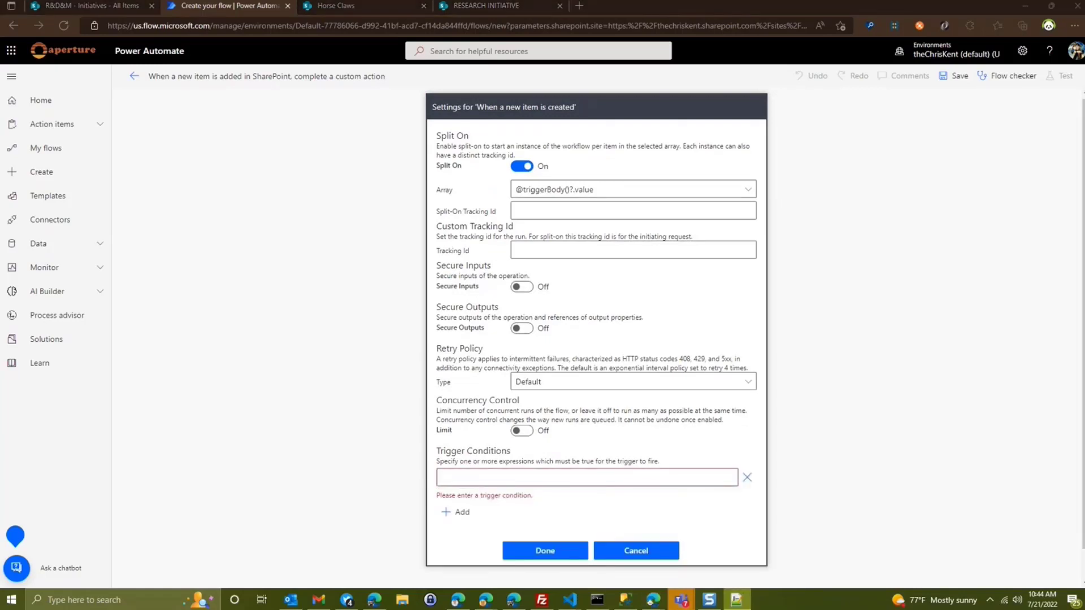
pyautogui.click(511, 482)
pyautogui.write("@equals(triggerBody()?['{IsFolder}'],false)")
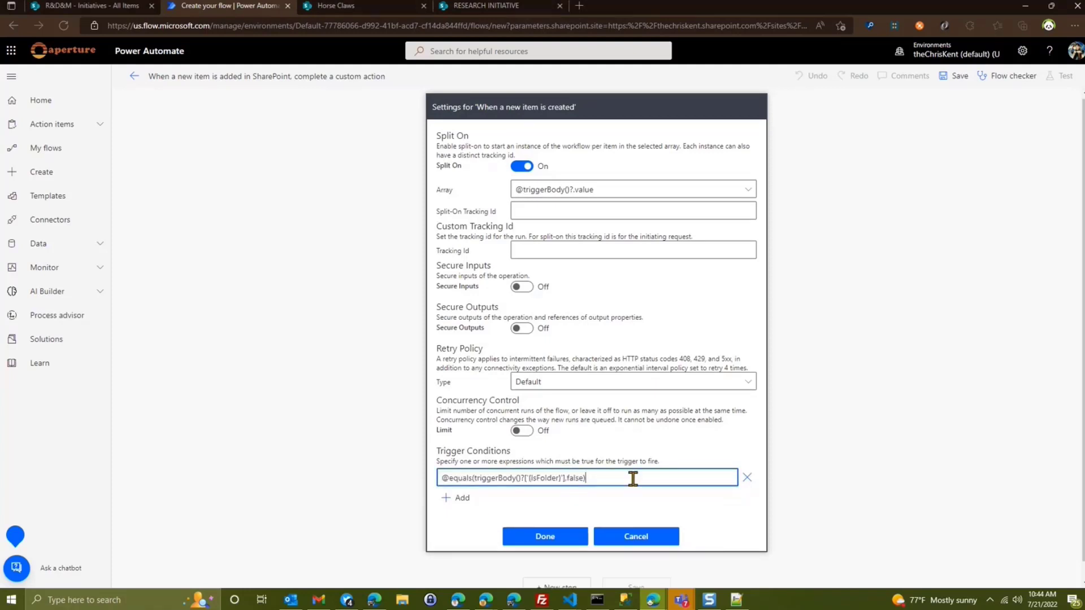
pyautogui.click(564, 542)
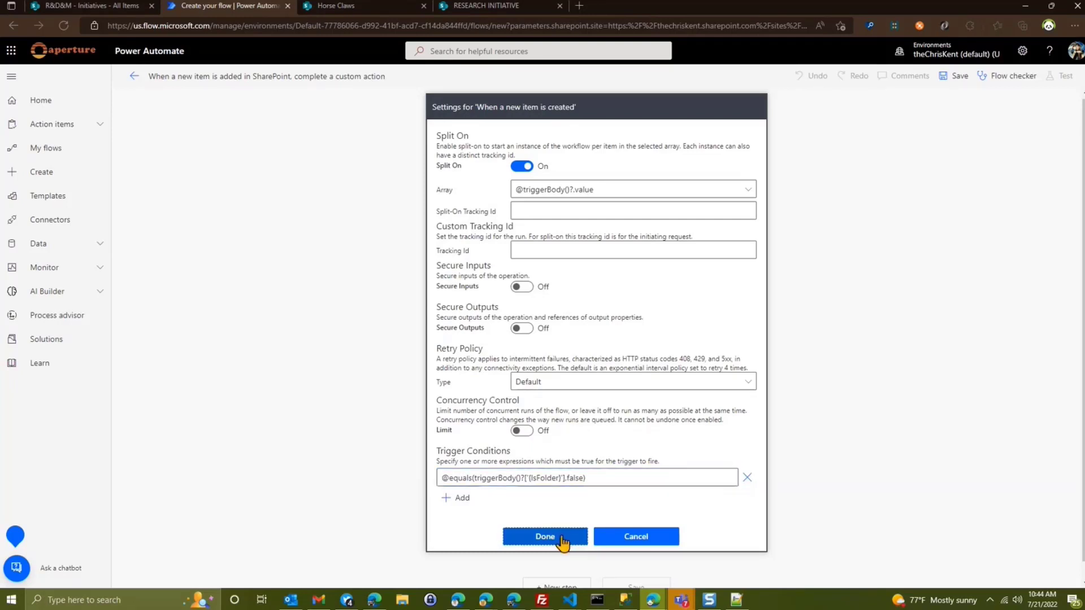
pyautogui.click(564, 541)
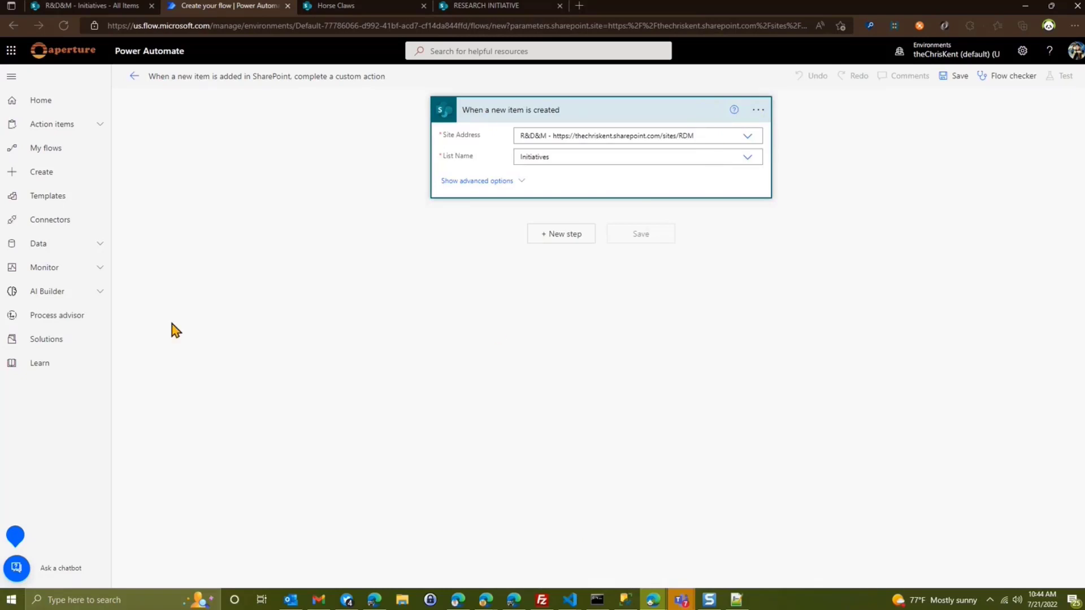
# Add an Initialize variable action after the trigger, with the name FolderName and the type String
pyautogui.click(574, 236)
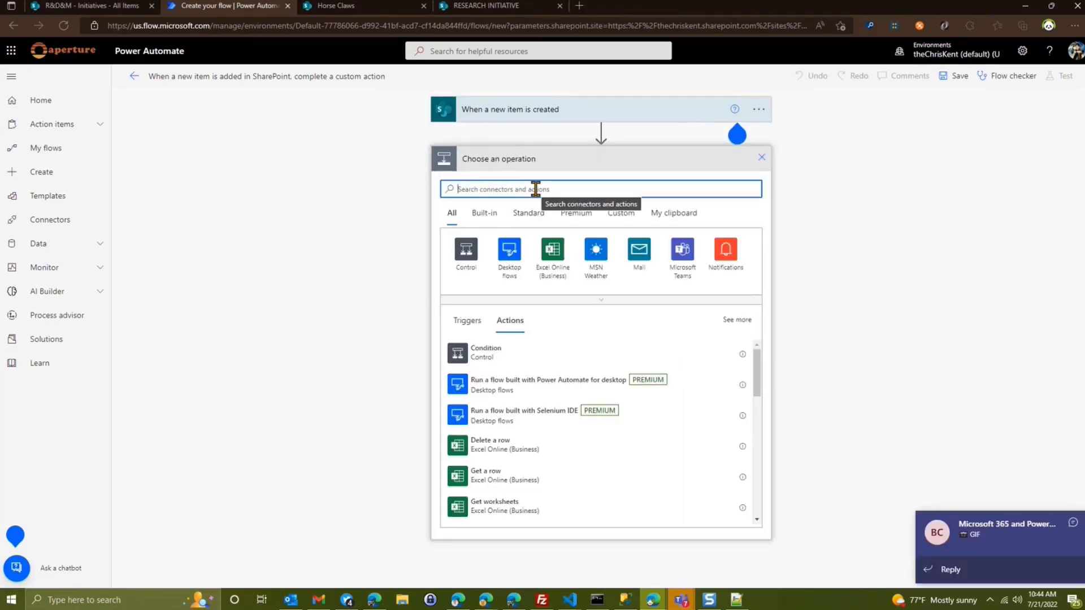
pyautogui.write('init')
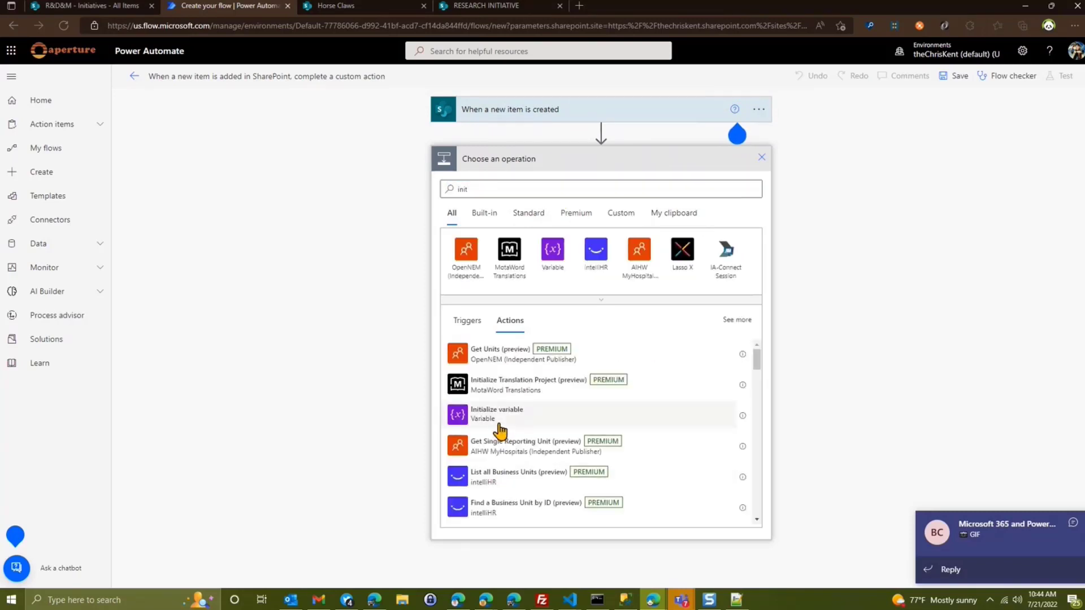
pyautogui.click(500, 430)
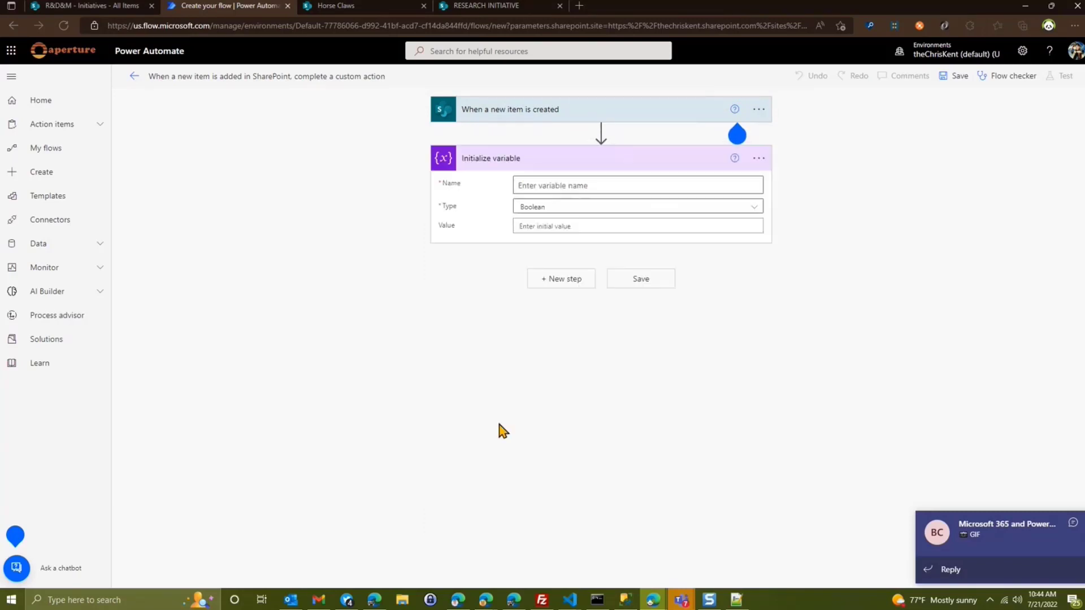
pyautogui.click(594, 187)
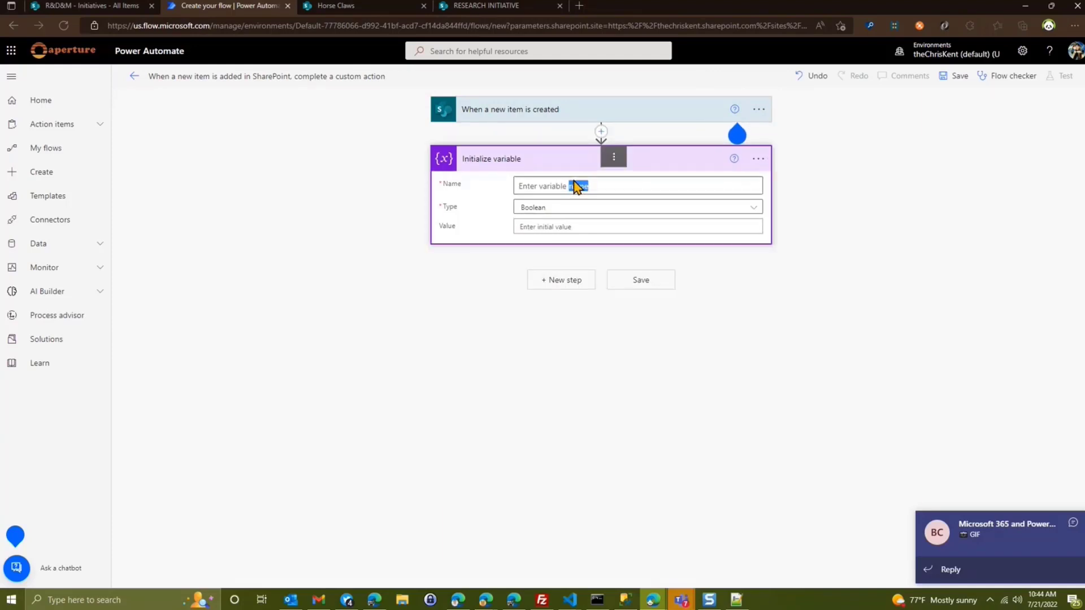
pyautogui.write('FolderName')
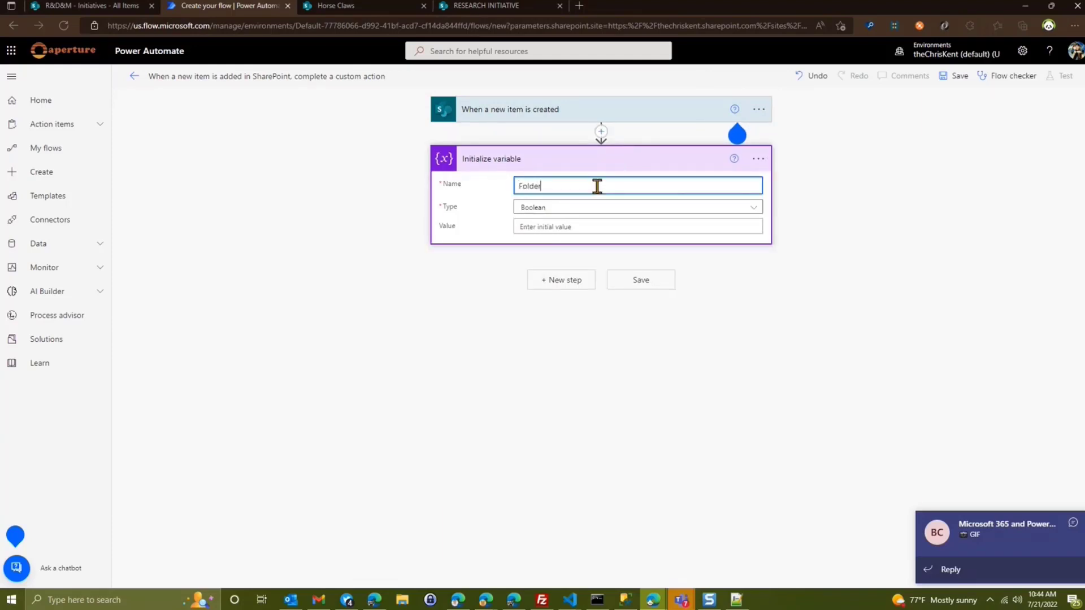
pyautogui.click(615, 208)
pyautogui.click(560, 286)
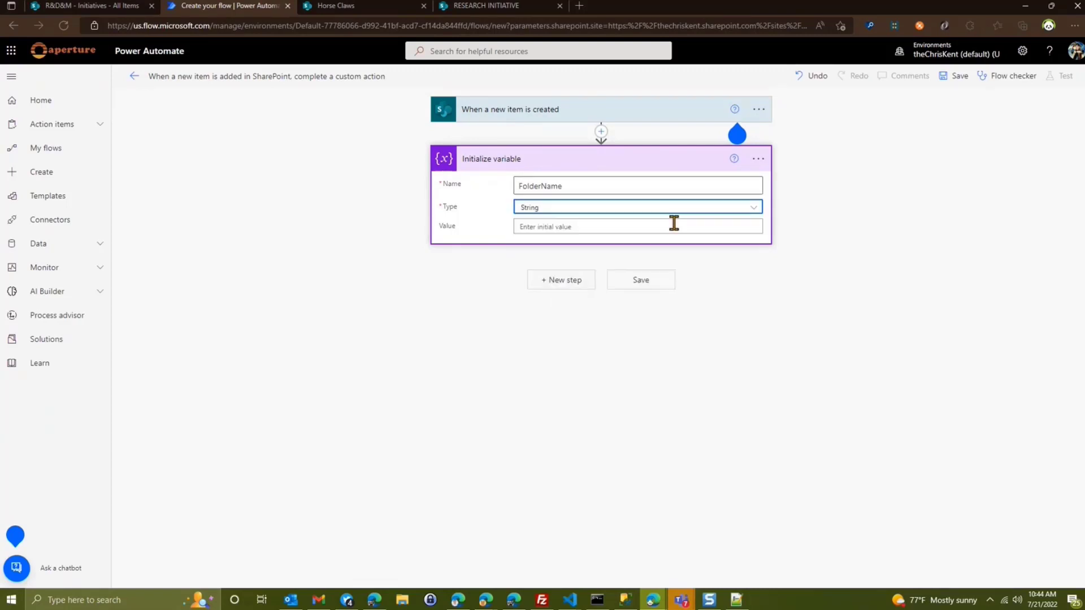
# Begin an expression for the FolderName variable's value with a concat function whose first text is 'Initiative-'
pyautogui.click(731, 226)
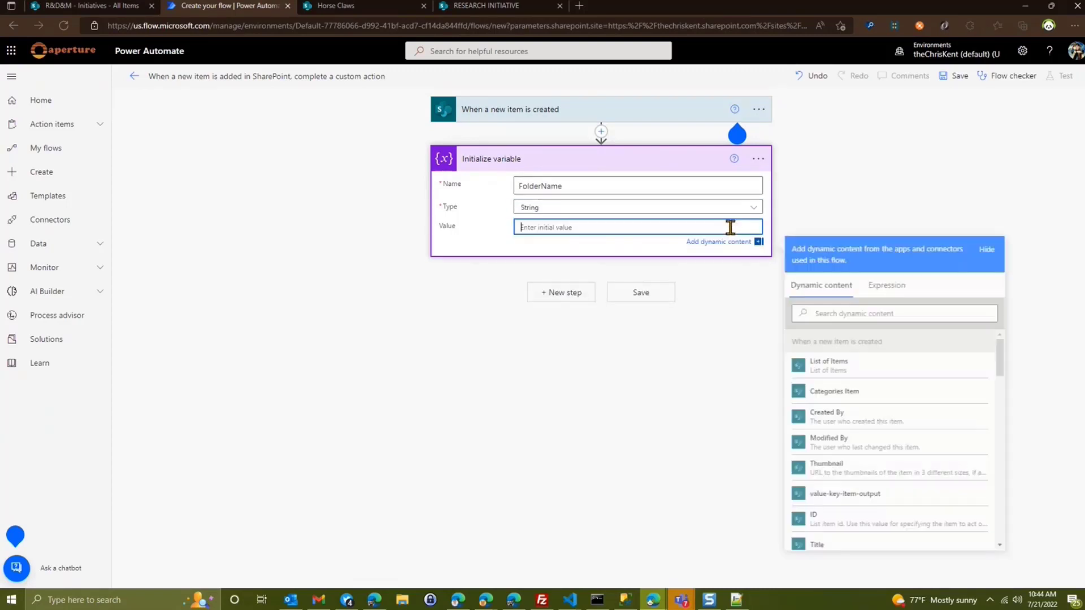
pyautogui.click(903, 287)
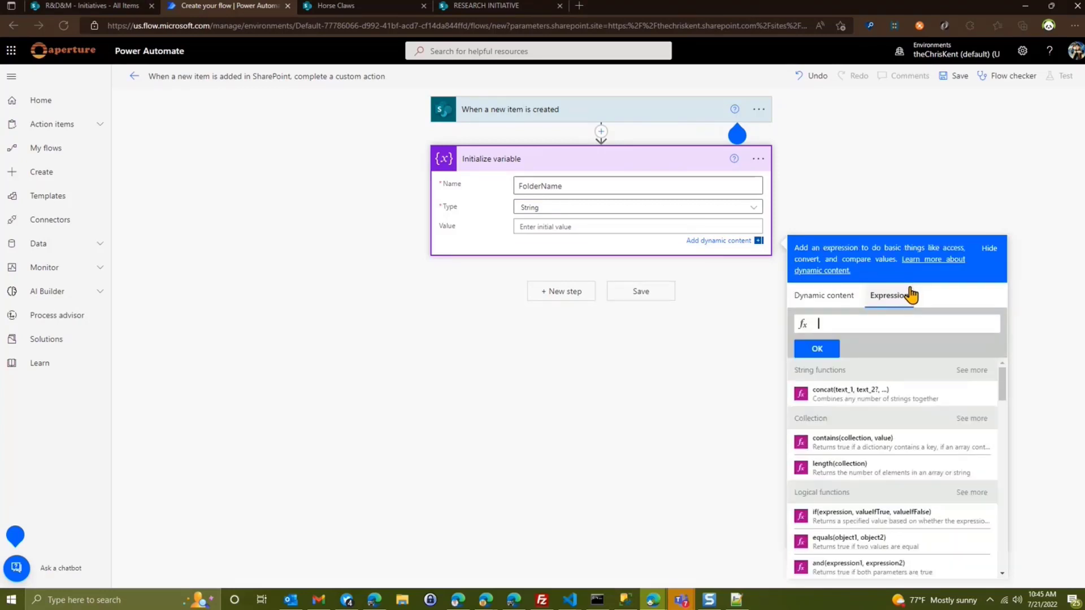
pyautogui.write('coc')
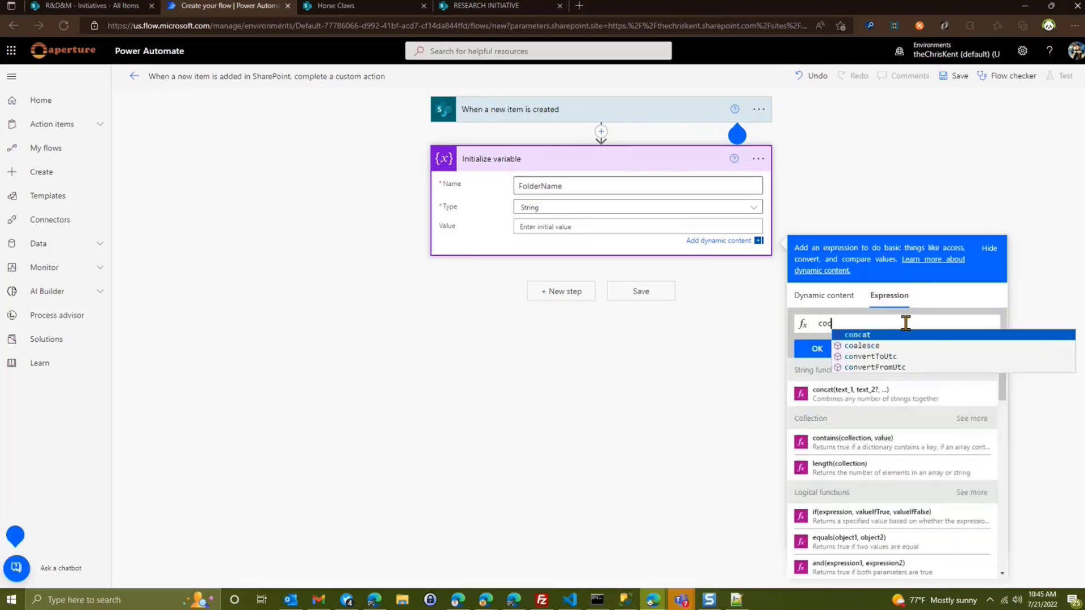
pyautogui.press('Return')
pyautogui.write('(')
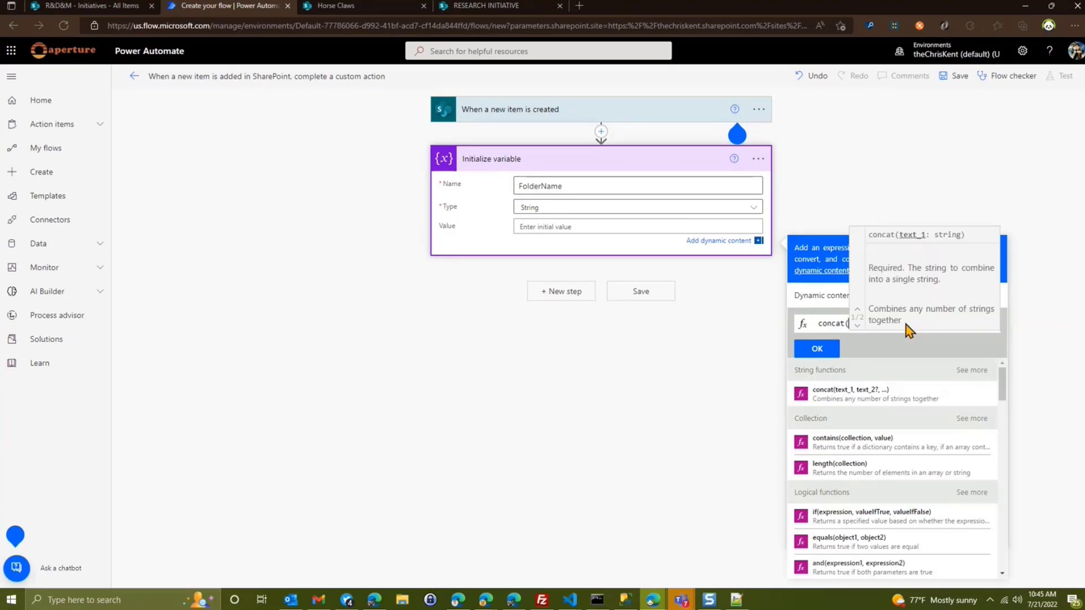
pyautogui.write("'1nitiativ")
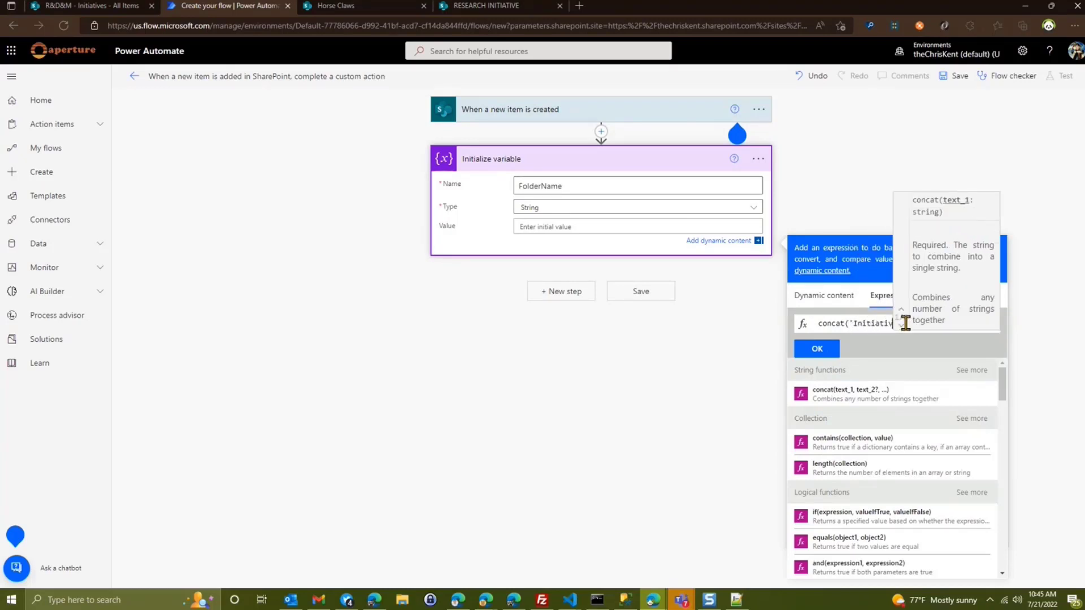
pyautogui.write('e-')
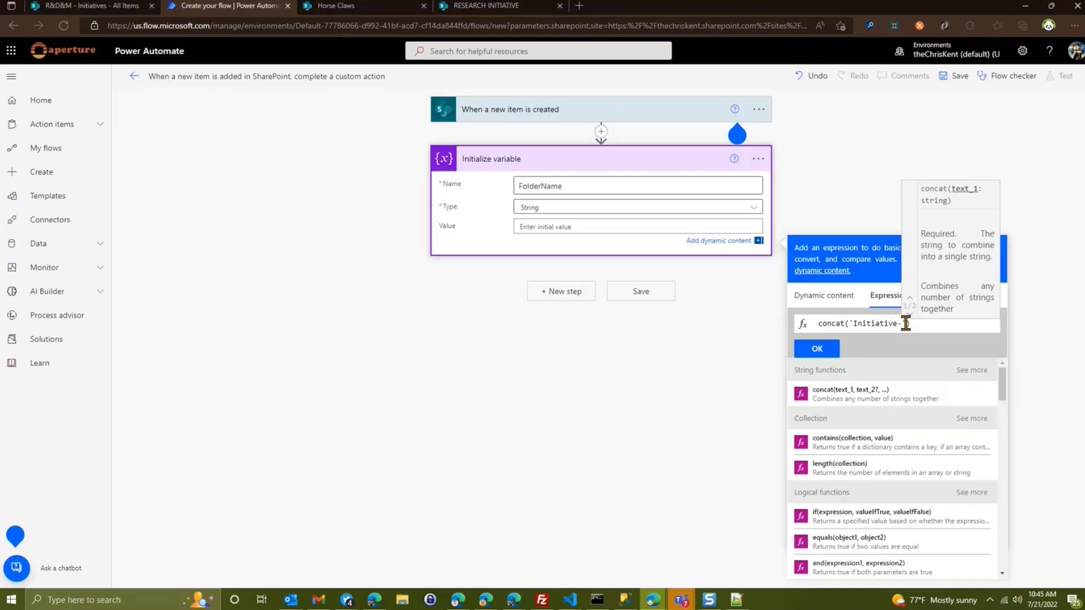
pyautogui.write(',')
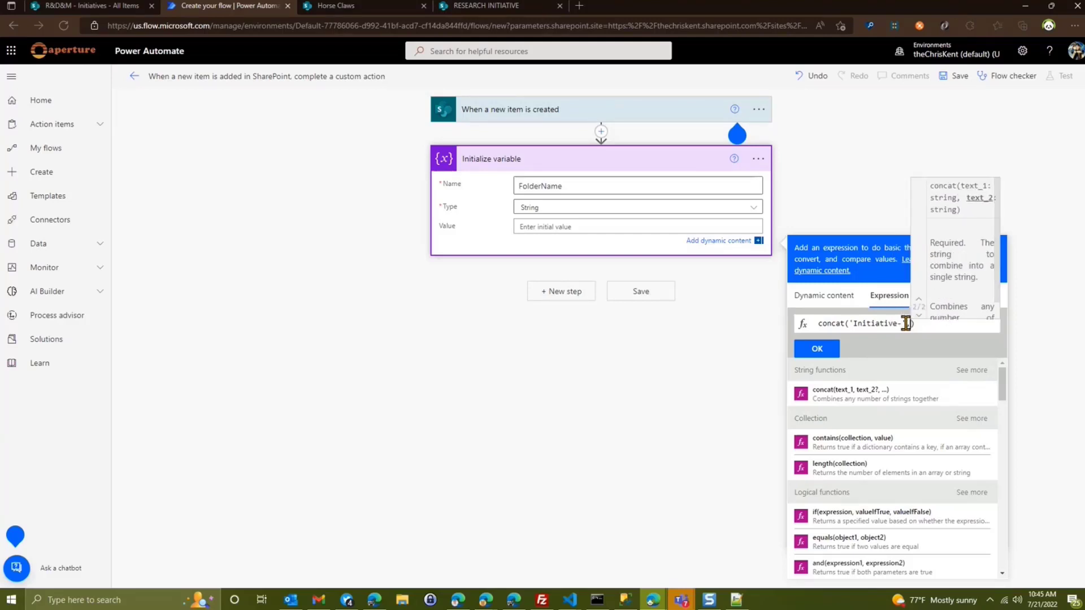
# Add formatNumber as the second concat argument, with the format '00000' and its number argument left empty
pyautogui.write('form')
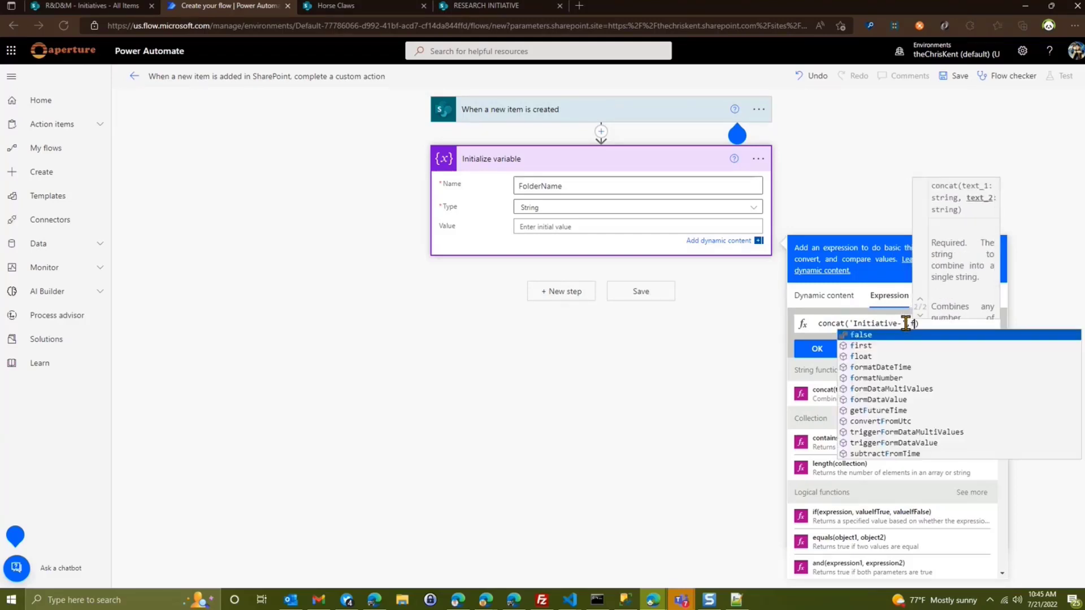
pyautogui.press('Down')
pyautogui.press('Return')
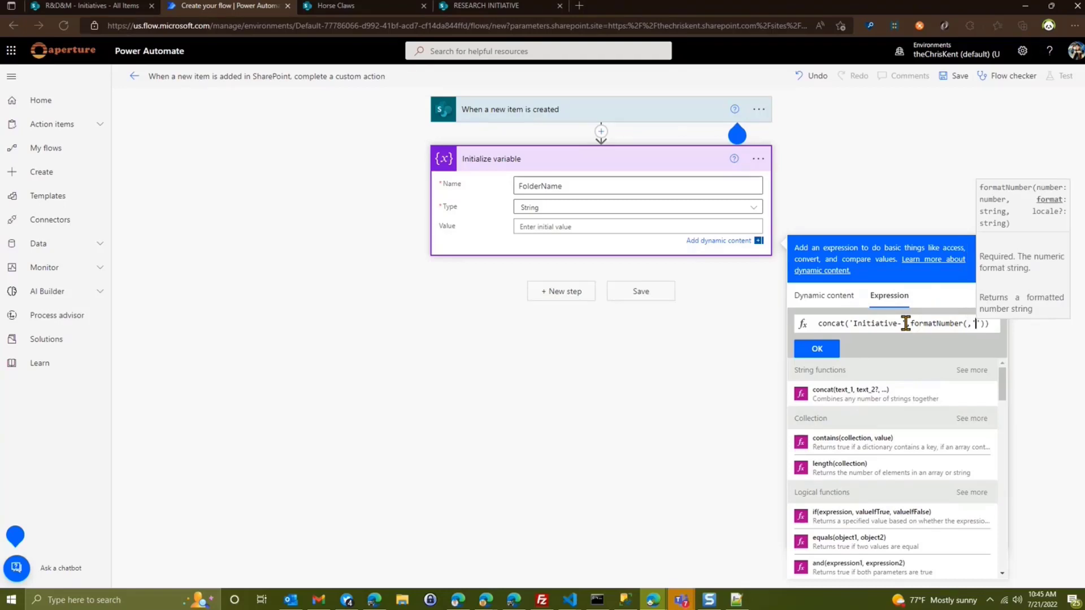
pyautogui.write(",'0000")
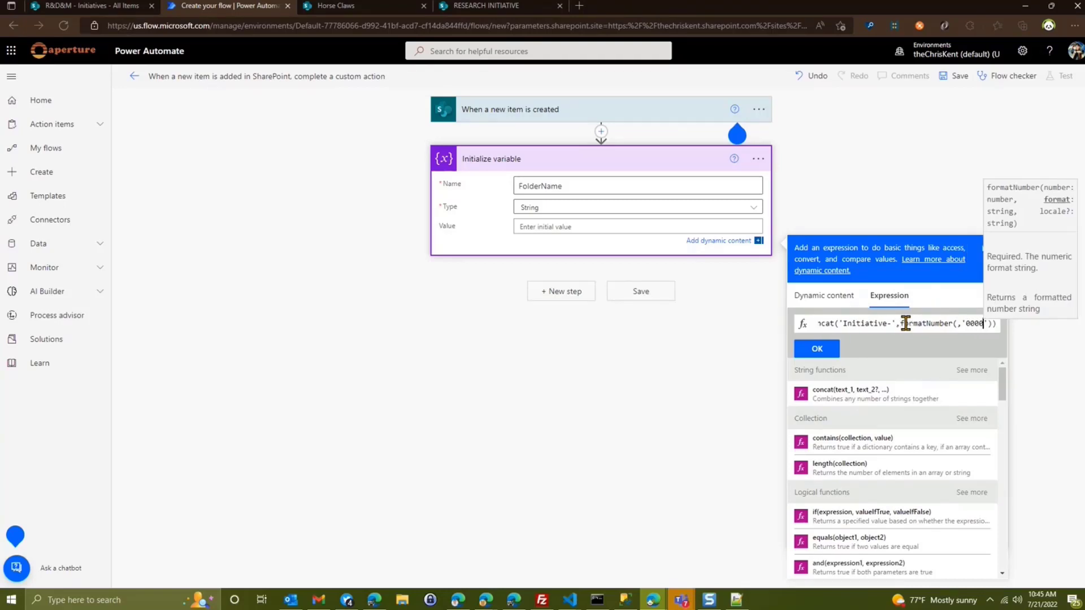
pyautogui.write('0')
pyautogui.press('Left')
pyautogui.press('Left')
pyautogui.press('Left')
pyautogui.press('Left')
pyautogui.press('Left')
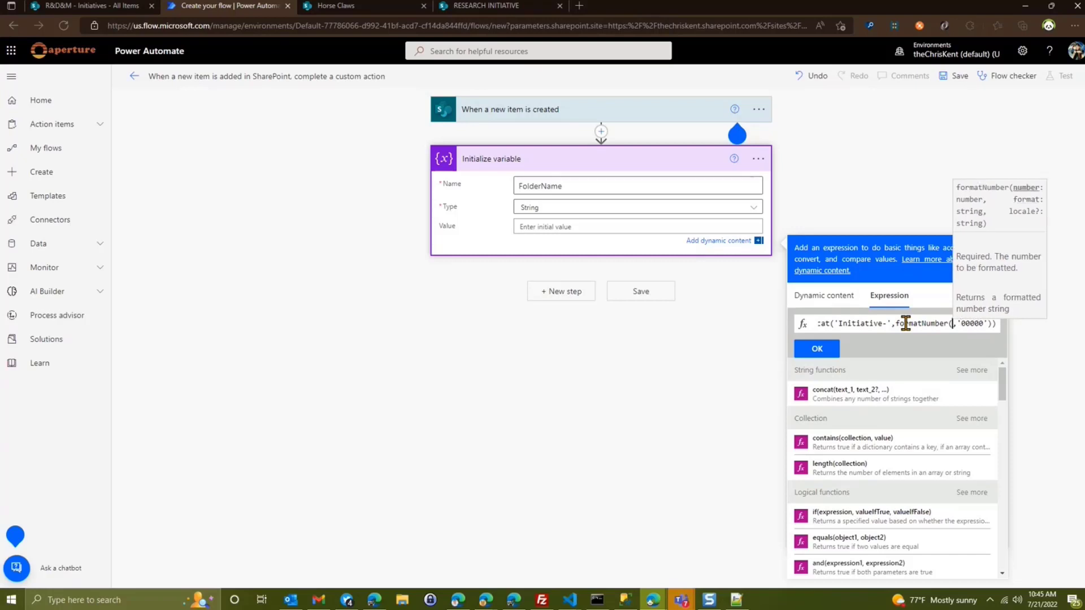
# Insert the new item's ID as the formatNumber number and apply the expression as the variable's value
pyautogui.click(817, 296)
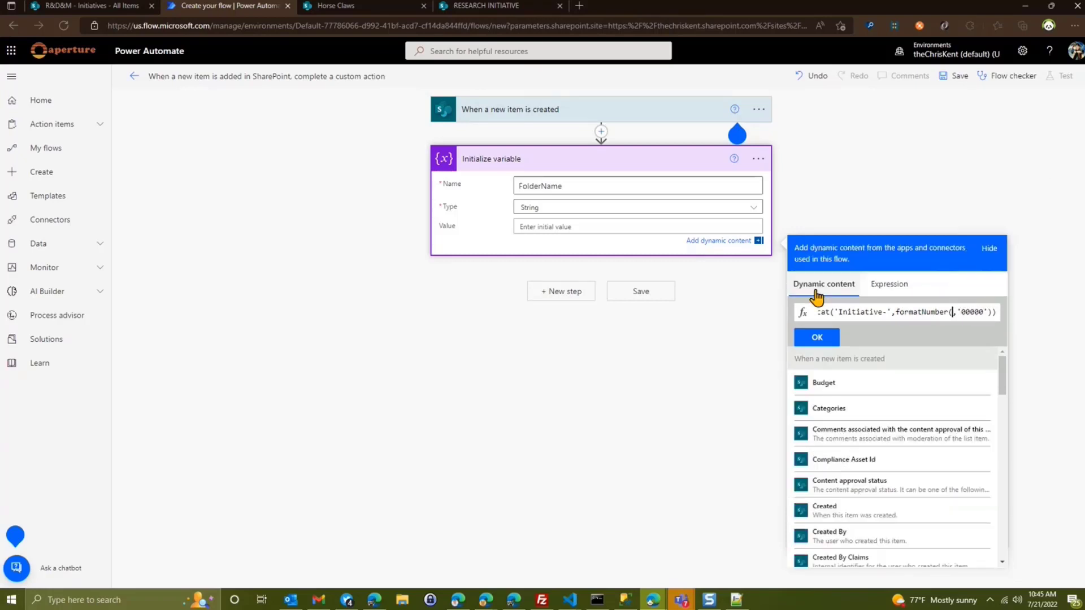
pyautogui.scroll(-5, 857, 435)
pyautogui.scroll(-3, 858, 435)
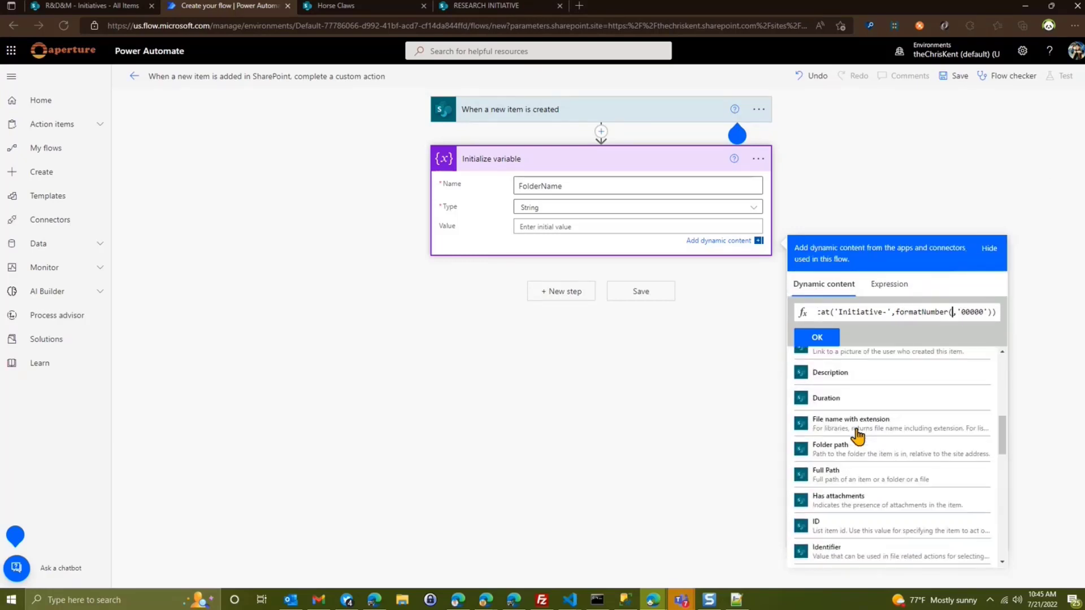
pyautogui.click(853, 472)
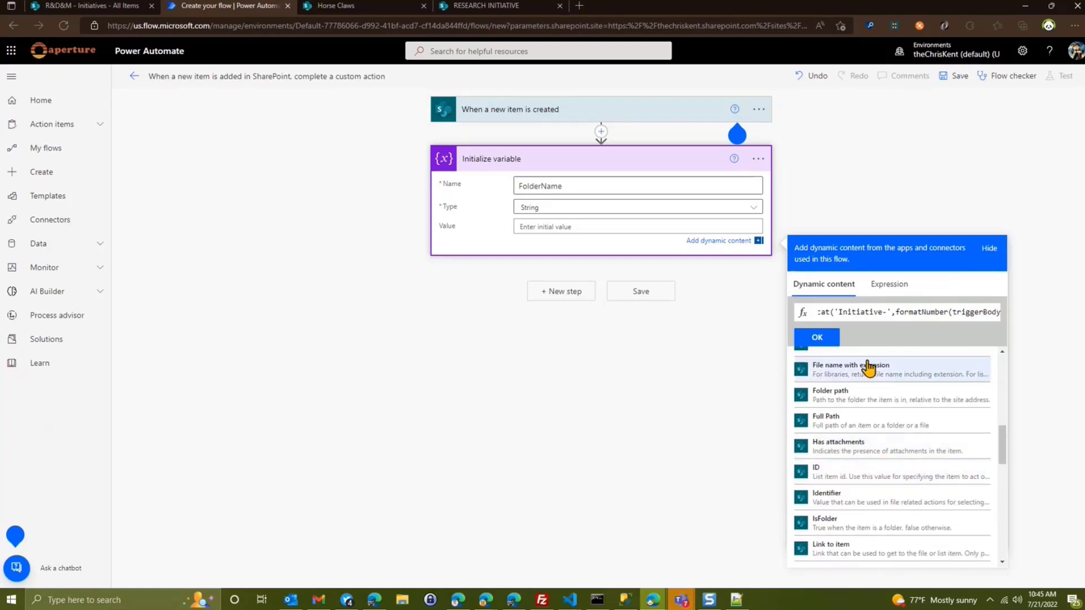
pyautogui.click(831, 340)
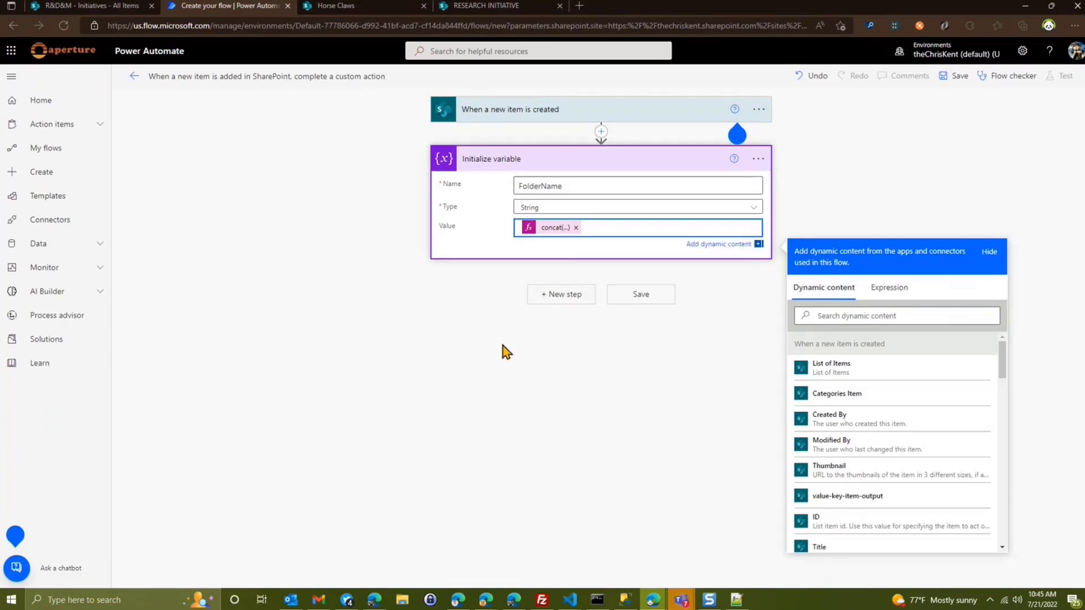
# Add a SharePoint Create new folder action after the variable and set its site address to the R&D&M site
pyautogui.click(562, 295)
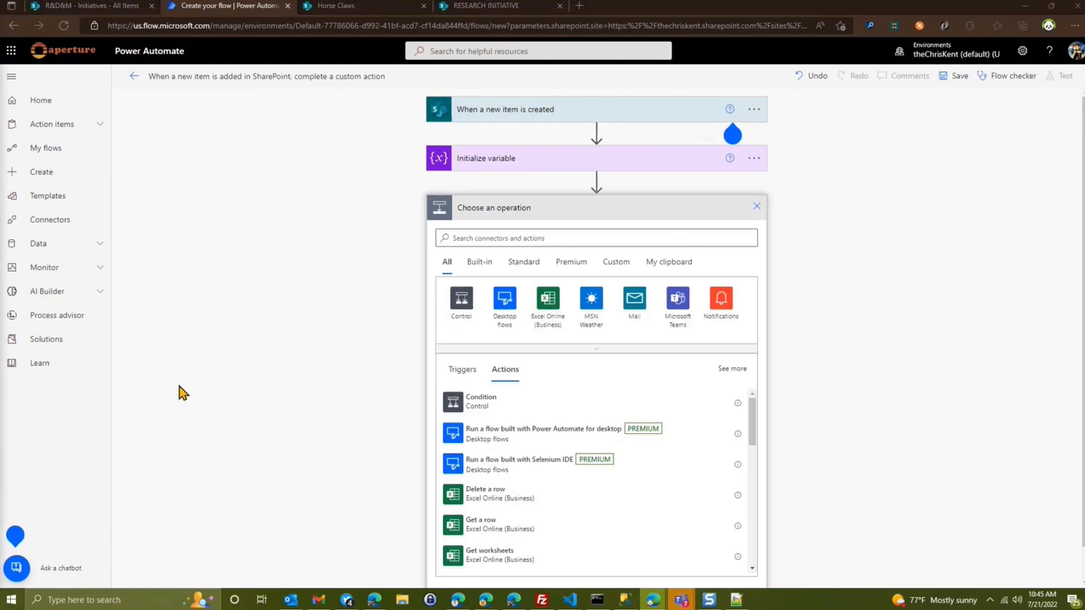
pyautogui.click(552, 235)
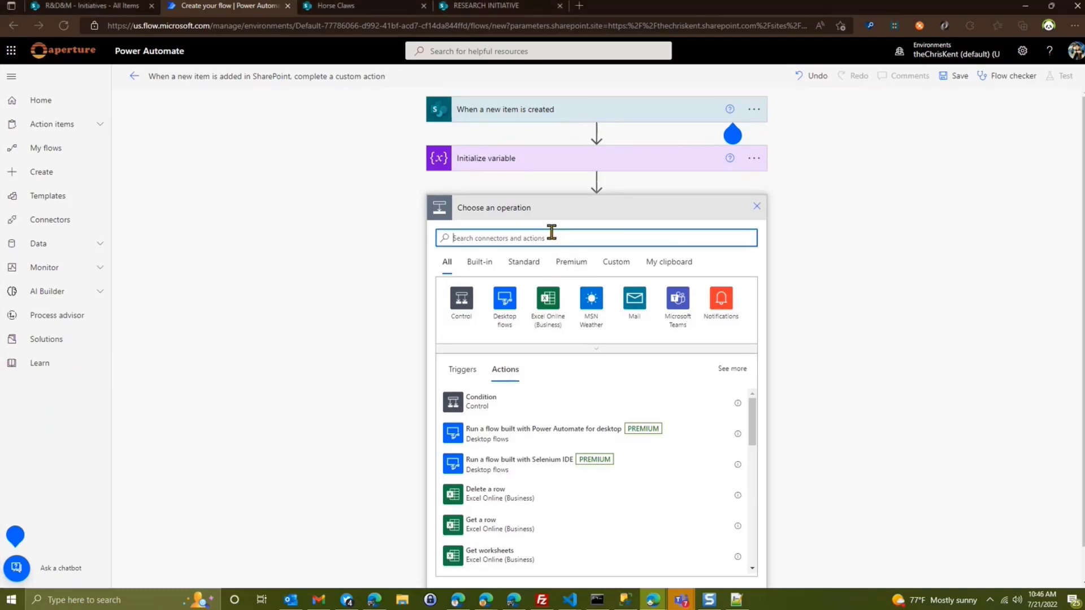
pyautogui.write('folder')
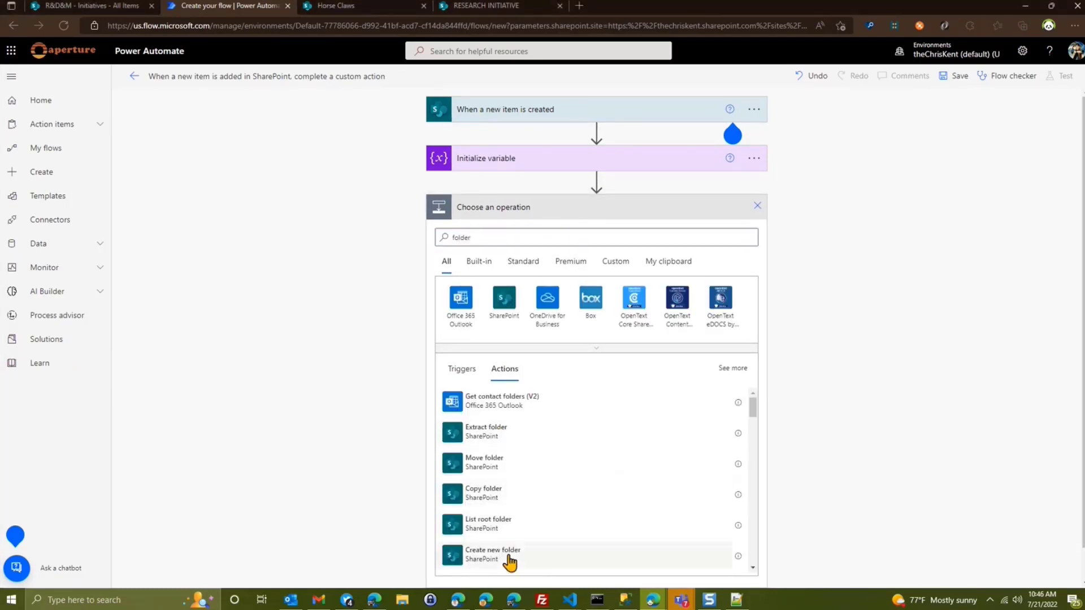
pyautogui.click(509, 555)
pyautogui.click(750, 234)
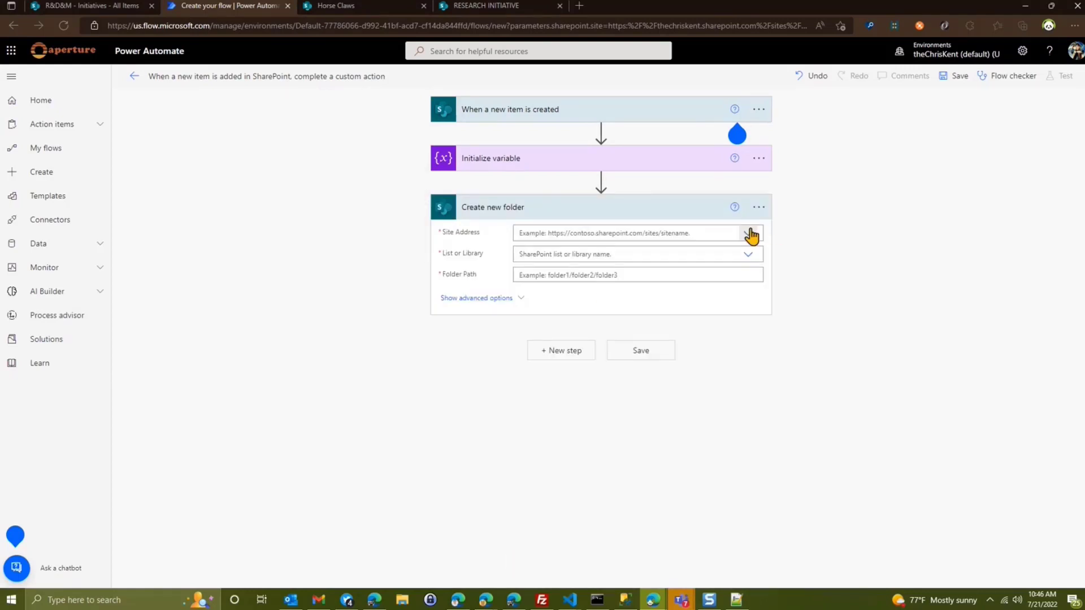
pyautogui.click(751, 235)
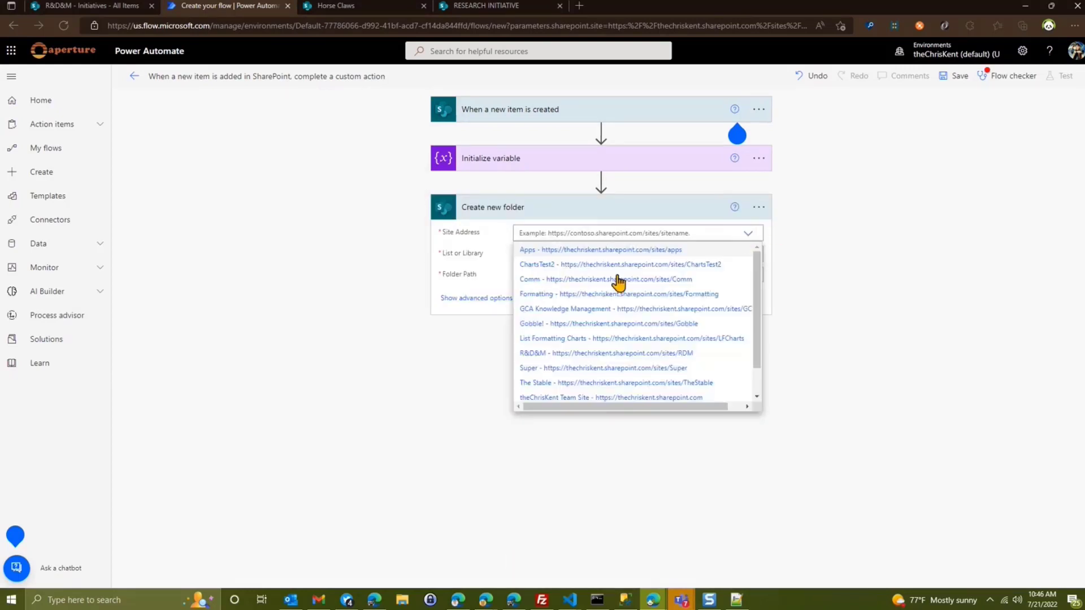
pyautogui.click(543, 353)
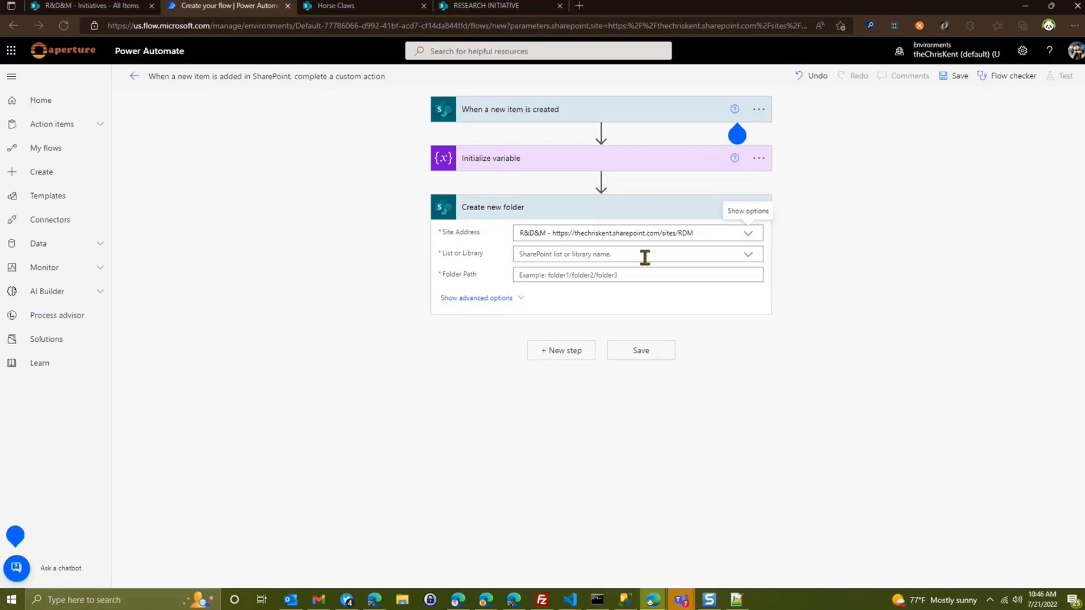
# Set the Create new folder action's list to Initiatives and its folder path to the FolderName variable
pyautogui.click(746, 257)
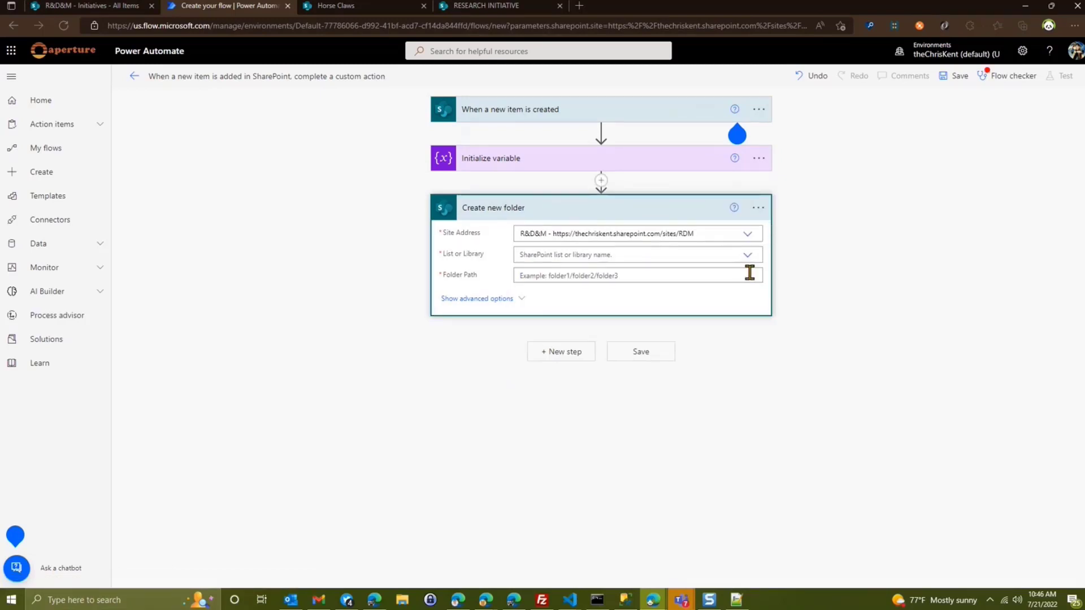
pyautogui.click(745, 259)
pyautogui.click(749, 255)
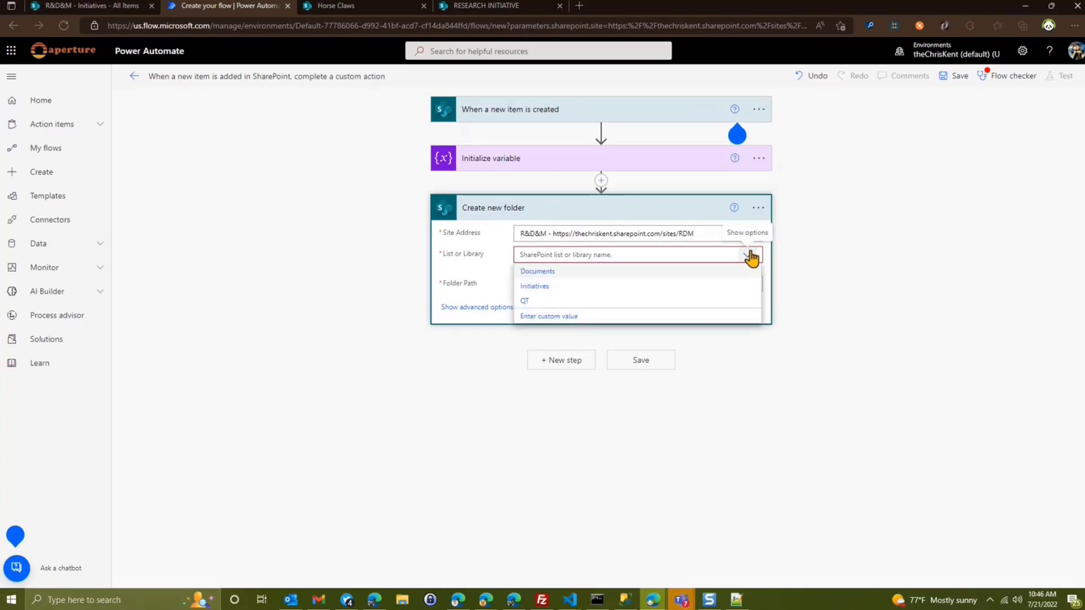
pyautogui.click(582, 295)
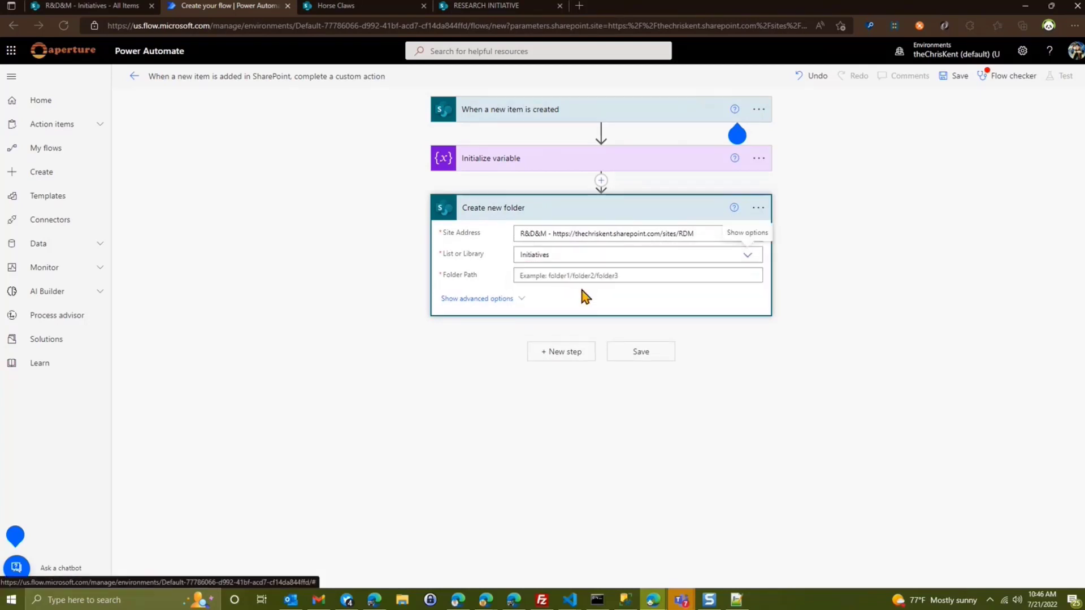
pyautogui.click(640, 272)
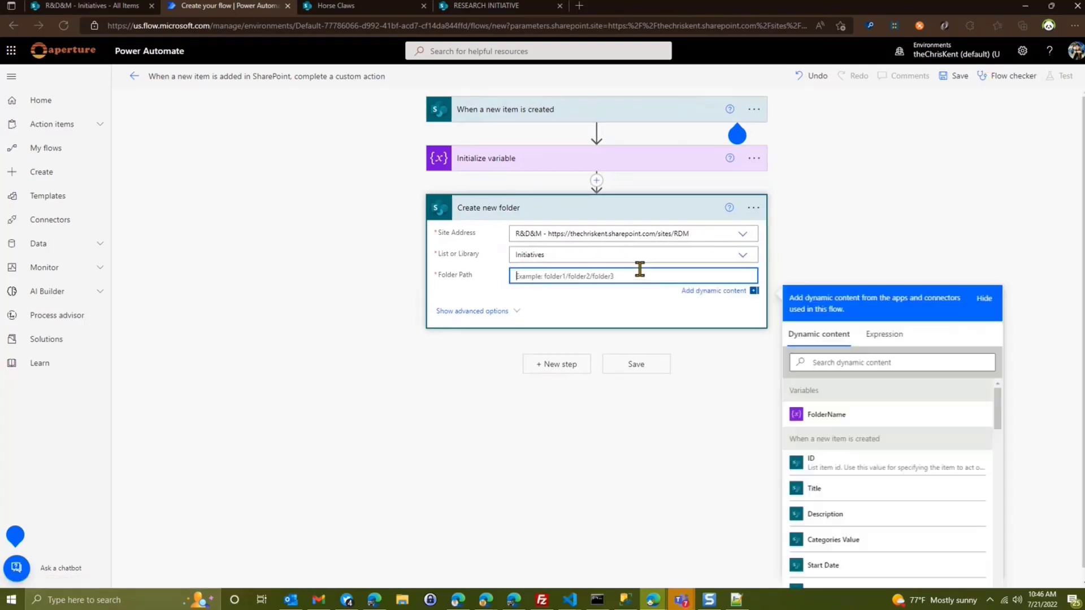
pyautogui.click(813, 415)
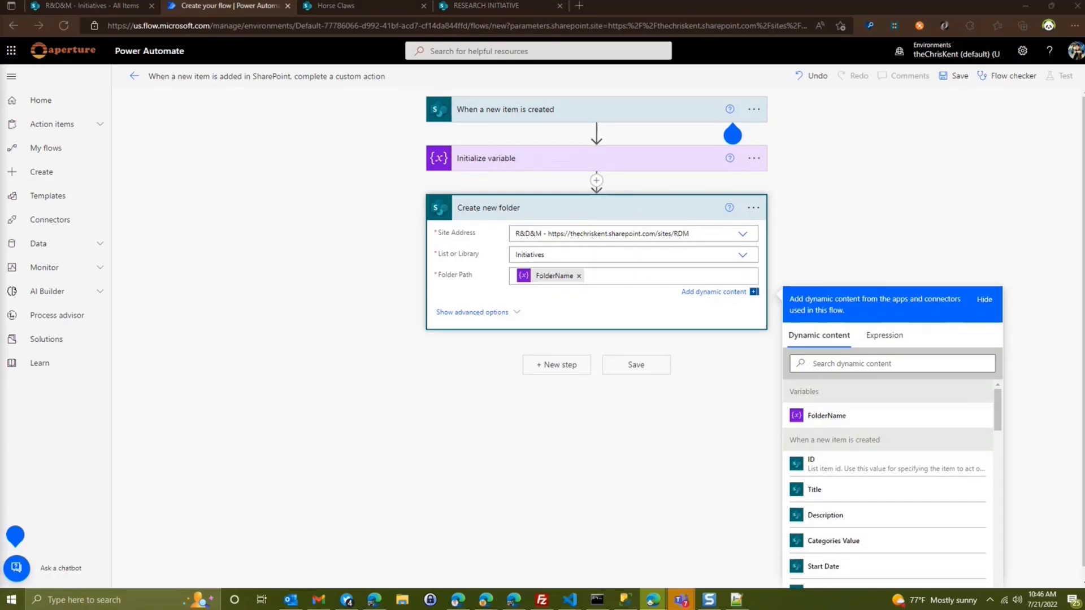
# Add a Send an HTTP request to SharePoint action for the R&D&M site with the method POST
pyautogui.click(582, 366)
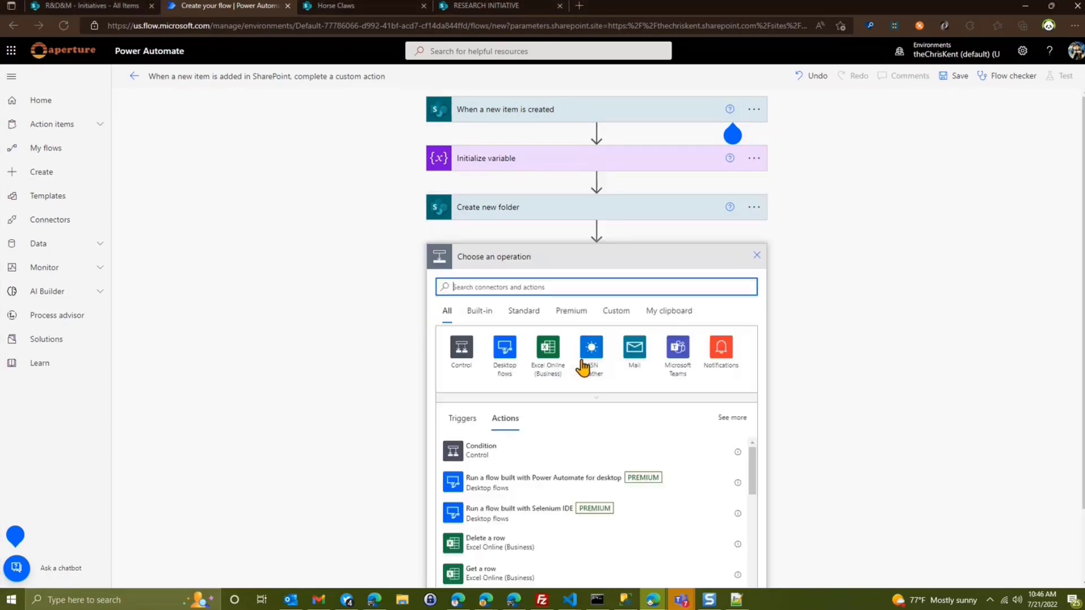
pyautogui.write('sharepoint http')
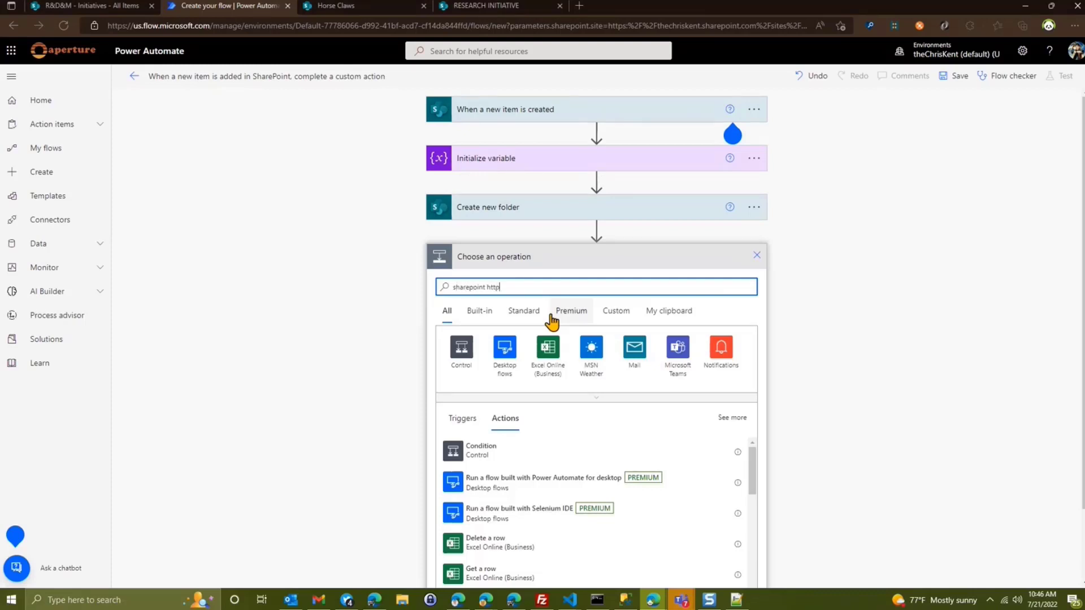
pyautogui.click(552, 453)
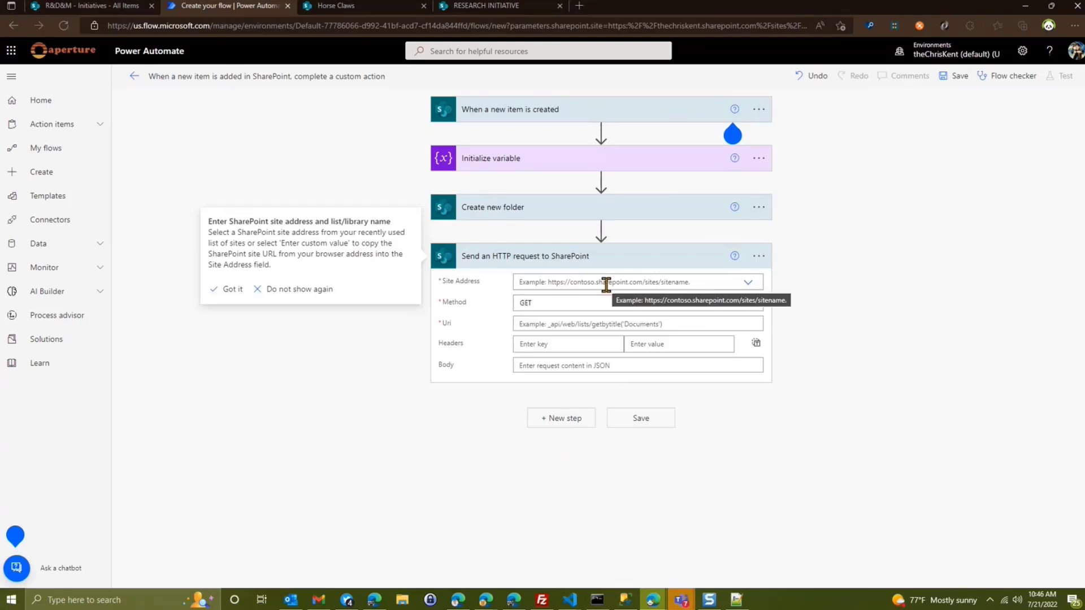
pyautogui.click(747, 282)
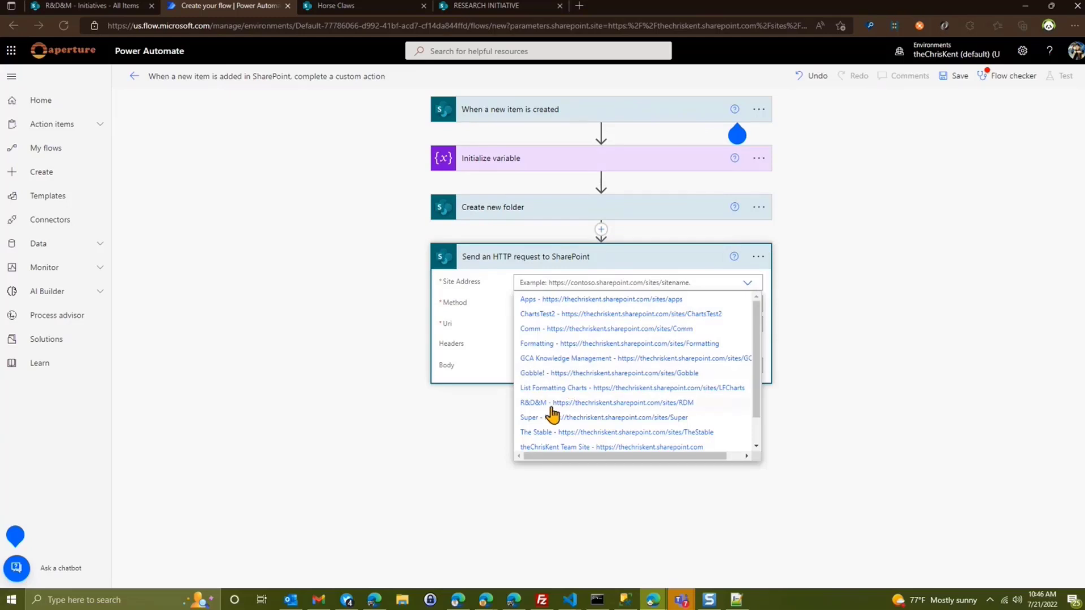
pyautogui.click(552, 404)
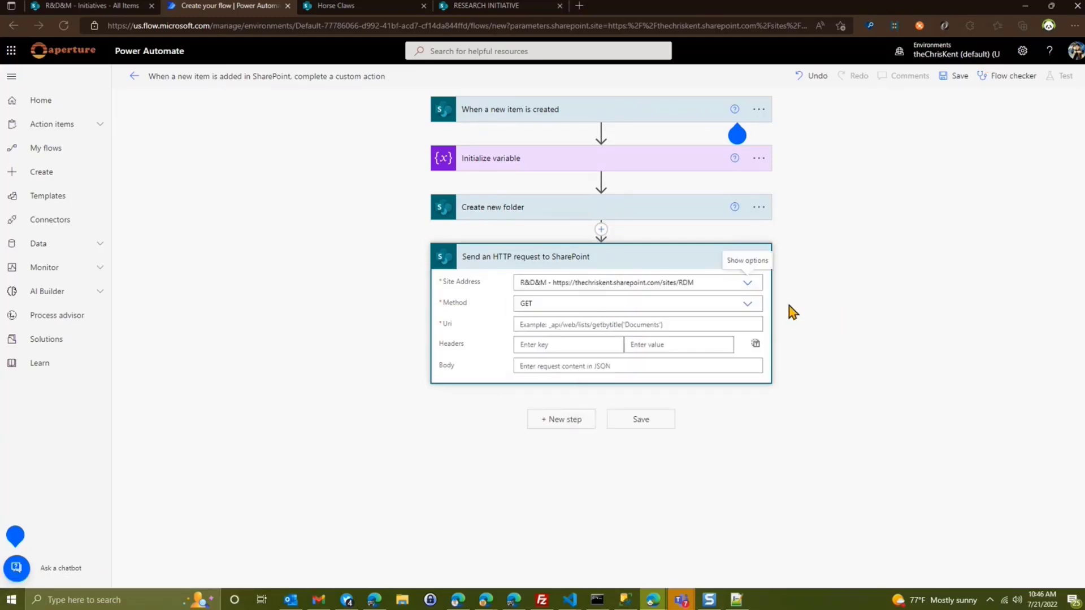
pyautogui.click(746, 305)
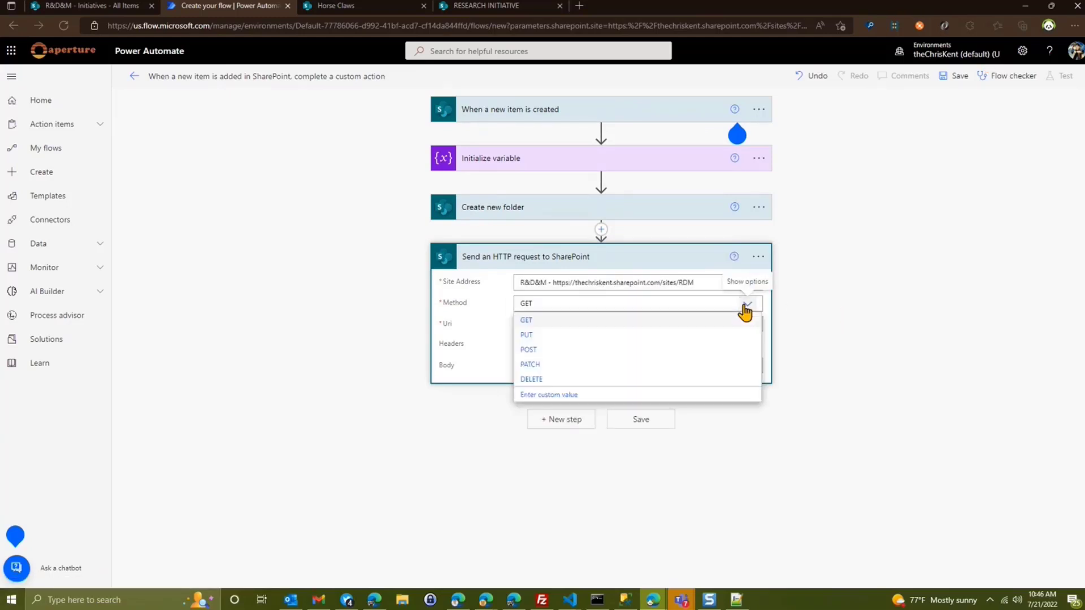
pyautogui.click(542, 350)
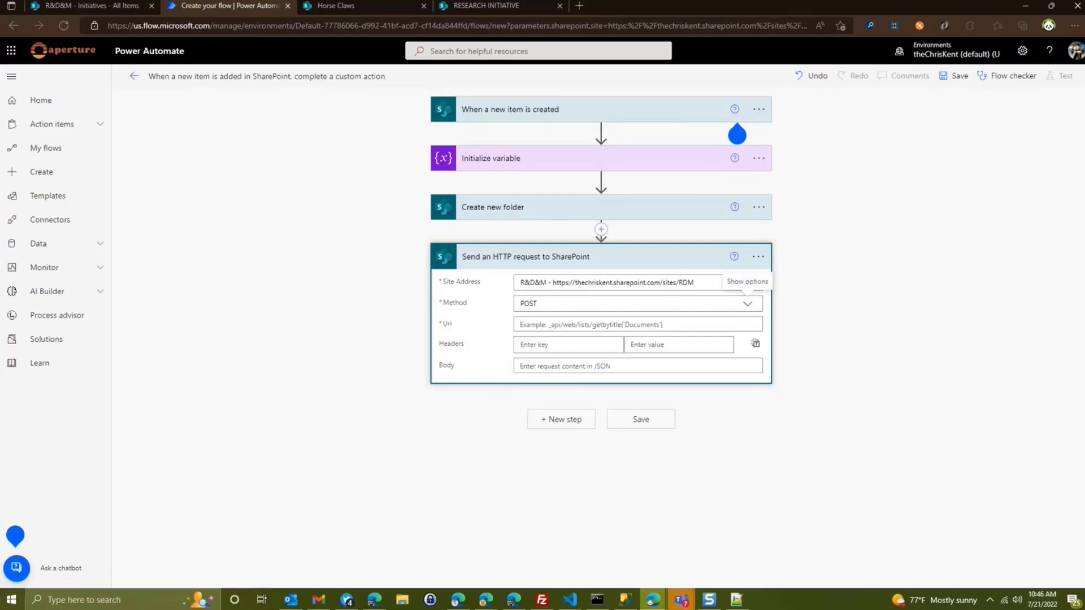
# Set the HTTP request's Uri to _api/web/getfilebyserverrelativeurl('/sites/RDM/lists/Initiatives/ITEMID_.000')/moveTo(newurl='/sites/RDM/lists/Initiatives/FOLDERNAME/ITEMID_.000',flags=1)
pyautogui.hotkey('alt', 'Tab')
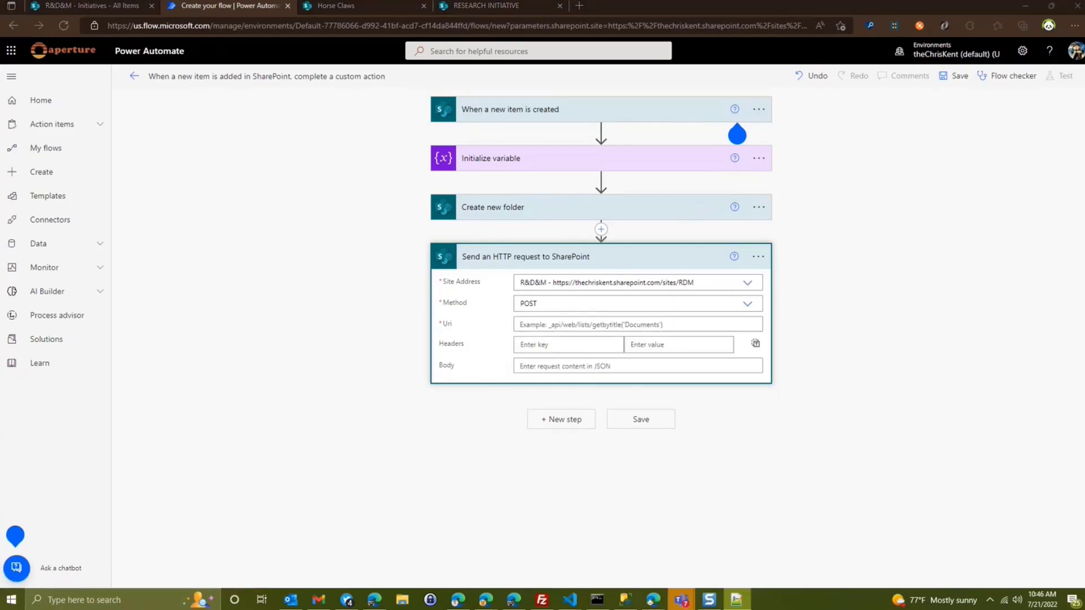
pyautogui.click(566, 324)
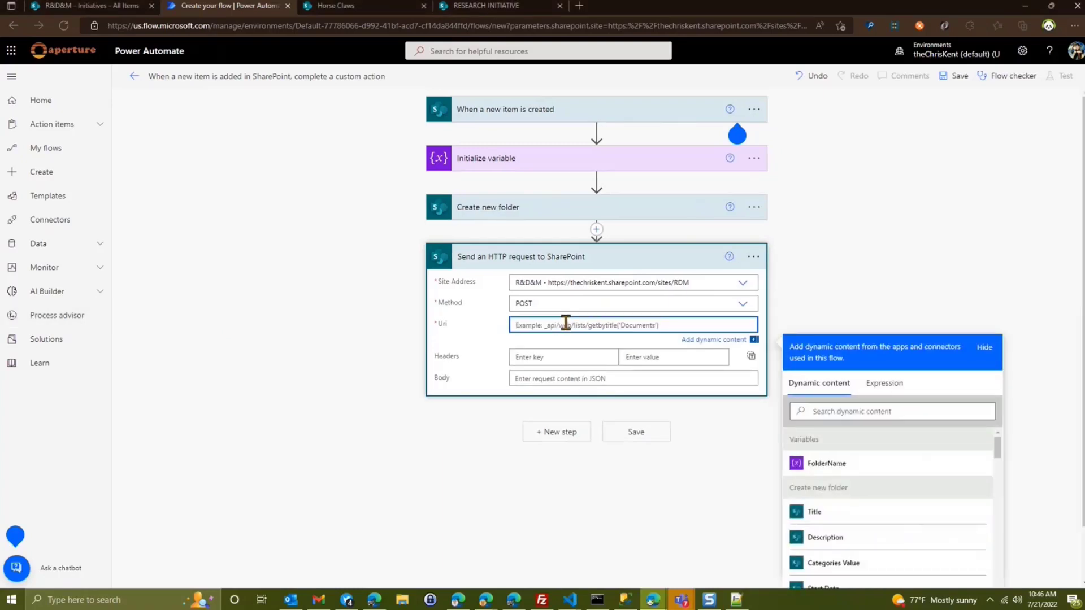
pyautogui.write("_api/web/getfilebyserverrelativeurl('/sites/RDM/lists/Initiatives/ITEMID_000')/moveTo(newurl='/sites/RDM/lists/Initiatives/FOLDERNAME/ITEMID_000',flags=1)")
pyautogui.hotkey('ctrl', '+')
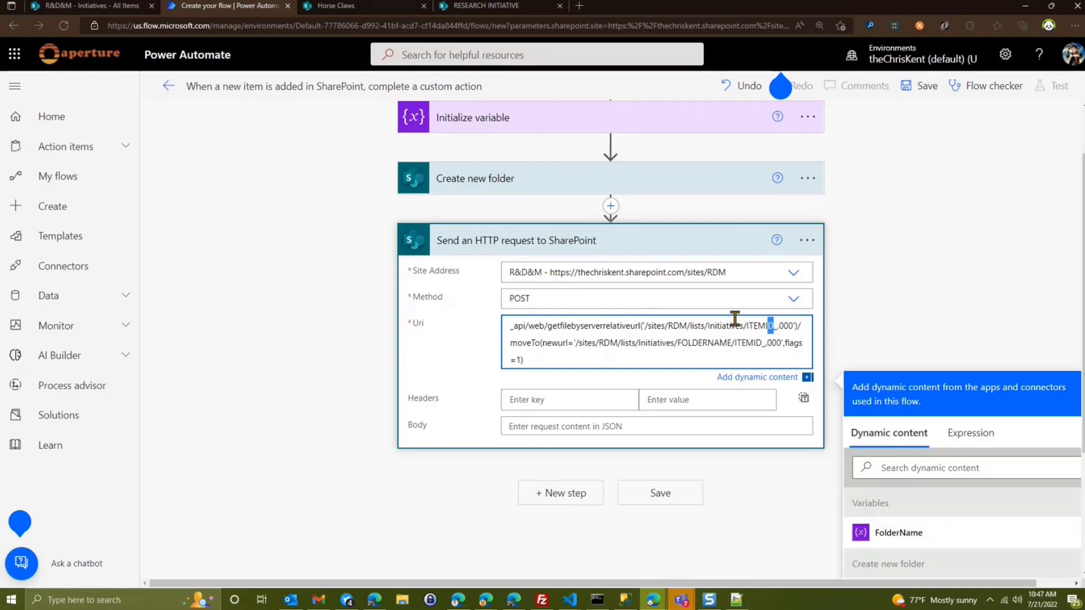
# Replace the first ITEMID placeholder in the Uri with the ID from the When a new item is created trigger
pyautogui.press('Left')
pyautogui.press('Left')
pyautogui.press('Left')
pyautogui.press('BackSpace')
pyautogui.press('BackSpace')
pyautogui.press('BackSpace')
pyautogui.press('BackSpace')
pyautogui.press('BackSpace')
pyautogui.press('BackSpace')
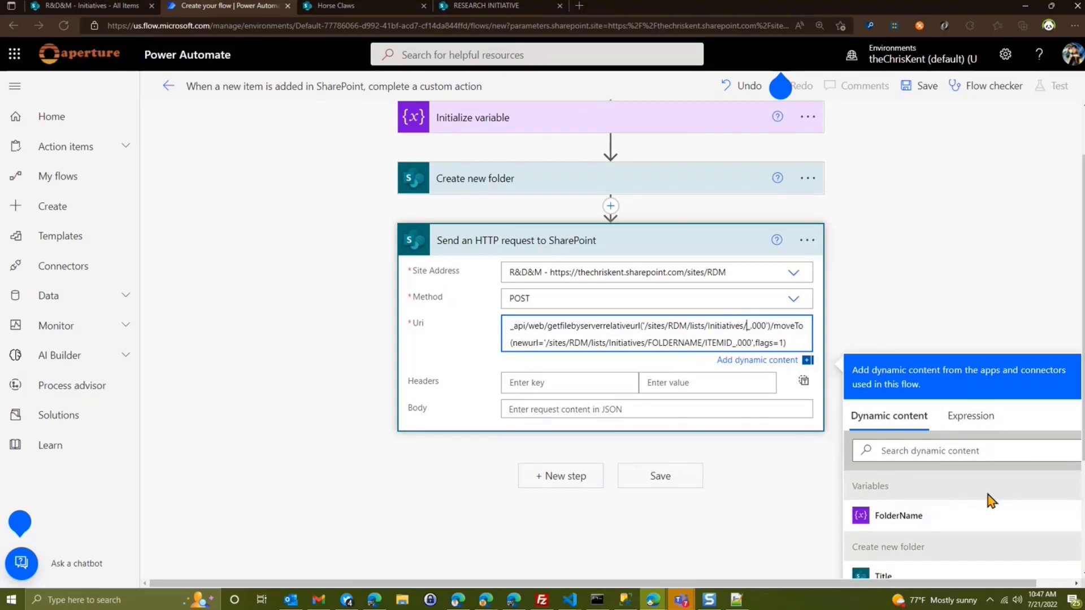
pyautogui.scroll(-3, 986, 501)
pyautogui.scroll(2, 980, 497)
pyautogui.click(954, 455)
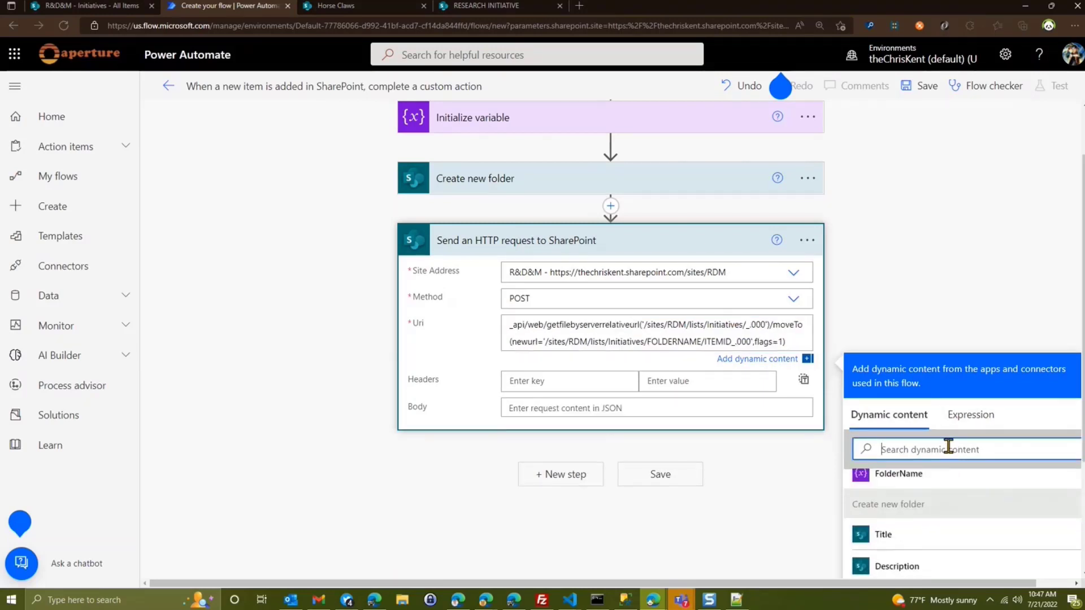
pyautogui.write('id')
pyautogui.scroll(-3, 899, 554)
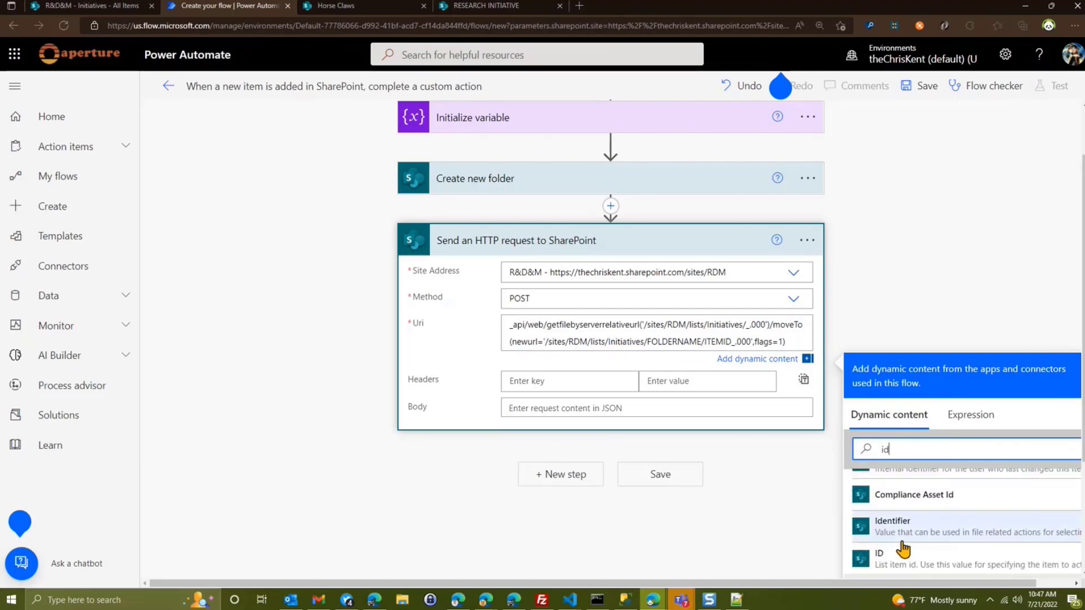
pyautogui.scroll(-3, 902, 565)
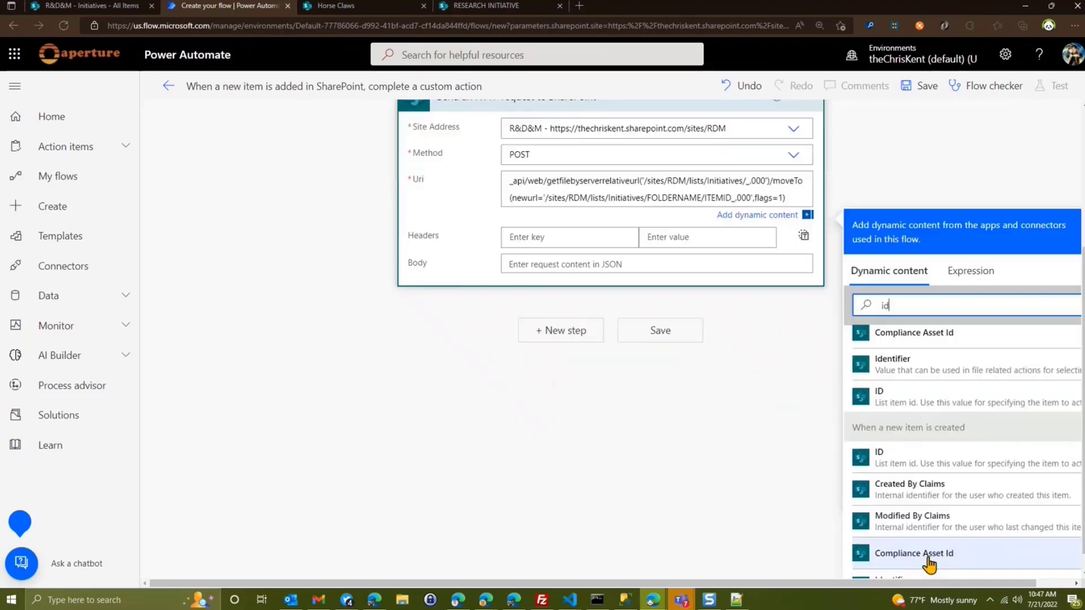
pyautogui.click(928, 460)
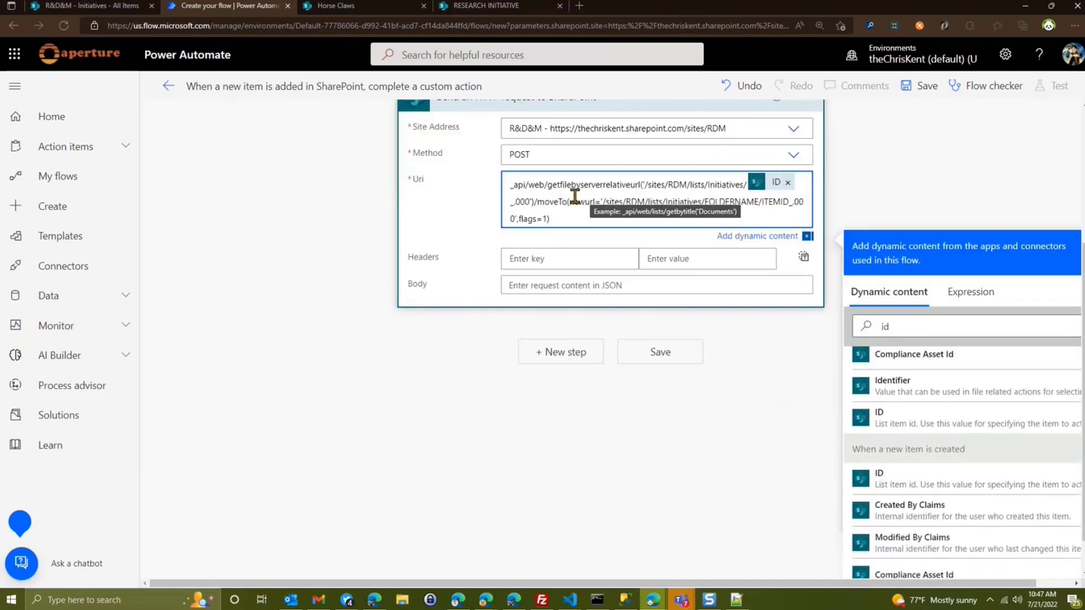
# Replace the FOLDERNAME placeholder in the Uri's moveTo path with the FolderName variable
pyautogui.click(760, 198)
pyautogui.press('BackSpace')
pyautogui.press('BackSpace')
pyautogui.press('BackSpace')
pyautogui.press('BackSpace')
pyautogui.press('BackSpace')
pyautogui.press('BackSpace')
pyautogui.press('BackSpace')
pyautogui.press('BackSpace')
pyautogui.press('BackSpace')
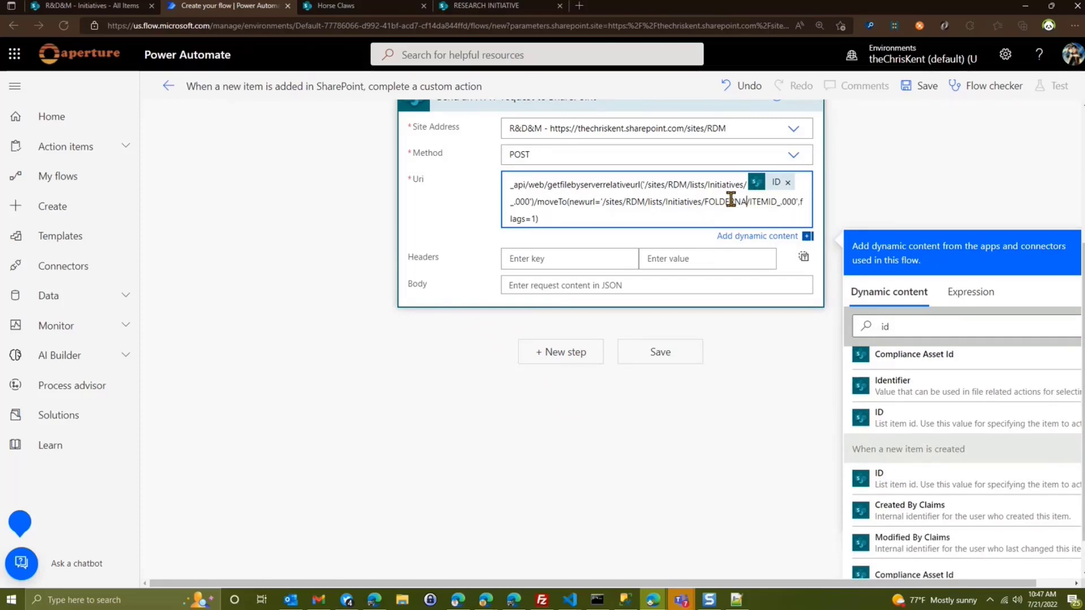
pyautogui.press('BackSpace')
pyautogui.press('BackSpace')
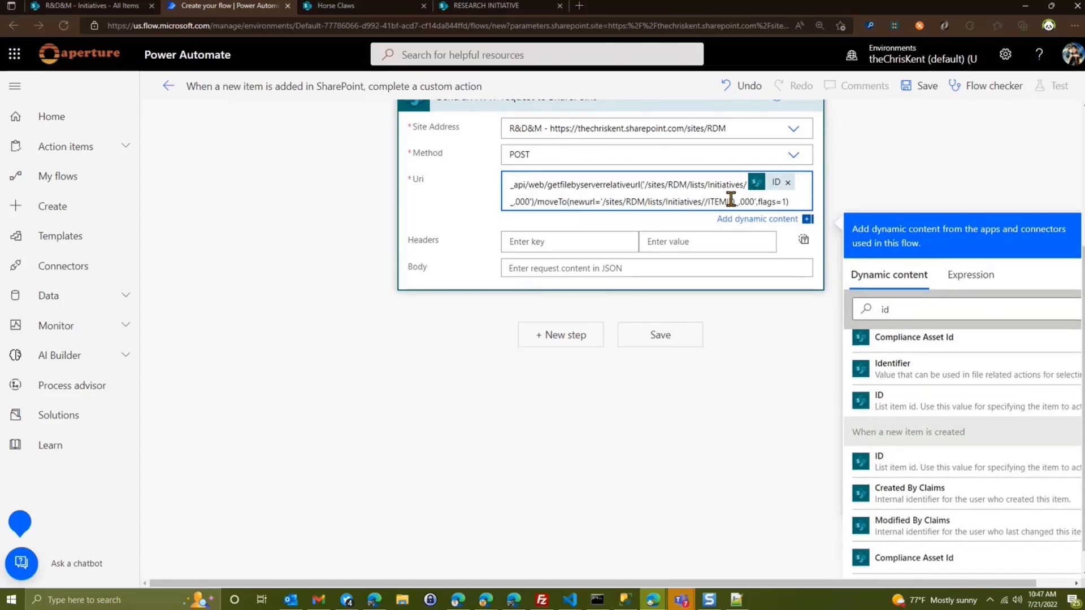
pyautogui.scroll(5, 949, 388)
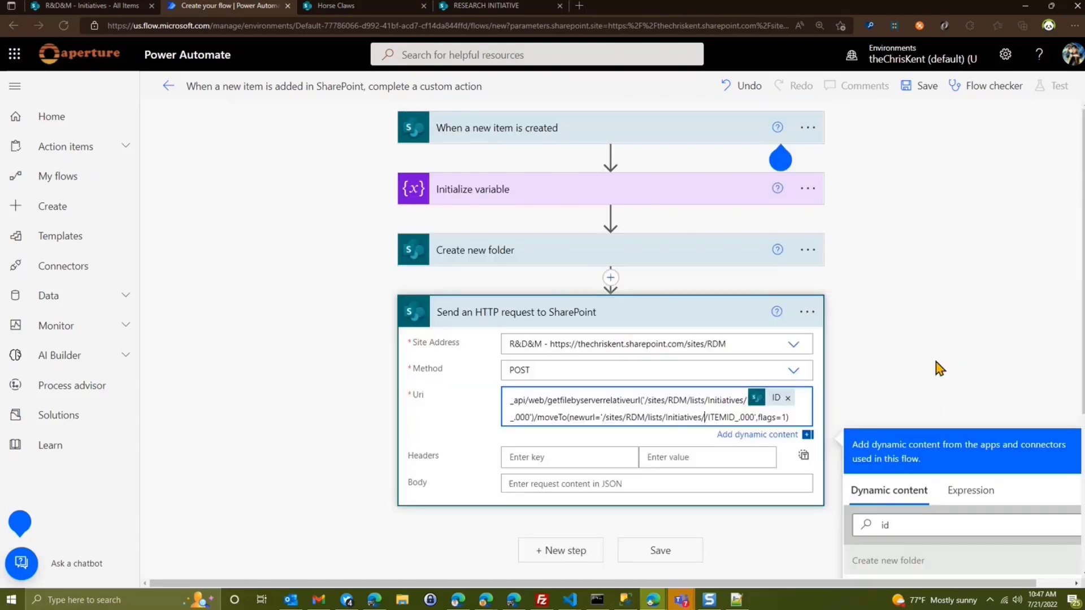
pyautogui.scroll(-4, 936, 362)
pyautogui.click(928, 305)
pyautogui.press('BackSpace')
pyautogui.press('BackSpace')
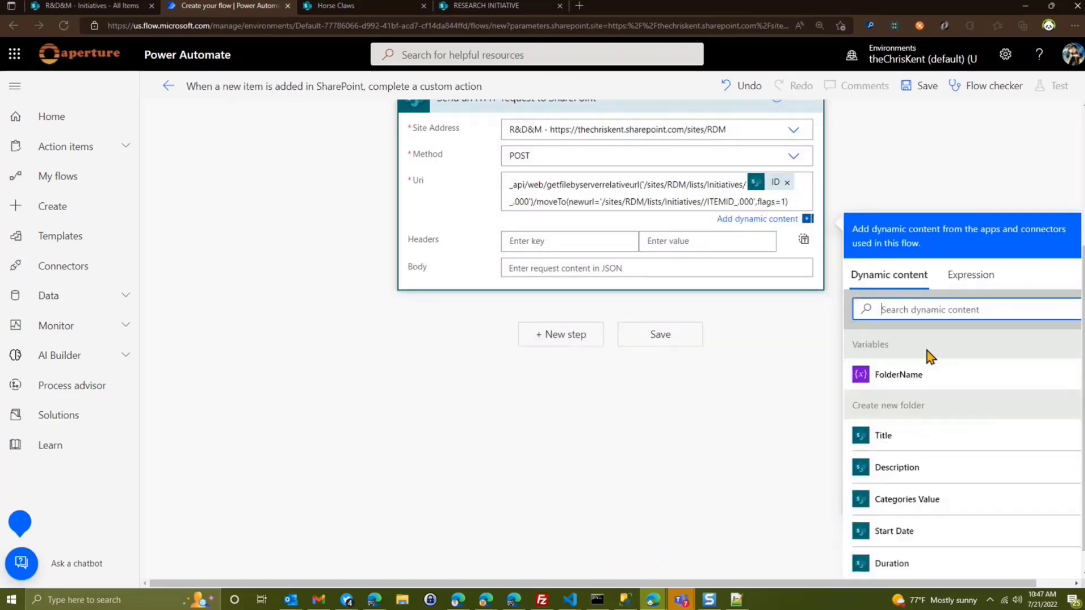
pyautogui.click(929, 356)
# Replace the remaining ITEMID placeholder in the moveTo path with the trigger item's ID
pyautogui.click(542, 224)
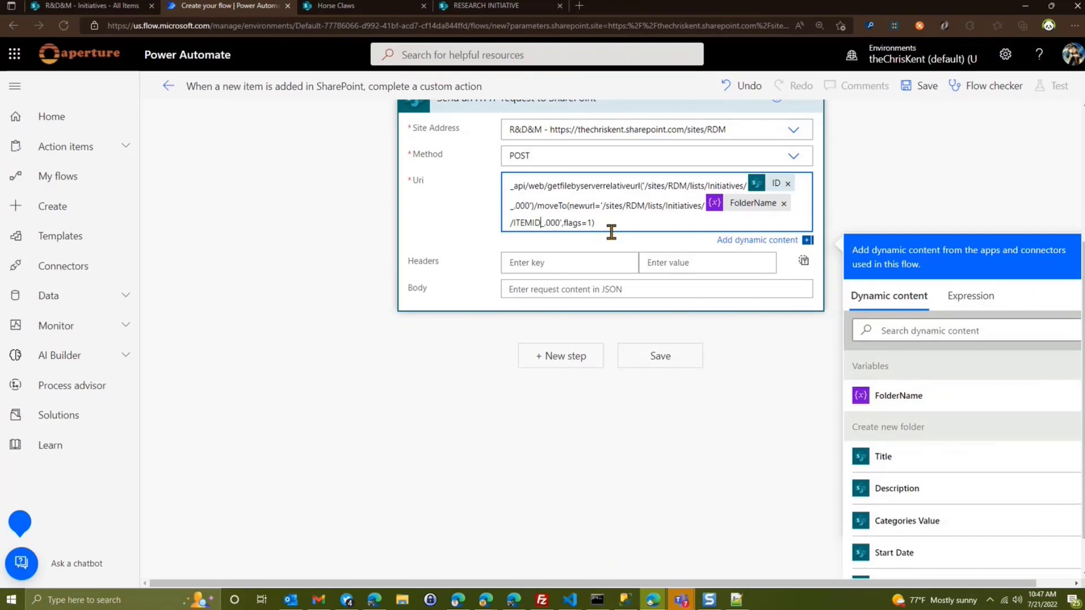
pyautogui.press('BackSpace')
pyautogui.press('BackSpace')
pyautogui.press('BackSpace')
pyautogui.press('BackSpace')
pyautogui.press('BackSpace')
pyautogui.press('BackSpace')
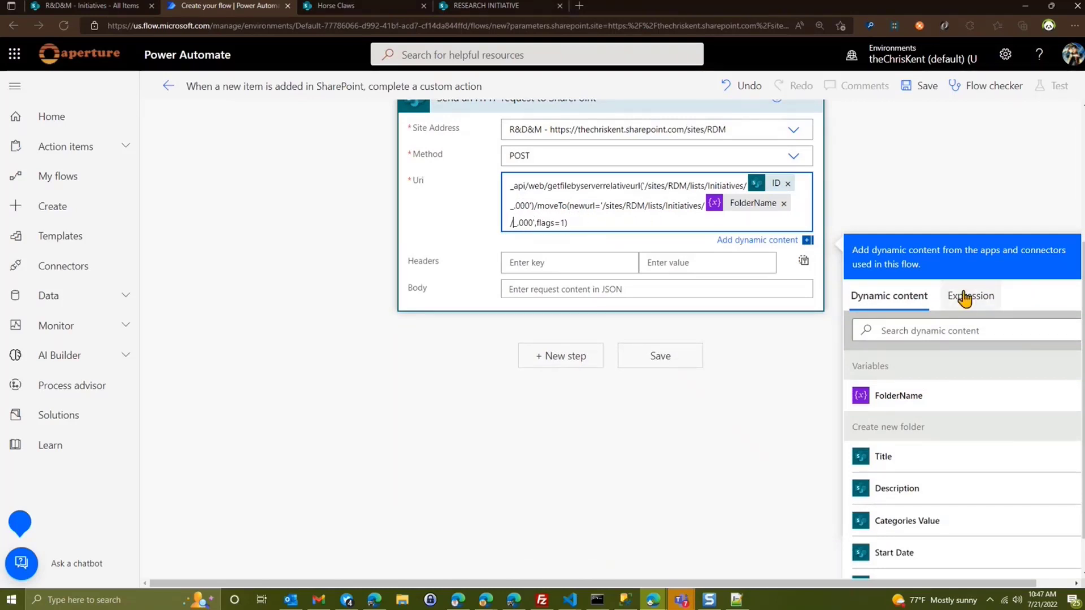
pyautogui.click(914, 334)
pyautogui.write('id')
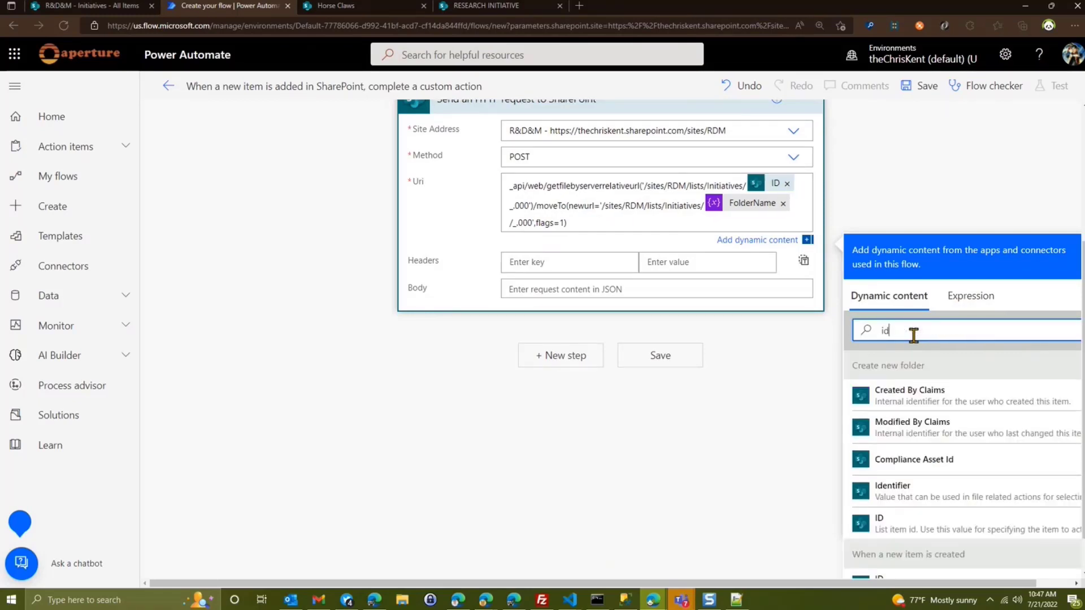
pyautogui.scroll(-2, 904, 453)
pyautogui.click(898, 501)
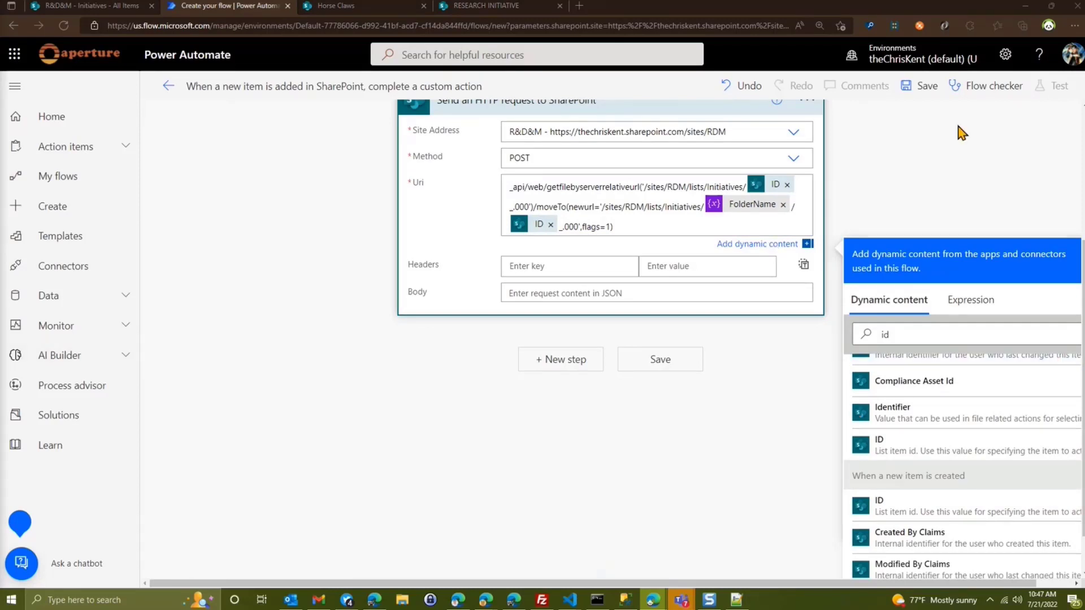
# Save the flow and start a manual test run
pyautogui.click(914, 89)
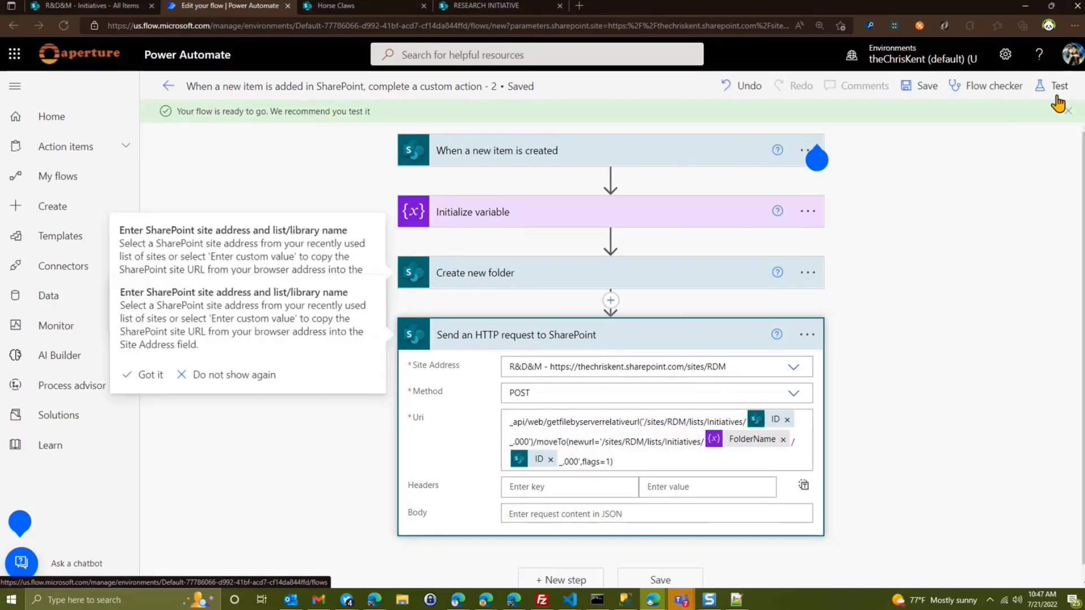
pyautogui.click(1055, 86)
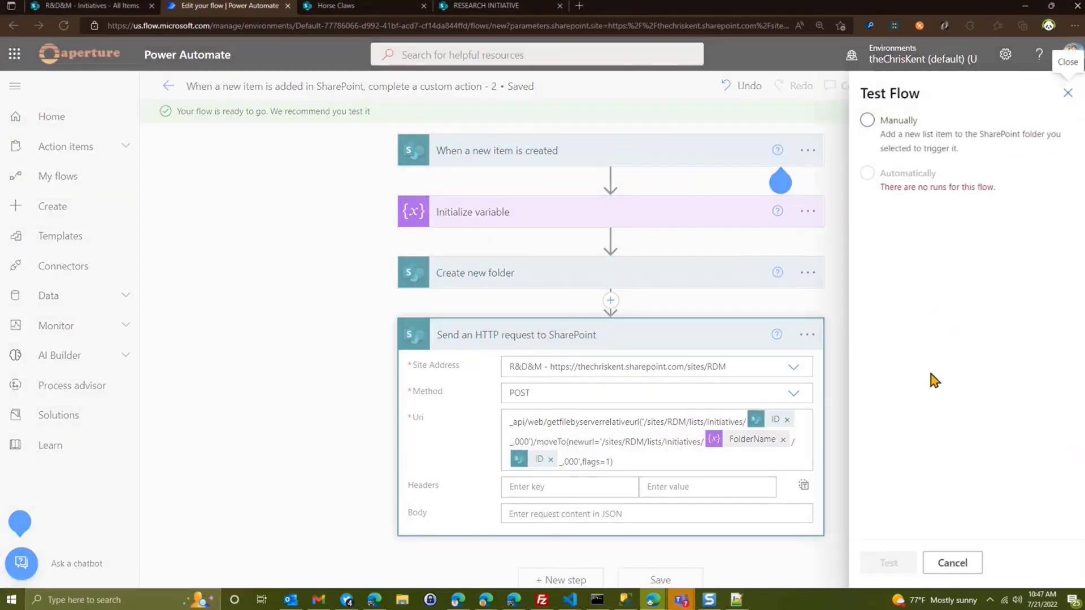
pyautogui.click(878, 141)
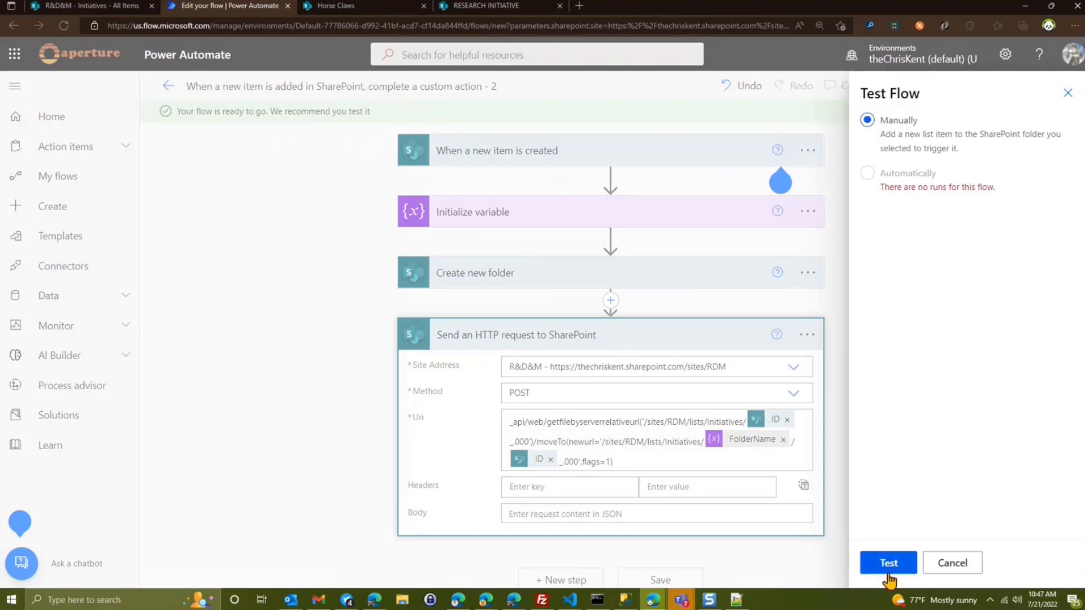
pyautogui.click(889, 571)
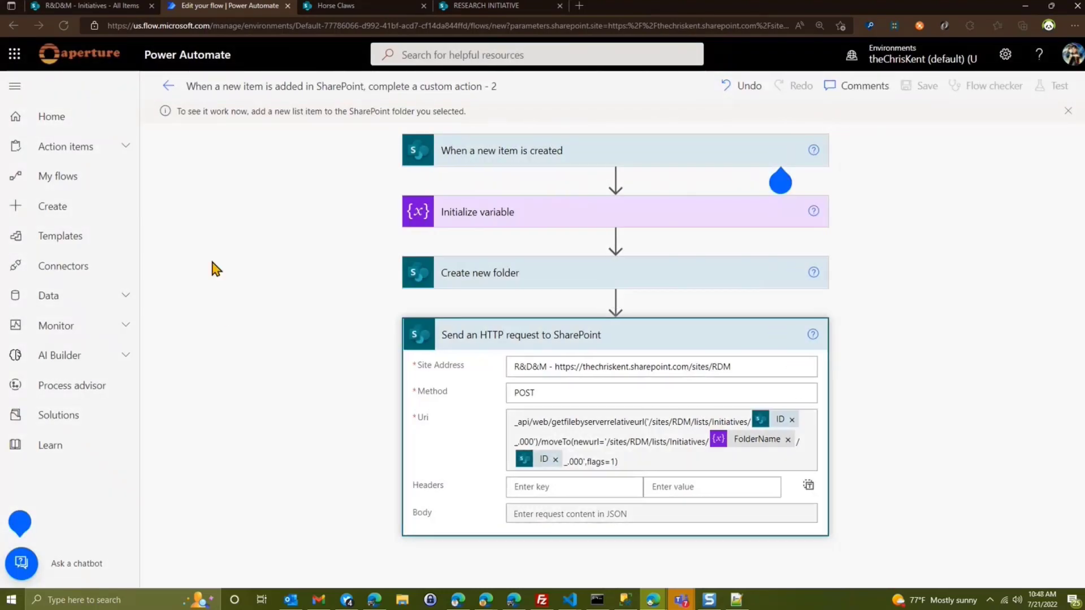
# Start a new item in the Initiatives list with the title Super Research and the description Wowewowowowowow
pyautogui.click(113, 7)
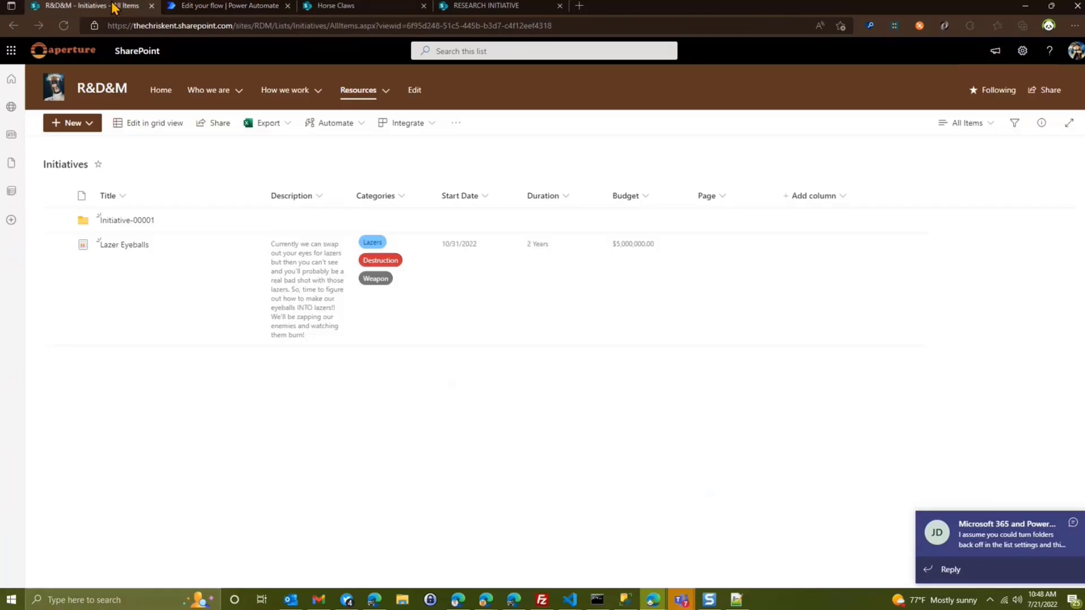
pyautogui.click(86, 124)
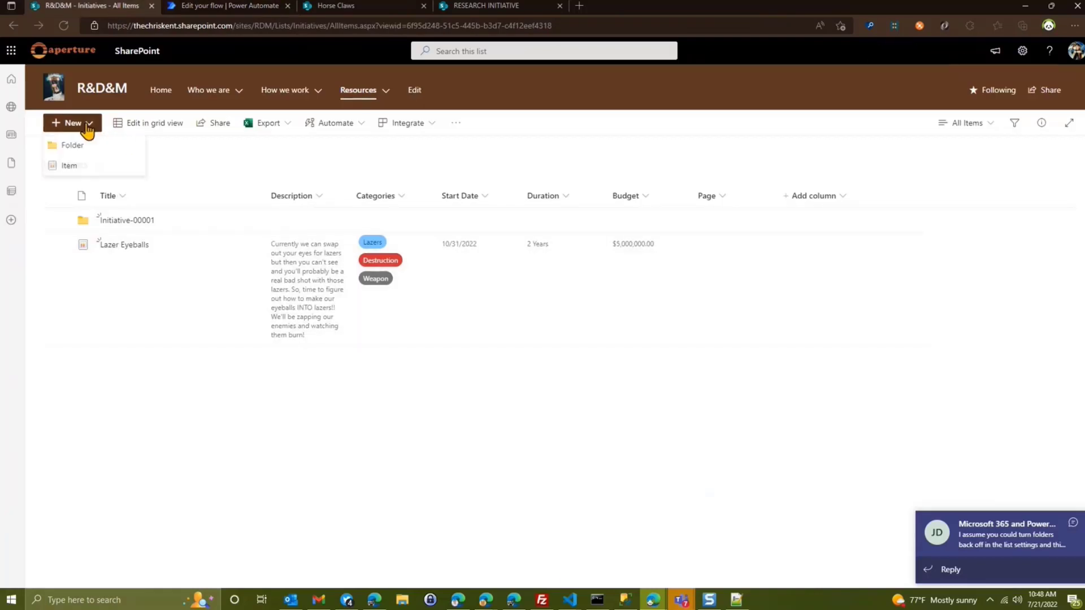
pyautogui.click(67, 166)
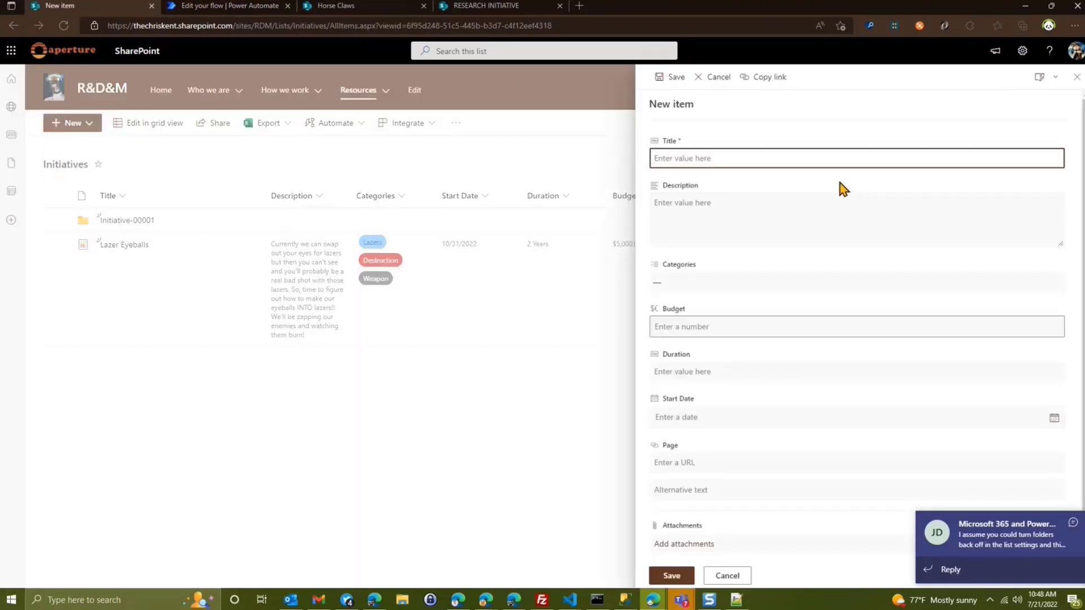
pyautogui.write('Super Research')
pyautogui.press('Tab')
pyautogui.write('Wowew')
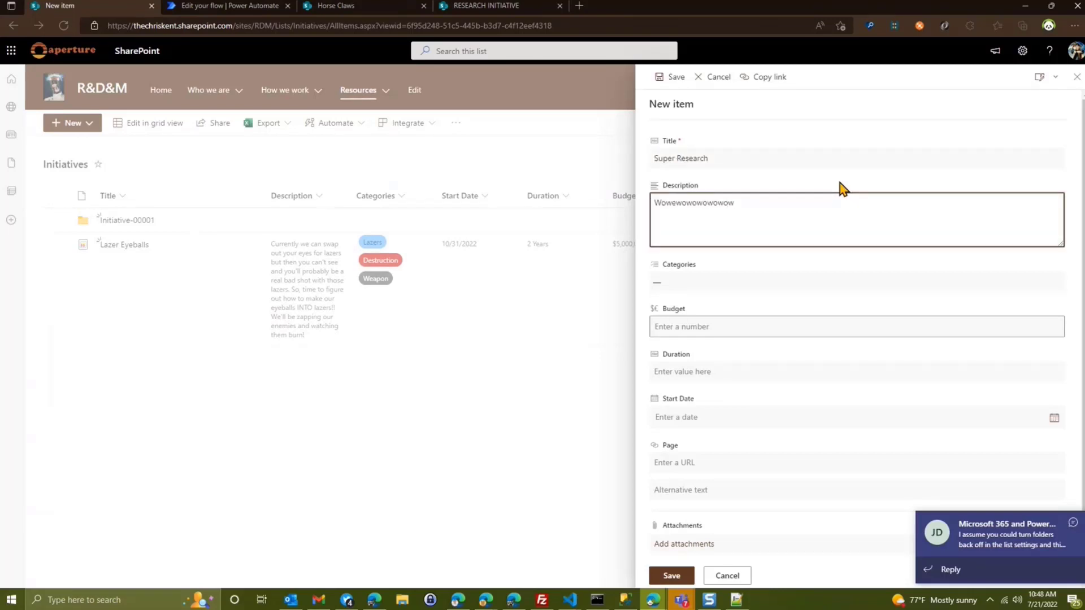
# Give the new item the category Destruction, duration 6 weeks and start date 7/5/2022, and save it
pyautogui.click(729, 283)
pyautogui.click(686, 384)
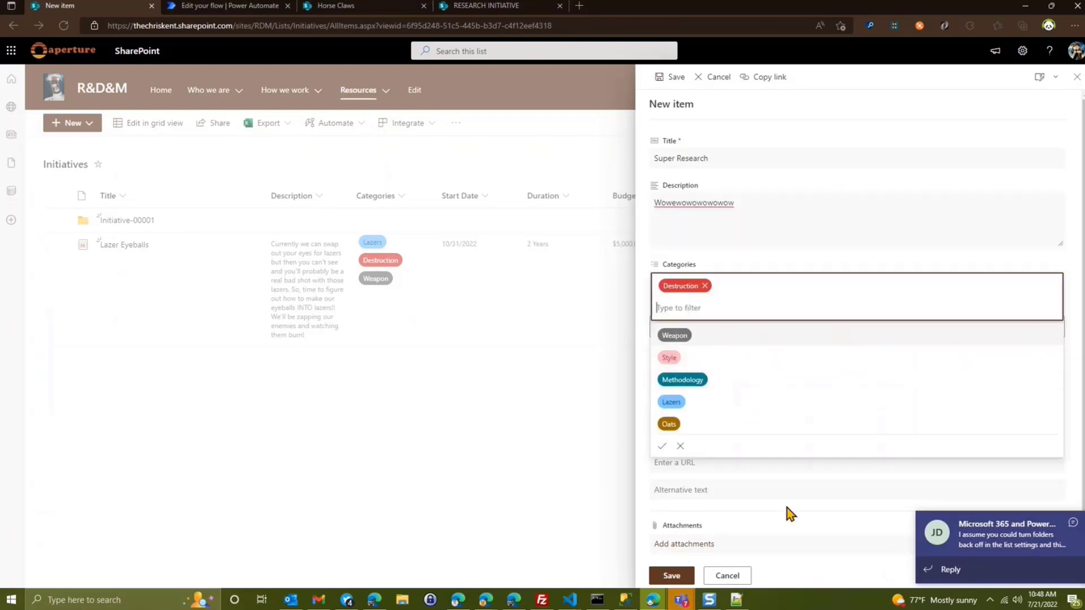
pyautogui.click(761, 485)
pyautogui.click(690, 371)
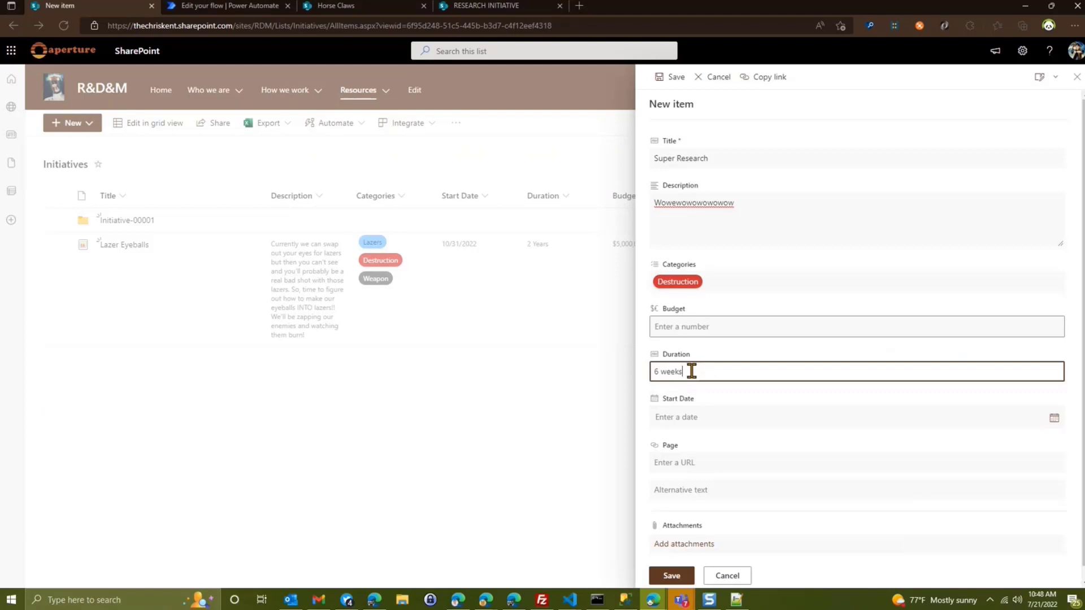
pyautogui.click(686, 417)
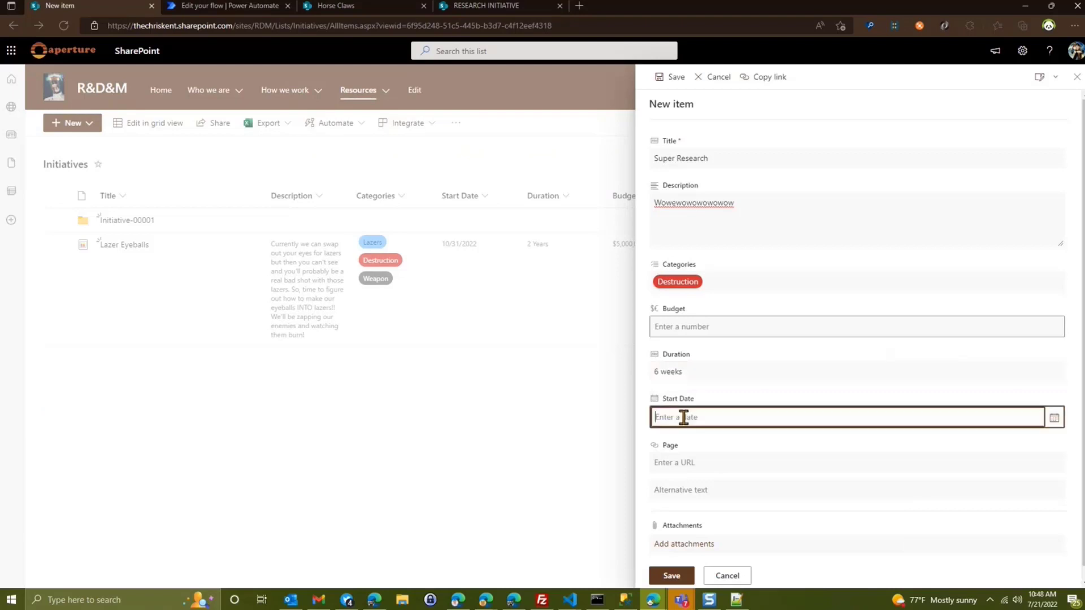
pyautogui.click(1055, 421)
pyautogui.click(695, 478)
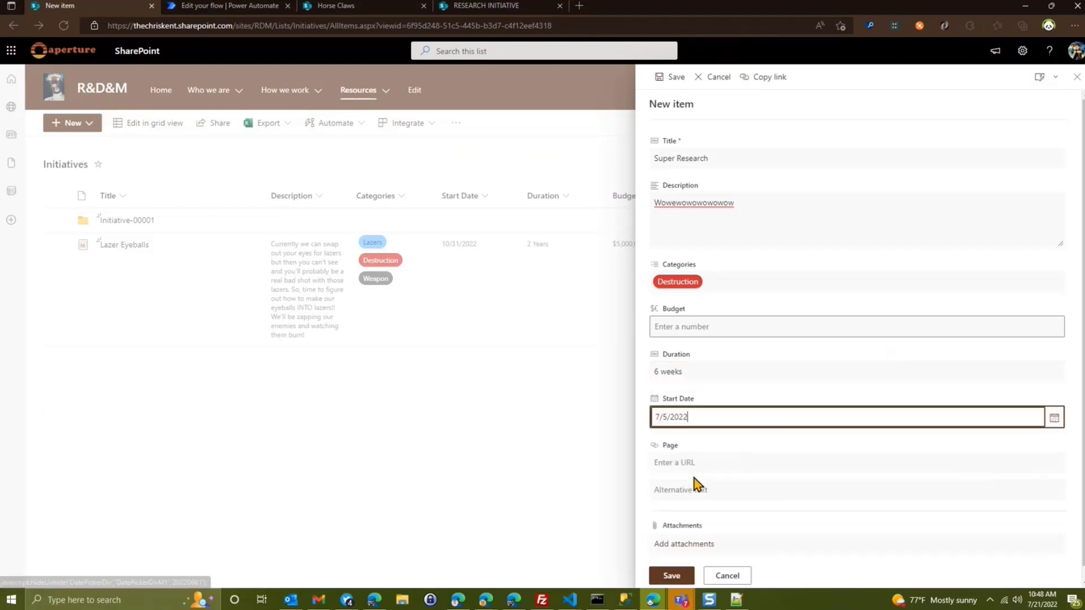
pyautogui.click(673, 576)
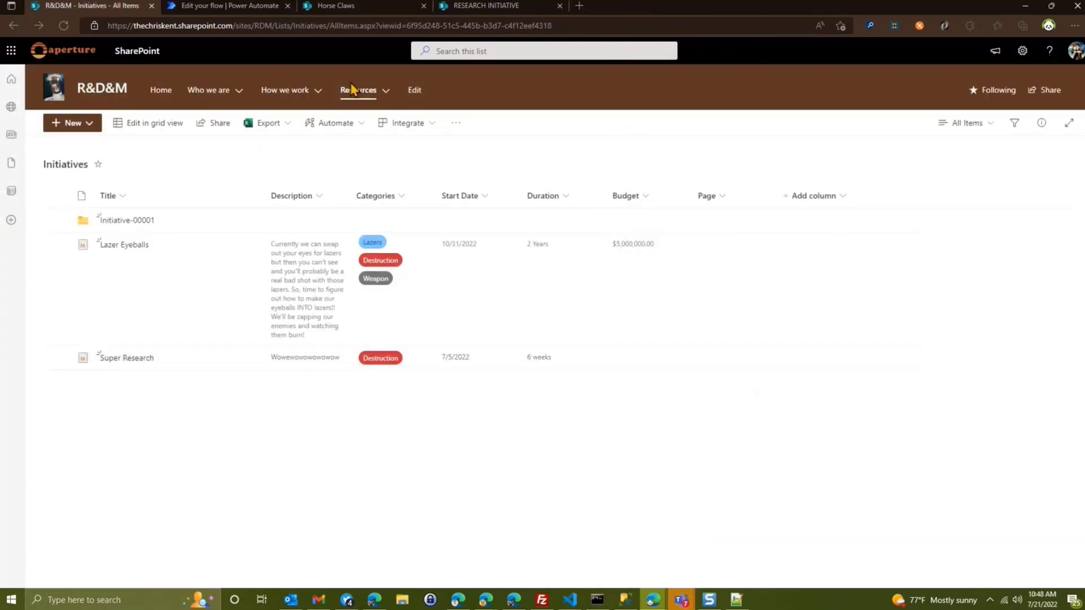
# Check the flow's test run, then refresh the Initiatives list and look inside the Initiative-00004 folder
pyautogui.click(245, 7)
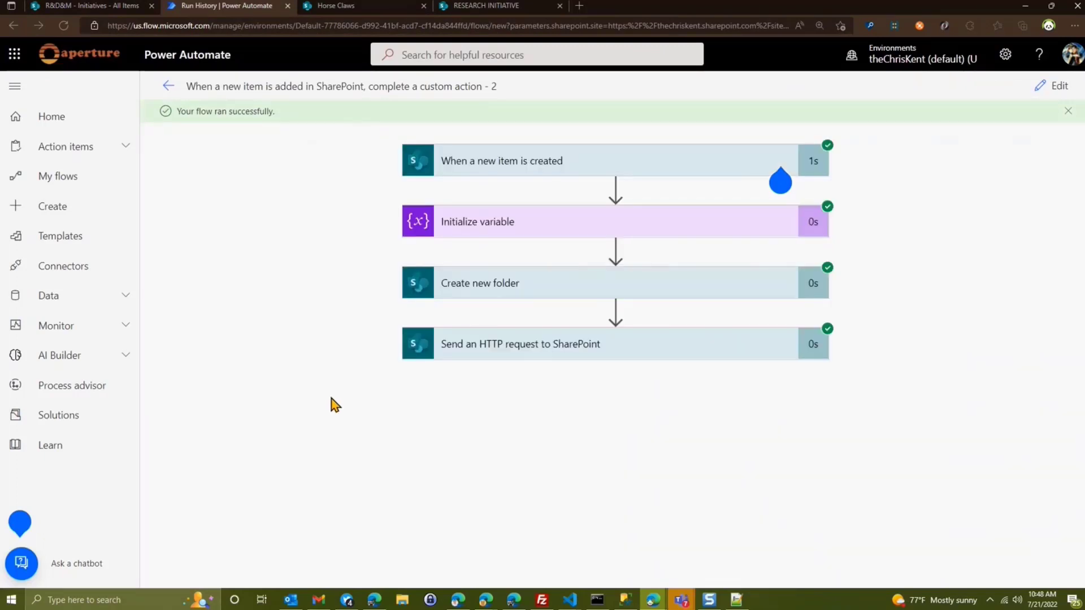
pyautogui.click(71, 5)
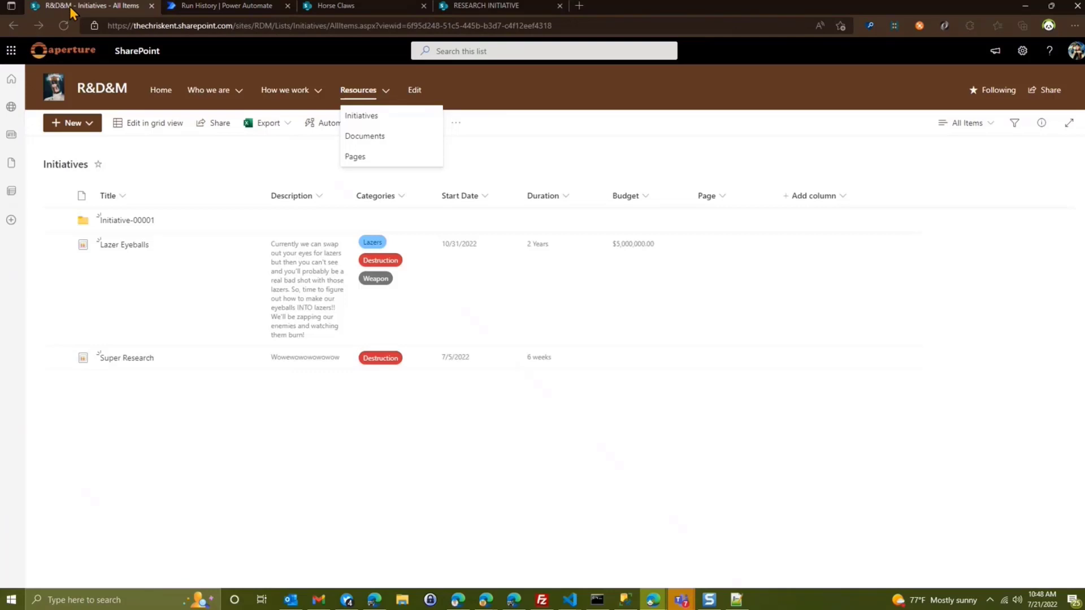
pyautogui.click(64, 26)
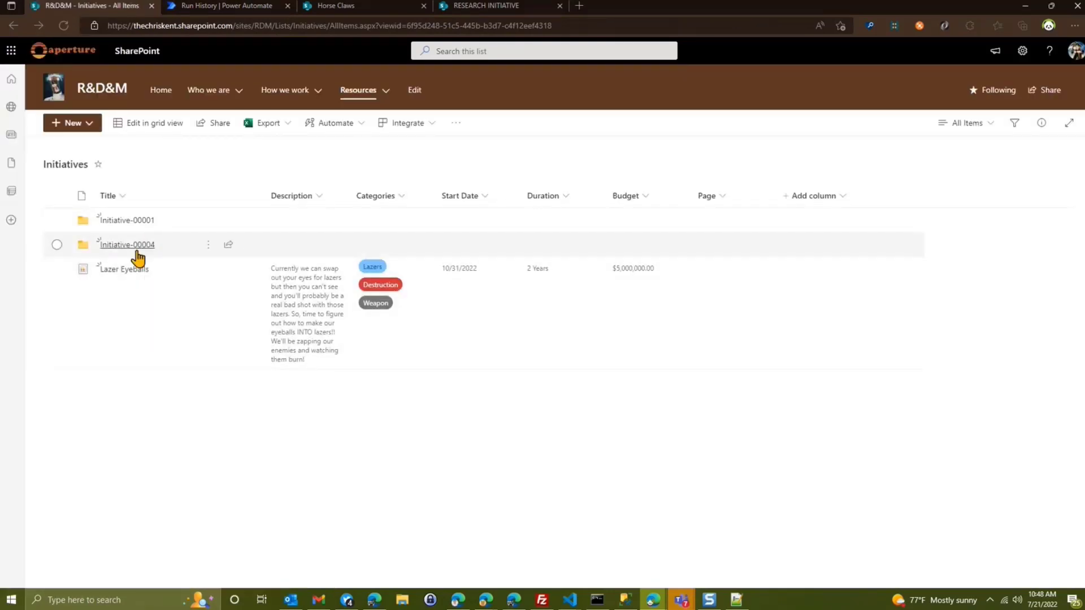
pyautogui.click(137, 252)
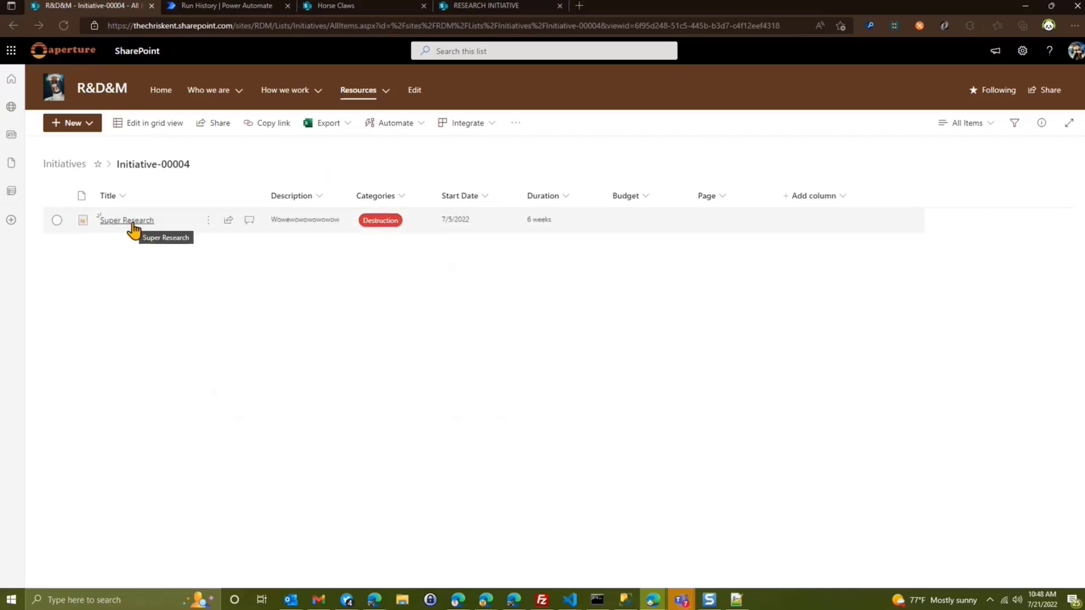
# Edit the Initiatives list's All Items view to show all items without folders and save the view
pyautogui.click(74, 167)
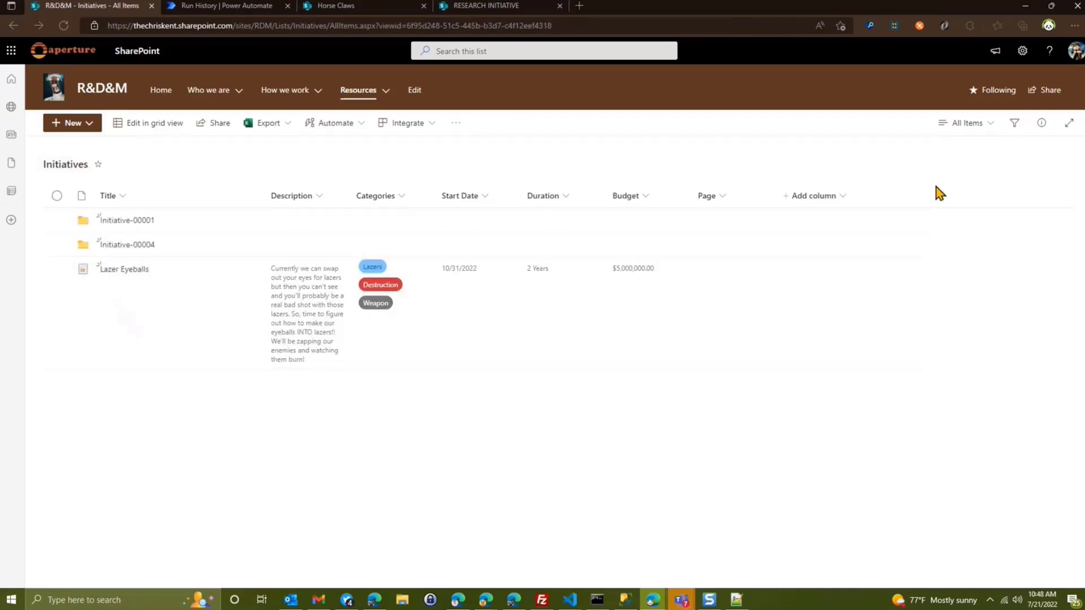
pyautogui.click(975, 125)
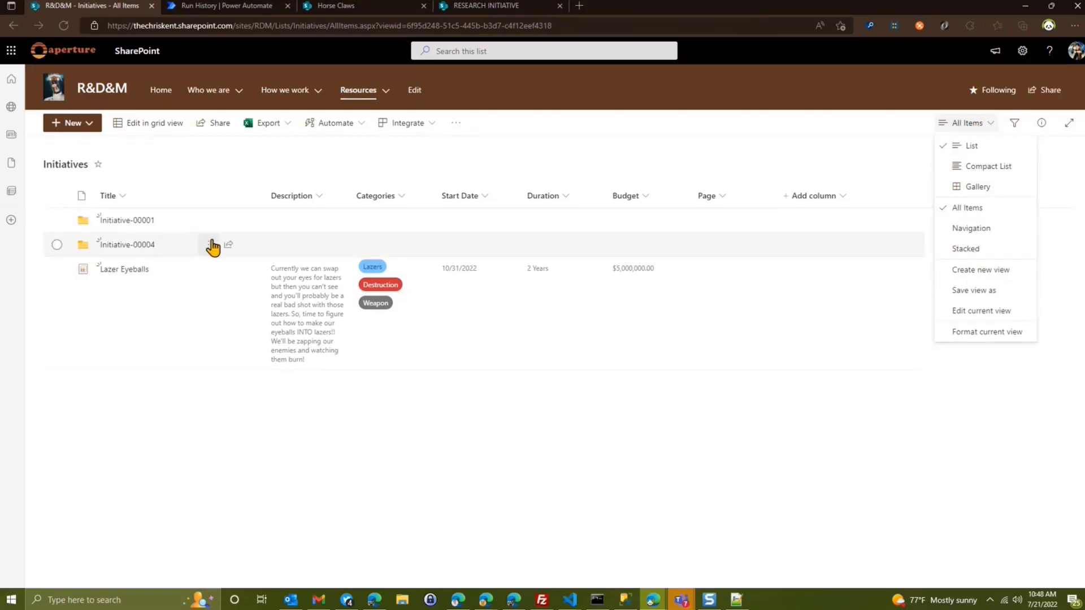
pyautogui.click(984, 315)
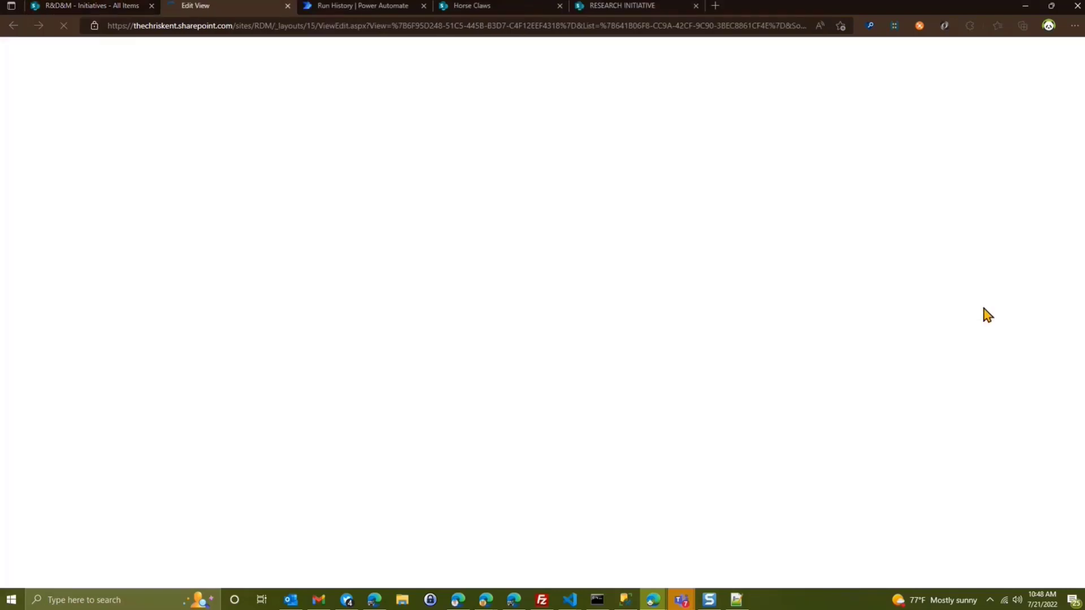
pyautogui.scroll(-8, 261, 390)
pyautogui.scroll(-5, 261, 390)
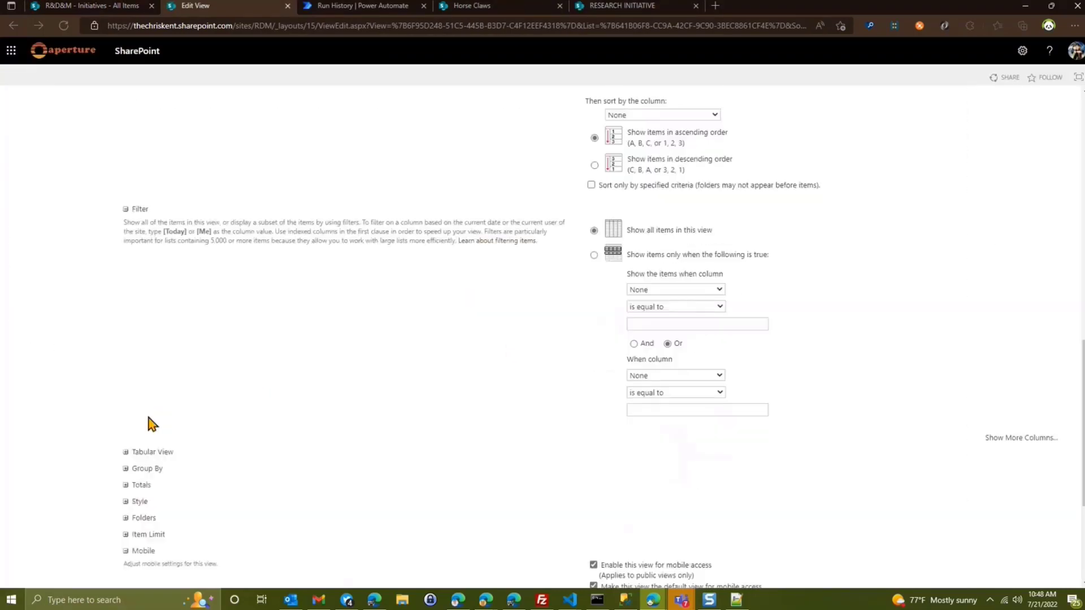
pyautogui.click(126, 508)
pyautogui.scroll(-5, 552, 484)
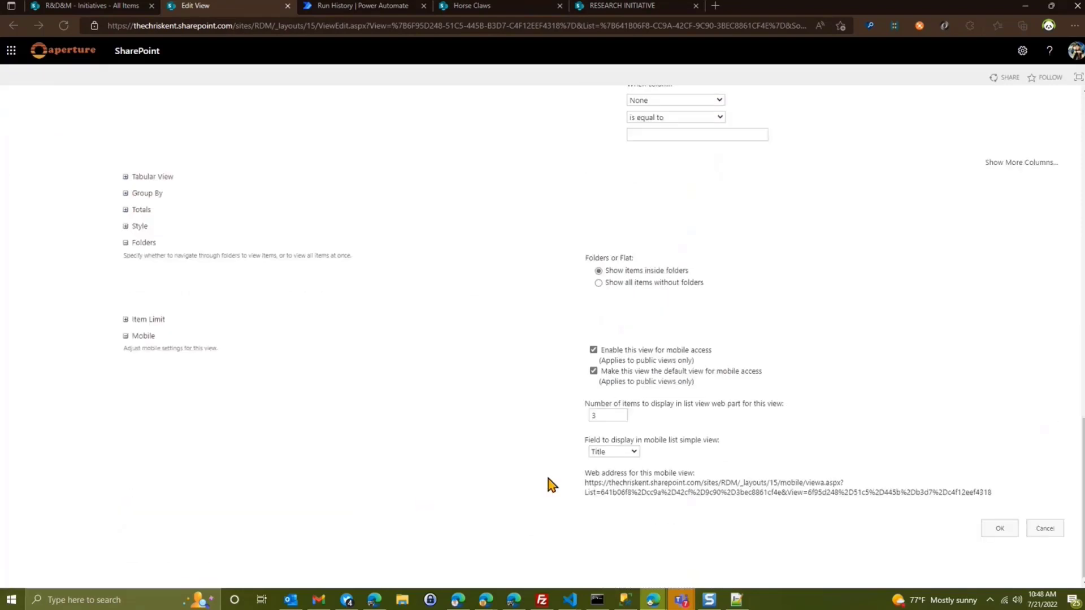
pyautogui.click(633, 280)
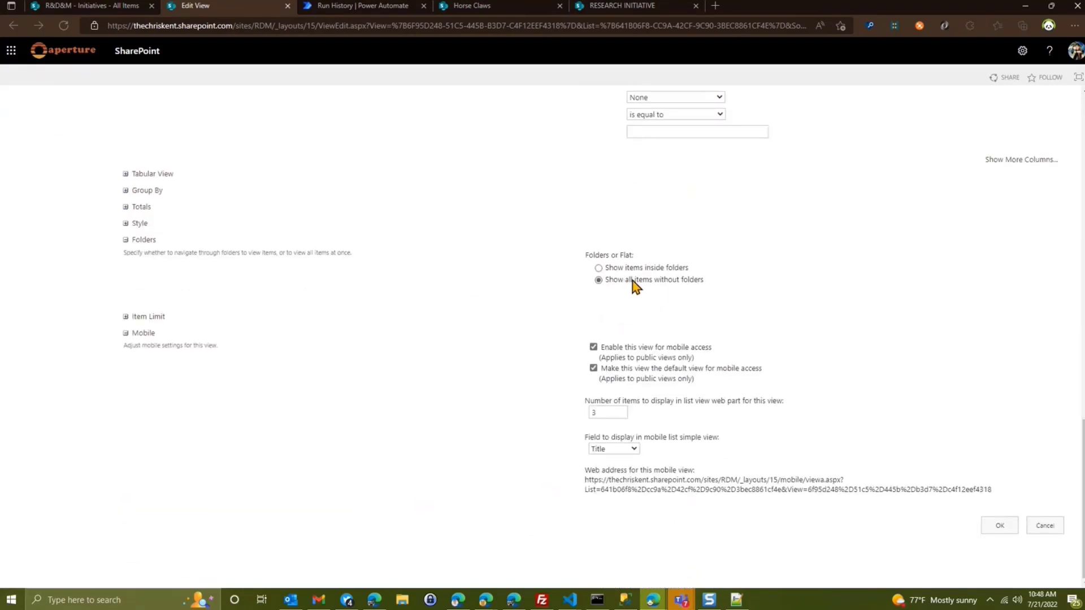
pyautogui.click(1001, 530)
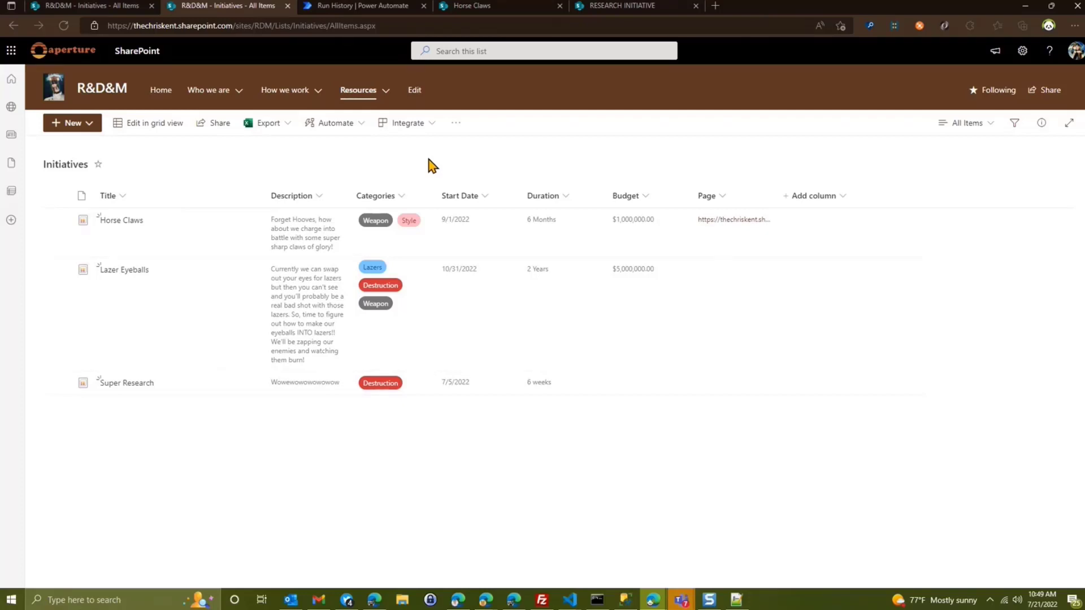
# Switch to Power Automate and open the item-moving flow for editing
pyautogui.click(389, 8)
pyautogui.click(1054, 86)
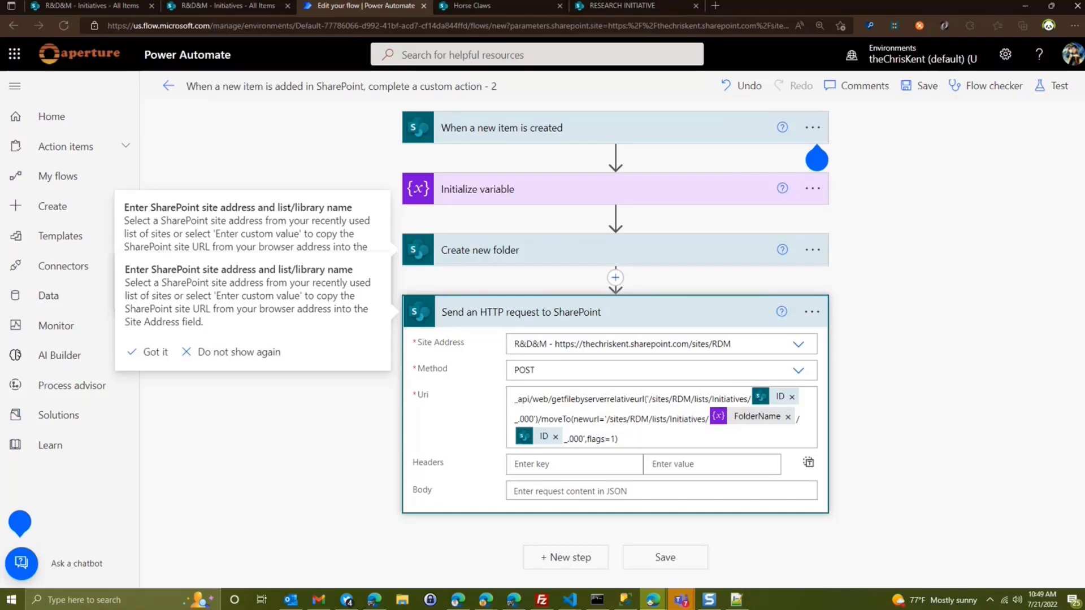
pyautogui.hotkey('alt', 'Tab')
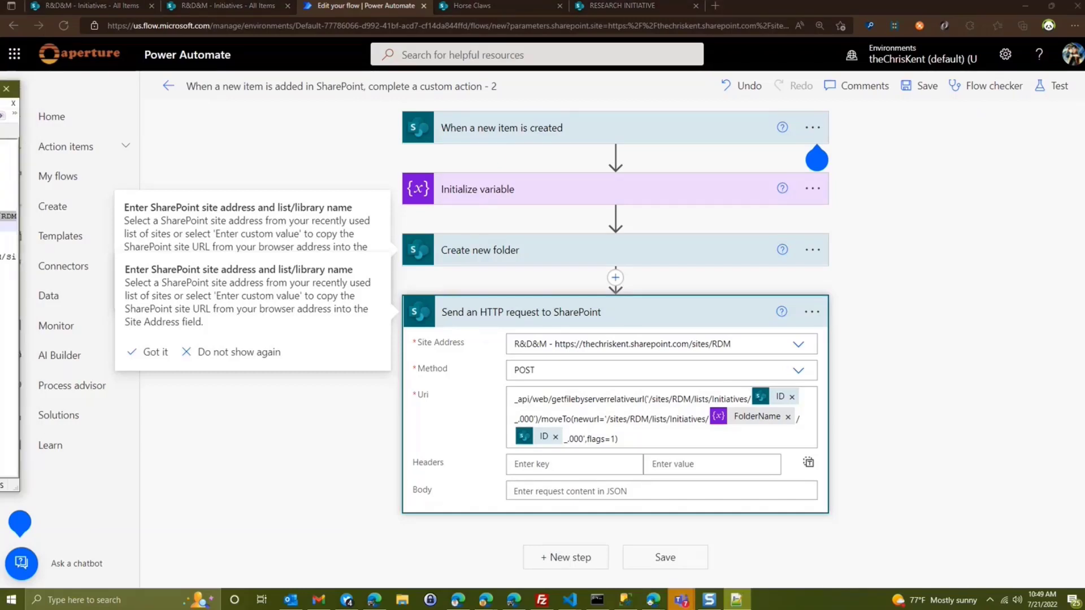
# Switch to the RESEARCH INITIATIVE page template in SharePoint, start editing it and delete its text web part
pyautogui.click(623, 8)
pyautogui.click(1017, 123)
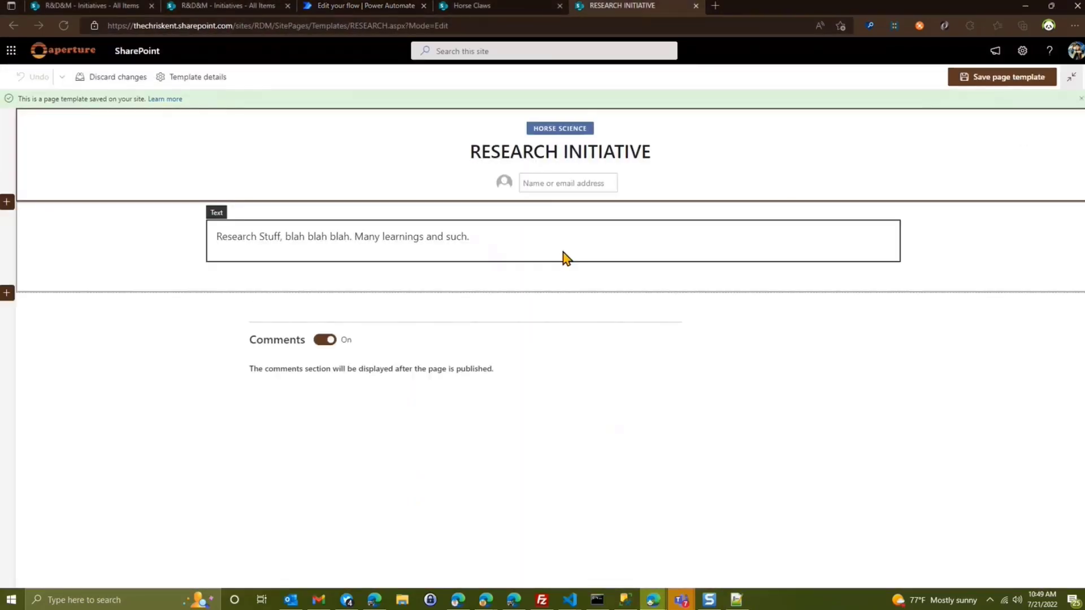
pyautogui.click(524, 251)
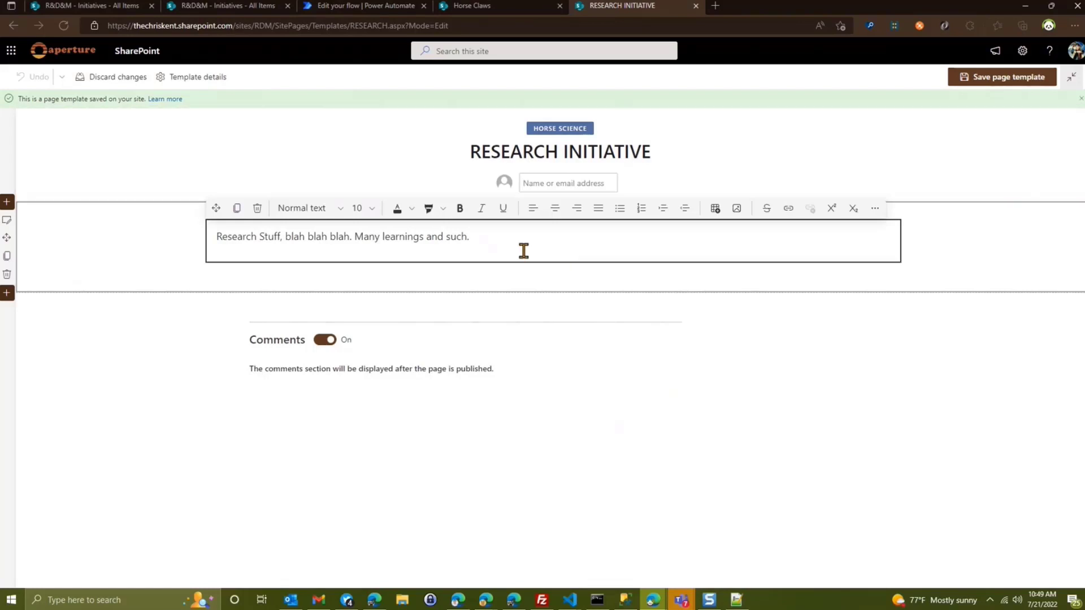
pyautogui.click(257, 209)
# Add a List web part to the empty section of the template and have it show the Initiatives list
pyautogui.click(554, 210)
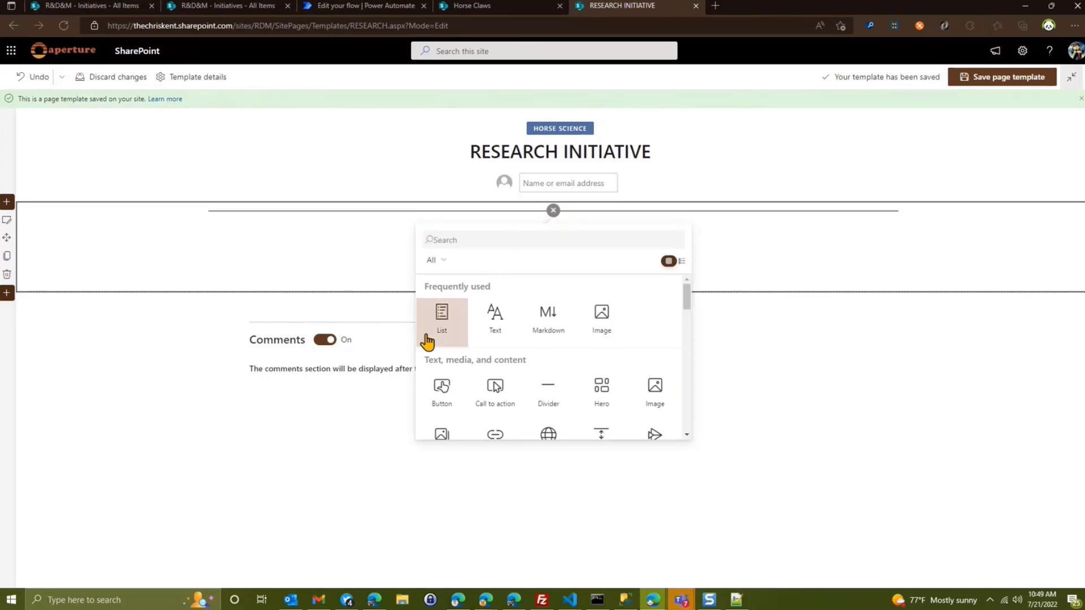
pyautogui.click(429, 331)
pyautogui.click(348, 355)
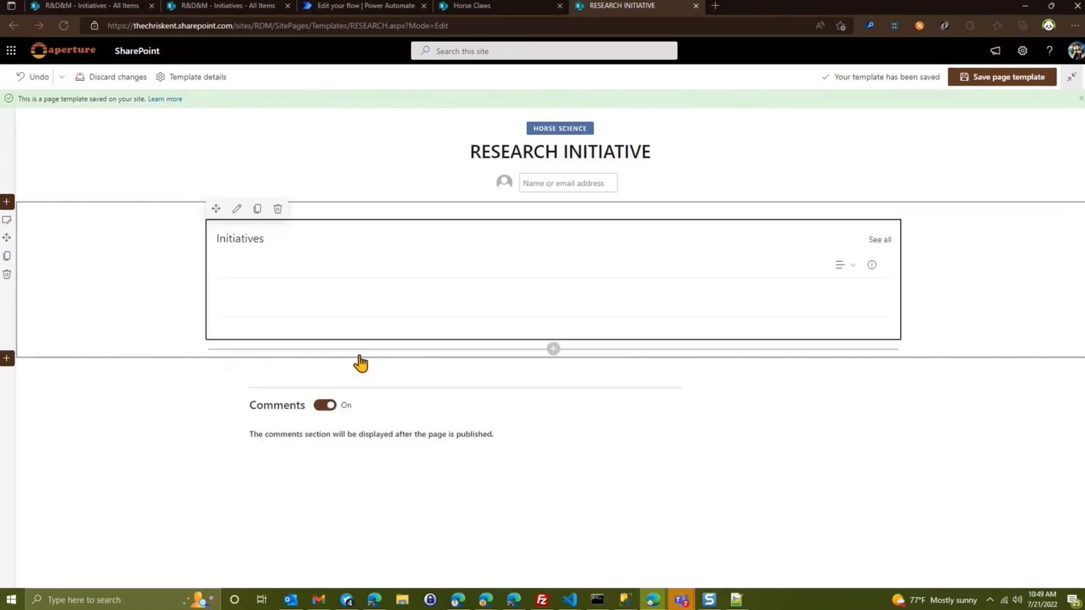
# Set the Initiatives web part to the Stacked view and the folder Initiative-00004, and apply the settings
pyautogui.click(231, 209)
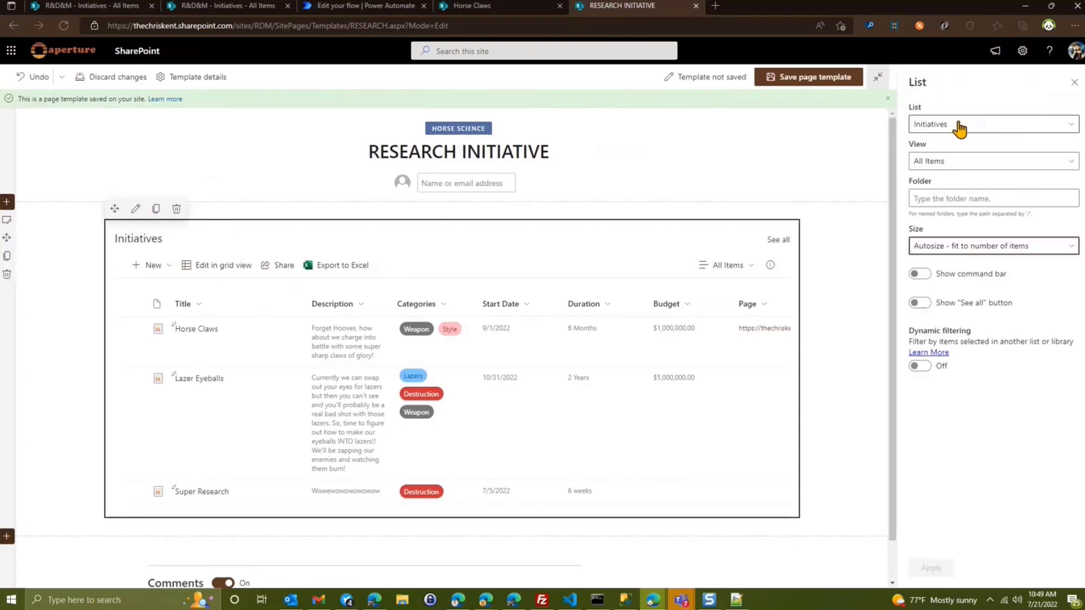
pyautogui.click(969, 166)
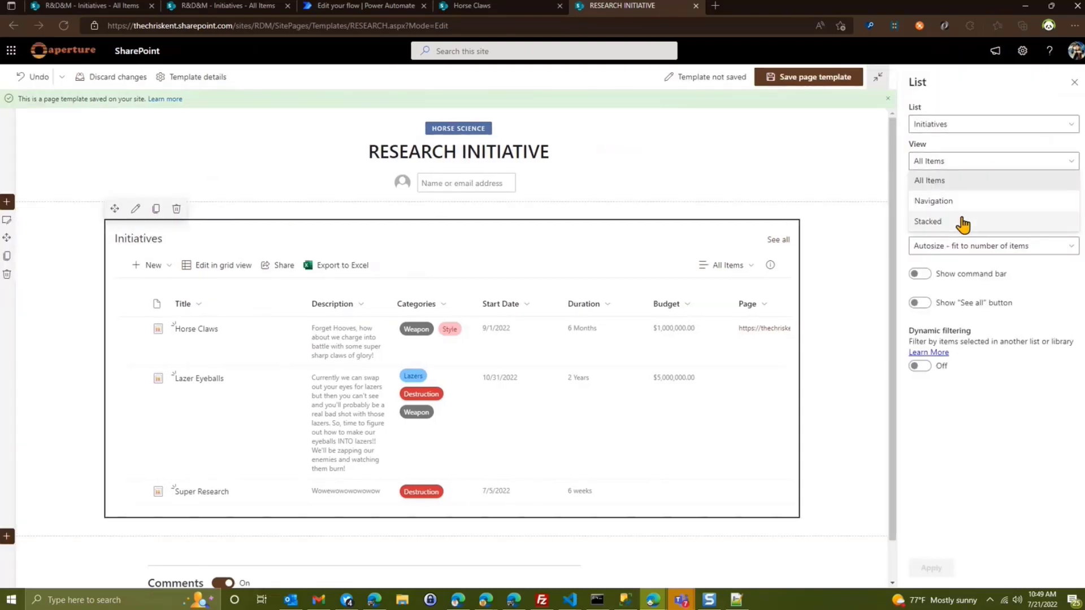
pyautogui.click(962, 220)
pyautogui.click(965, 197)
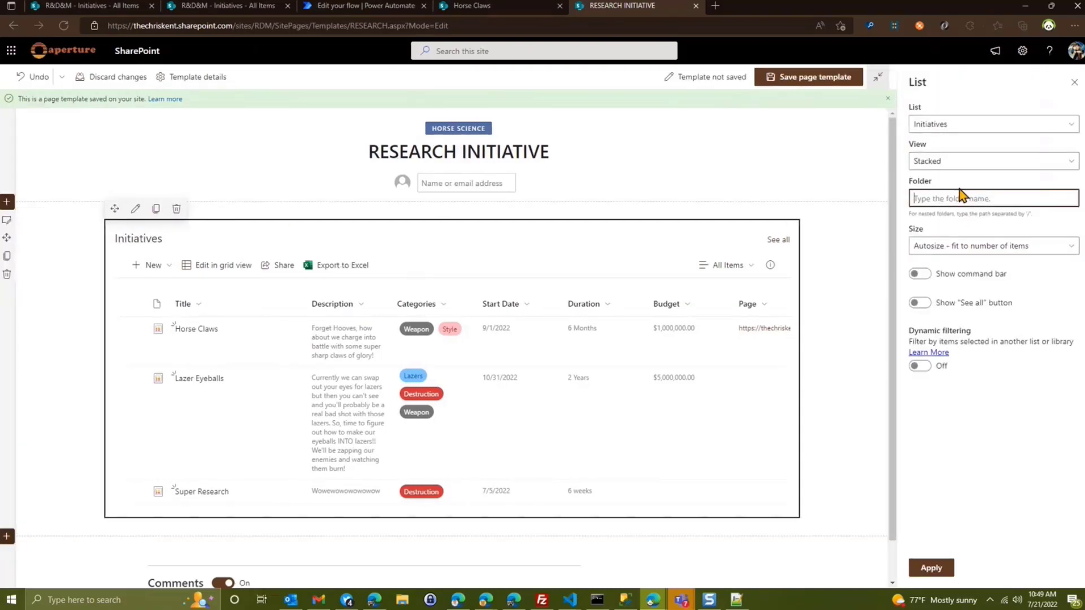
pyautogui.write('Initiative')
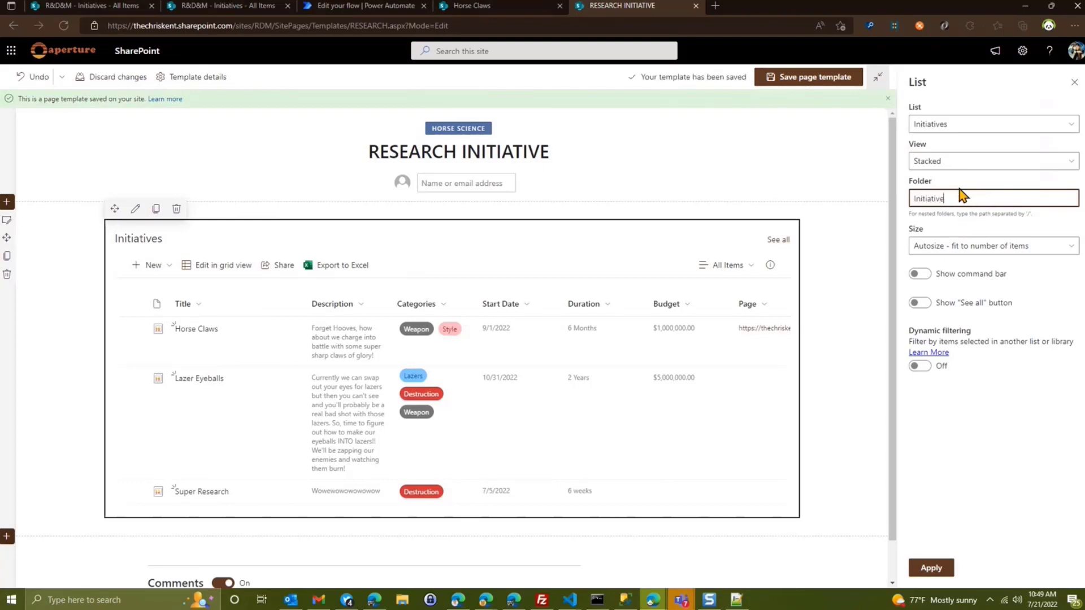
pyautogui.write('-00004')
pyautogui.click(927, 567)
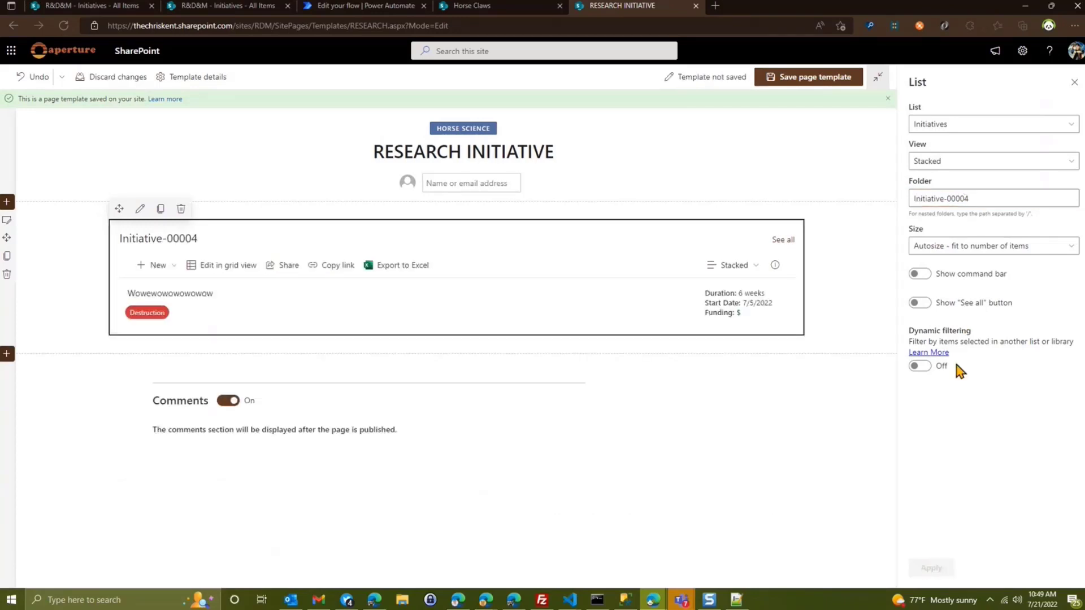
# Hide the web part's command bar and "See all" button, apply the settings and save the page template
pyautogui.click(920, 303)
pyautogui.click(920, 274)
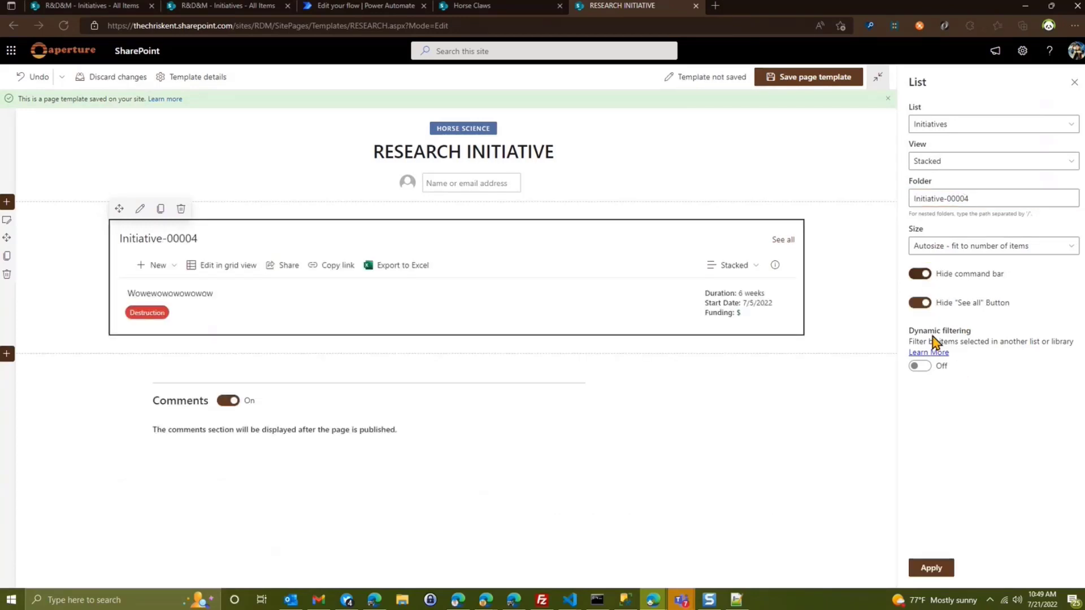
pyautogui.click(929, 569)
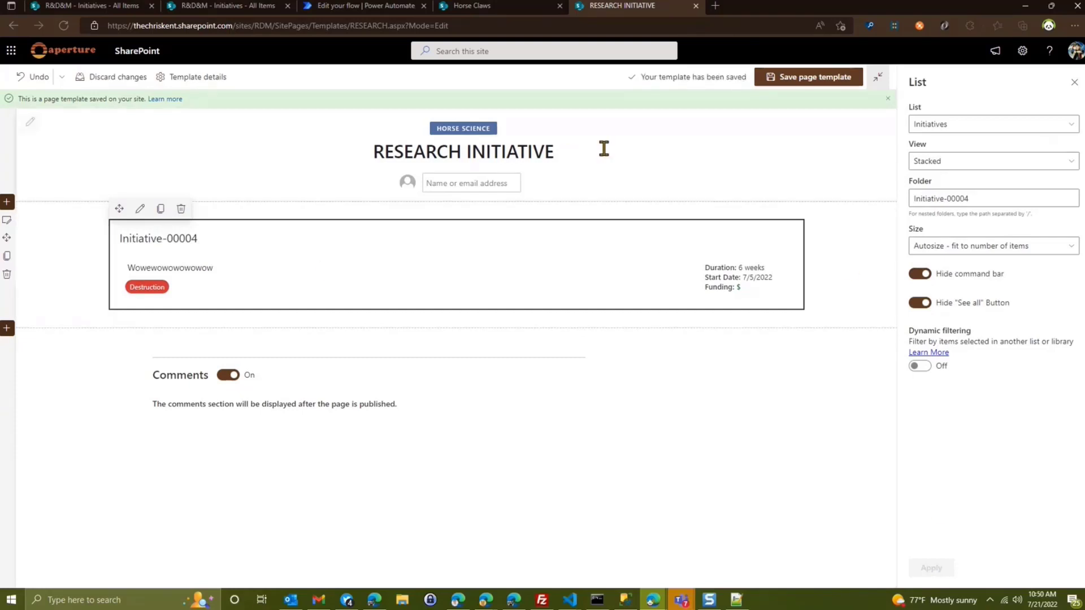
pyautogui.click(1074, 83)
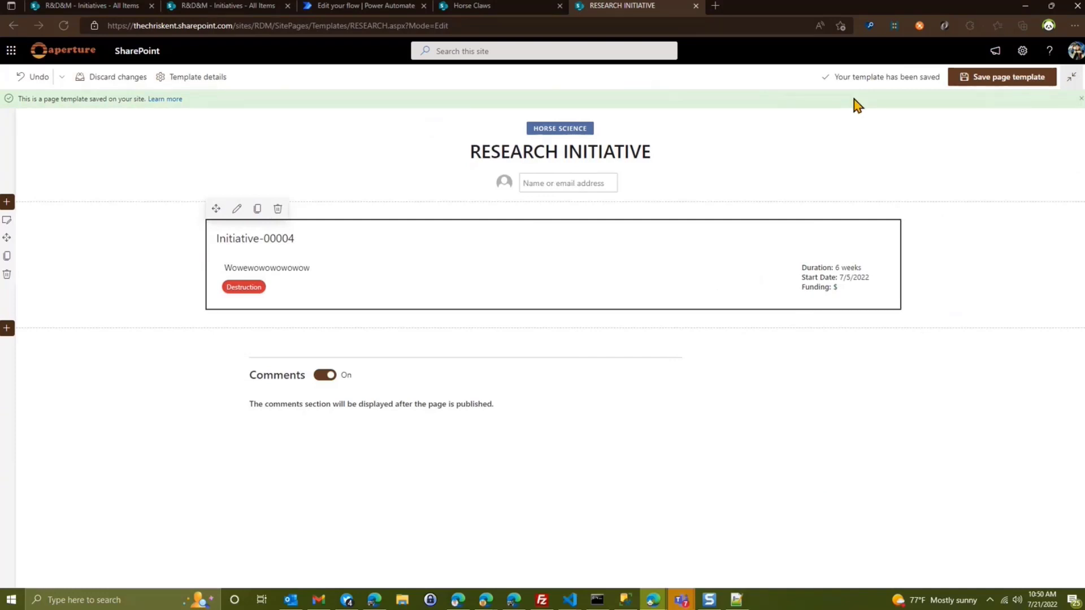
pyautogui.click(988, 90)
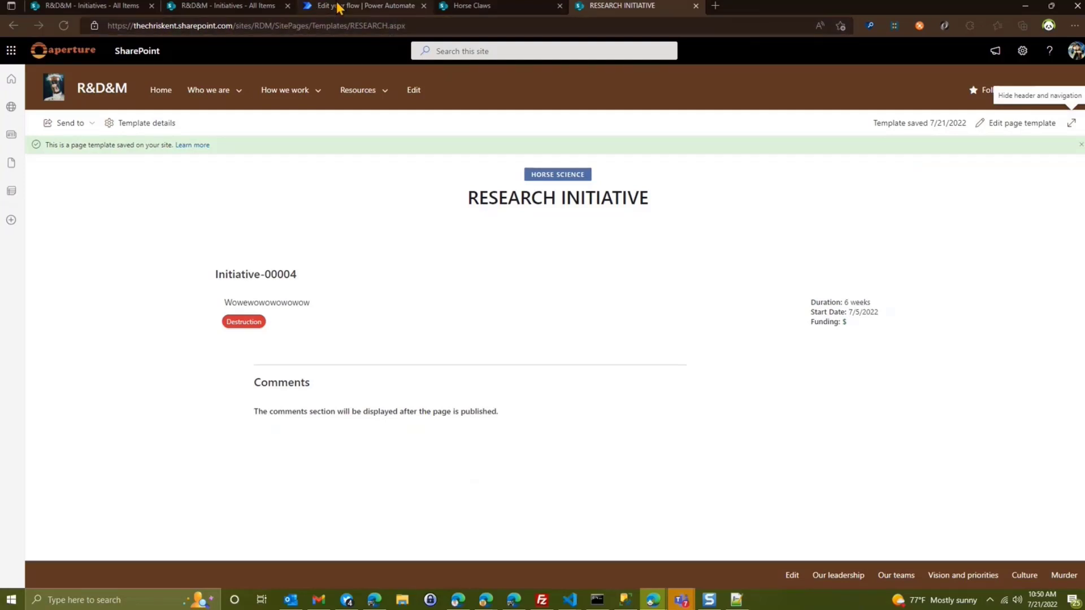
# Switch to the Power Automate flow and add a second Send an HTTP request to SharePoint action at its end
pyautogui.click(362, 6)
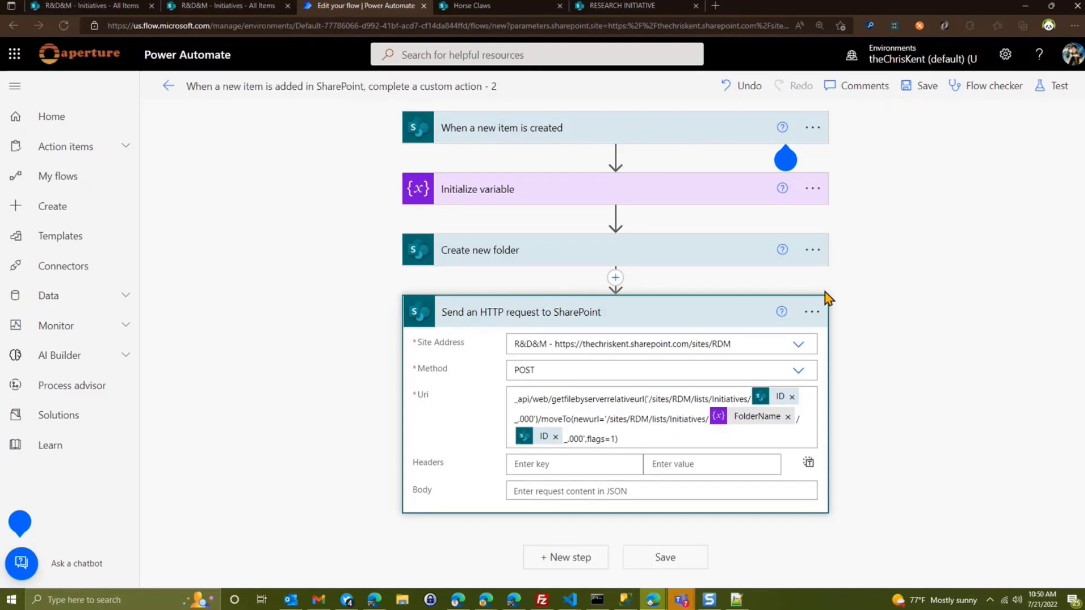
pyautogui.click(599, 559)
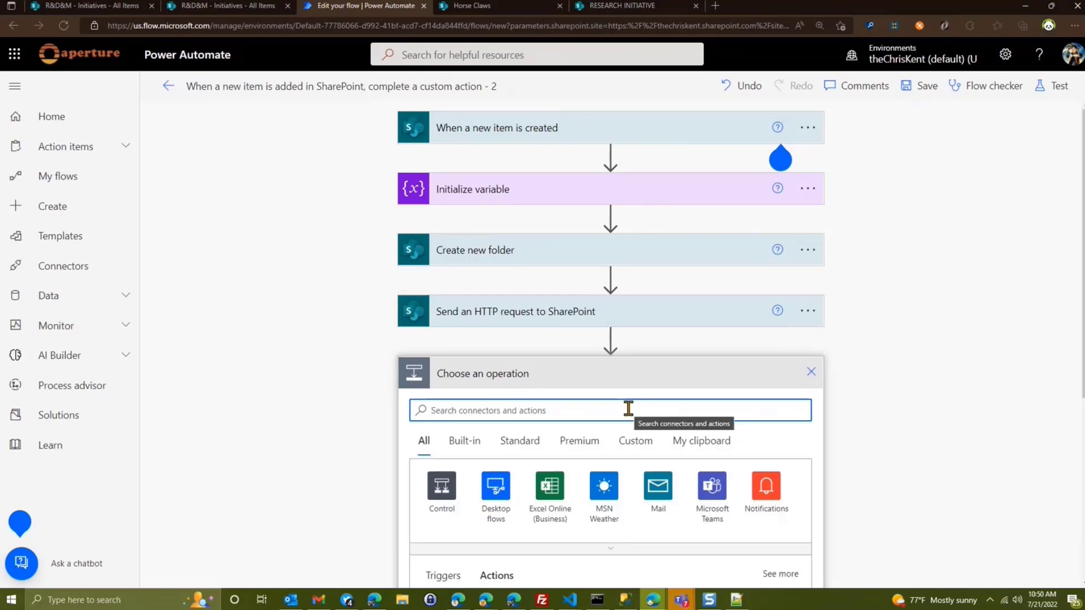
pyautogui.write('h')
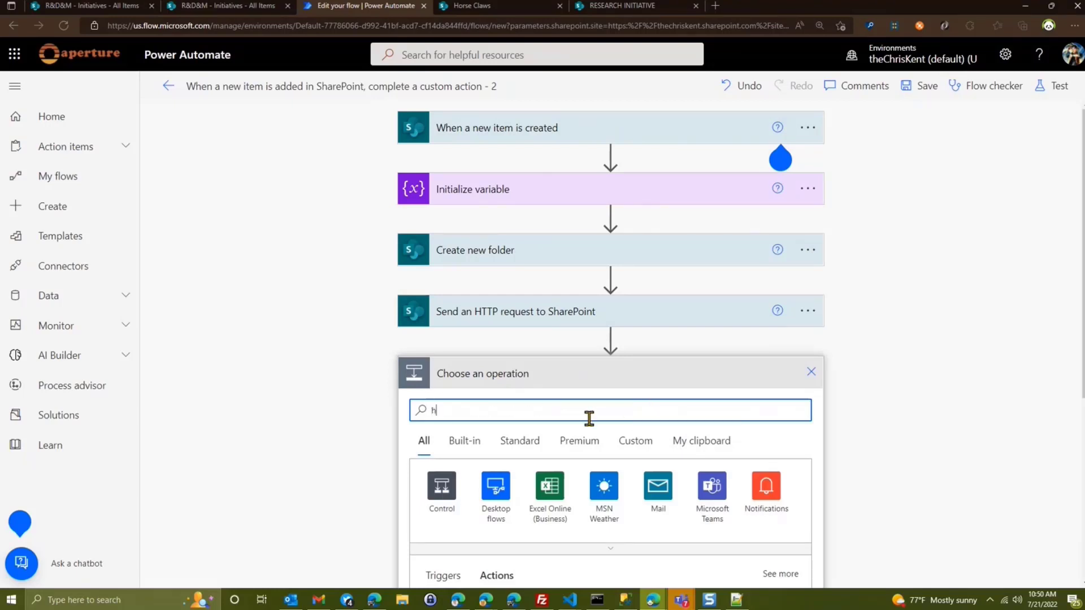
pyautogui.write('ttp')
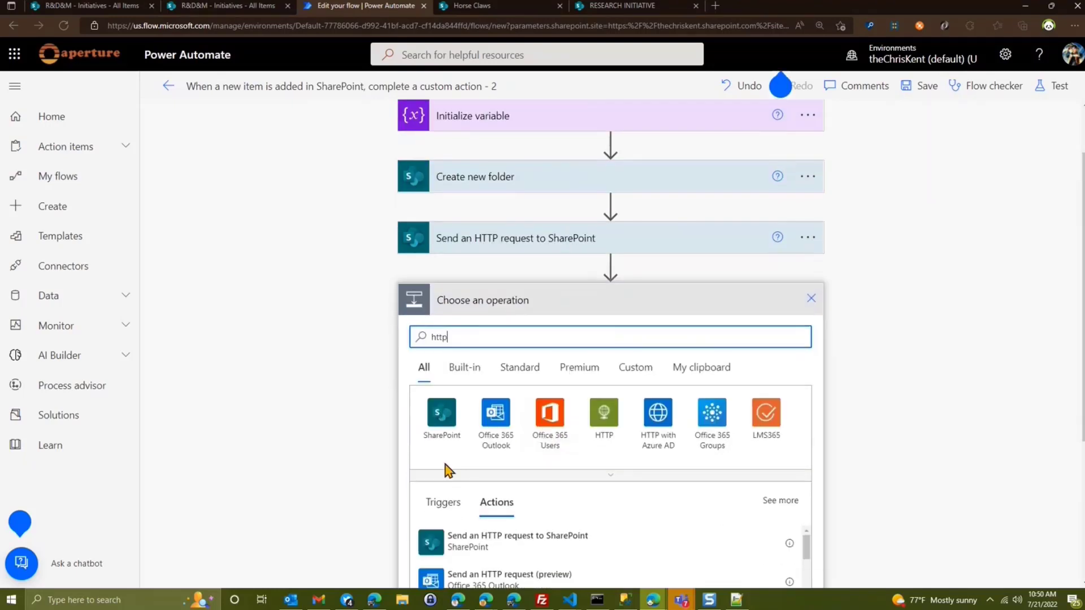
pyautogui.click(493, 392)
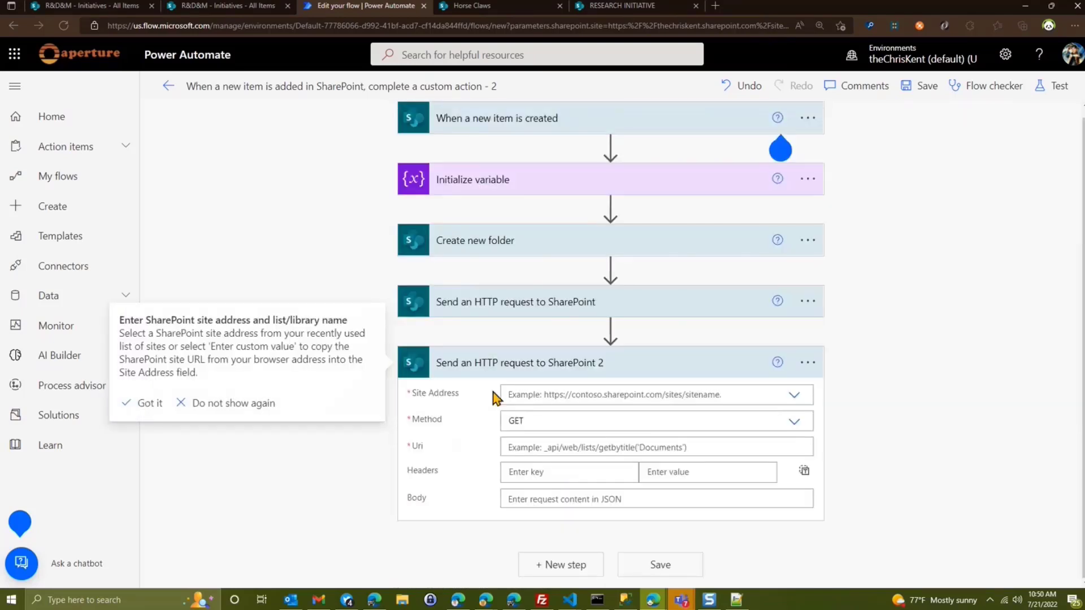
# Set the new HTTP request's site address to the R&D&M site and its method to POST
pyautogui.click(803, 402)
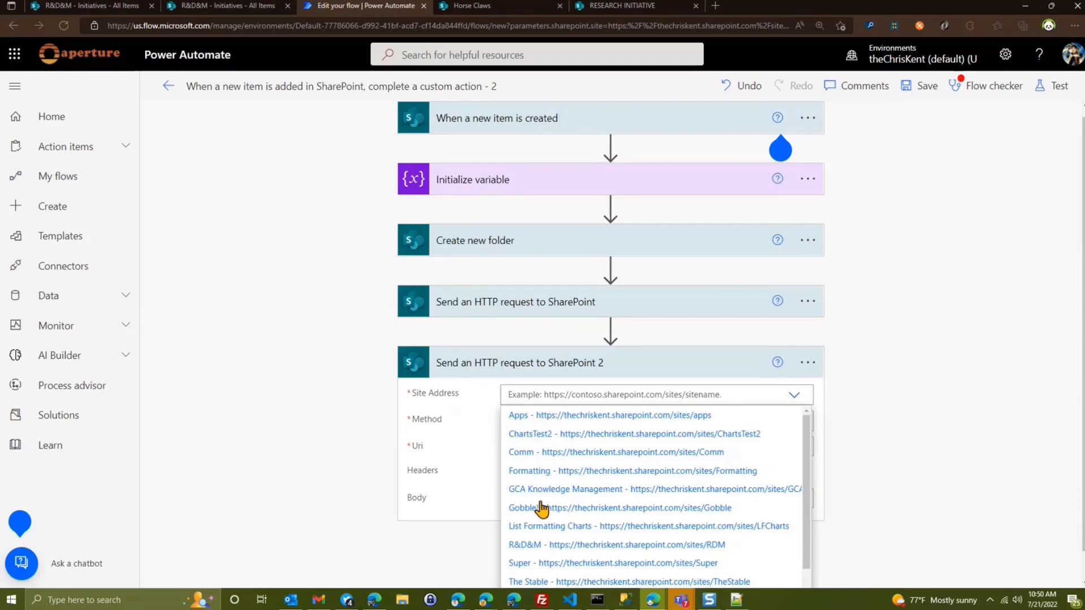
pyautogui.click(522, 545)
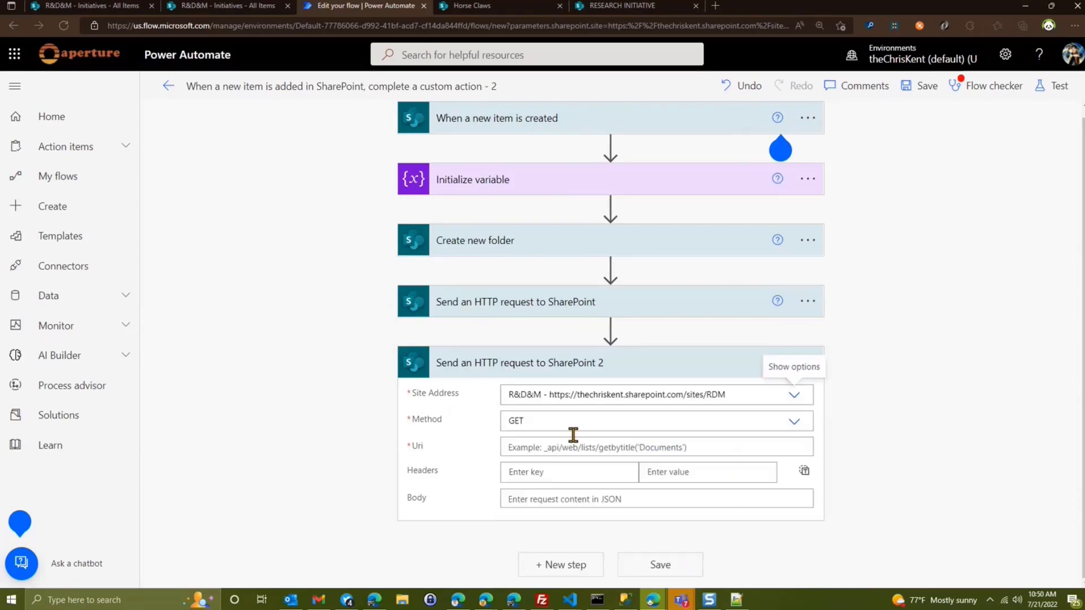
pyautogui.click(606, 422)
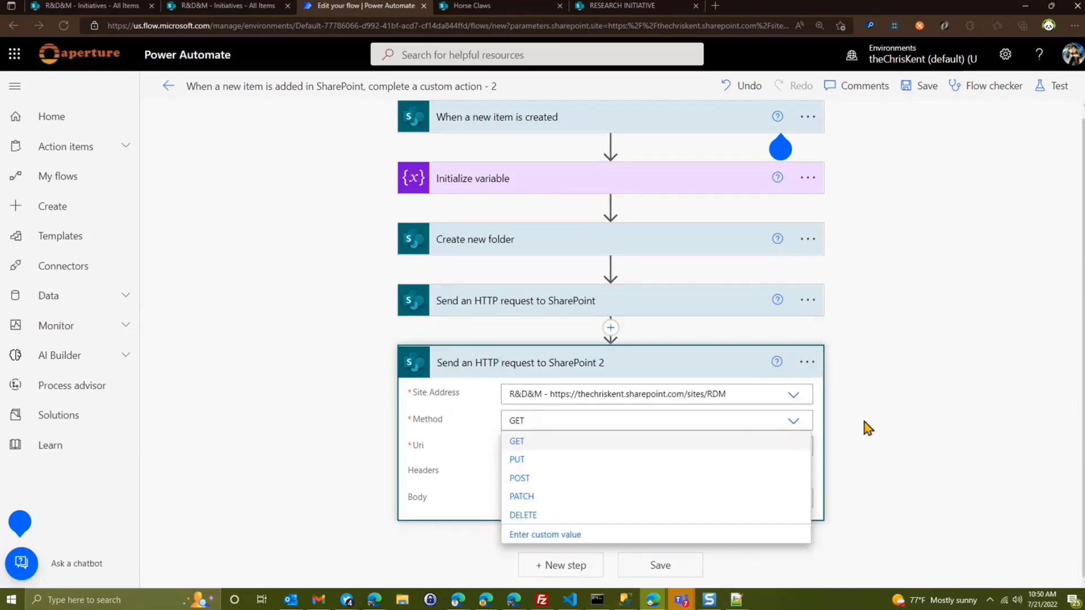
pyautogui.click(517, 479)
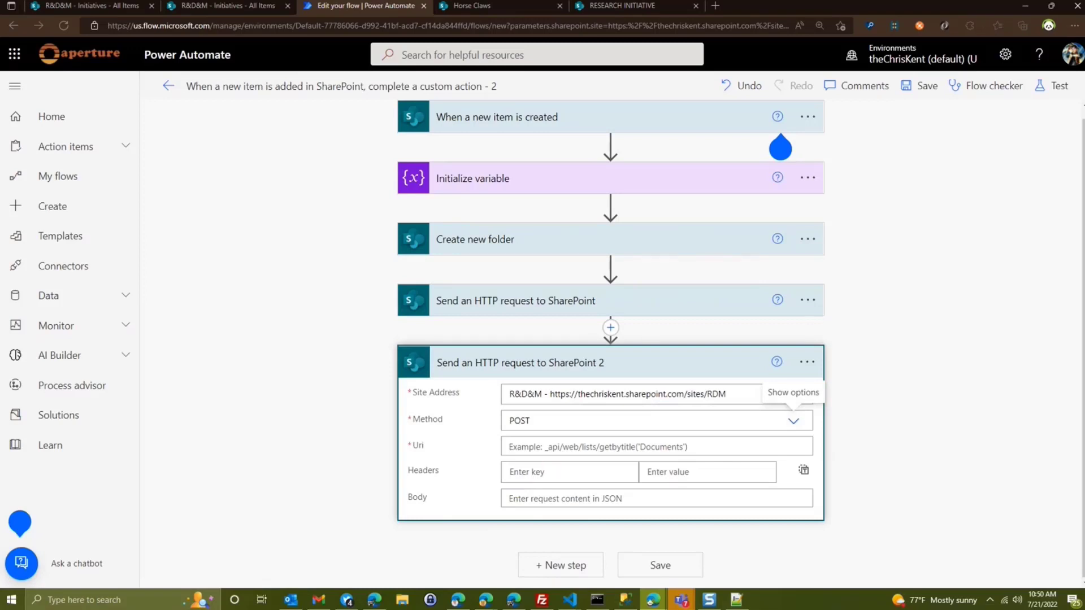
# Set the new HTTP request's Uri to _api/web/getfilebyserverrelativeurl('/sites/RDM/SitePages/Templates/RESEARCH.aspx')/copyto('/sites/RDM/SitePages/FOLDERNAME.aspx')
pyautogui.hotkey('alt', 'Tab')
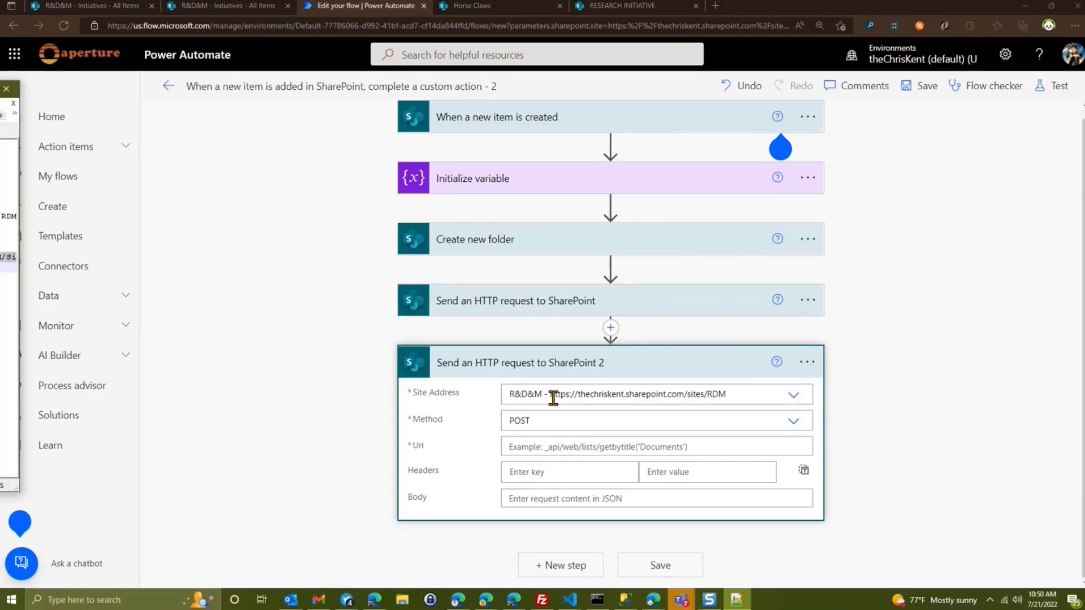
pyautogui.hotkey('alt', 'Tab')
pyautogui.click(554, 447)
pyautogui.write("_api/web/getfilebyserverrelativeurl('/sites/RDM/SitePages/Templates/RESEARCH.aspx')/copyto('/sites/RDM/SitePages/FOLDERNAME.aspx')")
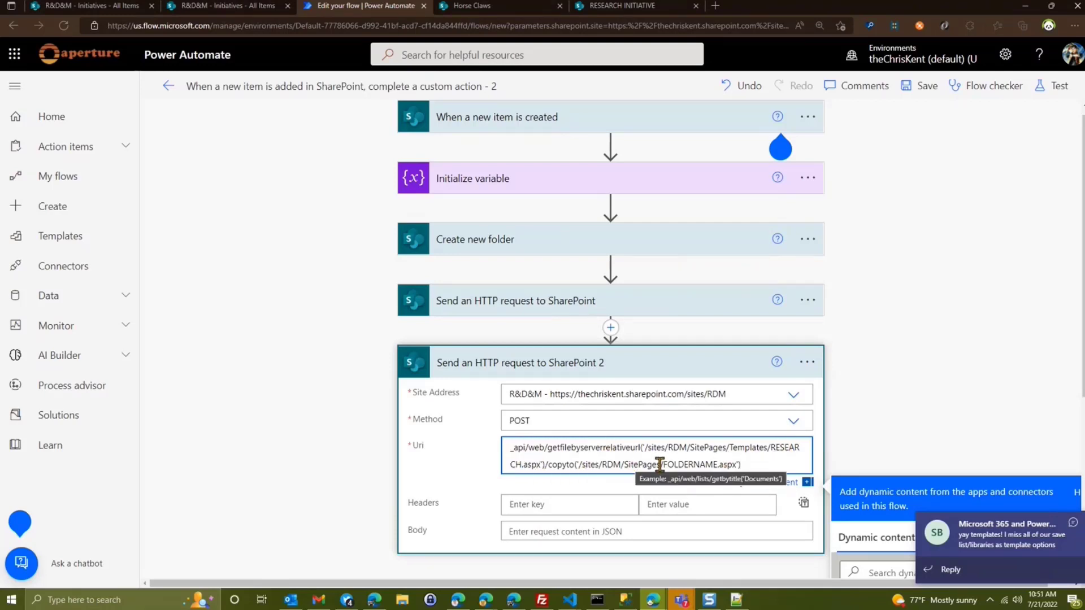
# Replace the FOLDERNAME placeholder in the Uri's copyto path with the FolderName variable
pyautogui.moveTo(714, 466); pyautogui.dragTo(671, 465)
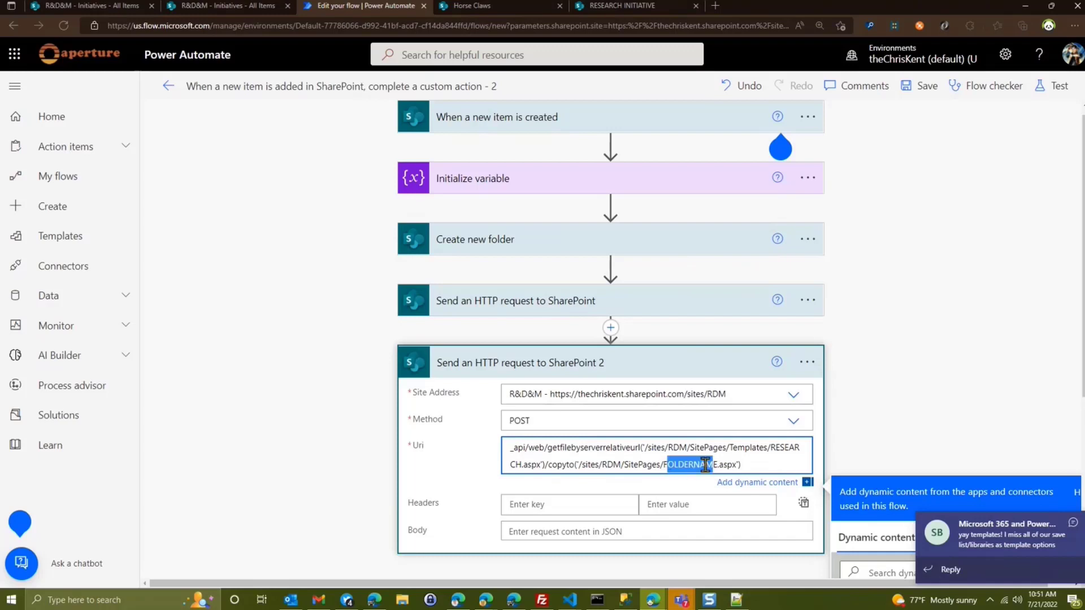
pyautogui.press('BackSpace')
pyautogui.press('BackSpace')
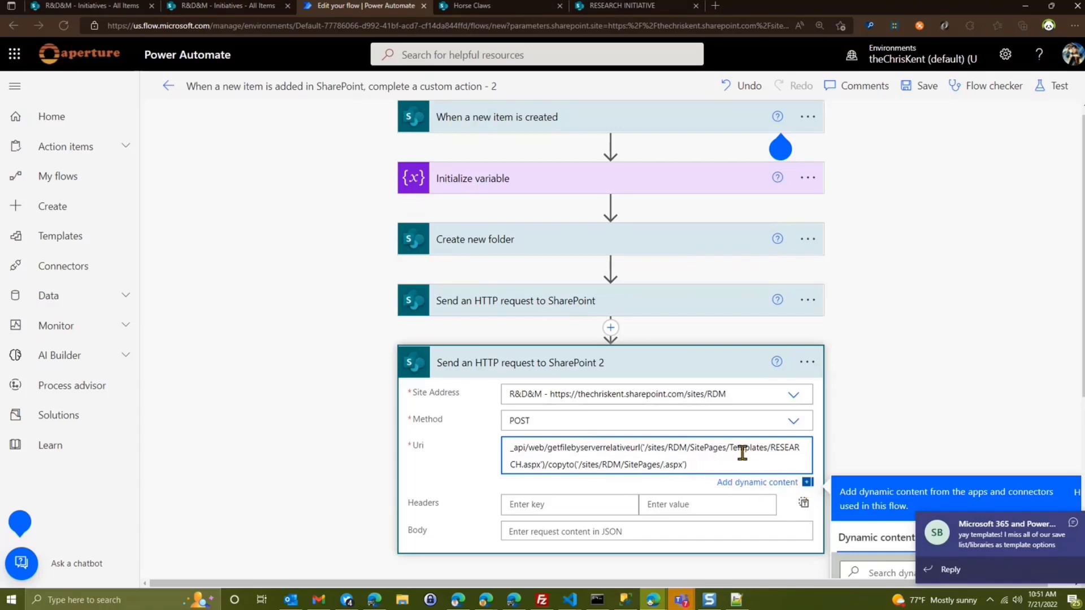
pyautogui.click(940, 425)
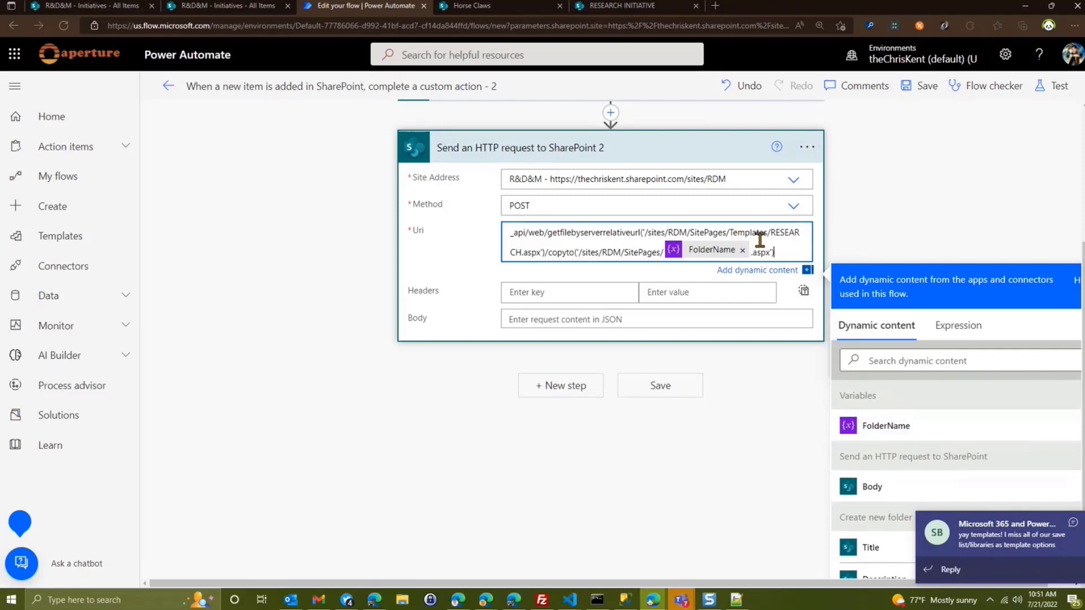
# Rename the second Send an HTTP request to SharePoint action to "Create copy of template"
pyautogui.click(811, 147)
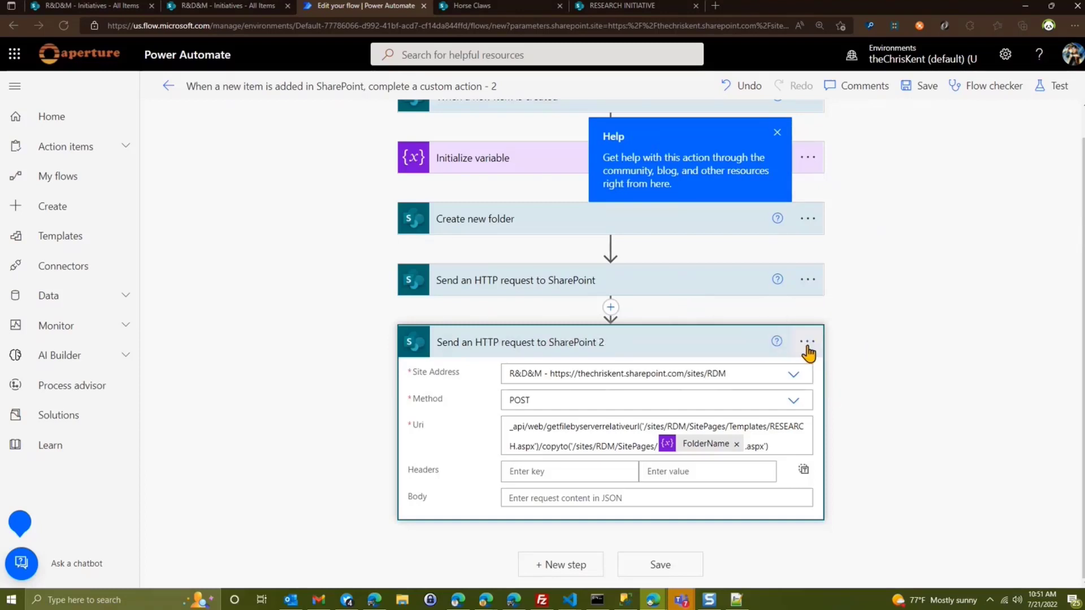
pyautogui.click(807, 342)
pyautogui.click(848, 341)
pyautogui.write('Cre')
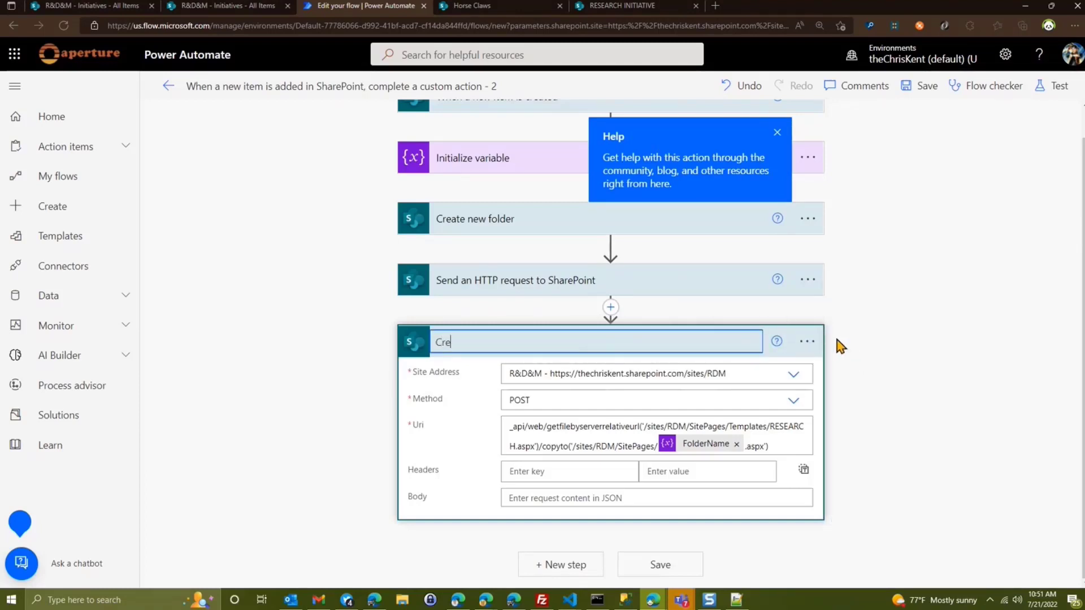
pyautogui.write('ate')
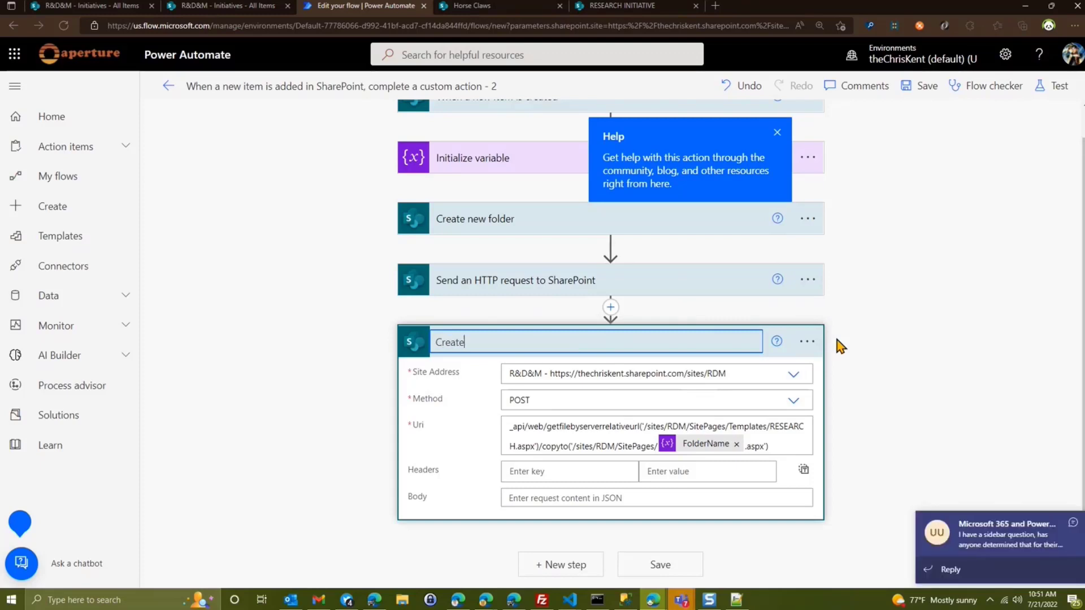
pyautogui.write(' copy of template')
pyautogui.click(842, 339)
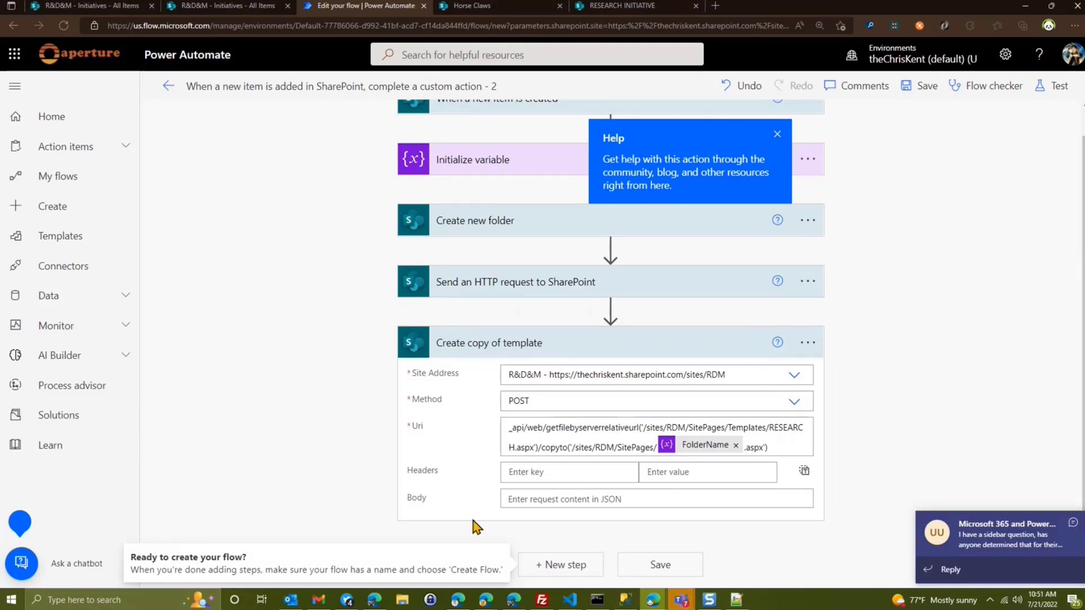
# Add a SharePoint Get file metadata action after Create copy of template
pyautogui.click(575, 566)
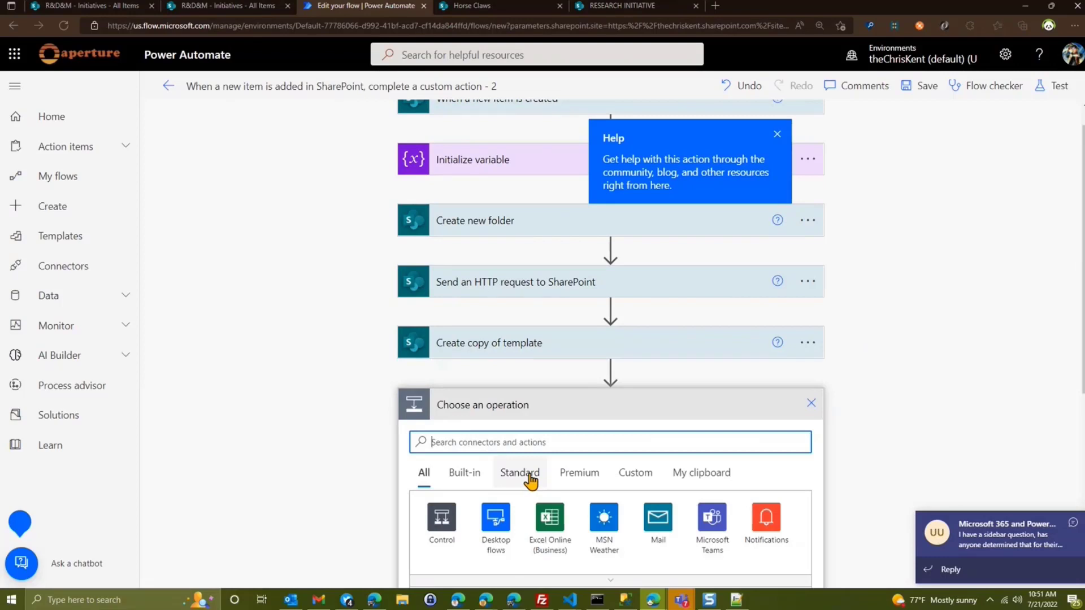
pyautogui.write('metadata')
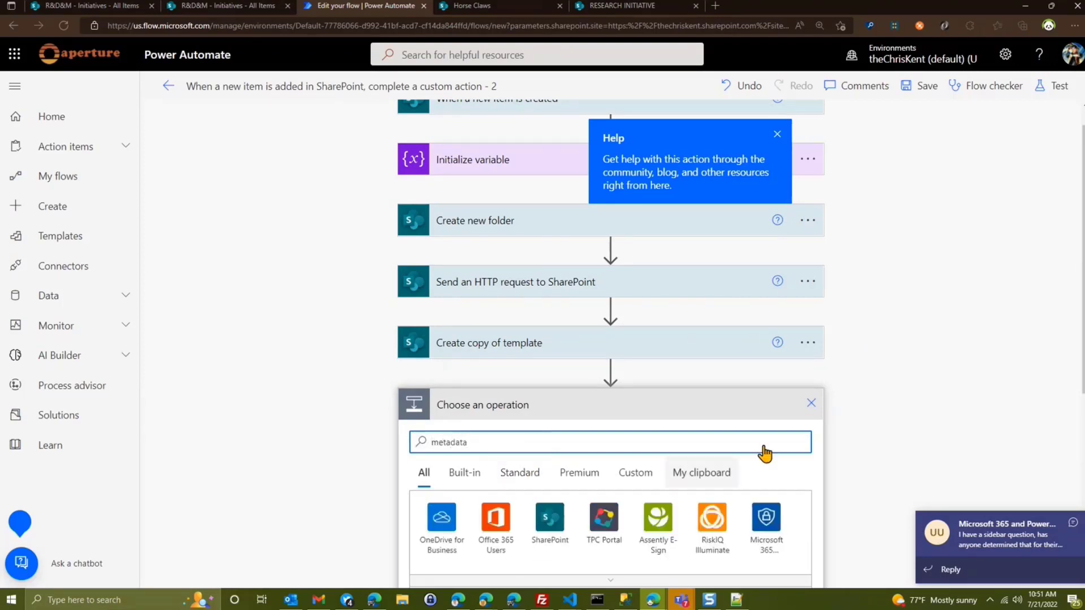
pyautogui.scroll(-5, 853, 402)
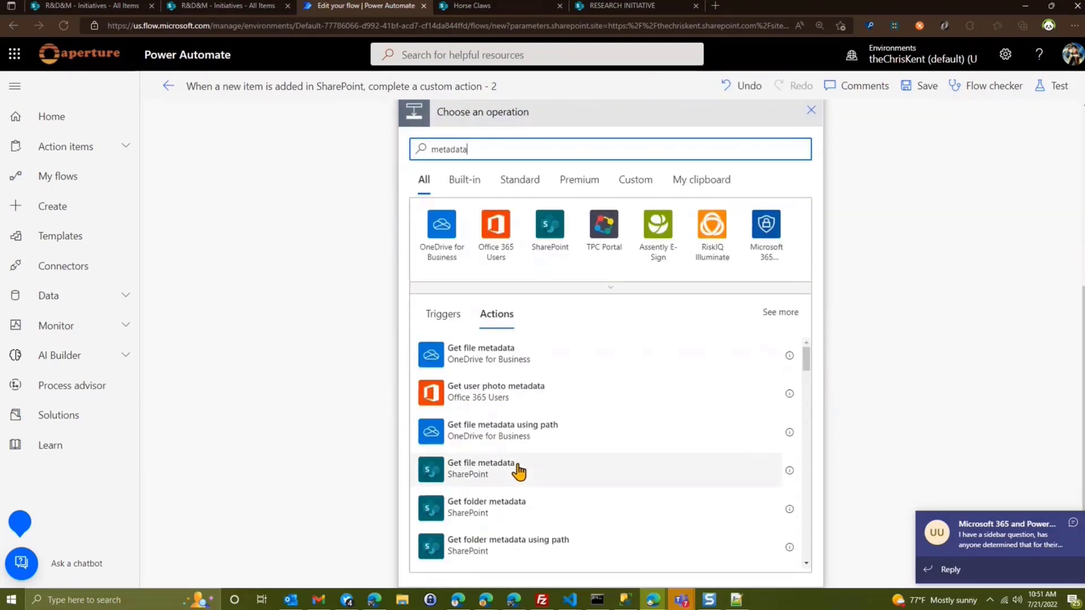
pyautogui.click(518, 472)
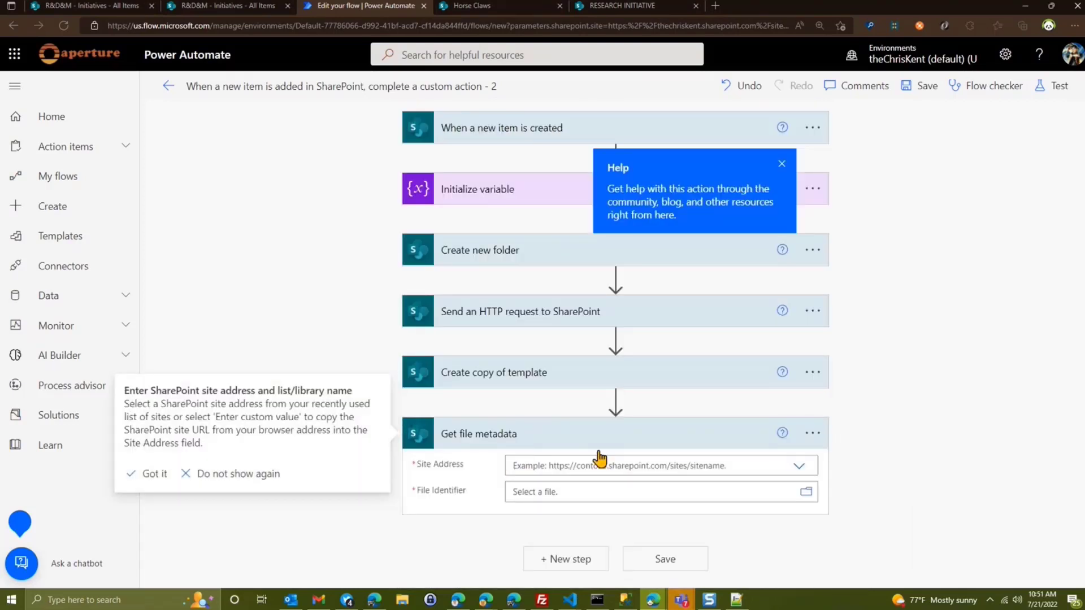
# Set the Get file metadata action's site address to the R&D&M site and collapse the action
pyautogui.click(806, 465)
pyautogui.scroll(-3, 618, 525)
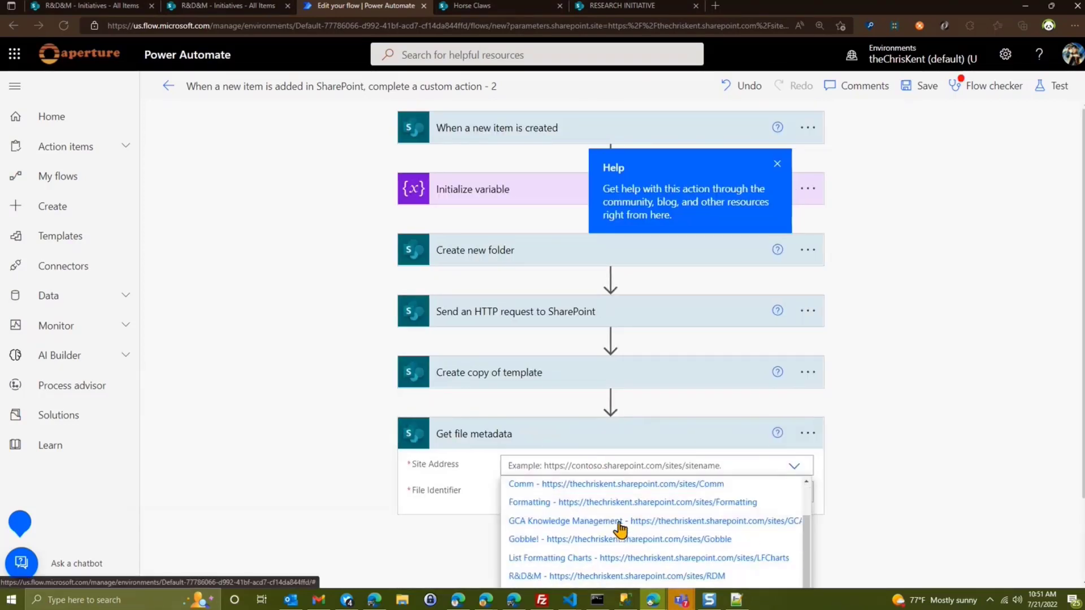
pyautogui.scroll(-1, 585, 561)
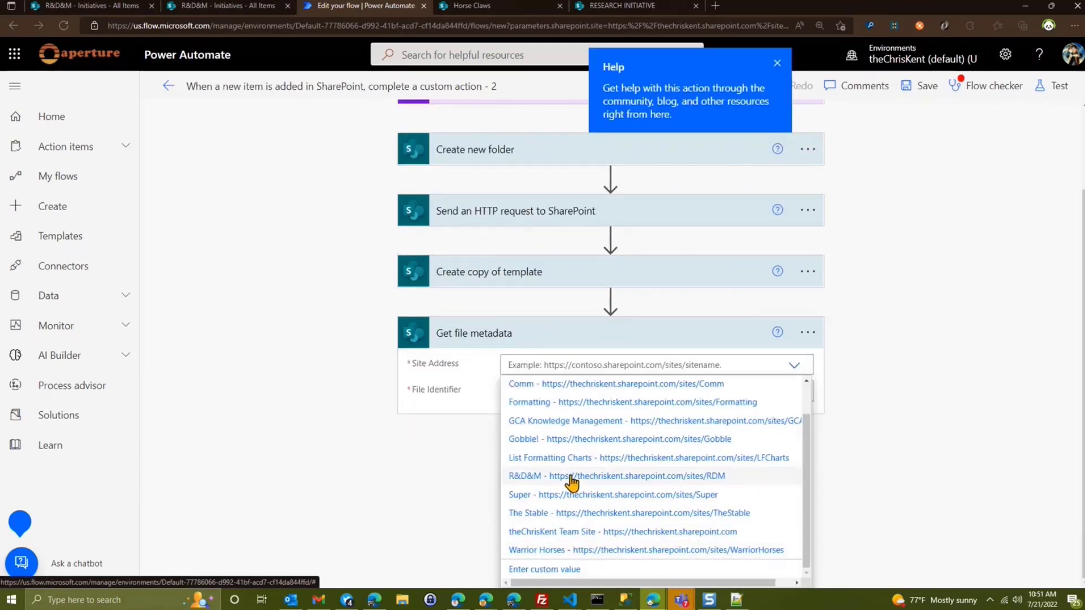
pyautogui.click(571, 482)
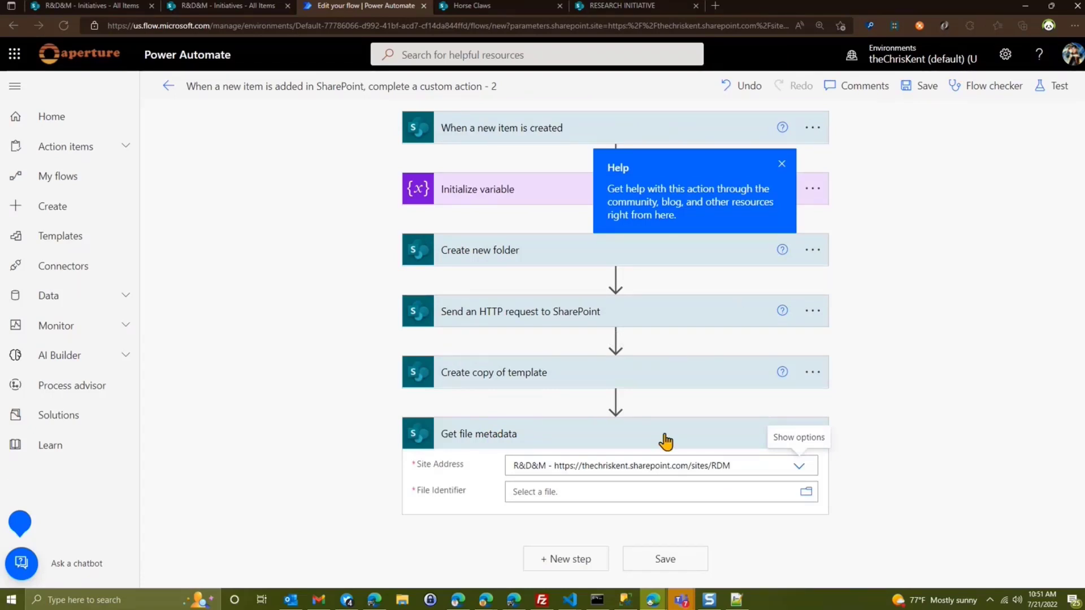
pyautogui.click(585, 492)
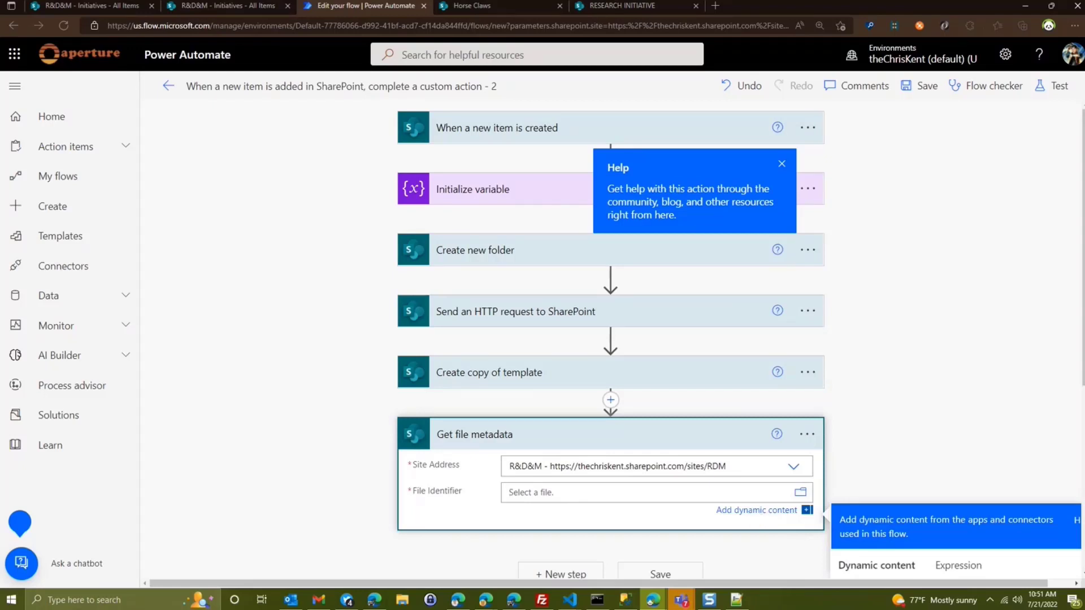
pyautogui.hotkey('alt', 'Tab')
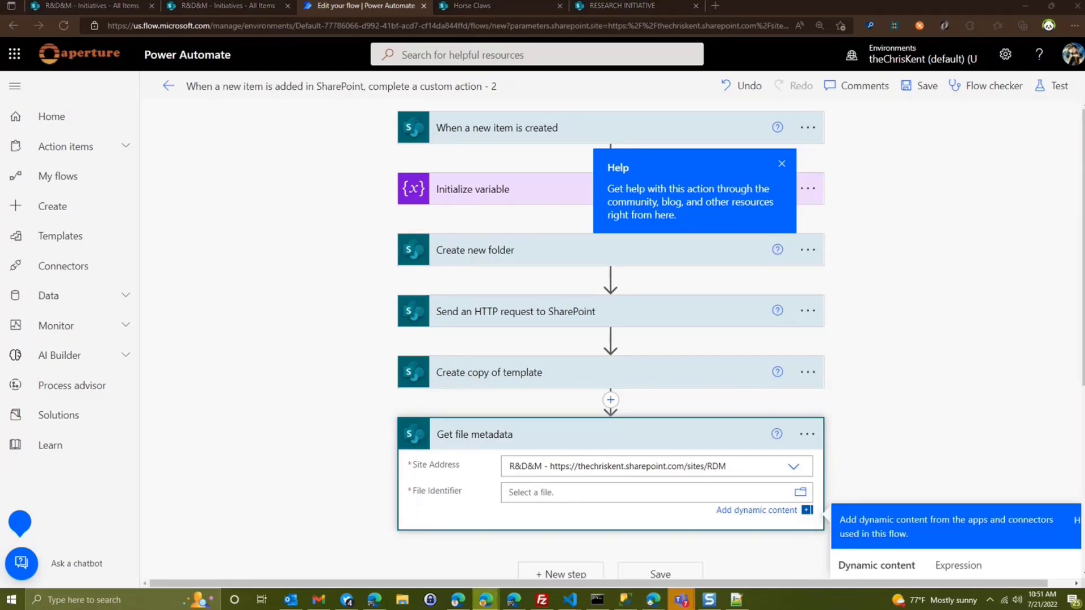
pyautogui.scroll(-2, 905, 404)
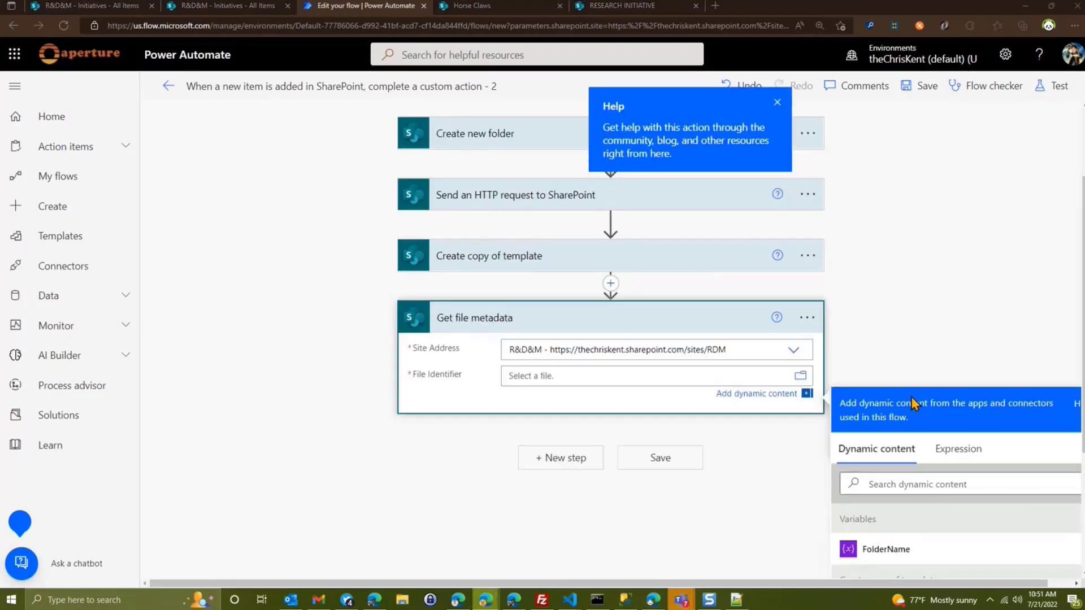
pyautogui.scroll(2, 584, 507)
pyautogui.click(584, 440)
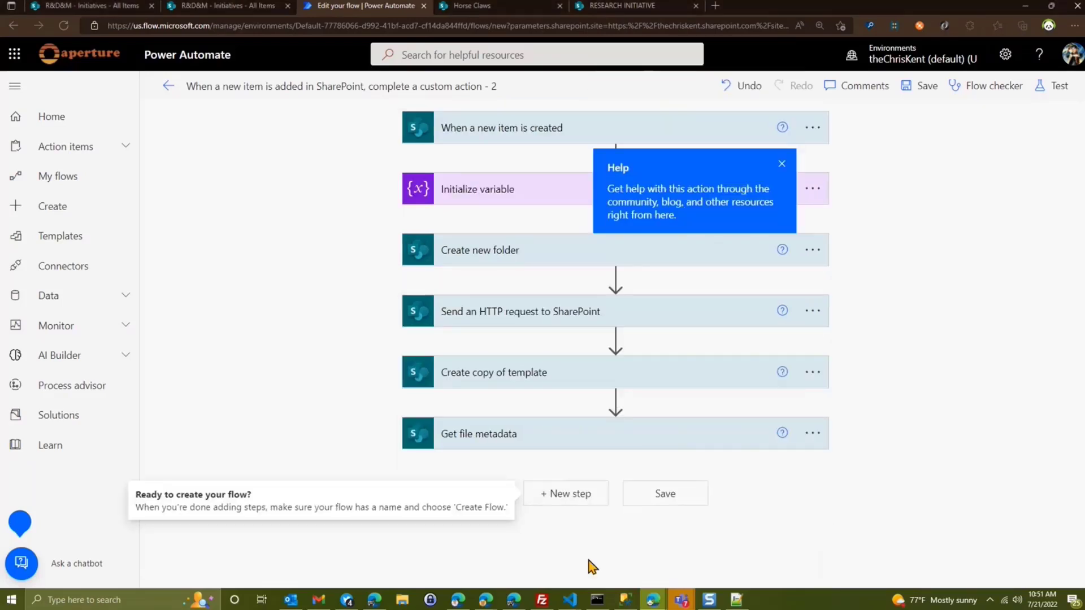
# Search the operations for "metadata" and add the SharePoint Get file metadata using path action at the flow's end
pyautogui.click(591, 500)
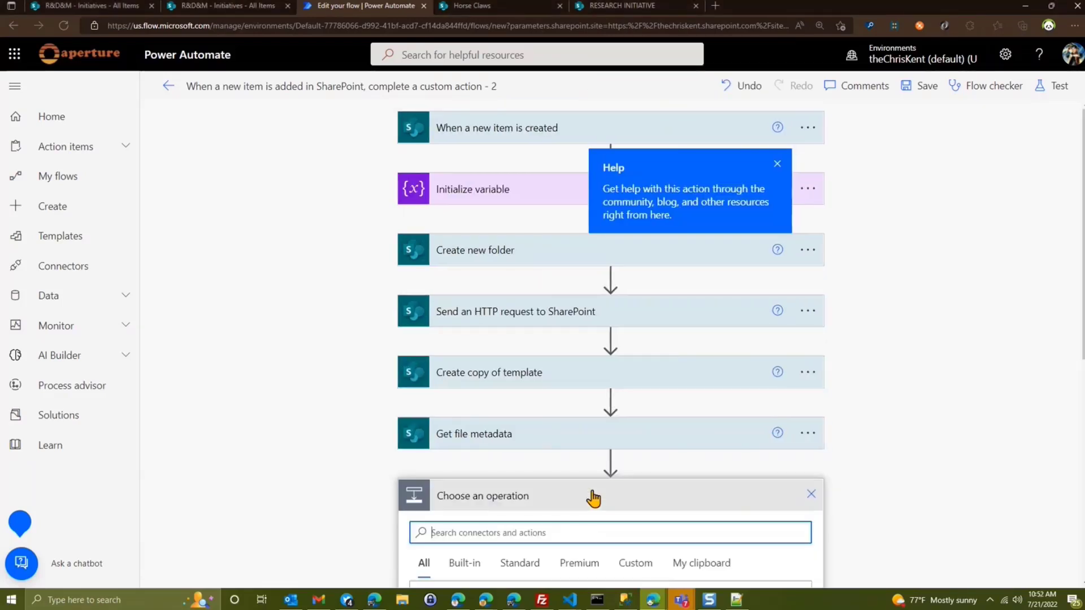
pyautogui.scroll(5, 558, 364)
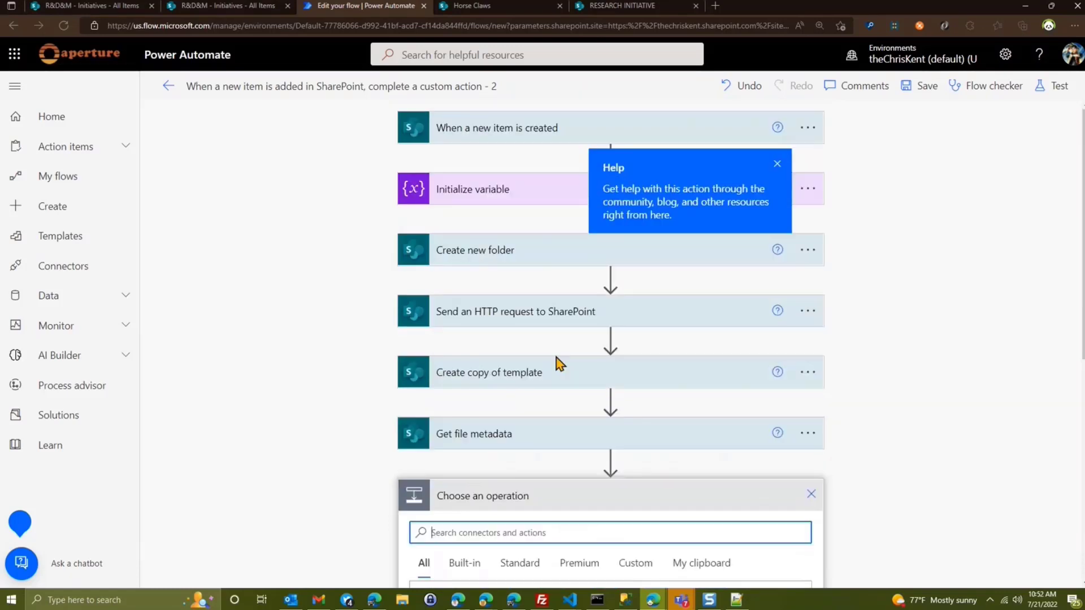
pyautogui.write('m')
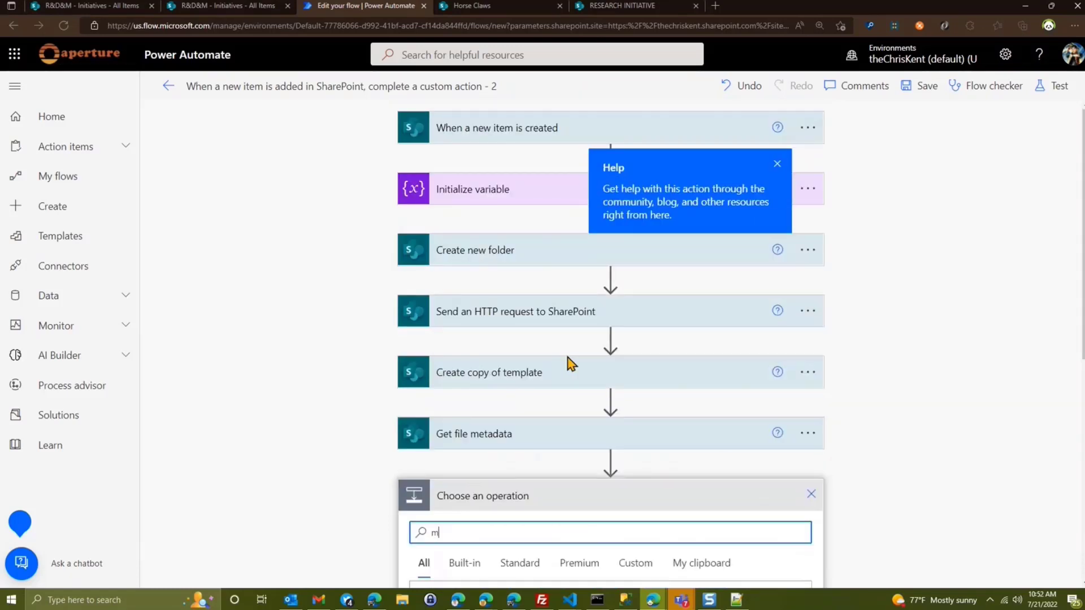
pyautogui.write('etadata')
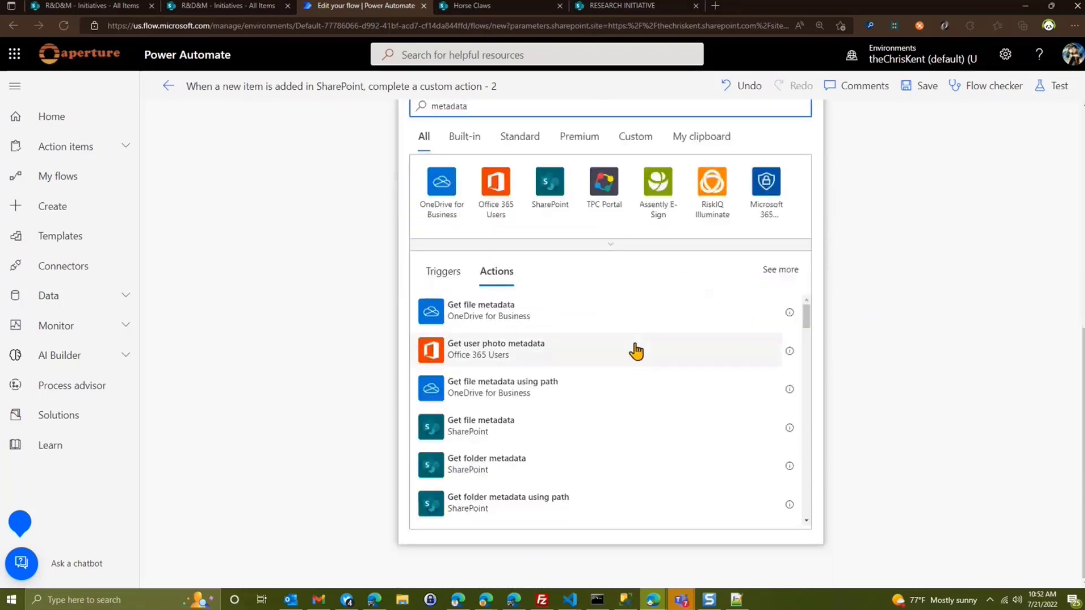
pyautogui.scroll(-1, 650, 373)
pyautogui.scroll(-1, 648, 383)
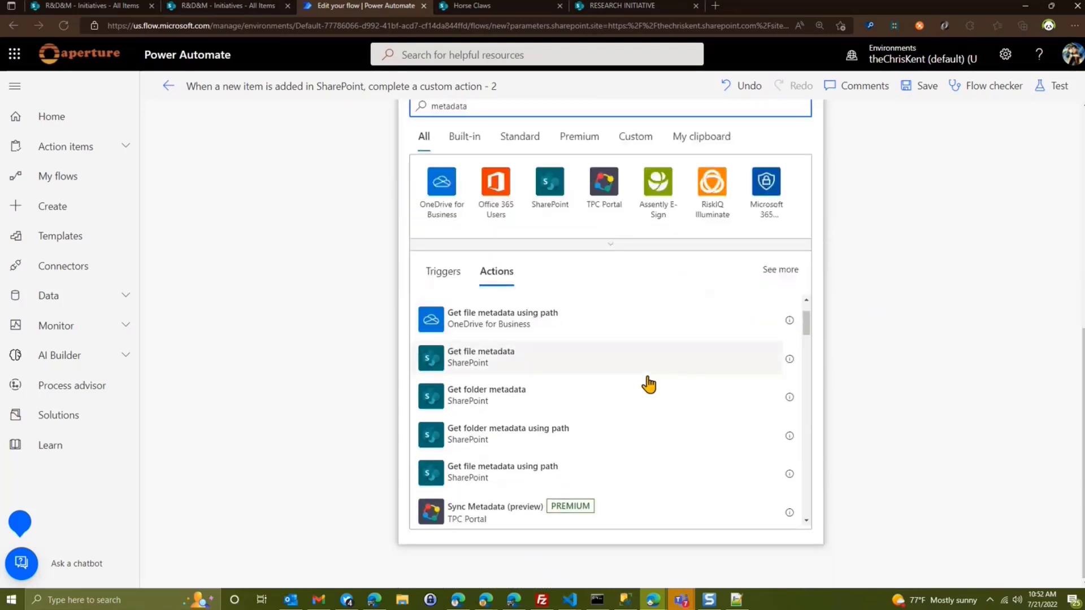
pyautogui.scroll(-1, 645, 382)
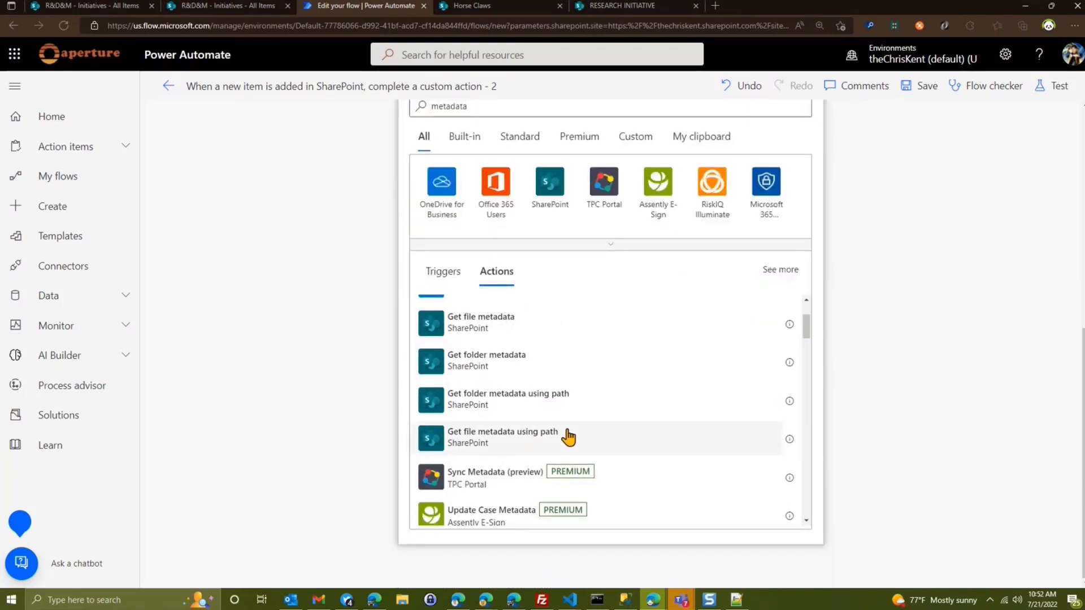
pyautogui.click(569, 437)
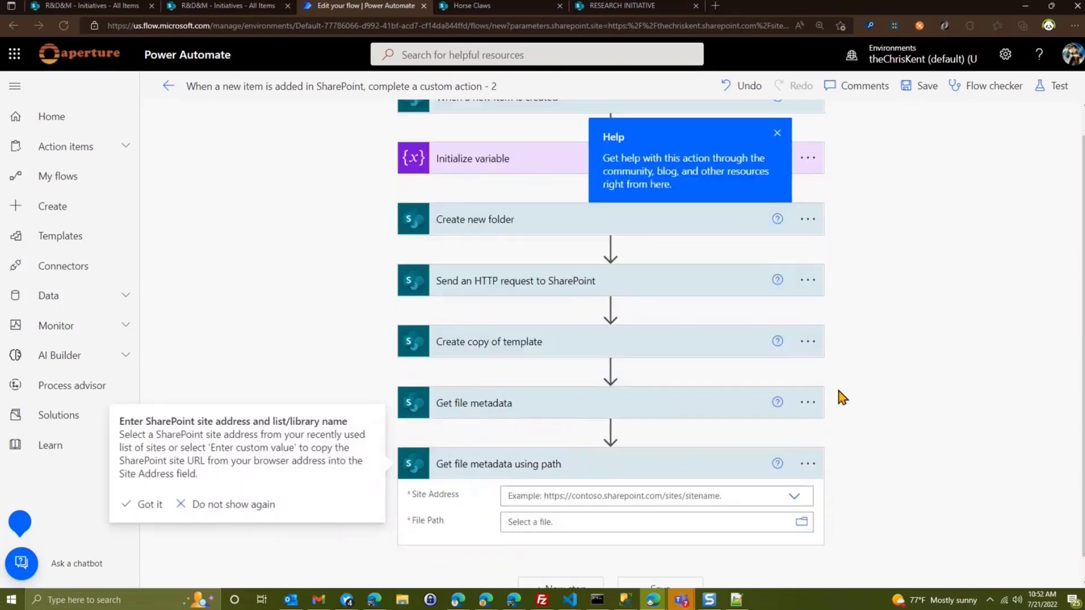
# Delete the Get file metadata action that precedes Get file metadata using path
pyautogui.click(807, 402)
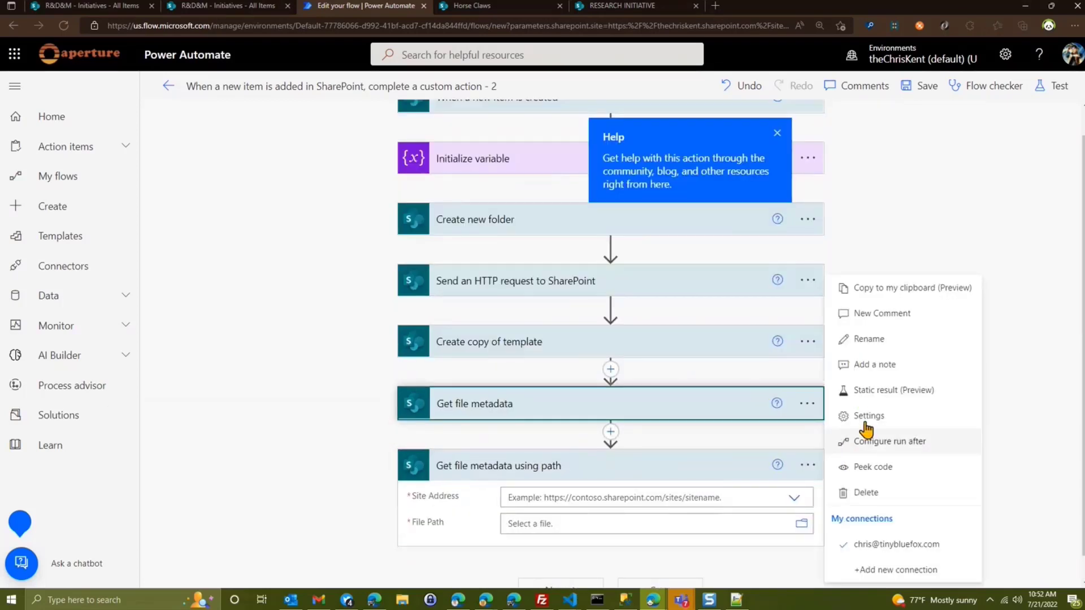
pyautogui.click(864, 491)
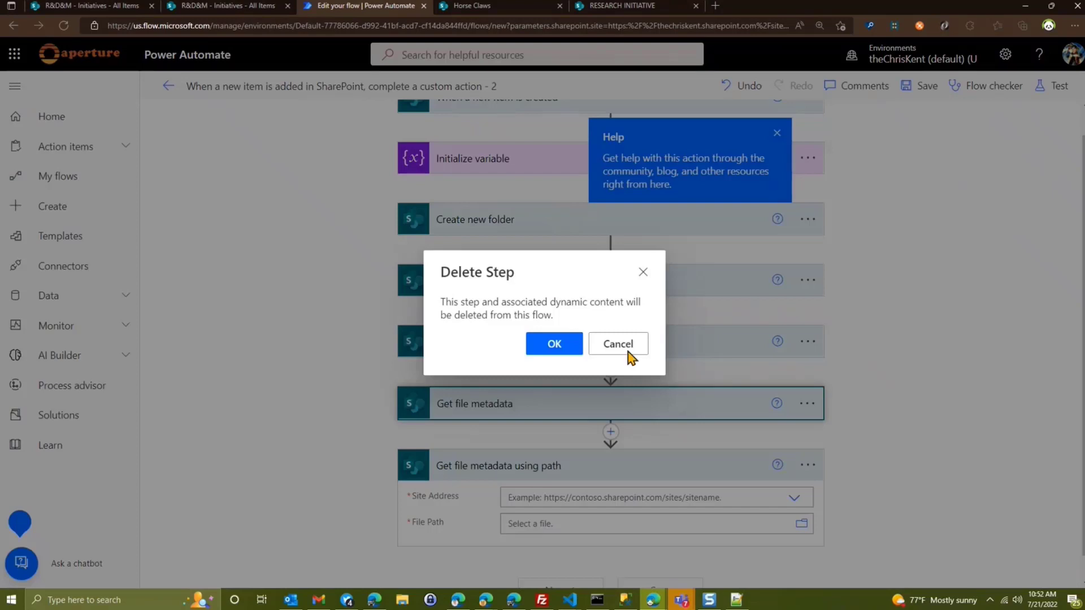
pyautogui.click(554, 344)
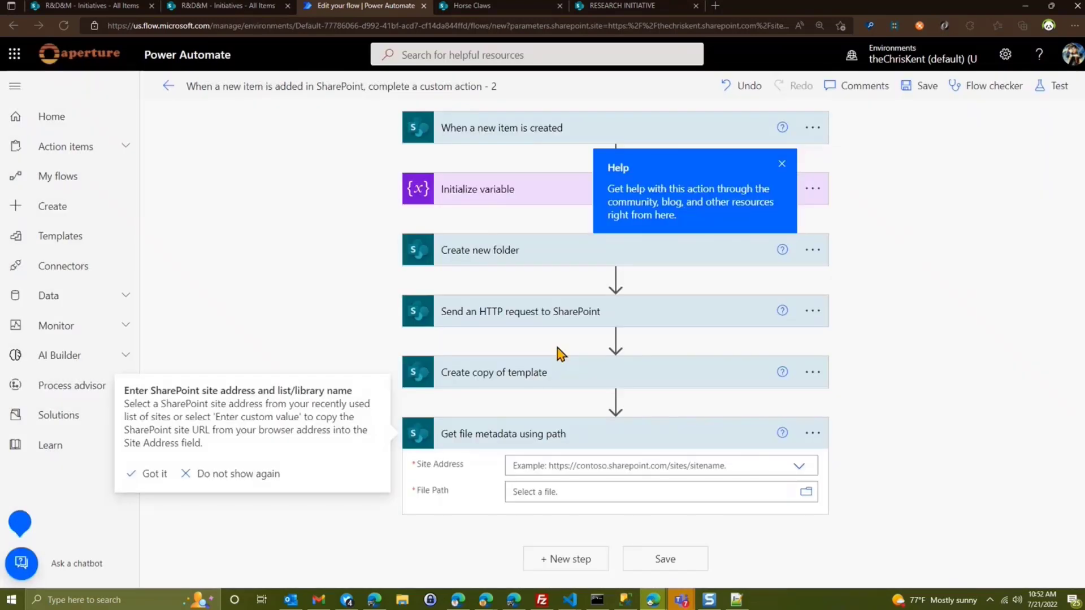
# Set the site address of the Get file metadata using path action to the R&D&M site
pyautogui.click(800, 467)
pyautogui.scroll(-1, 685, 514)
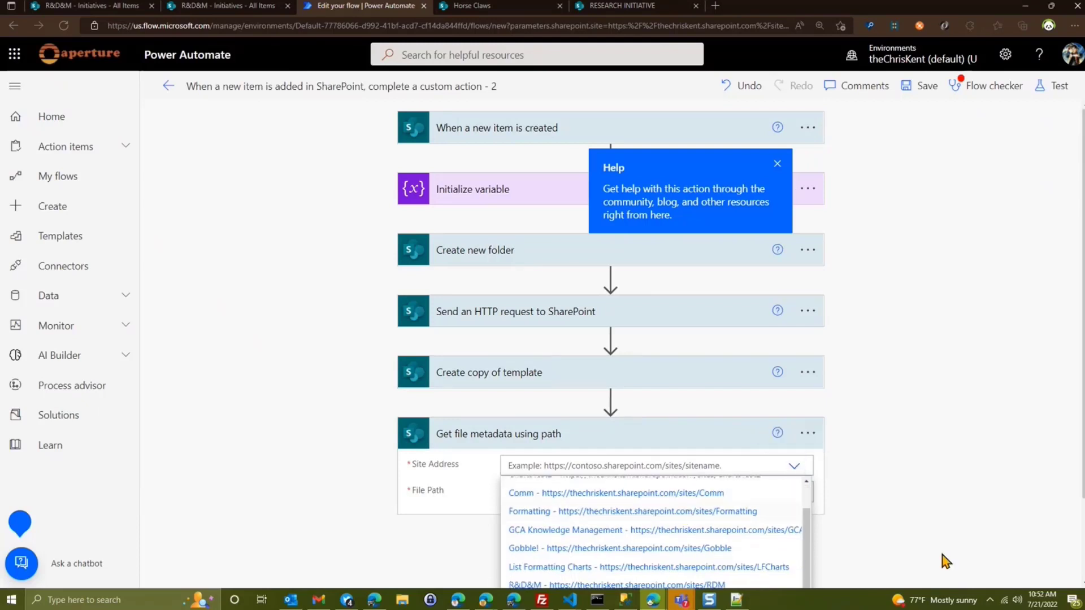
pyautogui.scroll(-2, 608, 499)
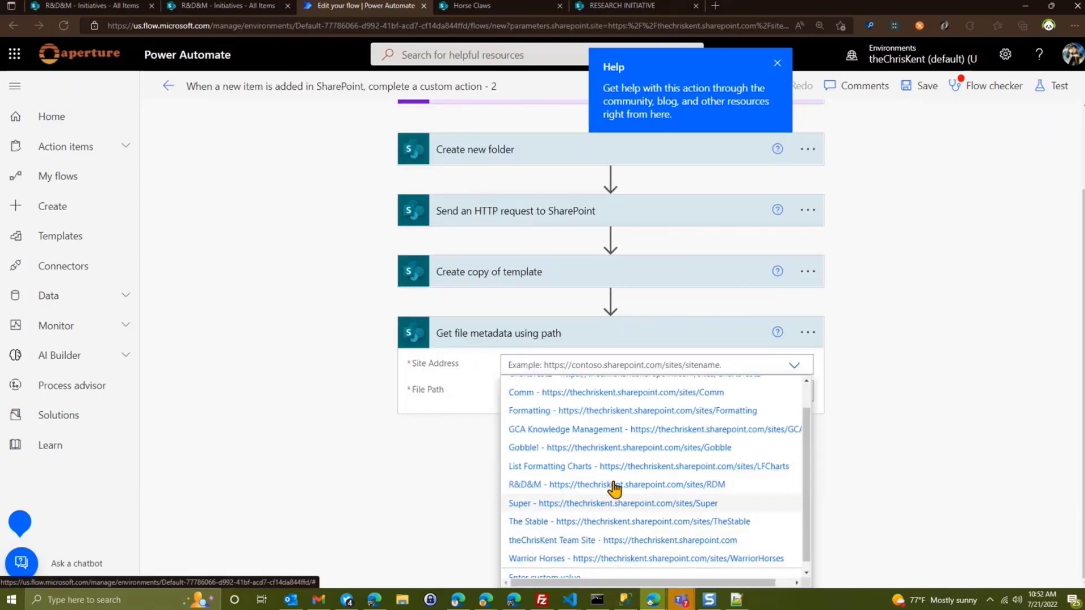
pyautogui.click(613, 484)
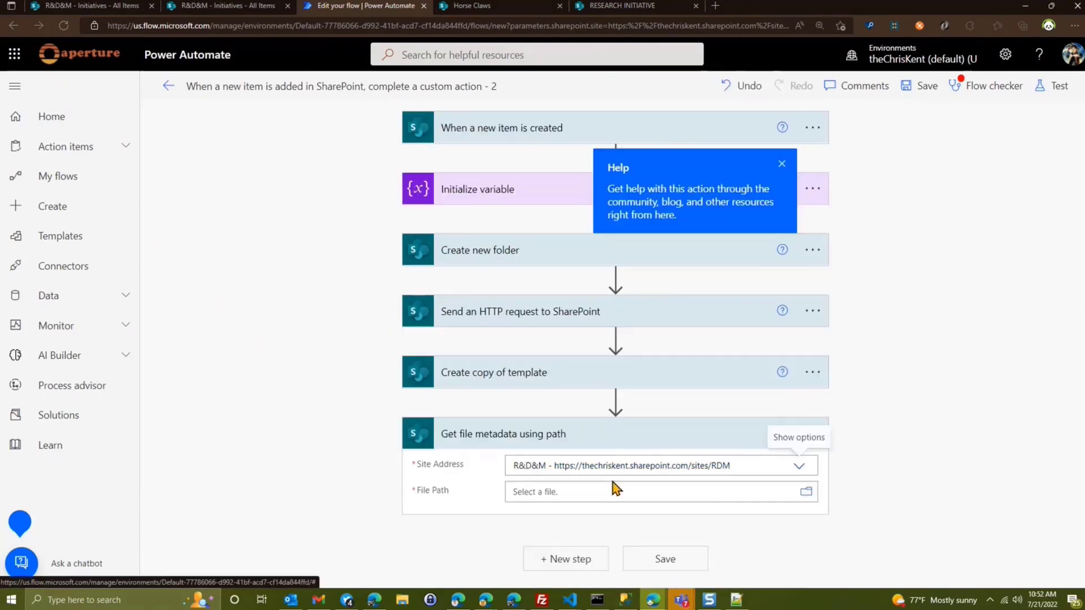
# Set the file path of Get file metadata using path to /SitePages/, the FolderName variable and .aspx
pyautogui.click(582, 491)
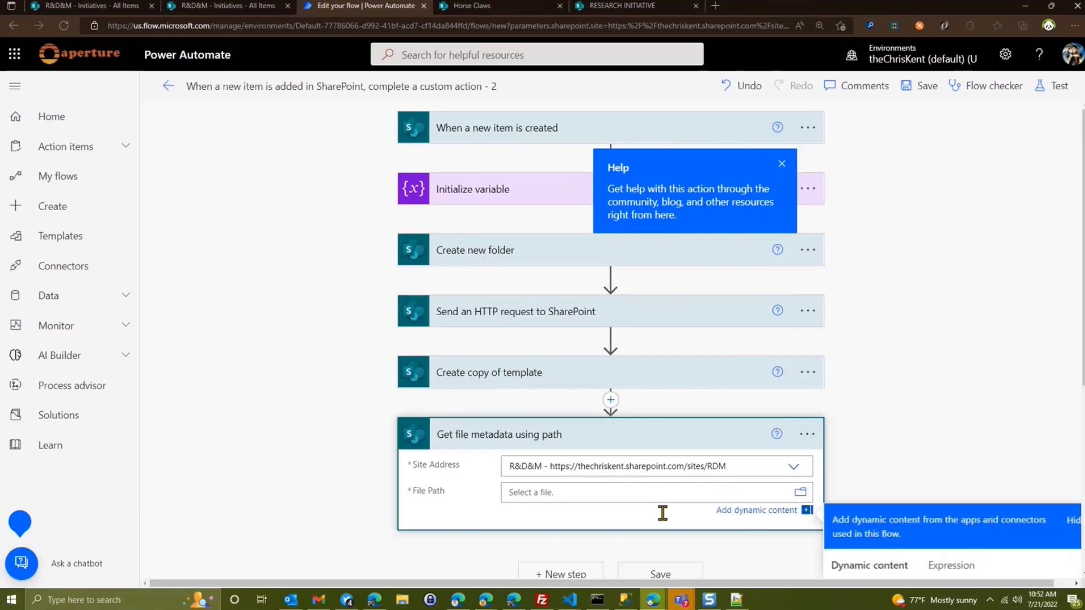
pyautogui.write('/')
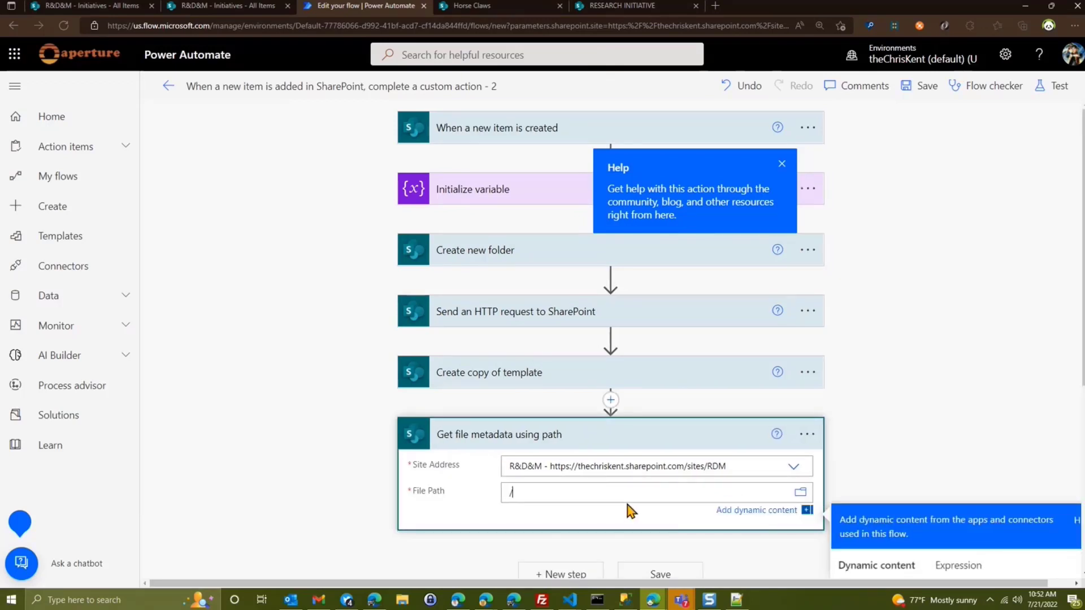
pyautogui.write('SitePages/')
pyautogui.scroll(-3, 1013, 423)
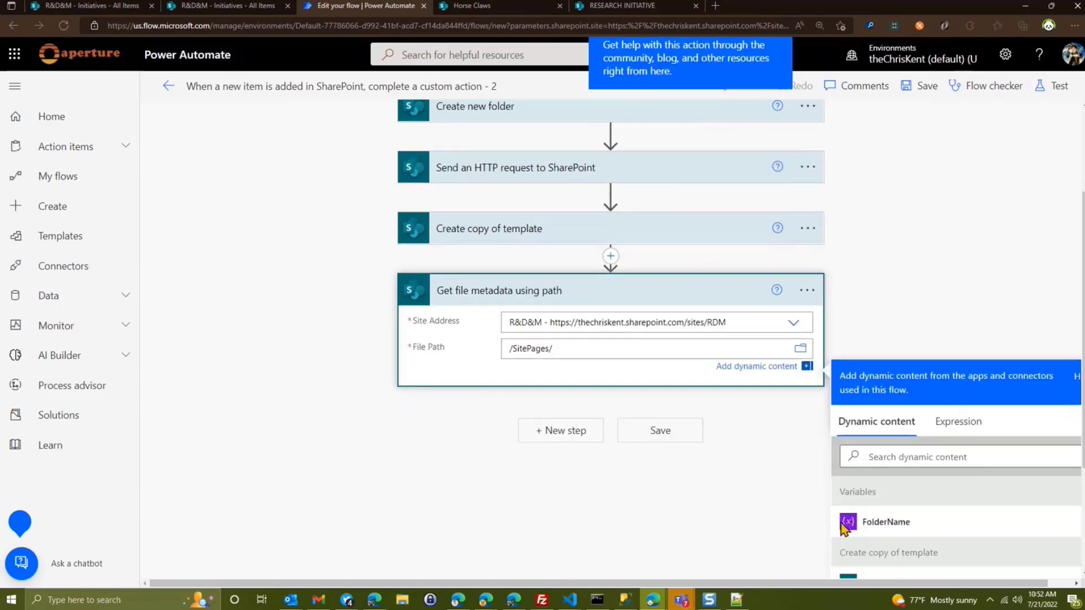
pyautogui.click(886, 522)
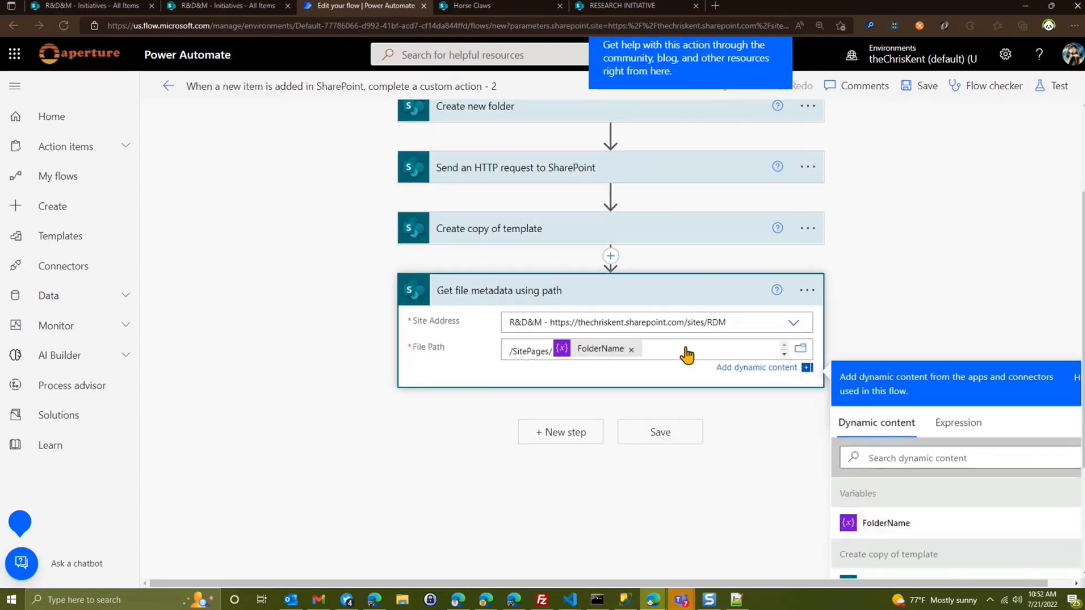
pyautogui.write('.aspx')
# Search the operations for "http" and add a Send an HTTP request to SharePoint action after Get file metadata using path
pyautogui.click(576, 437)
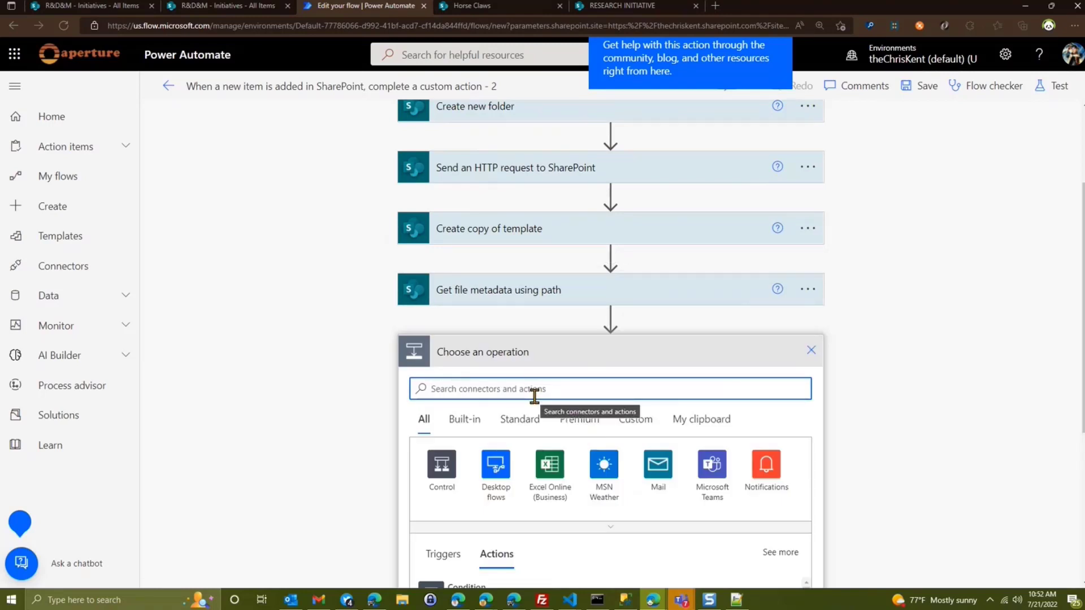
pyautogui.write('http')
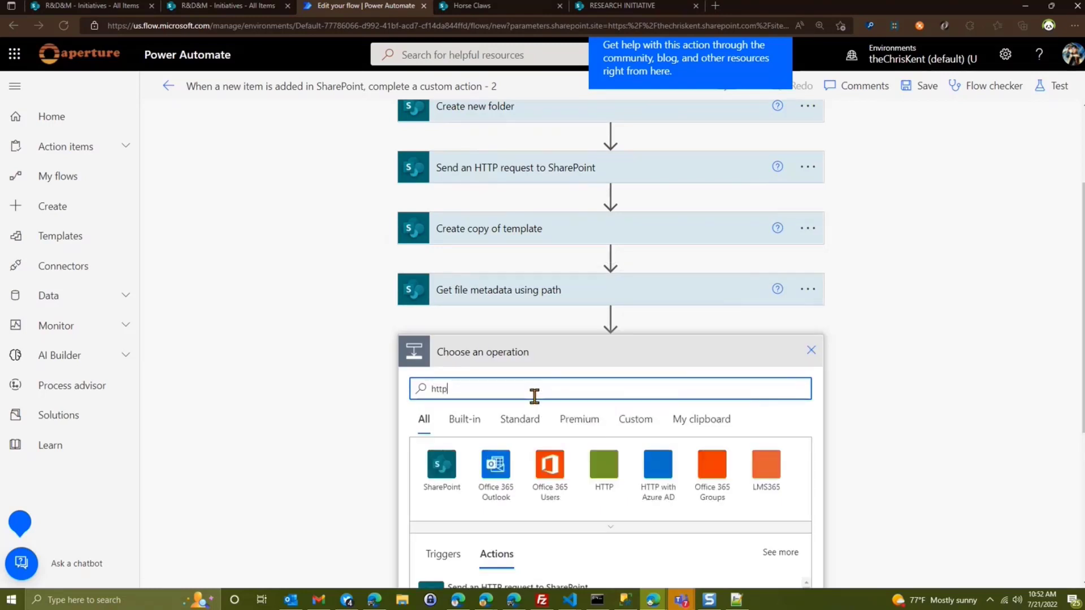
pyautogui.scroll(-2, 410, 405)
pyautogui.scroll(-1, 409, 405)
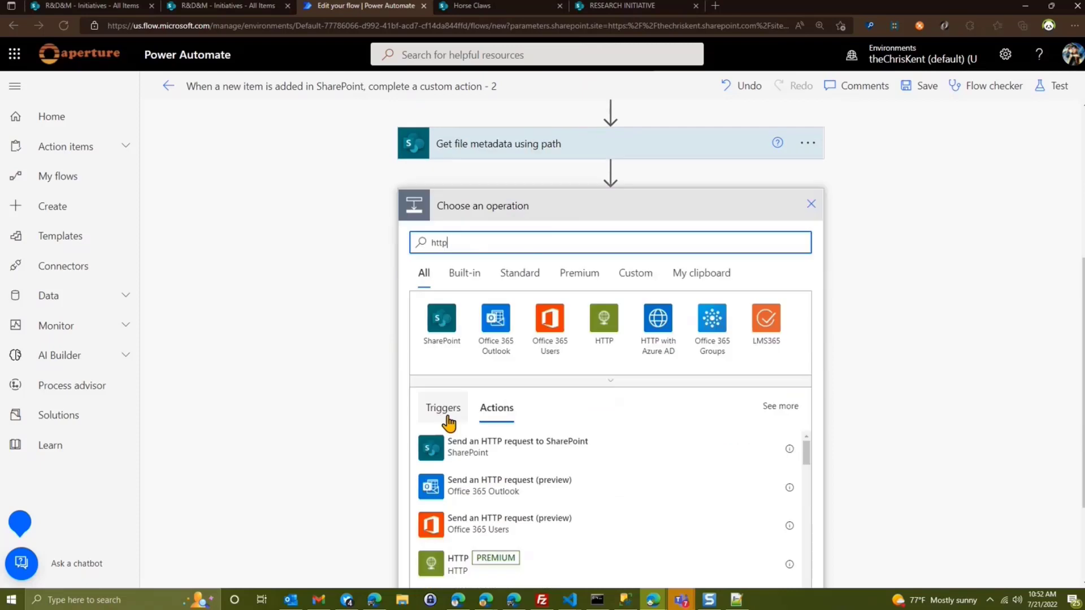
pyautogui.click(476, 442)
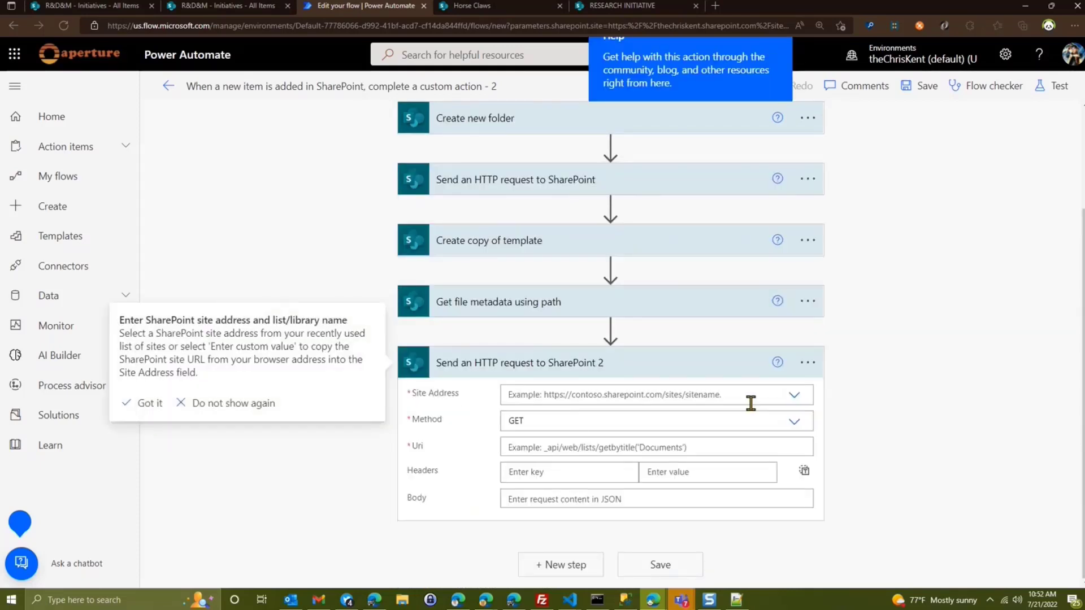
# Set the new HTTP request's site address to the R&D&M site and its method to POST
pyautogui.click(792, 395)
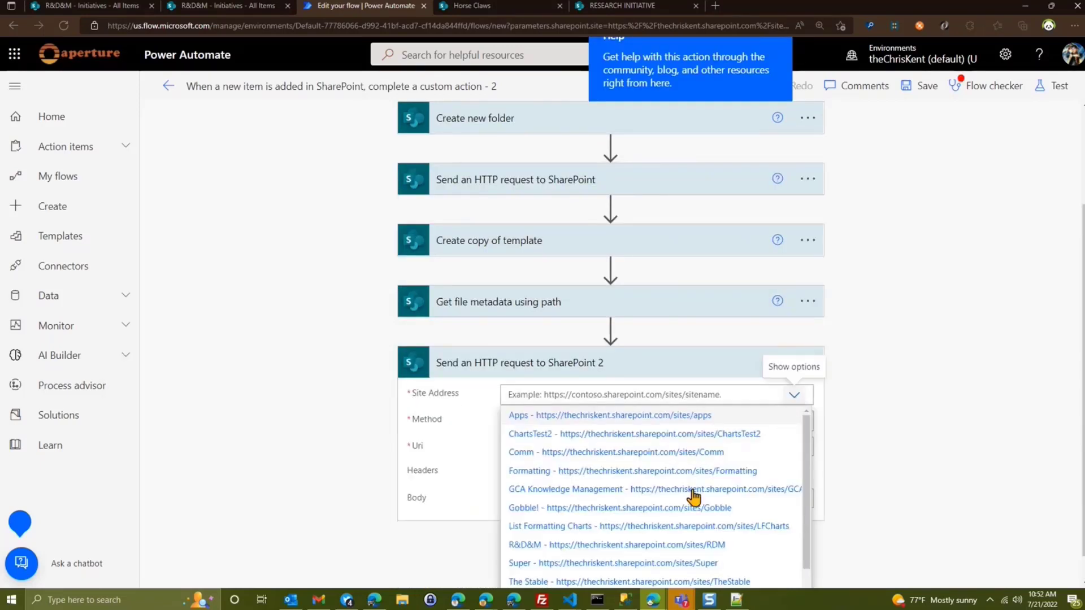
pyautogui.click(644, 546)
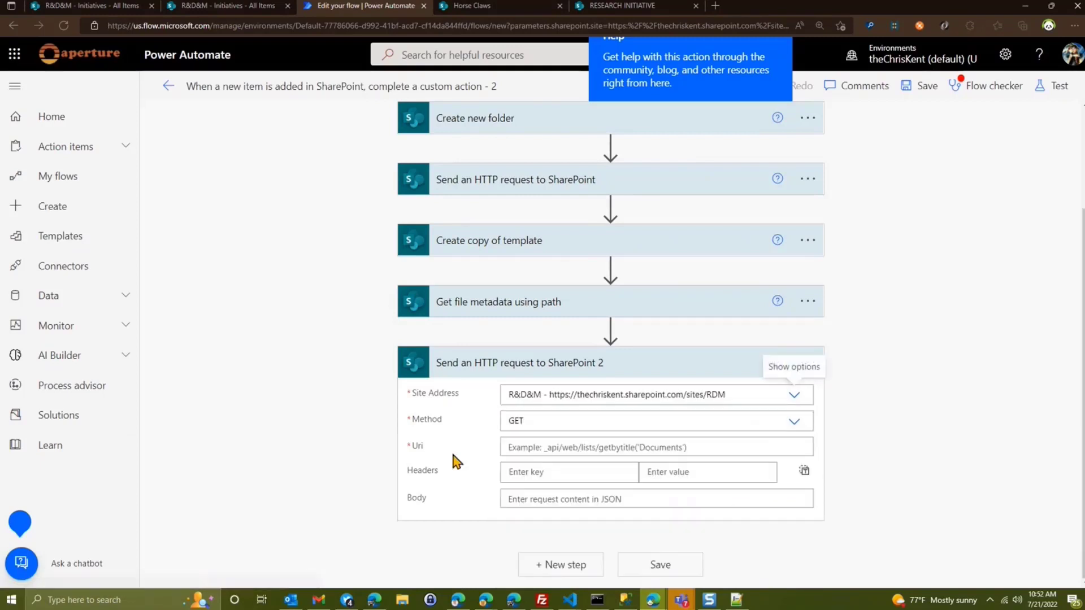
pyautogui.click(537, 425)
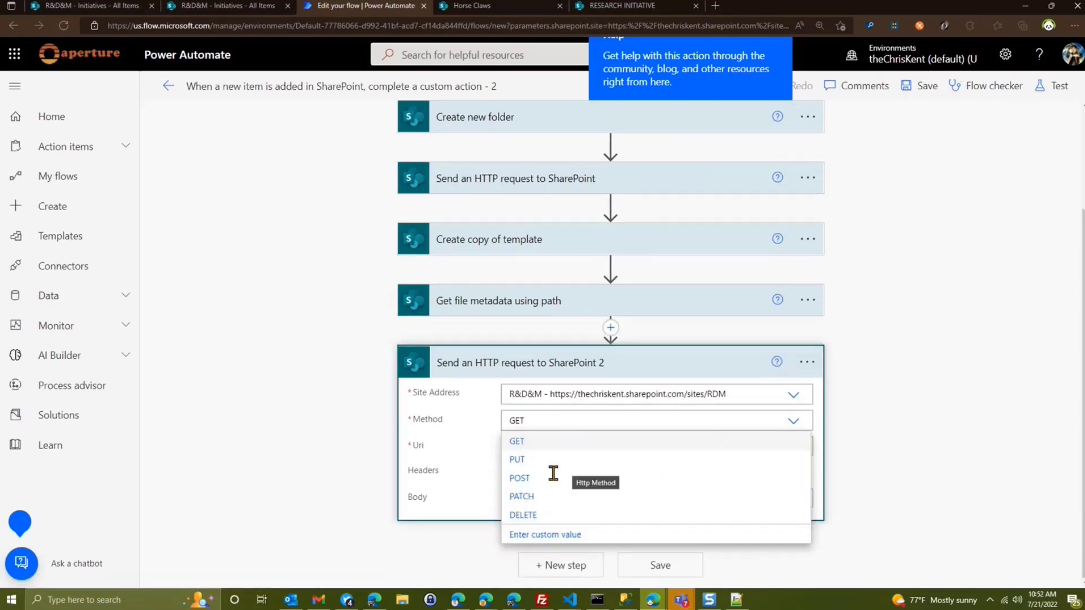
pyautogui.click(520, 478)
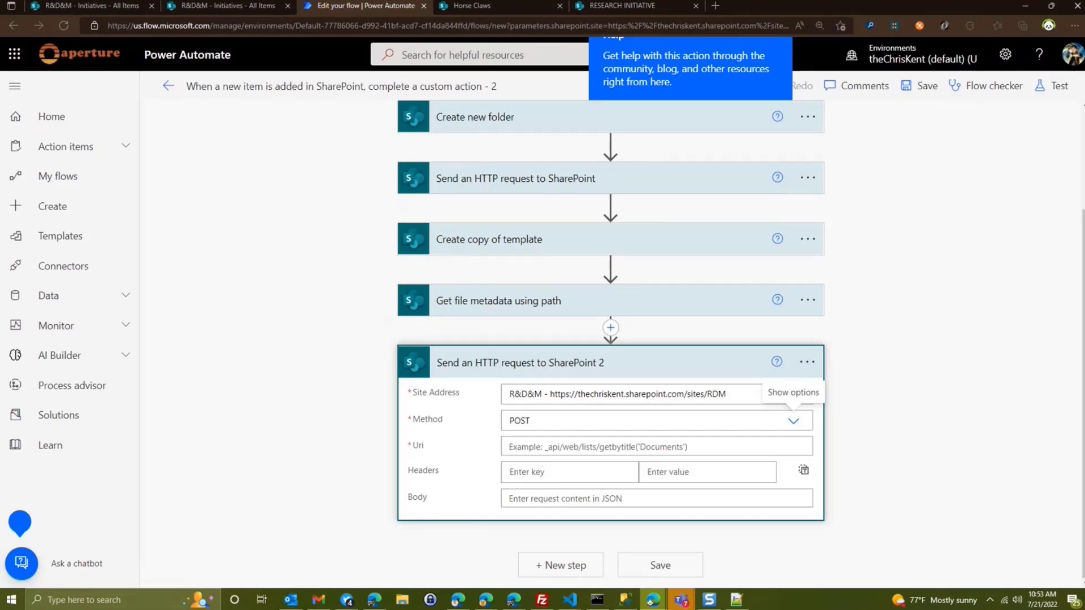
# Set the second HTTP request's Uri to _api/sitepages/pages(ItemId)/CheckOutPage, using the ItemId from Get file metadata using path
pyautogui.hotkey('alt', 'Tab')
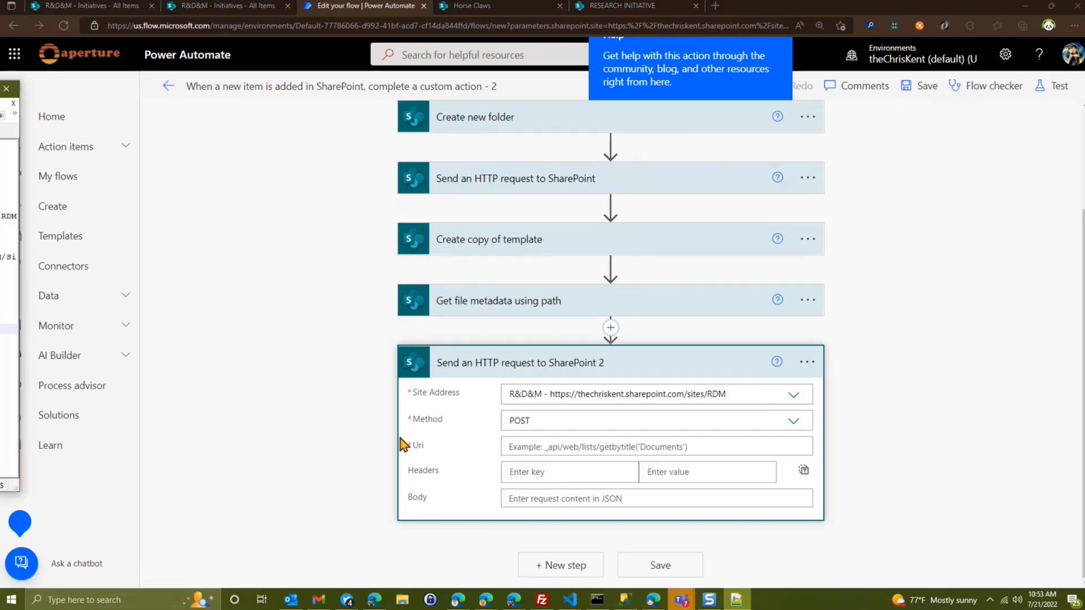
pyautogui.click(592, 448)
pyautogui.write('_api/sitepages/pages(PAGEITEMID)/CheckOutPage')
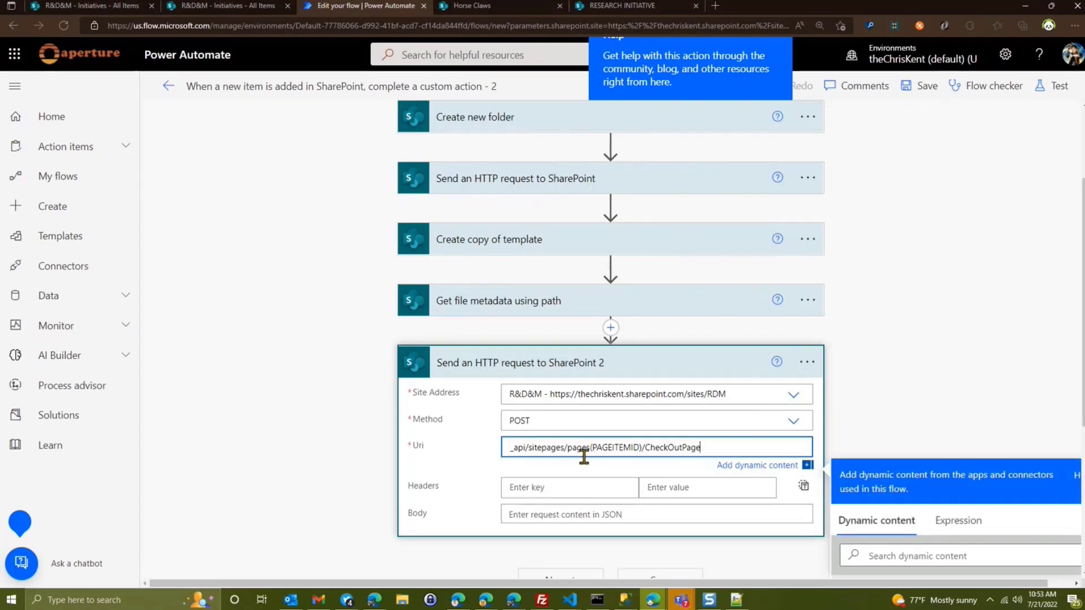
pyautogui.click(640, 447)
pyautogui.press('BackSpace')
pyautogui.press('BackSpace')
pyautogui.press('BackSpace')
pyautogui.press('BackSpace')
pyautogui.press('BackSpace')
pyautogui.press('BackSpace')
pyautogui.press('BackSpace')
pyautogui.press('BackSpace')
pyautogui.press('BackSpace')
pyautogui.press('BackSpace')
pyautogui.scroll(-4, 860, 311)
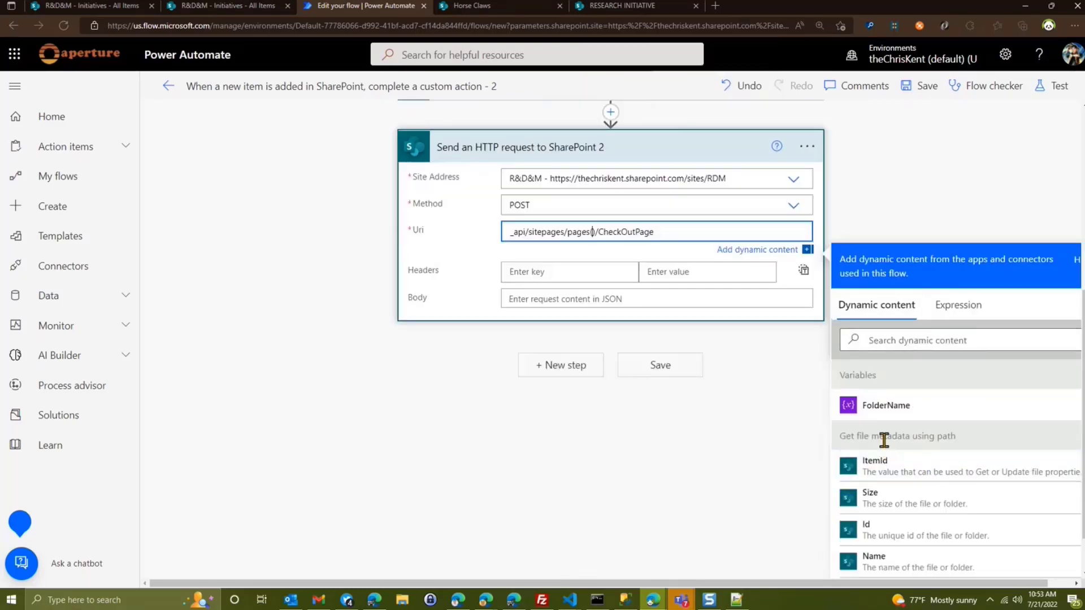
pyautogui.click(879, 468)
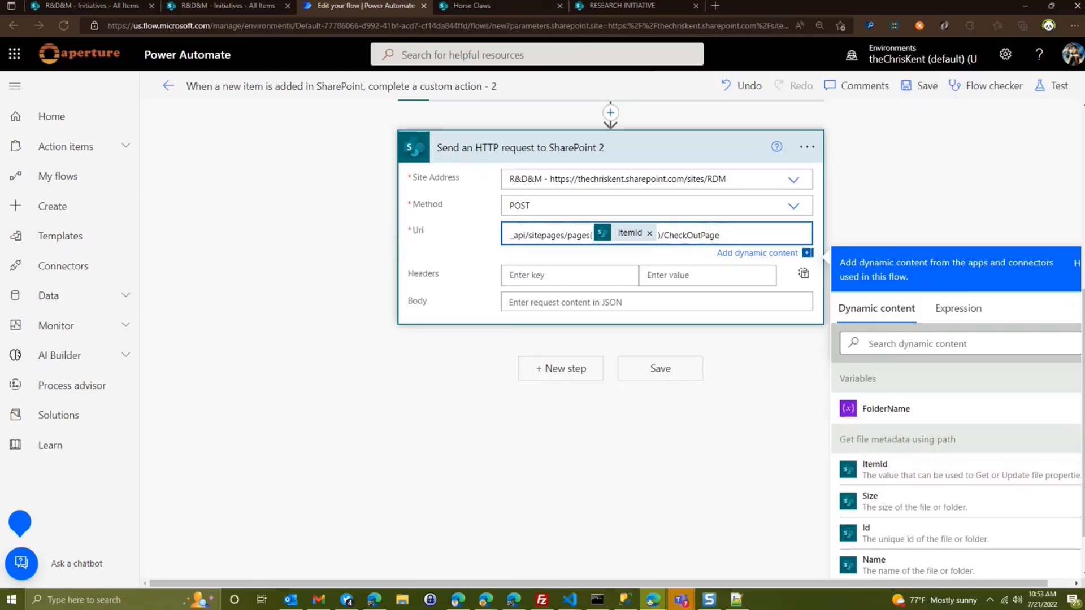
# Search the operations for "http" and add another Send an HTTP request to SharePoint action at the flow's end
pyautogui.click(571, 369)
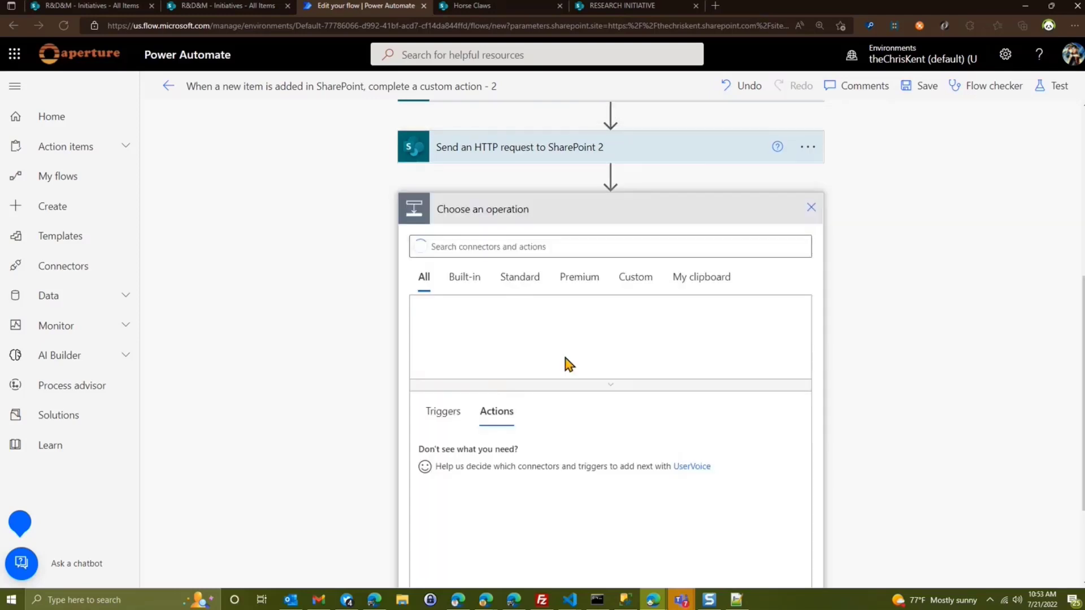
pyautogui.click(544, 247)
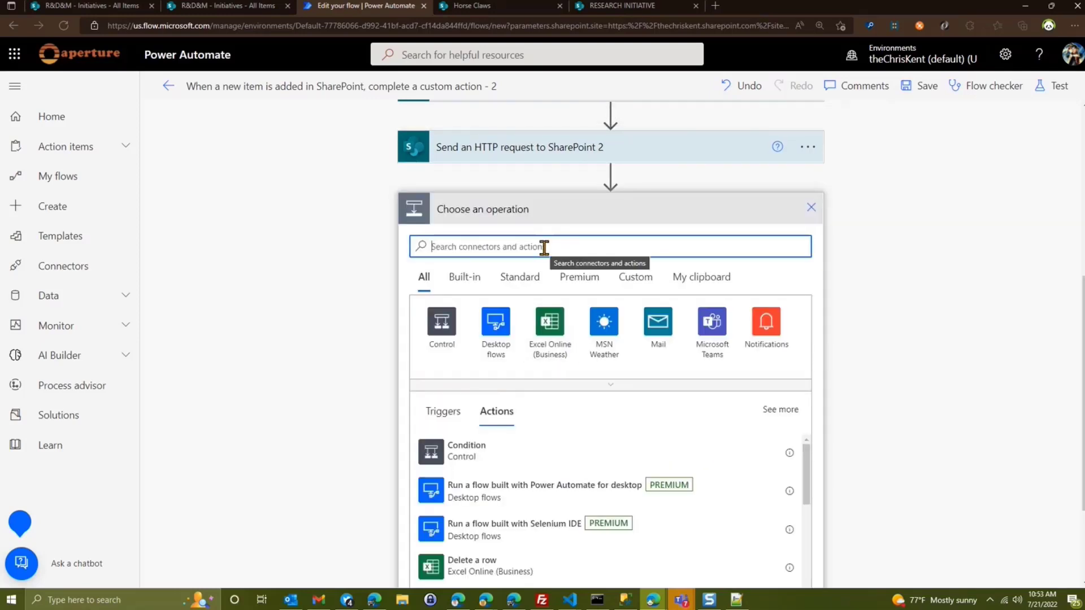
pyautogui.write('http')
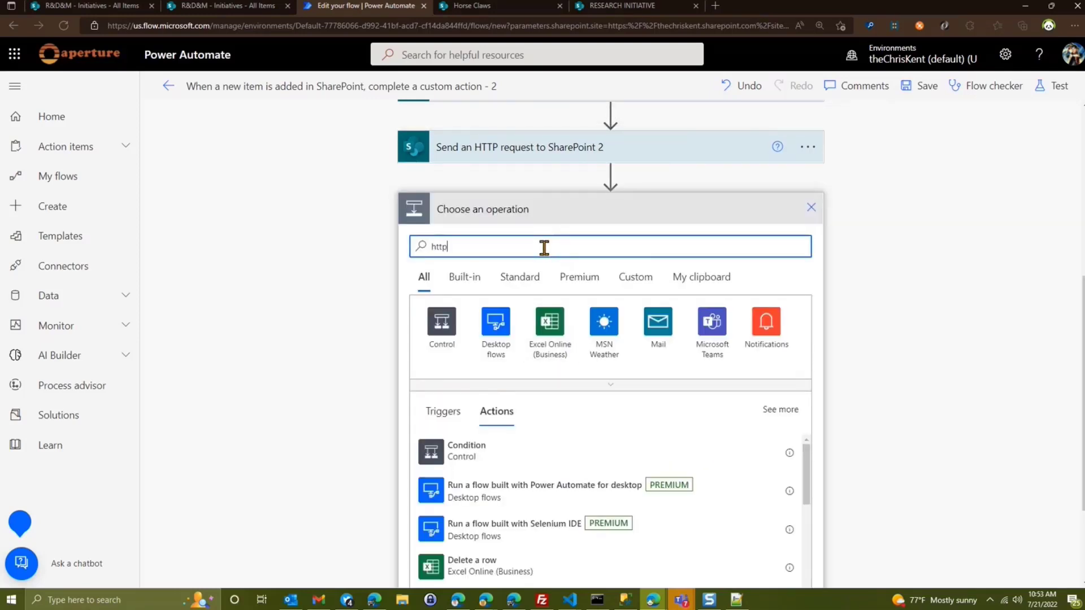
pyautogui.click(514, 383)
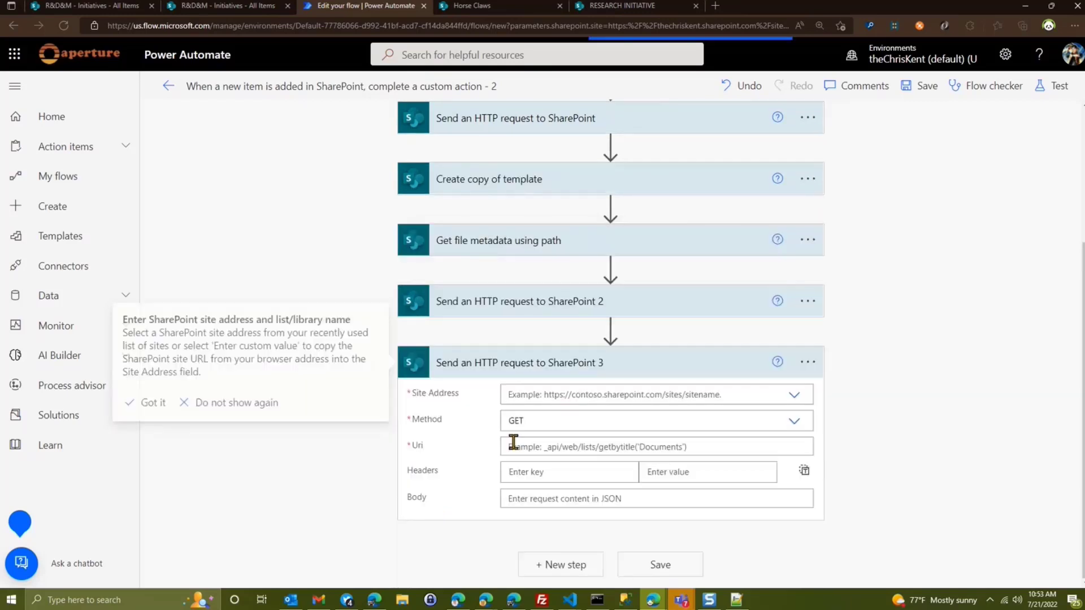
# Point the third HTTP request at the R&D&M site and set its method to POST
pyautogui.click(800, 398)
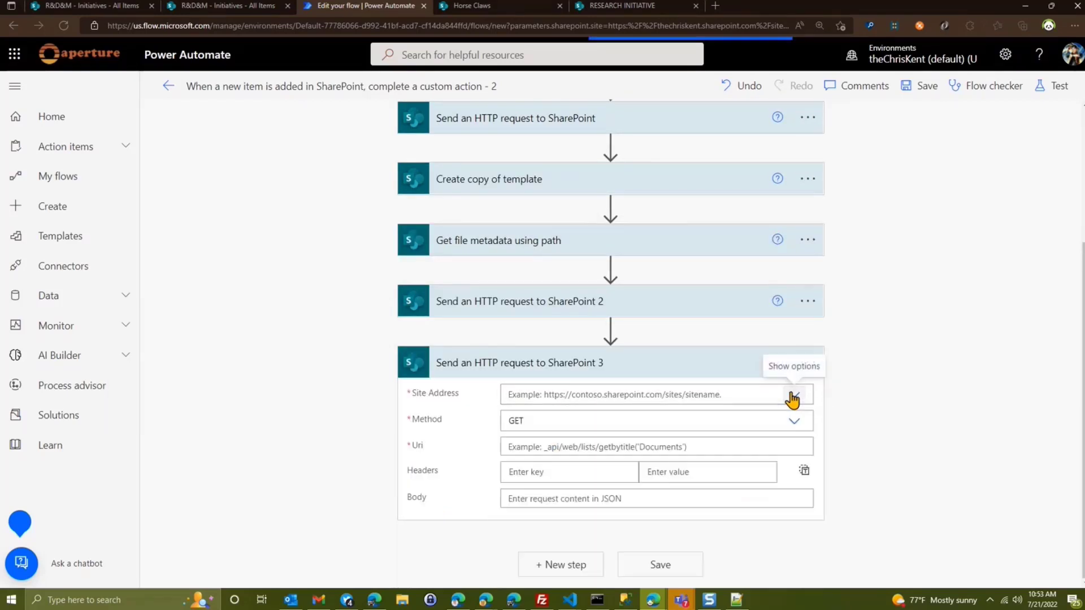
pyautogui.click(800, 397)
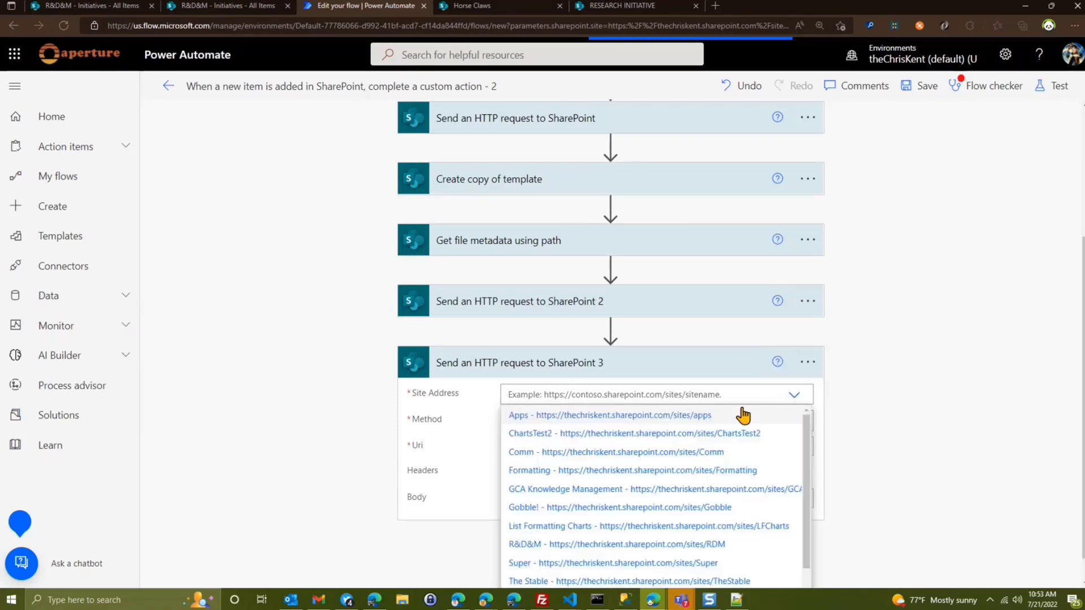
pyautogui.click(566, 546)
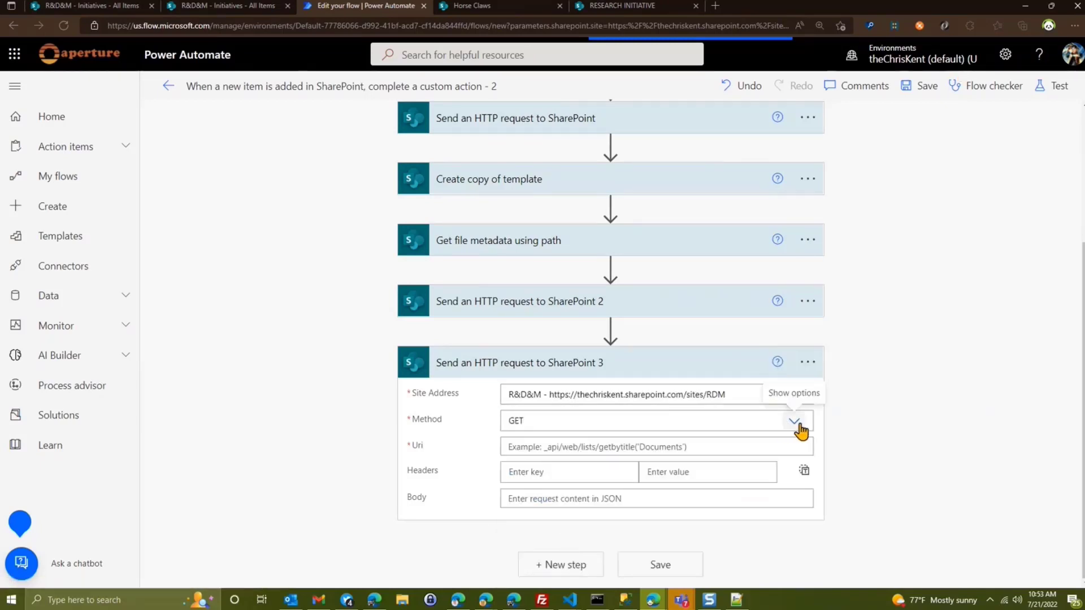
pyautogui.click(796, 422)
pyautogui.click(534, 479)
# Set the third HTTP request's Uri to _api/sitepages/pages(ItemId)/savepageasdraft, using the ItemId from Get file metadata using path
pyautogui.hotkey('alt', 'Tab')
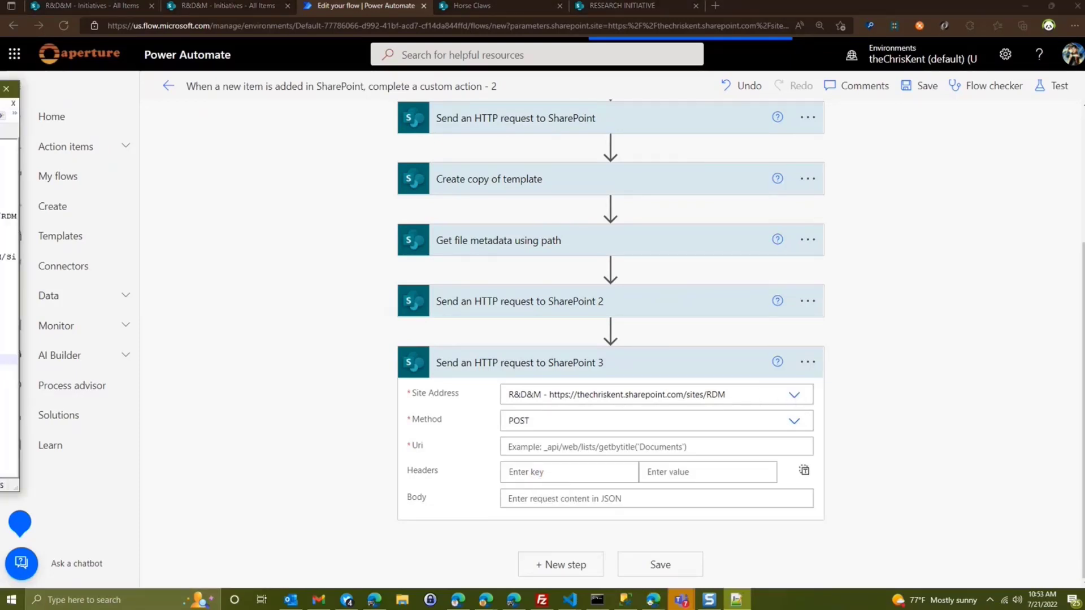
pyautogui.click(613, 447)
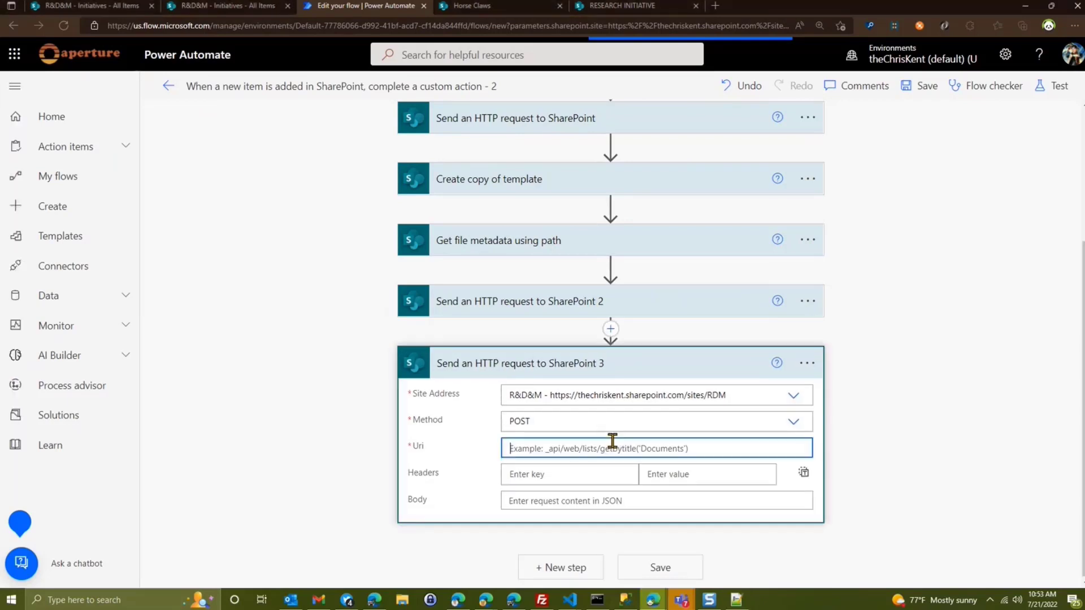
pyautogui.write('_api/sitepages/pages(PAGEITEMID)/savepageasdraft')
pyautogui.click(639, 449)
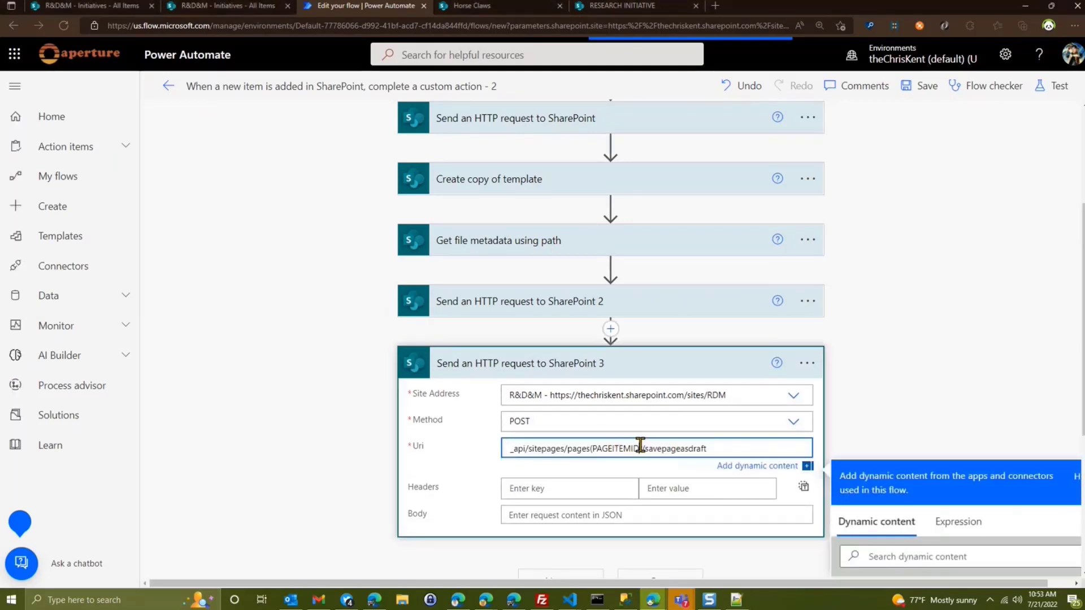
pyautogui.press('BackSpace')
pyautogui.press('BackSpace')
pyautogui.press('BackSpace')
pyautogui.press('BackSpace')
pyautogui.press('BackSpace')
pyautogui.press('BackSpace')
pyautogui.press('BackSpace')
pyautogui.press('BackSpace')
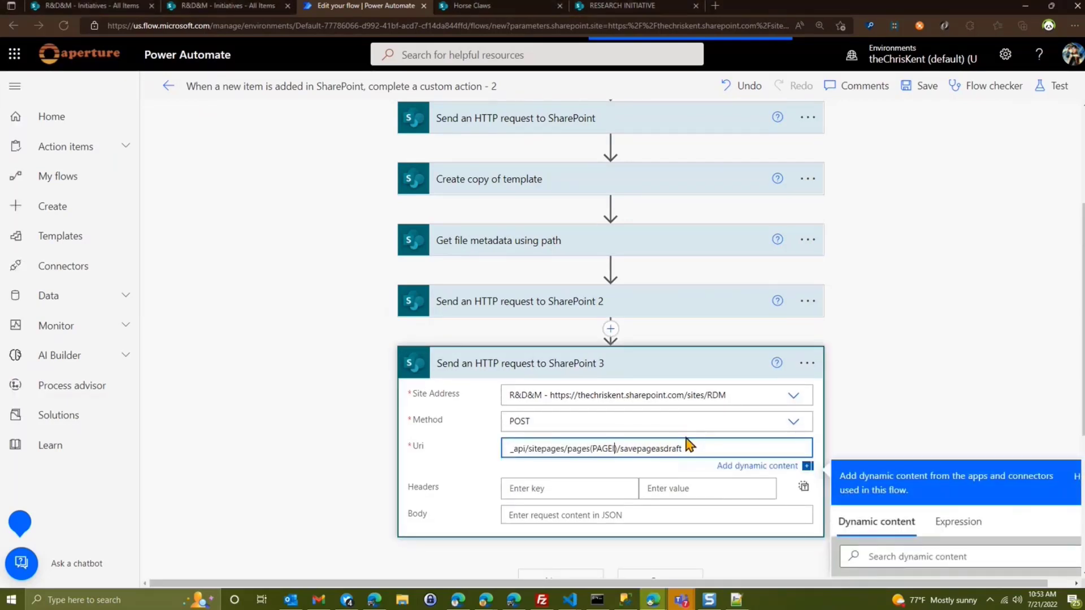
pyautogui.press('BackSpace')
pyautogui.scroll(-4, 952, 375)
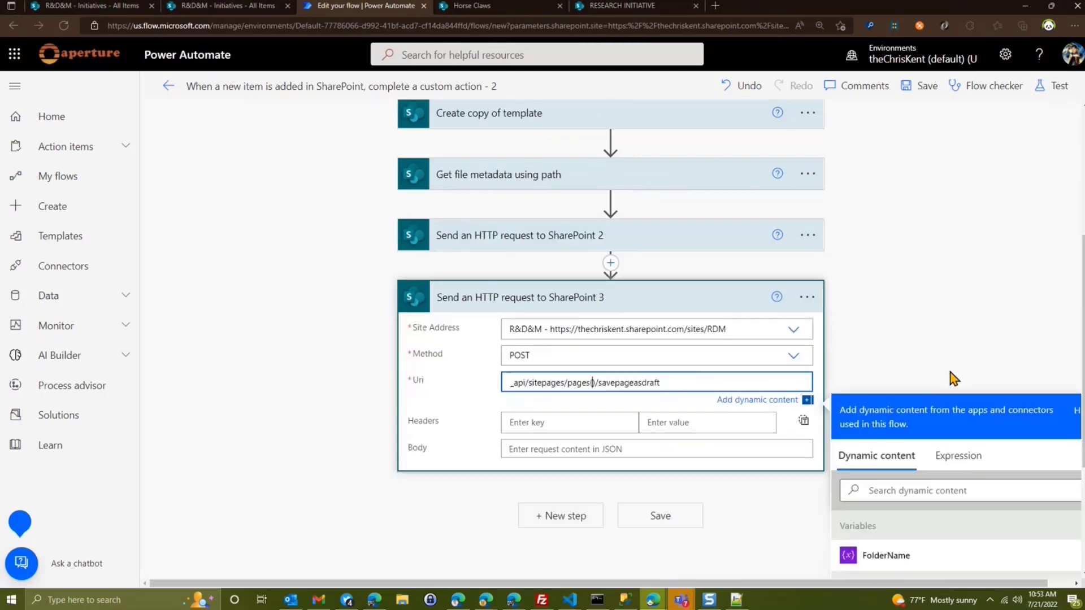
pyautogui.click(887, 532)
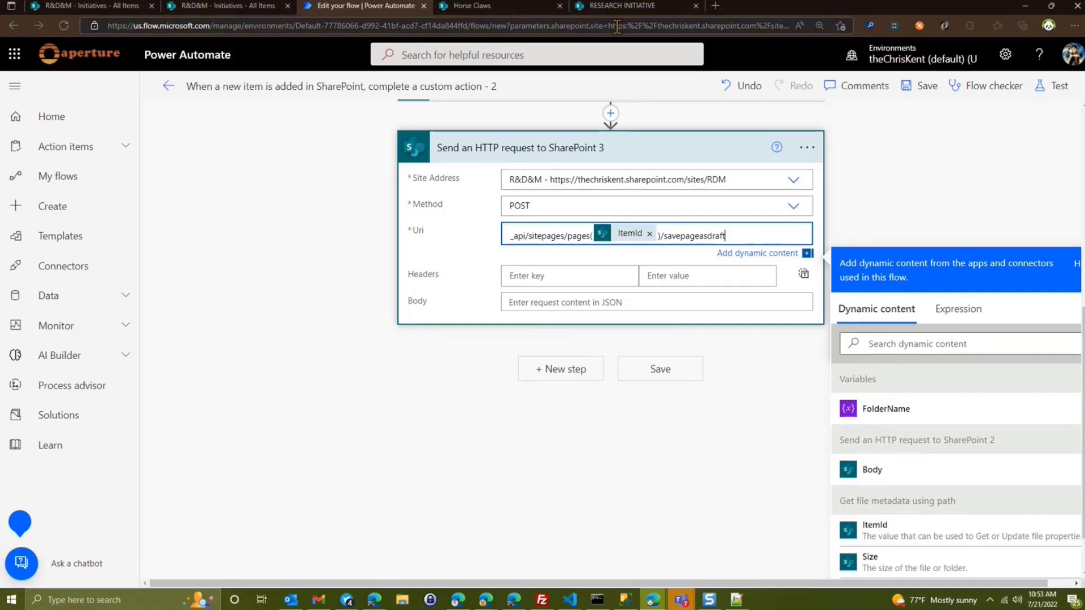
# Switch to the RESEARCH INITIATIVE template page, open the browser's developer tools and stop the network recording
pyautogui.click(621, 8)
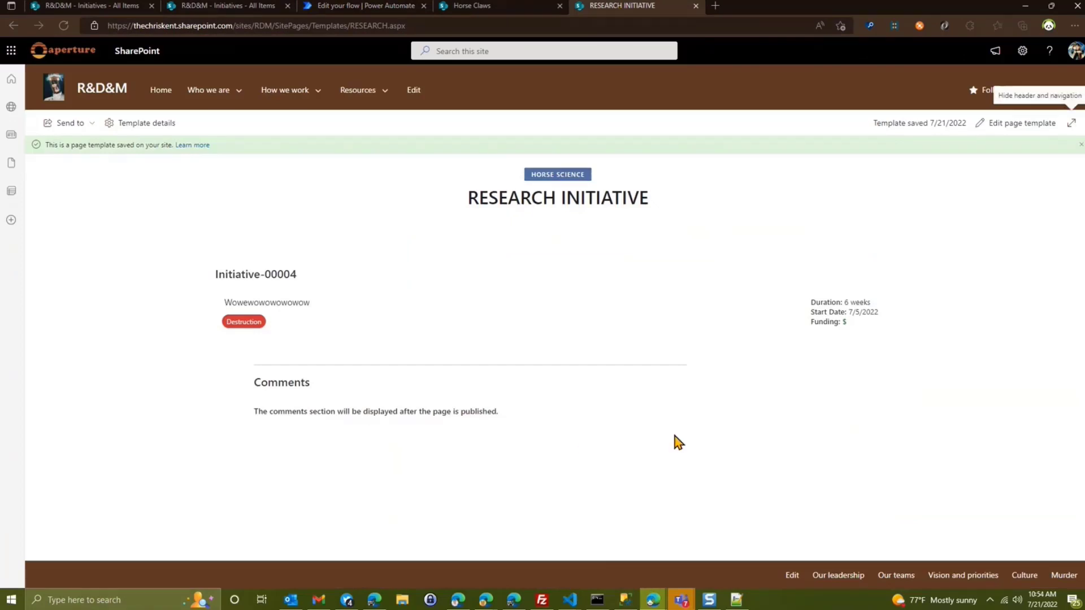
pyautogui.press('F12')
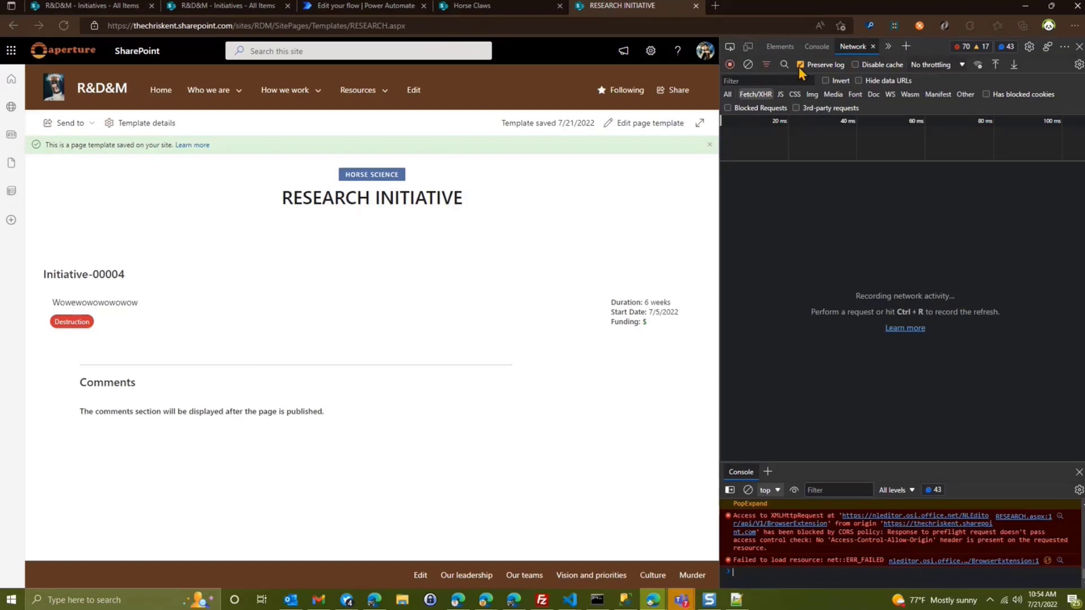
pyautogui.click(729, 65)
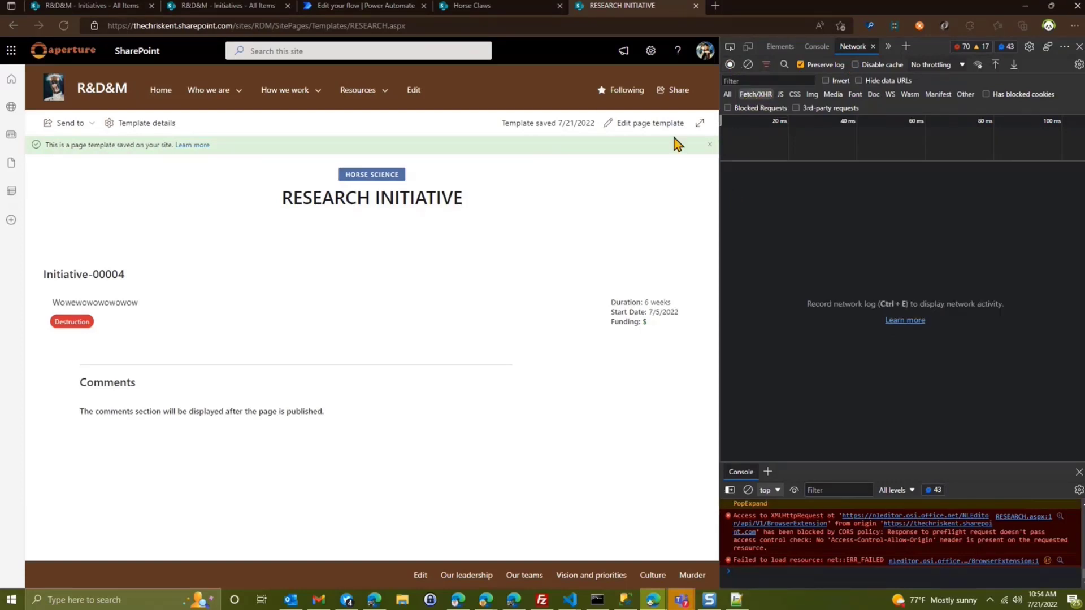
# Edit the RESEARCH INITIATIVE page template, start network recording and save the template to capture its save request
pyautogui.click(650, 123)
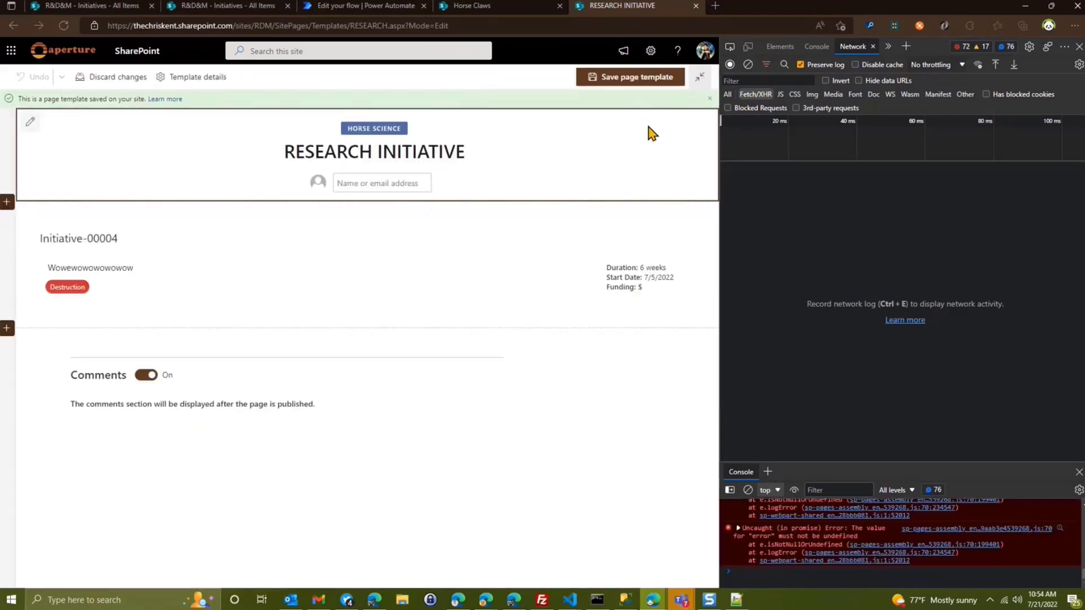
pyautogui.click(607, 84)
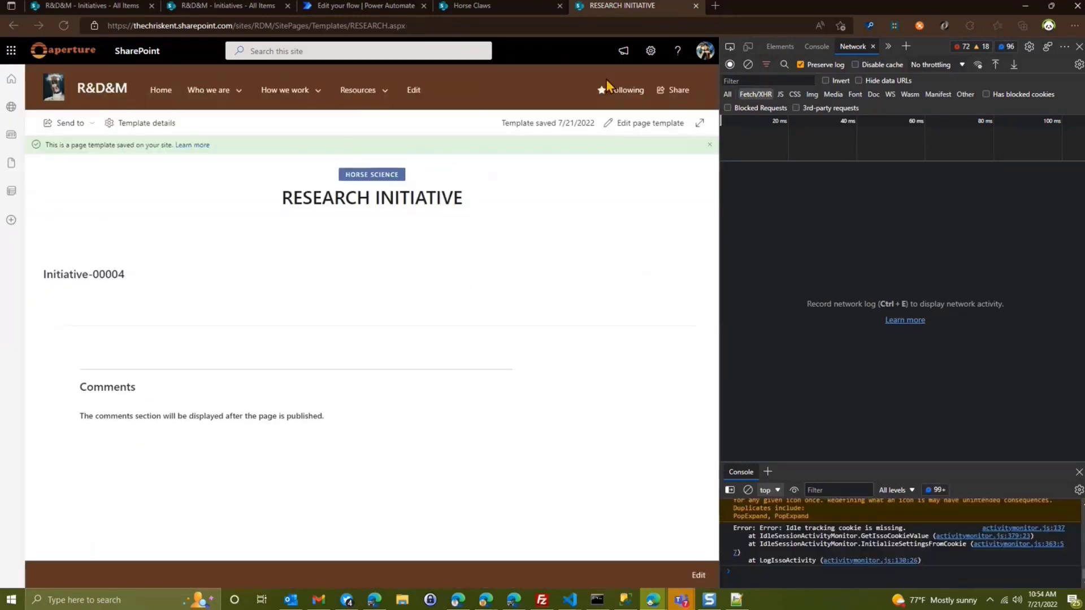
pyautogui.click(635, 122)
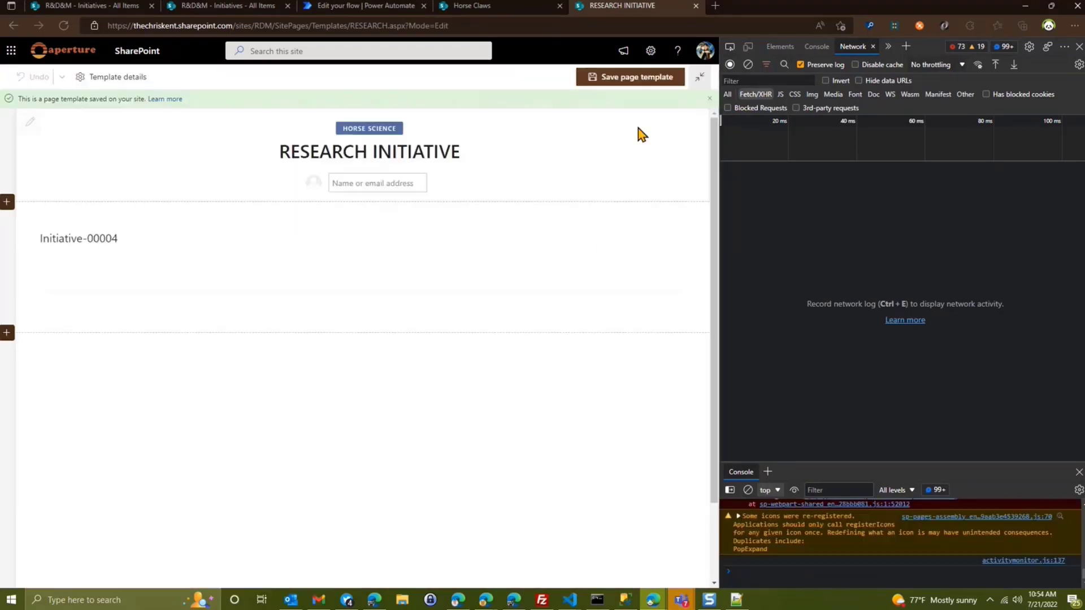
pyautogui.click(735, 65)
pyautogui.click(640, 85)
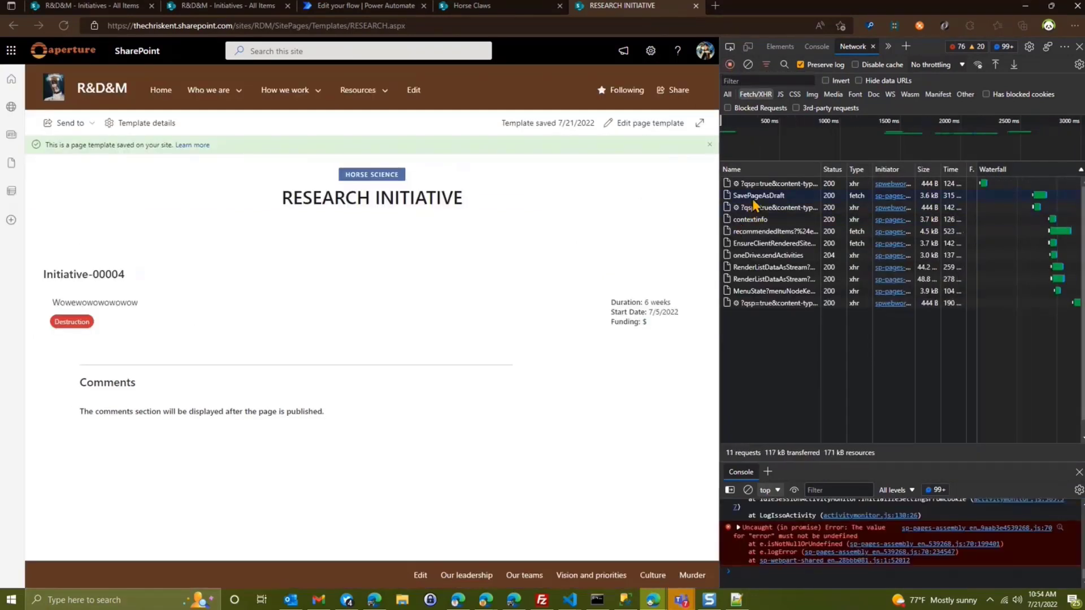
# Show the source of the SavePageAsDraft request's payload and copy the whole JSON
pyautogui.click(755, 196)
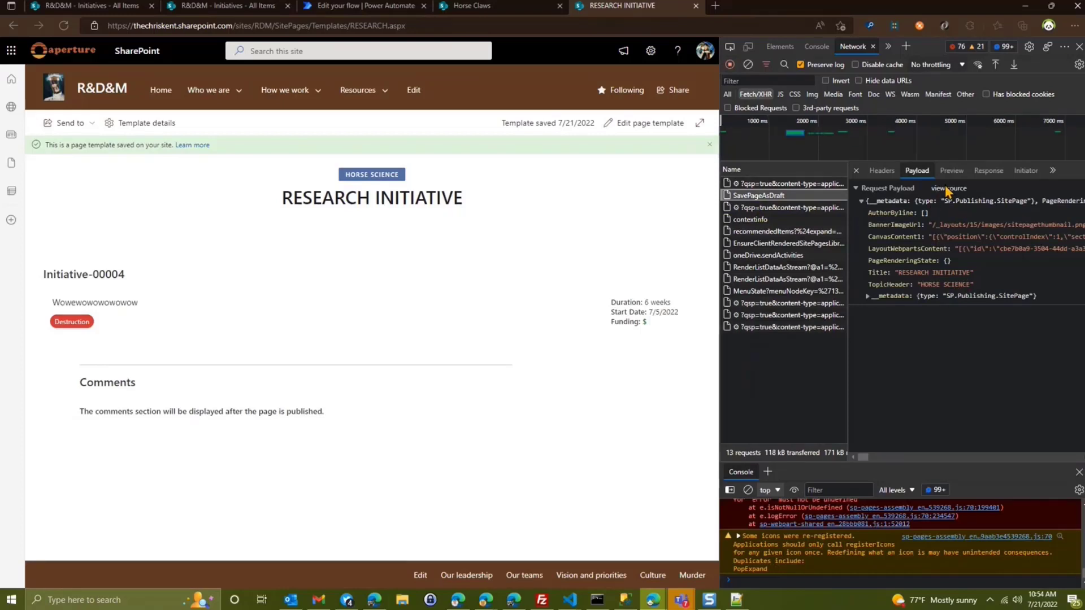
pyautogui.click(949, 189)
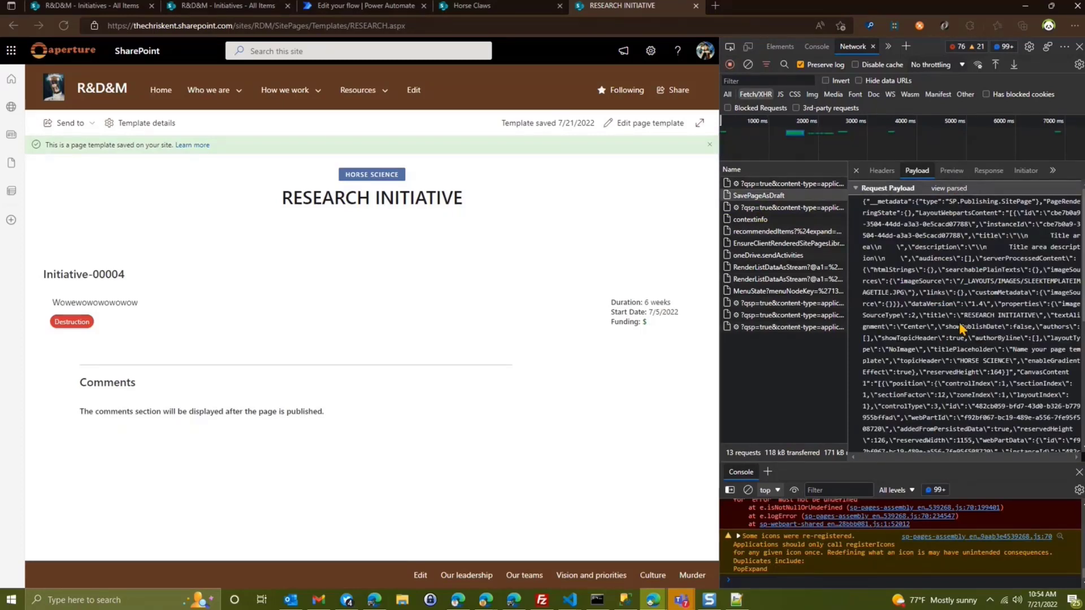
pyautogui.scroll(-5, 967, 339)
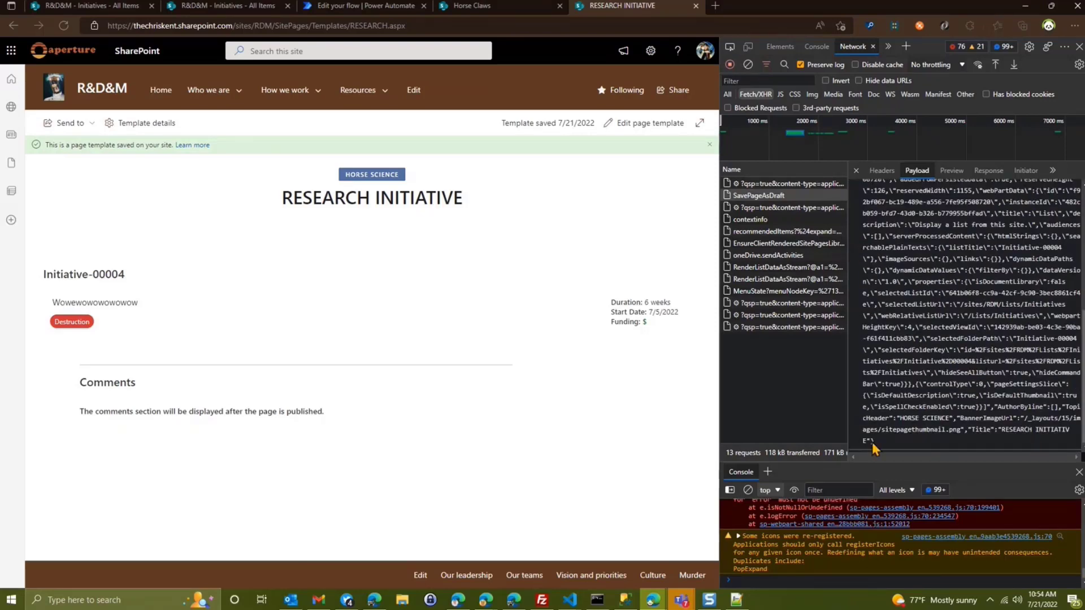
pyautogui.hotkey('ctrl', 'a')
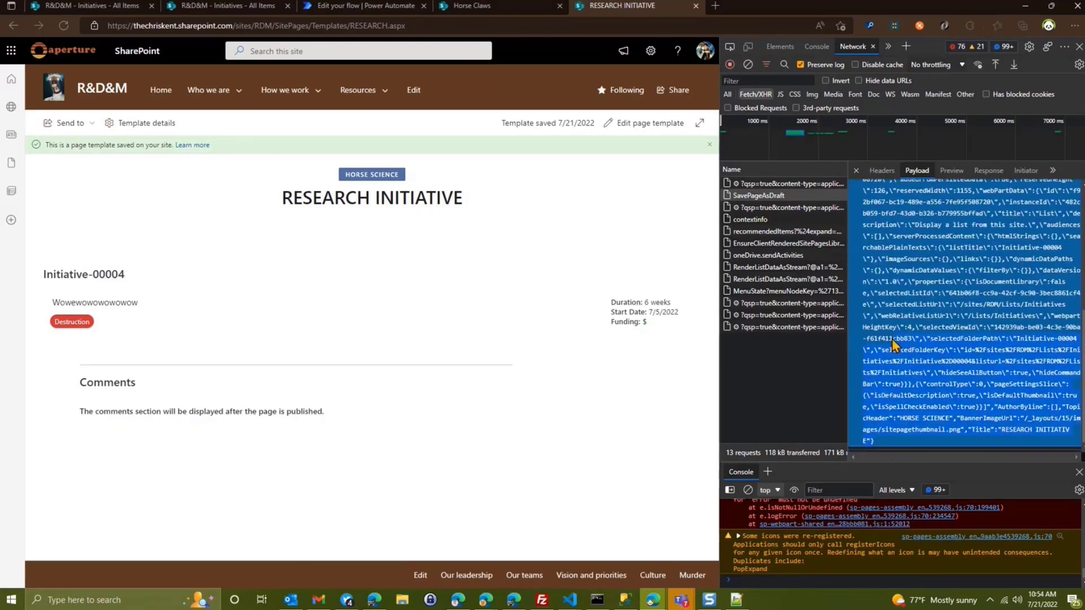
pyautogui.scroll(5, 899, 350)
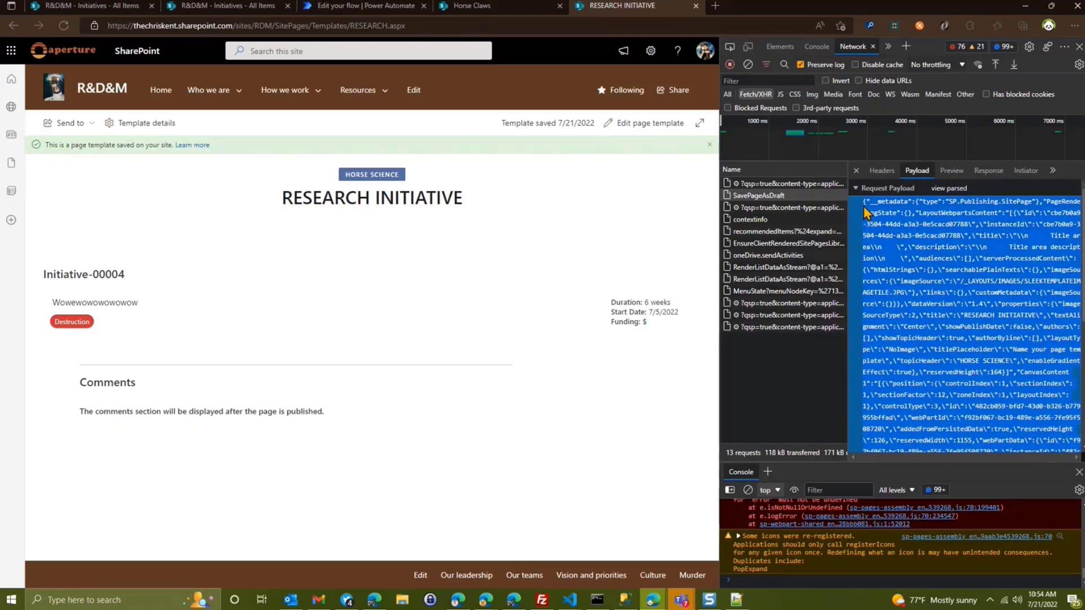
pyautogui.rightClick(899, 211)
pyautogui.click(897, 217)
# Switch to the flow and paste the copied payload into the Body of the third HTTP request
pyautogui.click(353, 9)
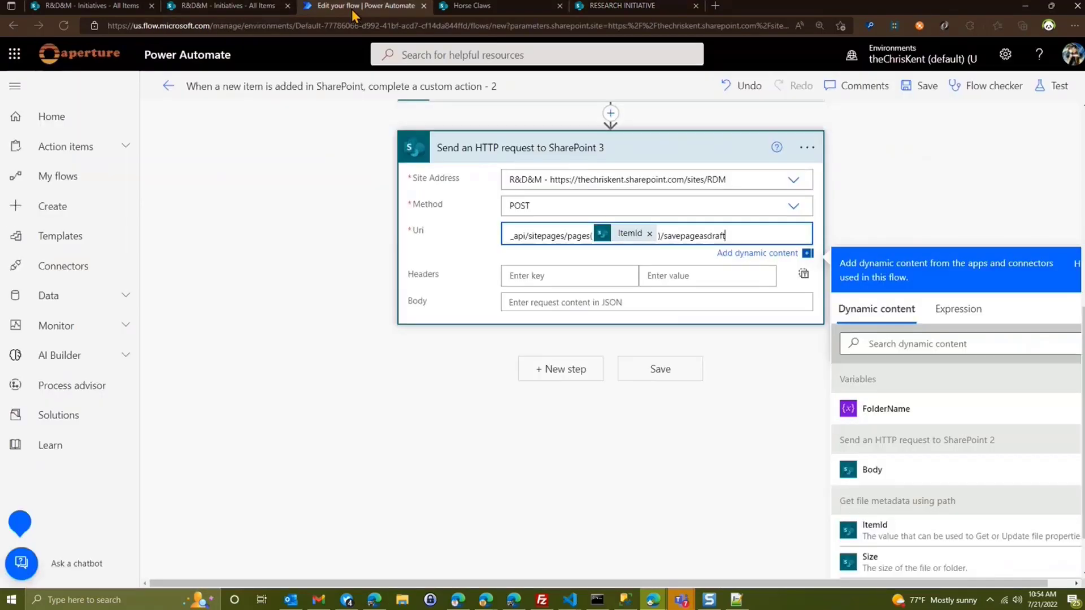
pyautogui.click(575, 305)
pyautogui.rightClick(575, 307)
pyautogui.click(626, 375)
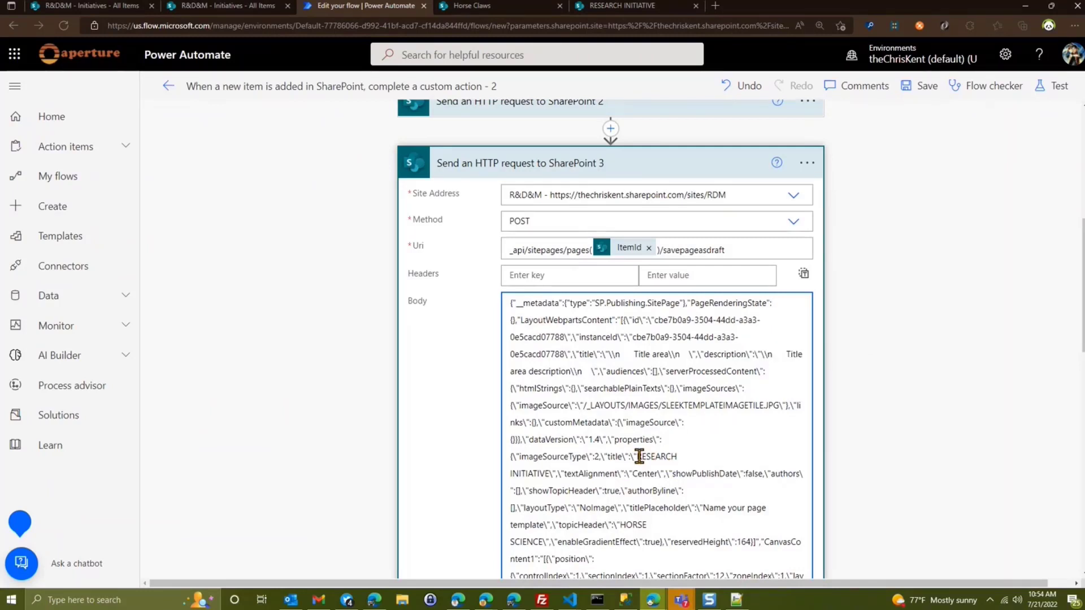
# In the Body's LayoutWebpartsContent, replace the title text RESEARCH INITIATIVE with the new item's Title dynamic content
pyautogui.moveTo(549, 472); pyautogui.dragTo(638, 463)
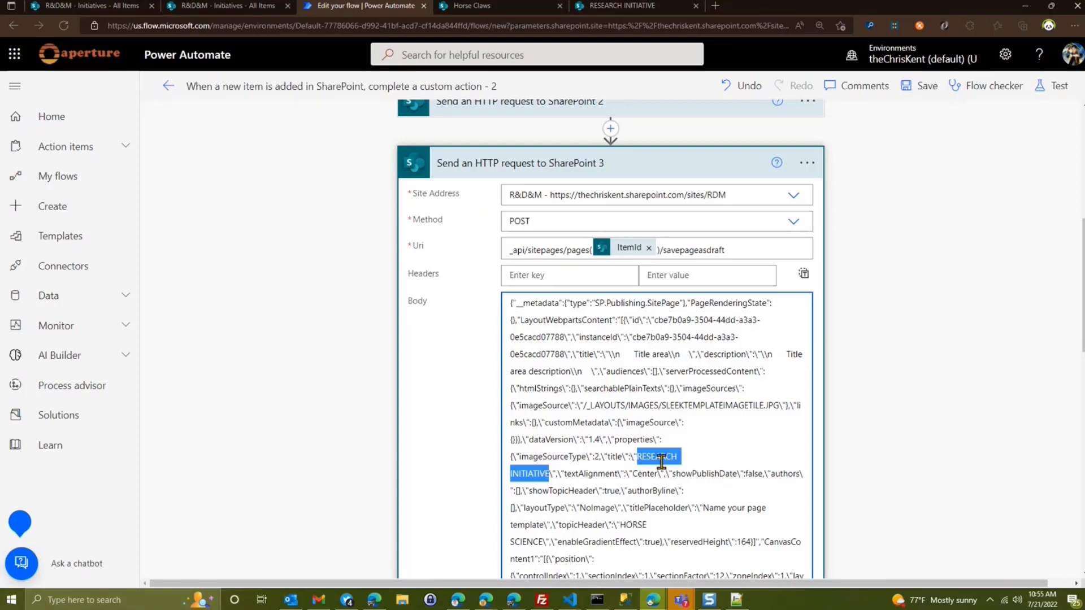
pyautogui.press('BackSpace')
pyautogui.scroll(-8, 661, 457)
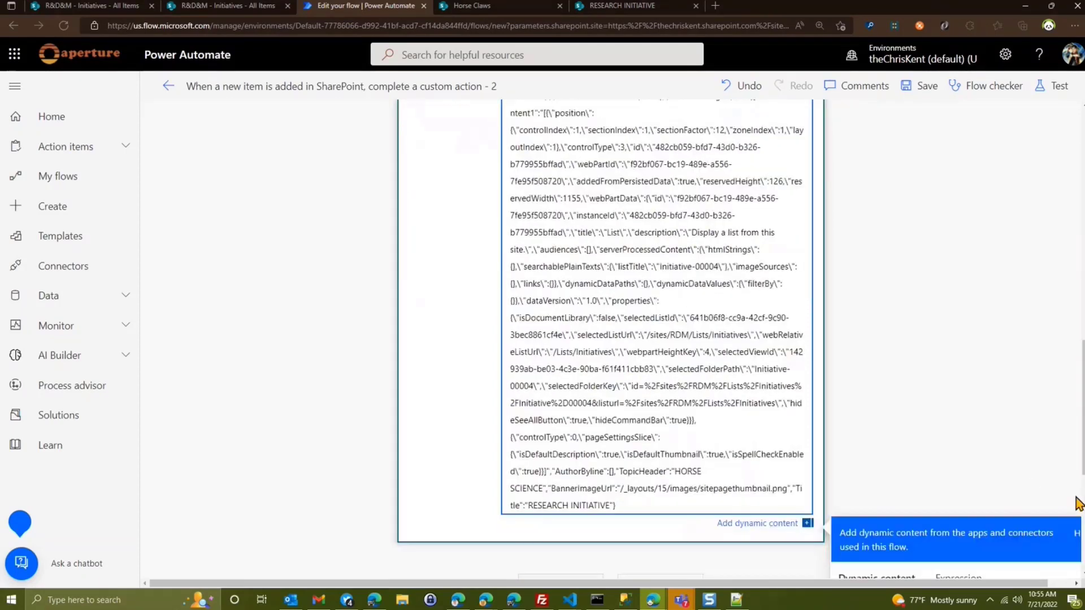
pyautogui.scroll(-4, 992, 512)
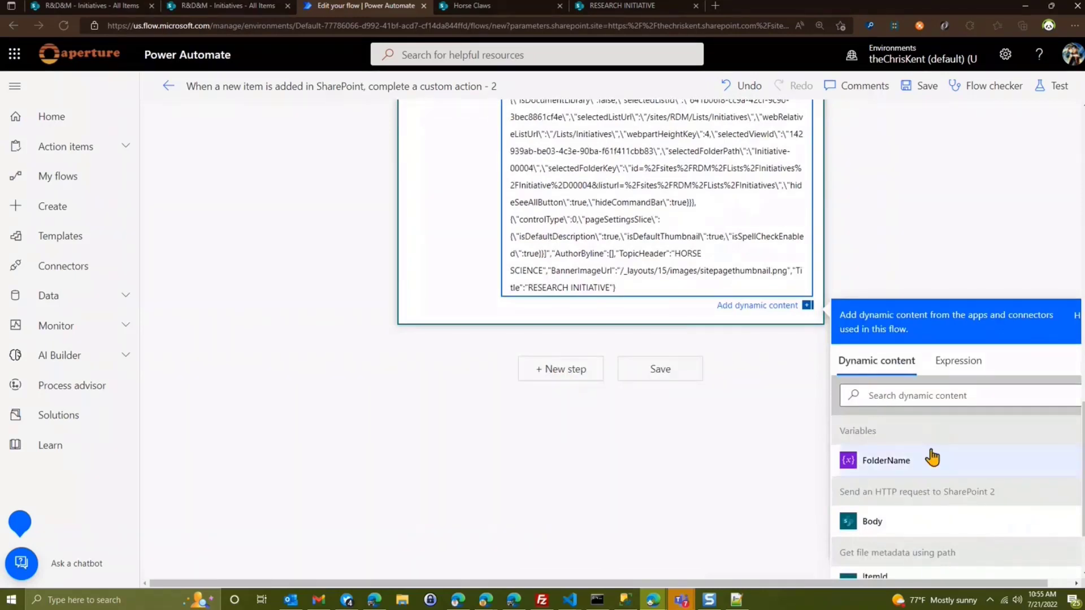
pyautogui.scroll(-2, 935, 469)
pyautogui.scroll(1, 934, 430)
pyautogui.click(925, 390)
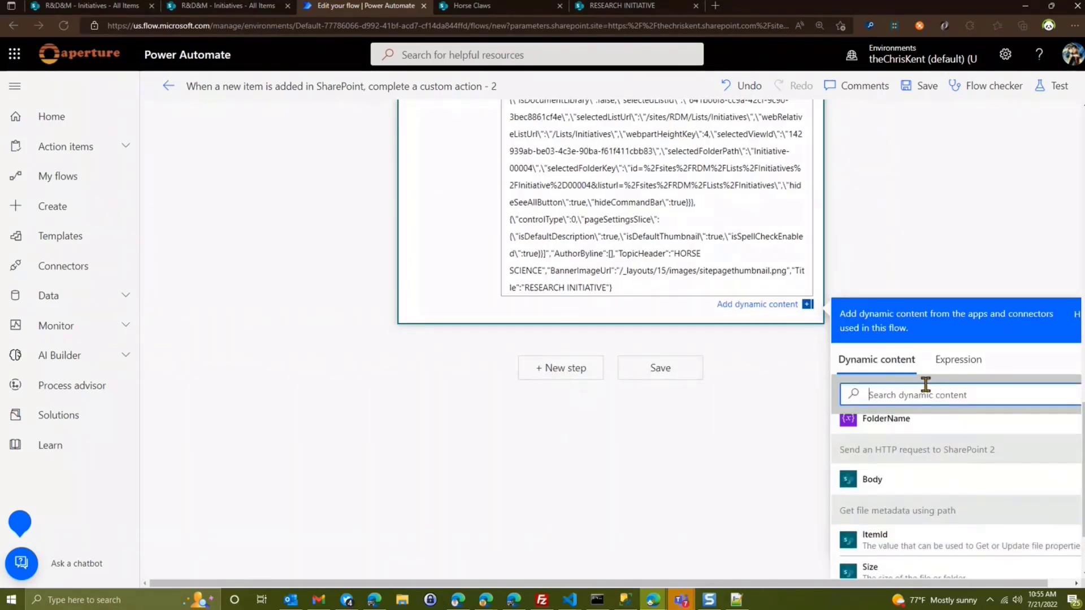
pyautogui.write('title')
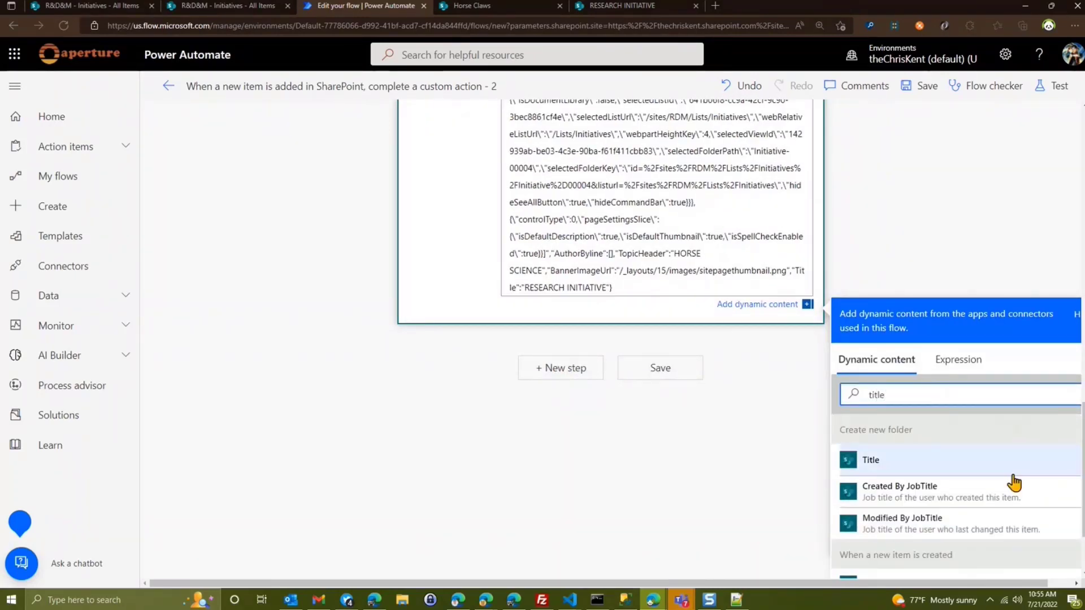
pyautogui.scroll(-2, 1012, 482)
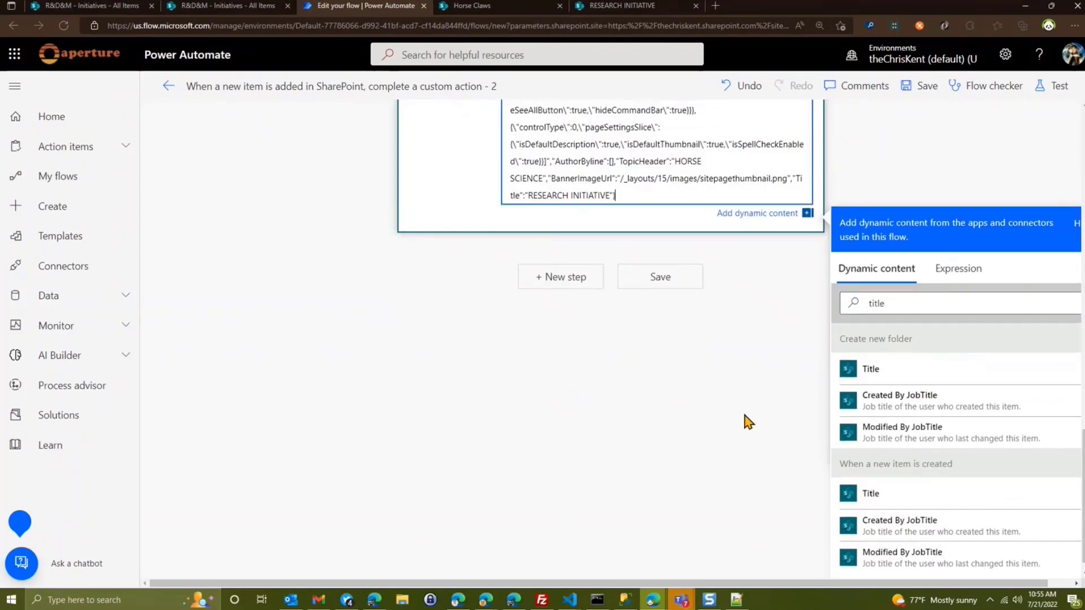
pyautogui.scroll(3, 743, 413)
pyautogui.scroll(9, 746, 416)
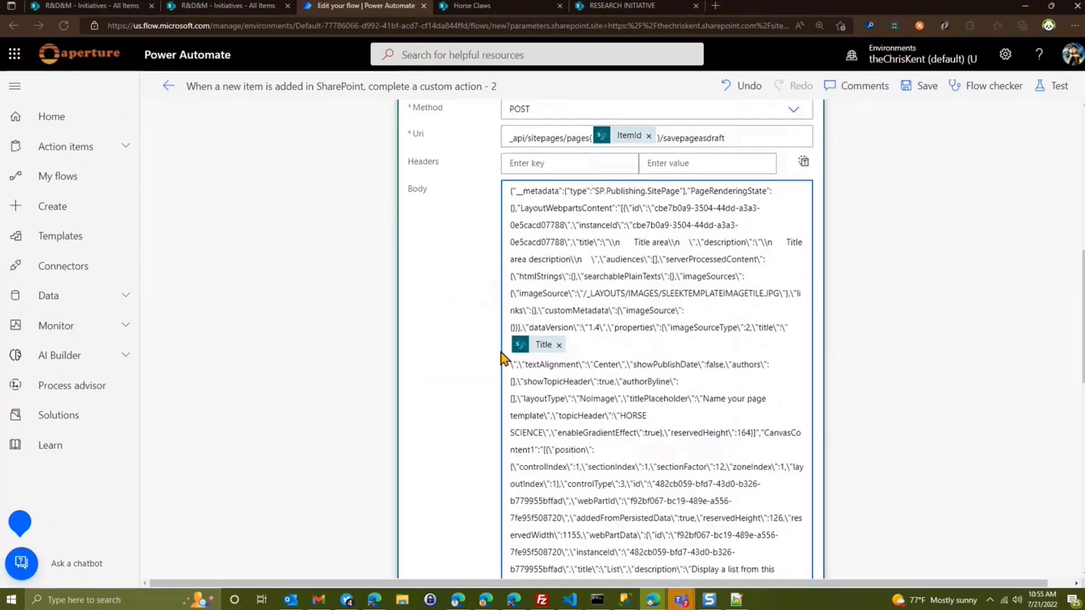
# Replace Initiative-00004 in the Body's selectedFolderPath with the FolderName variable
pyautogui.scroll(-3, 720, 411)
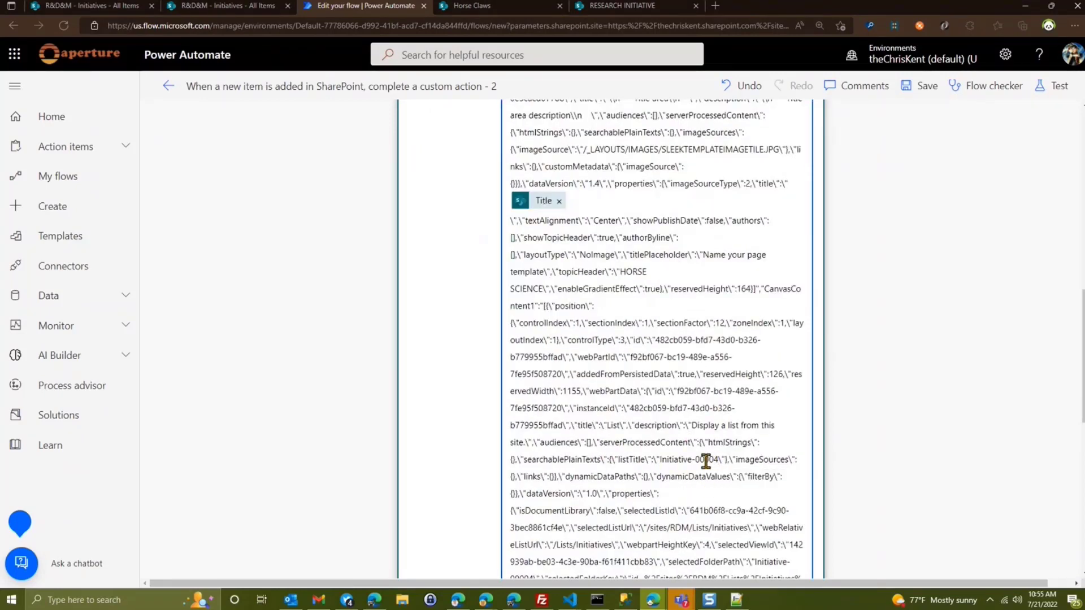
pyautogui.scroll(-1, 709, 460)
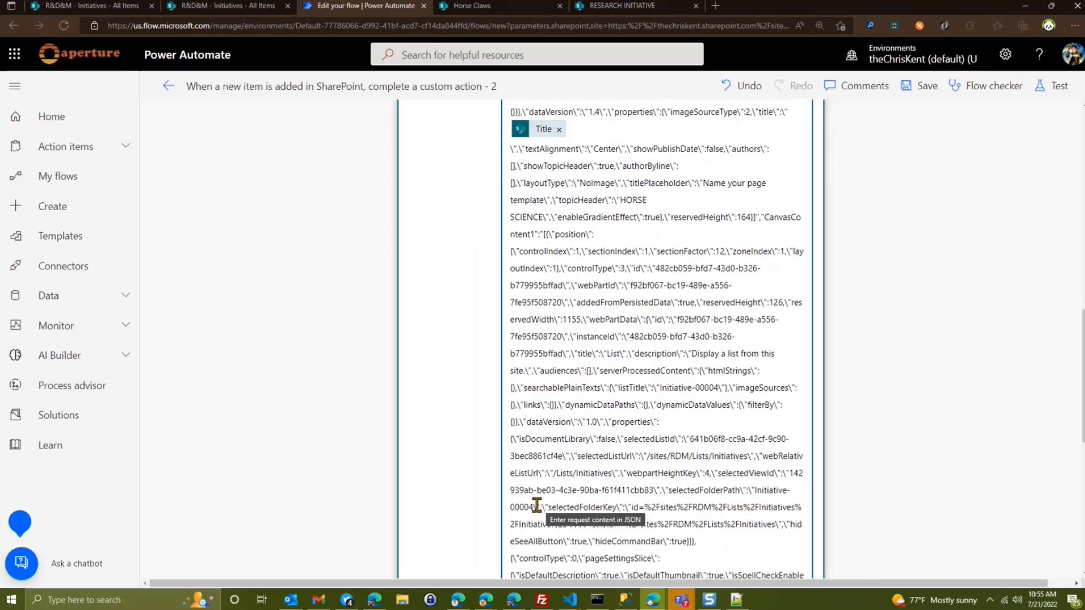
pyautogui.moveTo(536, 505); pyautogui.dragTo(756, 491)
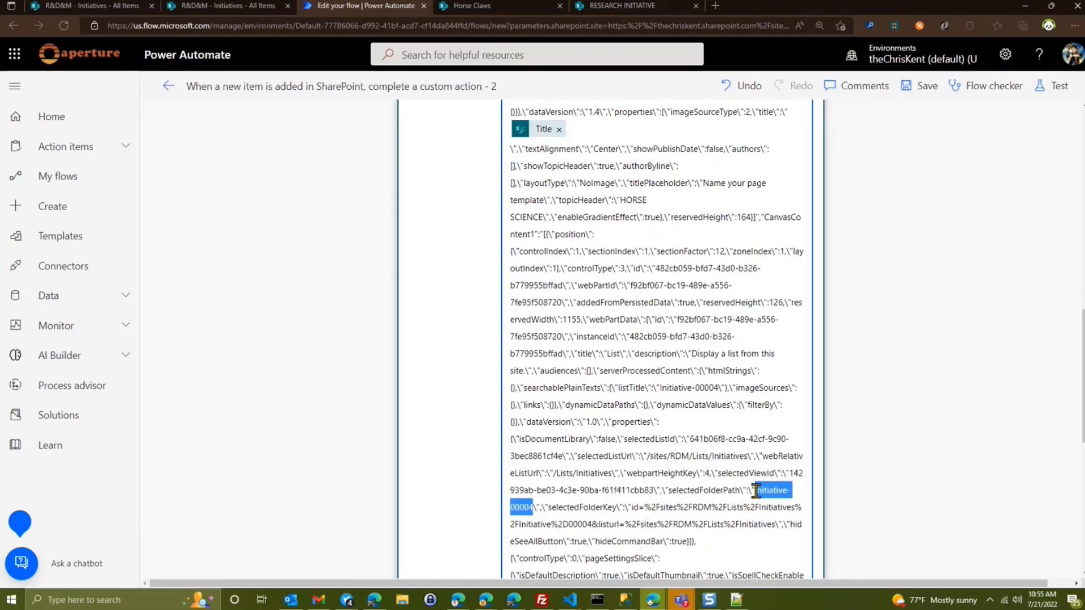
pyautogui.press('BackSpace')
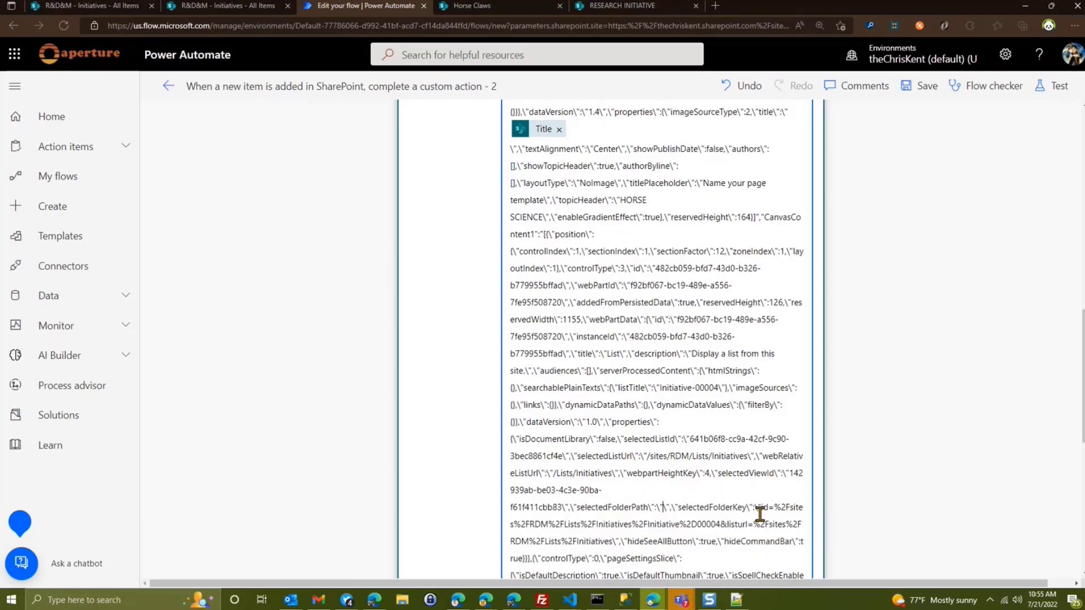
pyautogui.scroll(-6, 951, 498)
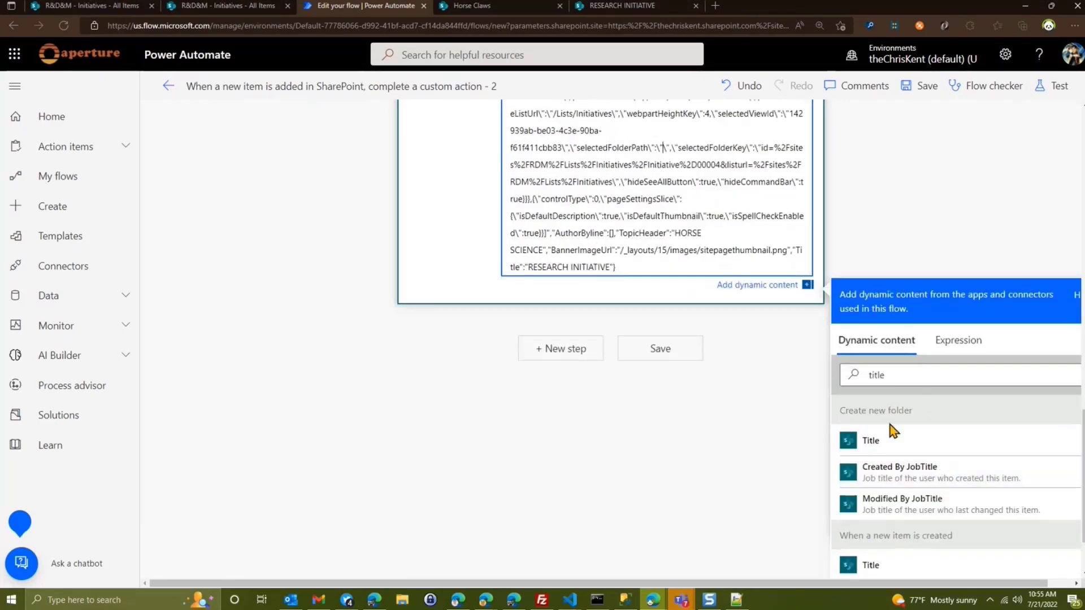
pyautogui.scroll(3, 889, 419)
pyautogui.scroll(-3, 892, 425)
pyautogui.click(918, 373)
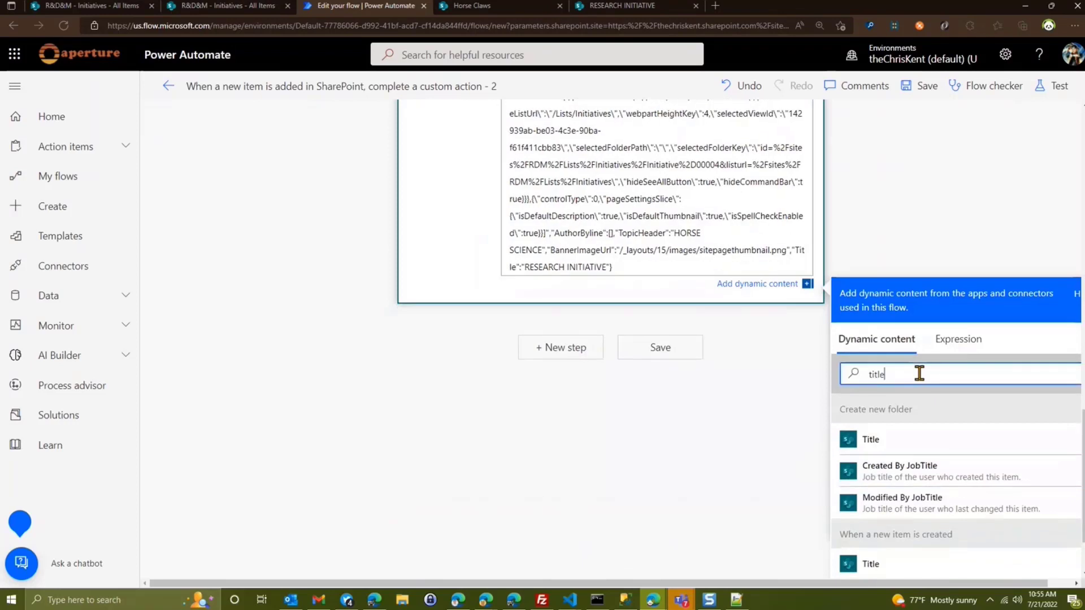
pyautogui.press('BackSpace')
pyautogui.press('BackSpace')
pyautogui.press('BackSpace')
pyautogui.press('BackSpace')
pyautogui.press('BackSpace')
pyautogui.click(900, 447)
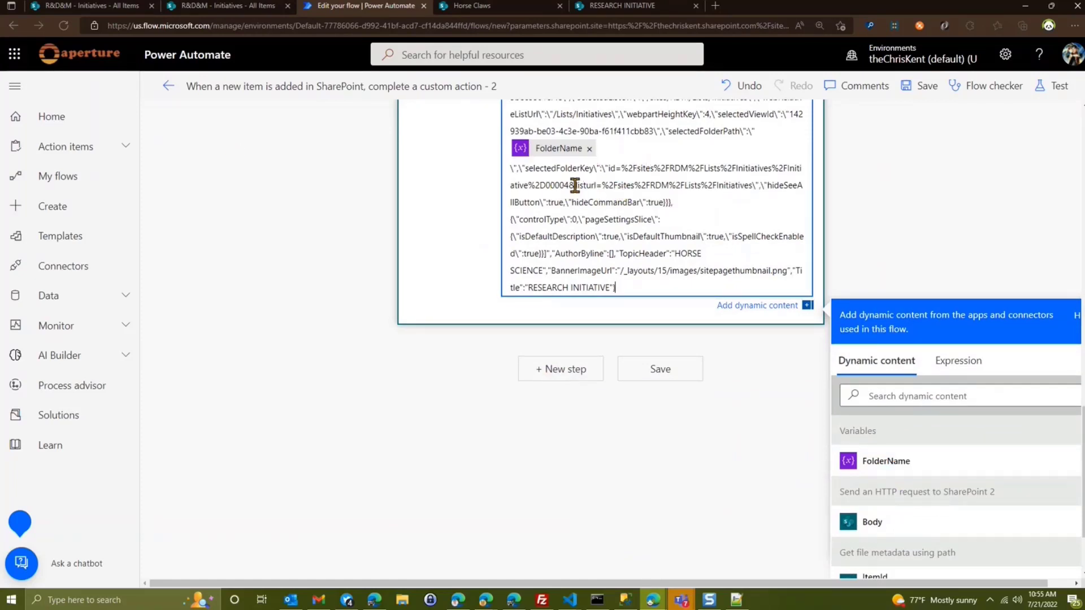
# Replace the encoded initiative name after Initiatives%2F in the Body's selectedFolderKey with the FolderName variable
pyautogui.moveTo(567, 184); pyautogui.dragTo(787, 169)
pyautogui.press('BackSpace')
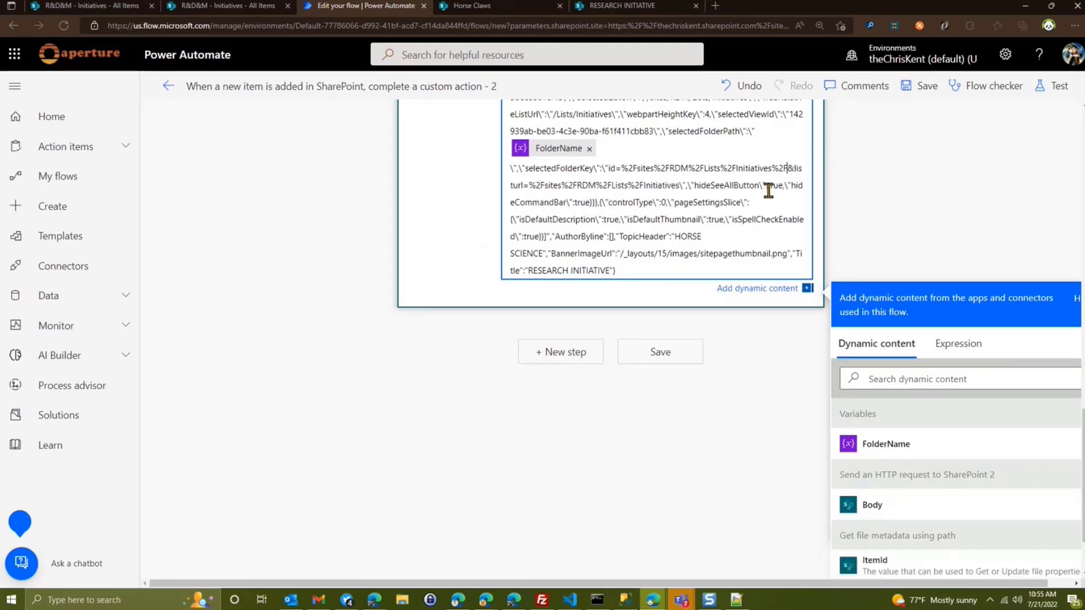
pyautogui.click(881, 446)
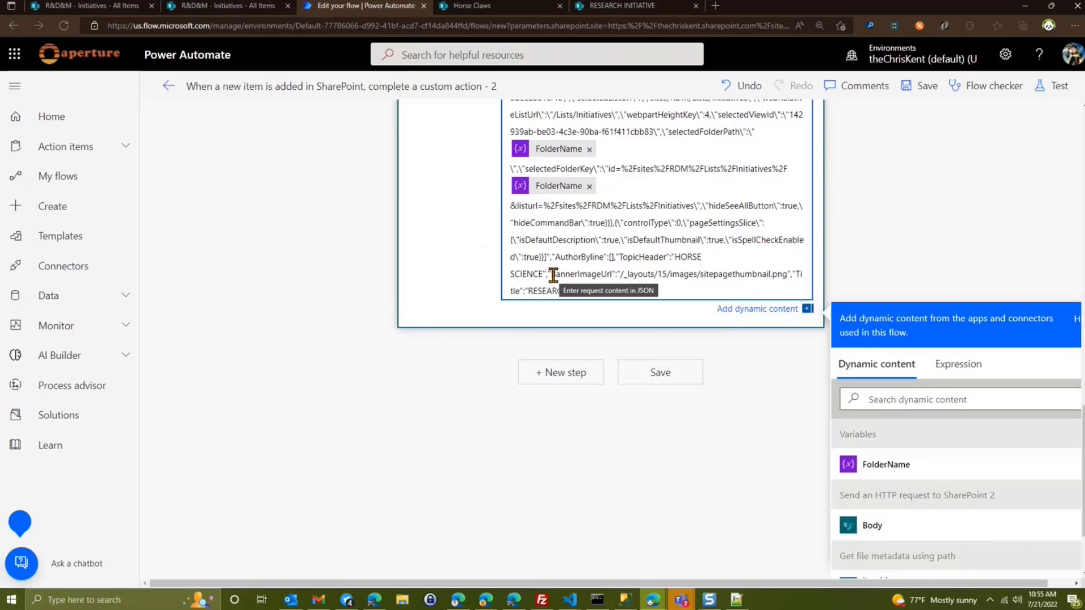
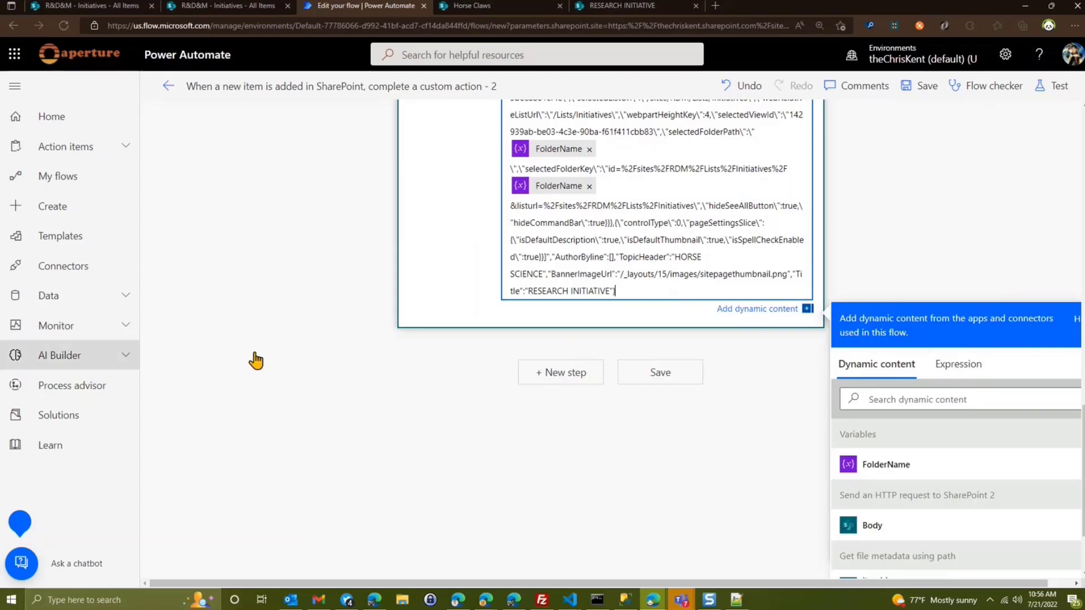
# Search the operations for "http" and add a fourth Send an HTTP request to SharePoint action to the flow
pyautogui.click(561, 371)
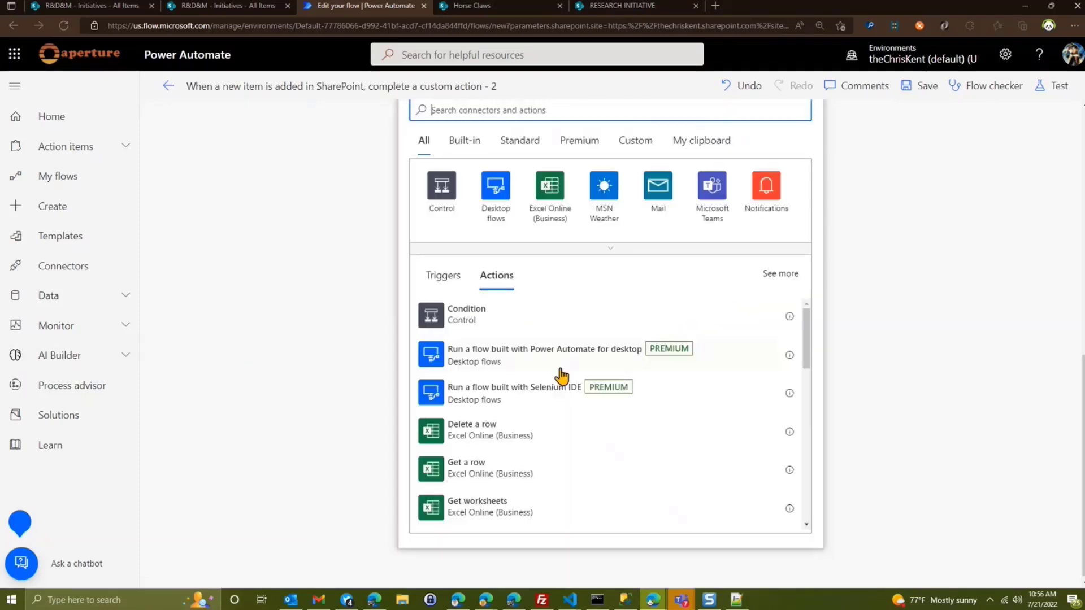
pyautogui.click(478, 110)
pyautogui.write('http')
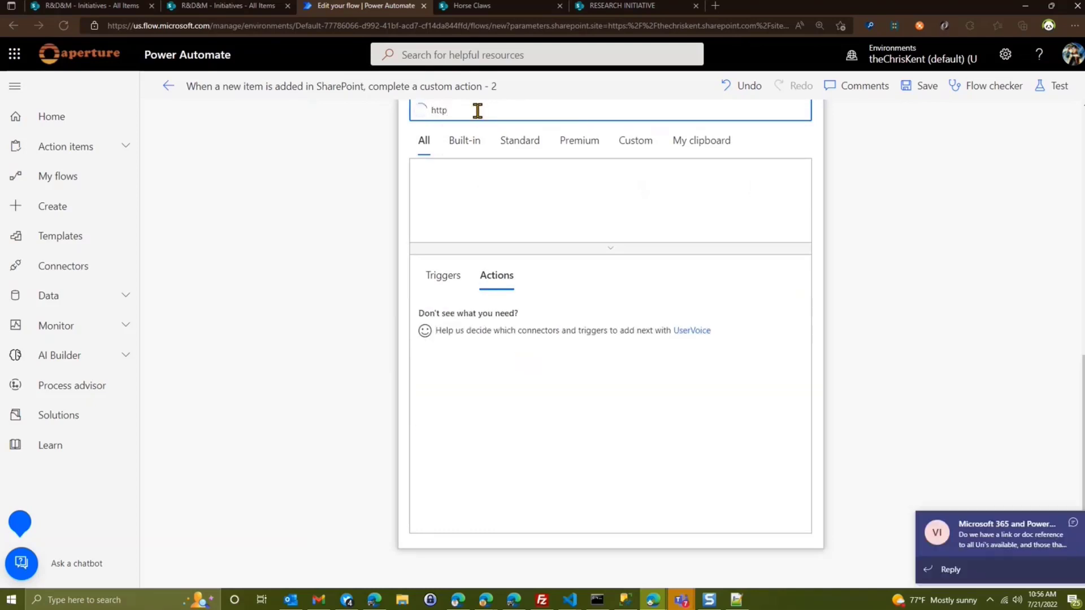
pyautogui.click(484, 316)
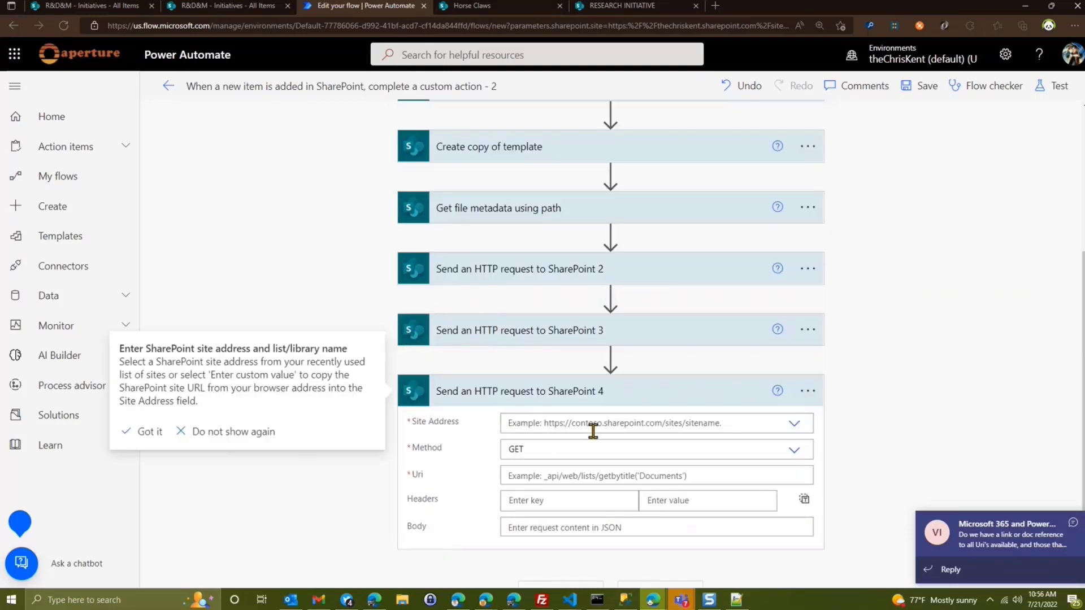
# Point the fourth HTTP request at the R&D&M site and set its method to POST
pyautogui.click(793, 430)
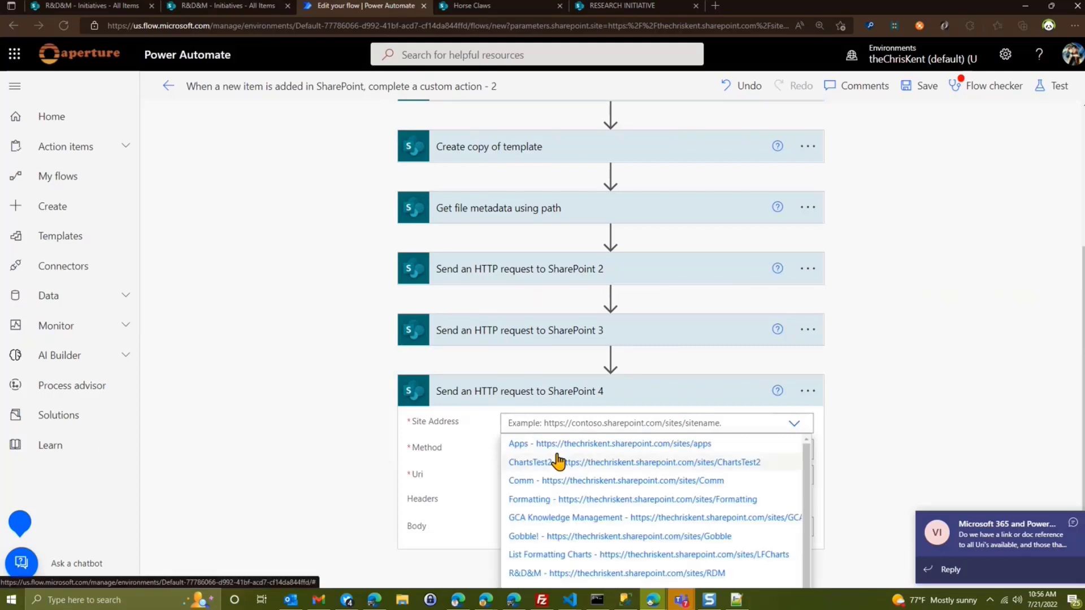
pyautogui.click(539, 573)
pyautogui.click(622, 449)
pyautogui.click(581, 509)
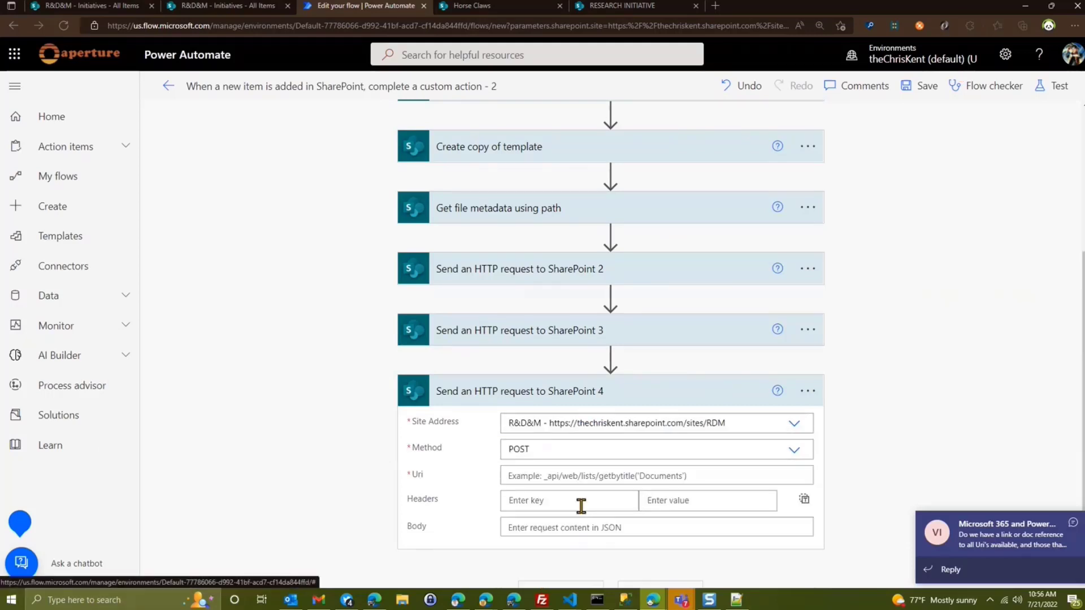
# Set the fourth HTTP request's Uri to _api/sitepages/pages(PAGEITEMID)/Publish
pyautogui.hotkey('alt', 'Tab')
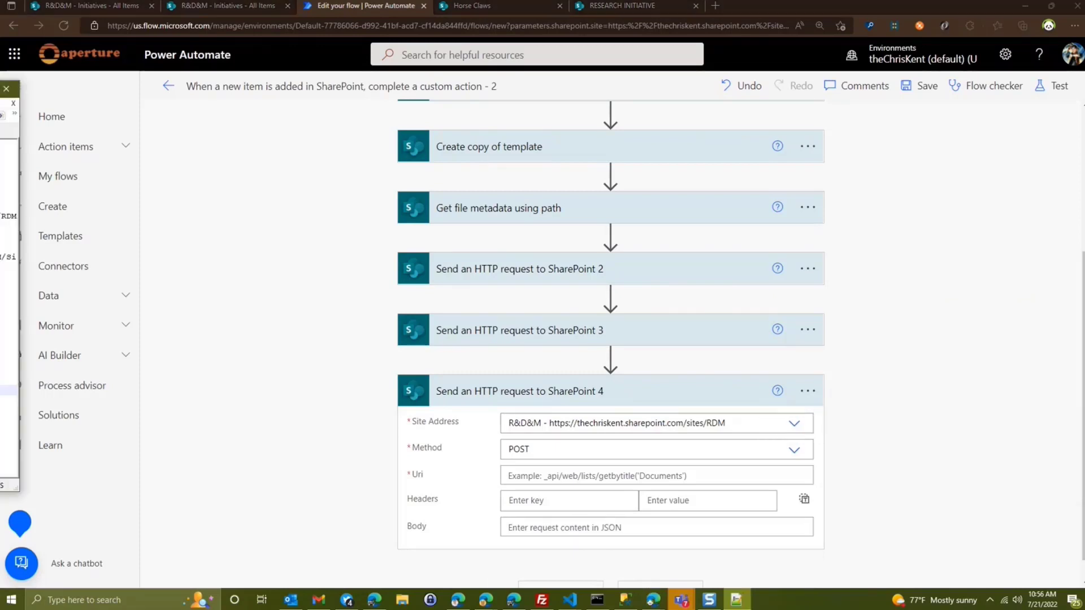
pyautogui.click(584, 476)
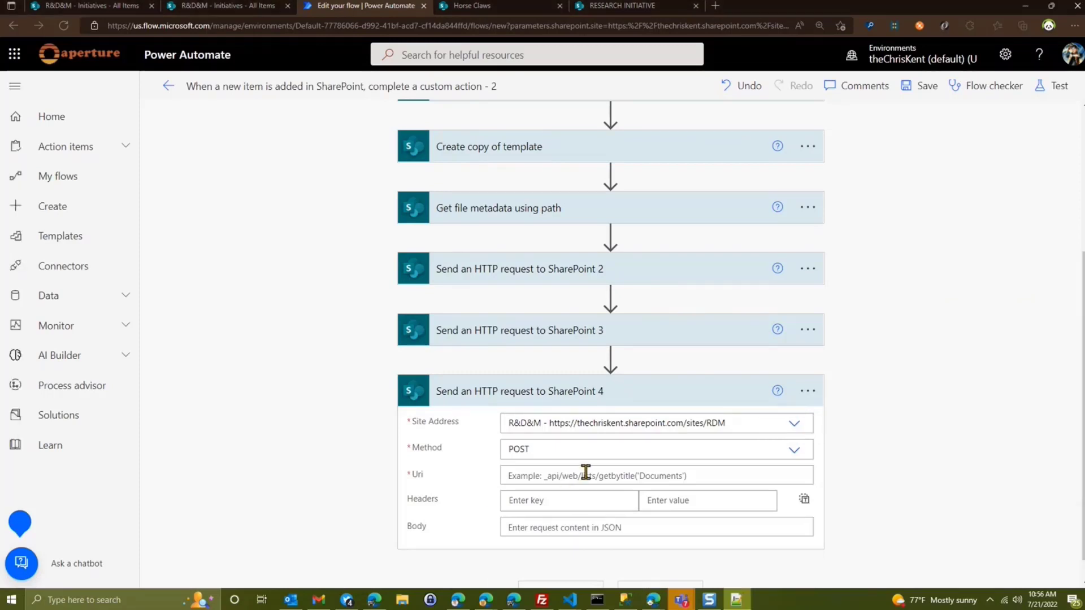
pyautogui.write('_api/sitepages/pages(PAGEITEMID)/Publish')
# Replace the PAGEITEMID placeholder in the Uri with the ItemId from Get file metadata using path
pyautogui.click(639, 476)
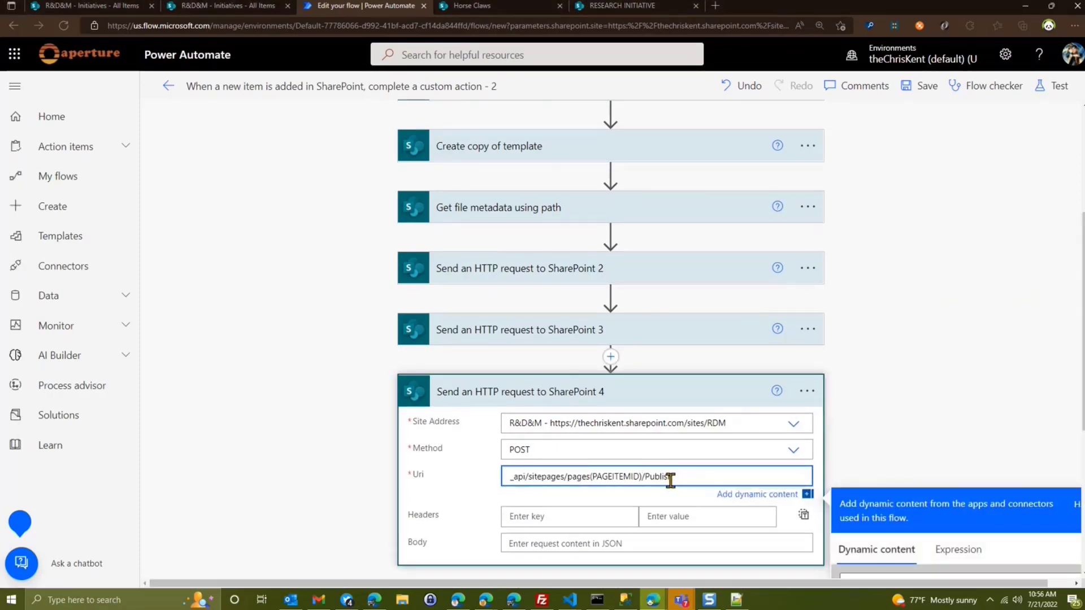
pyautogui.press('BackSpace')
pyautogui.press('BackSpace')
pyautogui.press('BackSpace')
pyautogui.press('BackSpace')
pyautogui.press('BackSpace')
pyautogui.press('BackSpace')
pyautogui.press('BackSpace')
pyautogui.press('BackSpace')
pyautogui.press('BackSpace')
pyautogui.scroll(-4, 870, 405)
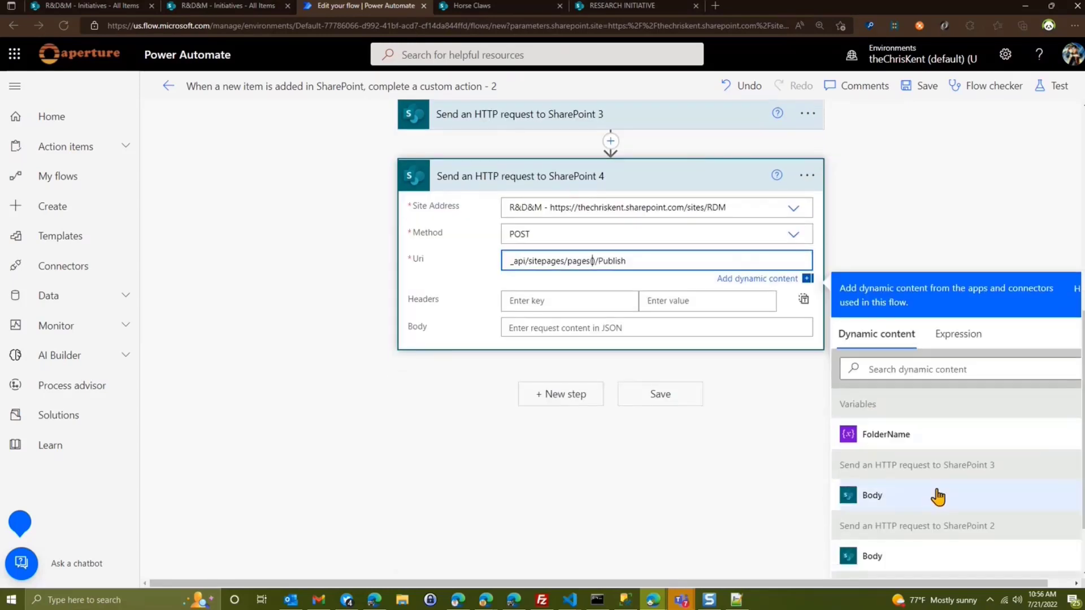
pyautogui.scroll(-3, 938, 497)
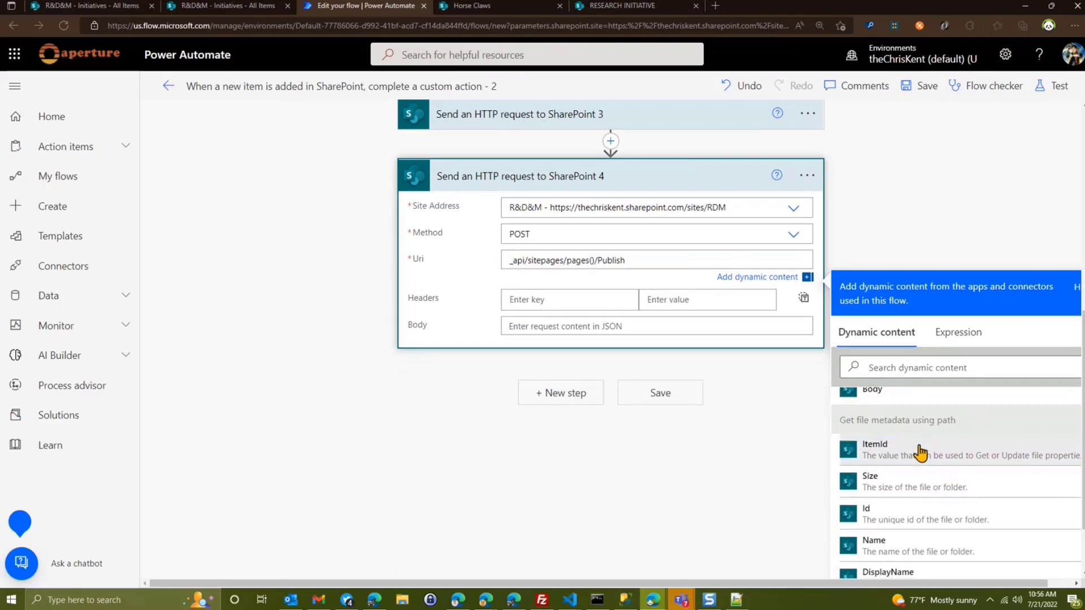
pyautogui.click(920, 452)
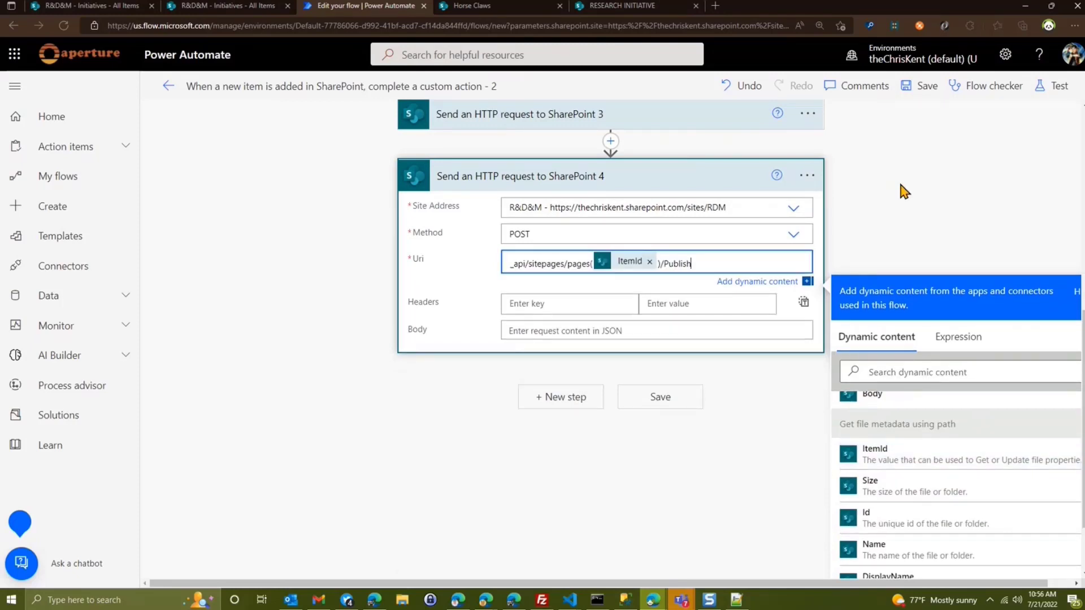
# Search the operations for "update" and add a SharePoint Update item action at the end of the flow
pyautogui.scroll(8, 887, 268)
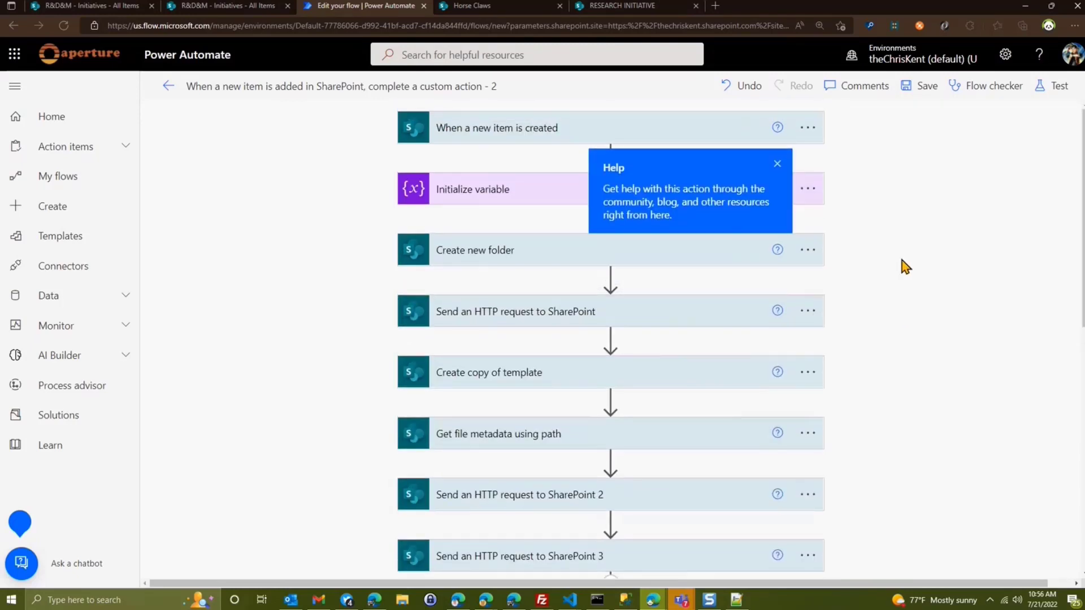
pyautogui.scroll(-8, 899, 263)
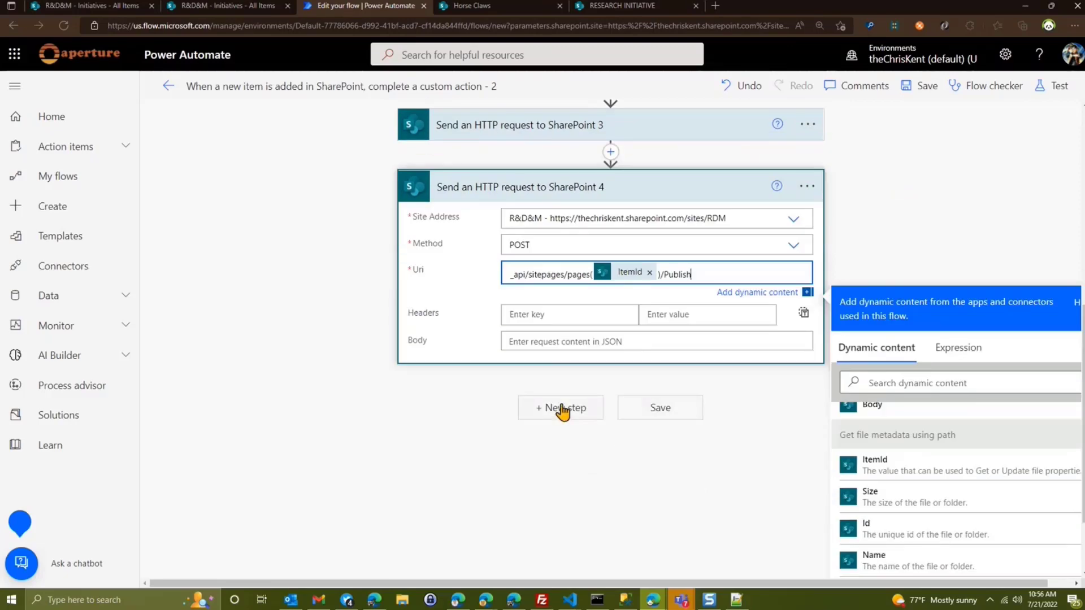
pyautogui.click(564, 409)
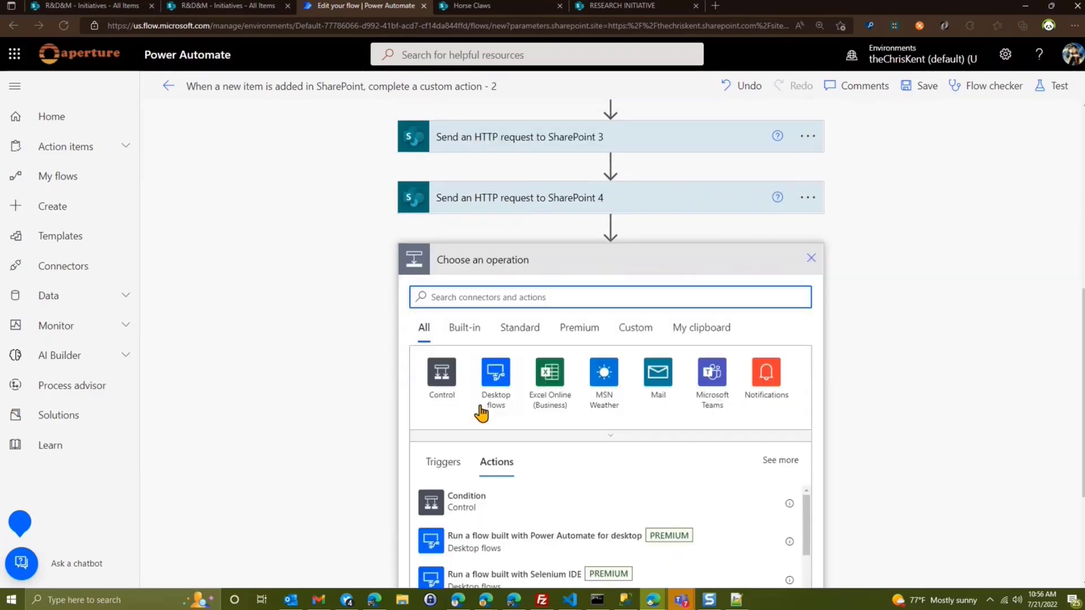
pyautogui.write('update')
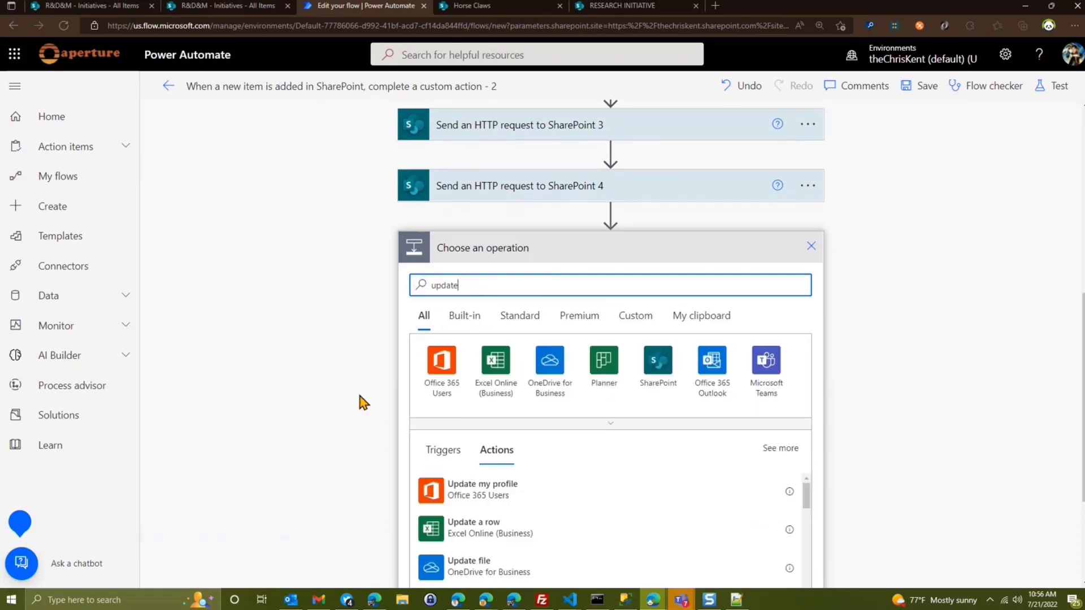
pyautogui.scroll(-3, 362, 396)
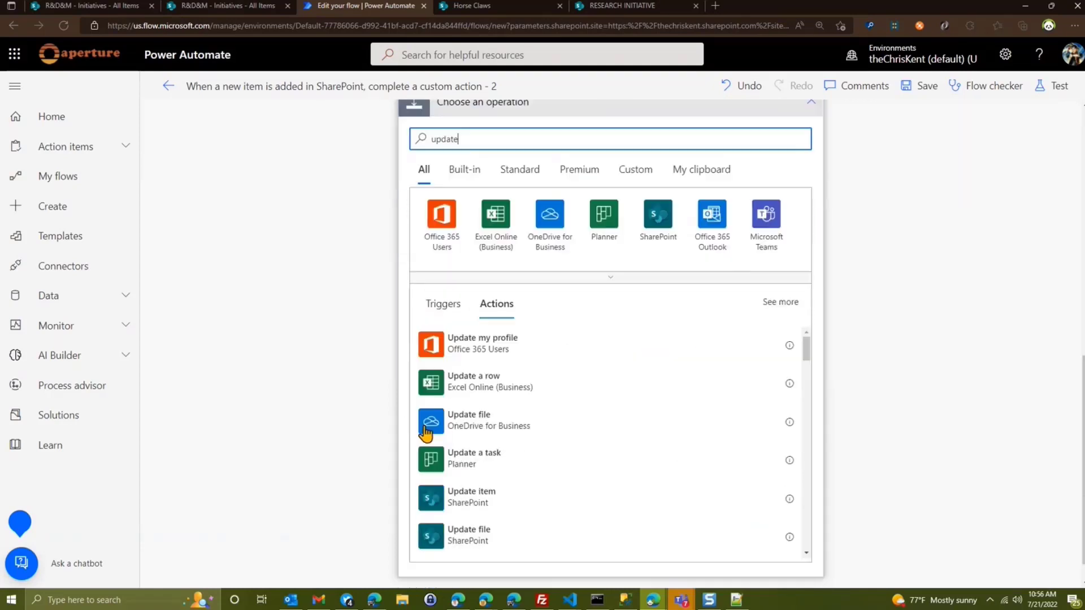
pyautogui.click(495, 506)
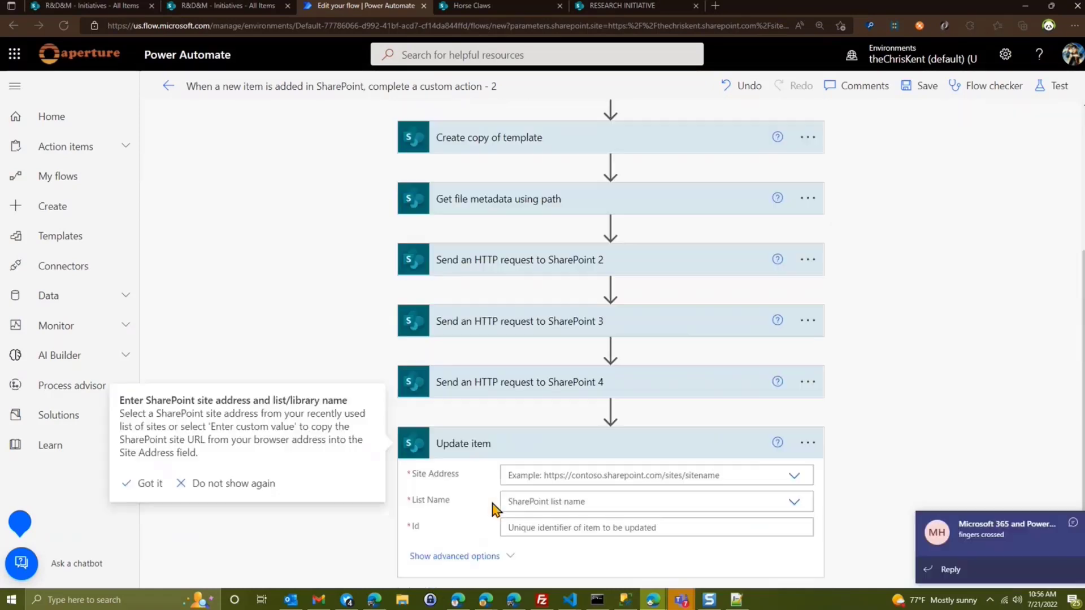
# Point the Update item action at the R&D&M site and its Initiatives list
pyautogui.click(794, 475)
pyautogui.scroll(-1, 558, 571)
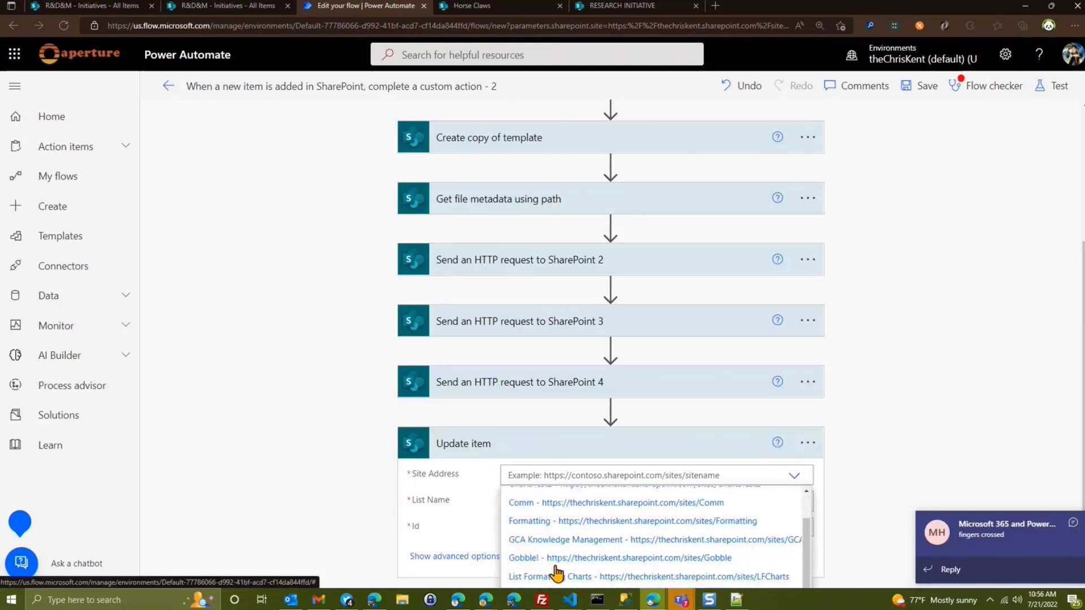
pyautogui.click(559, 586)
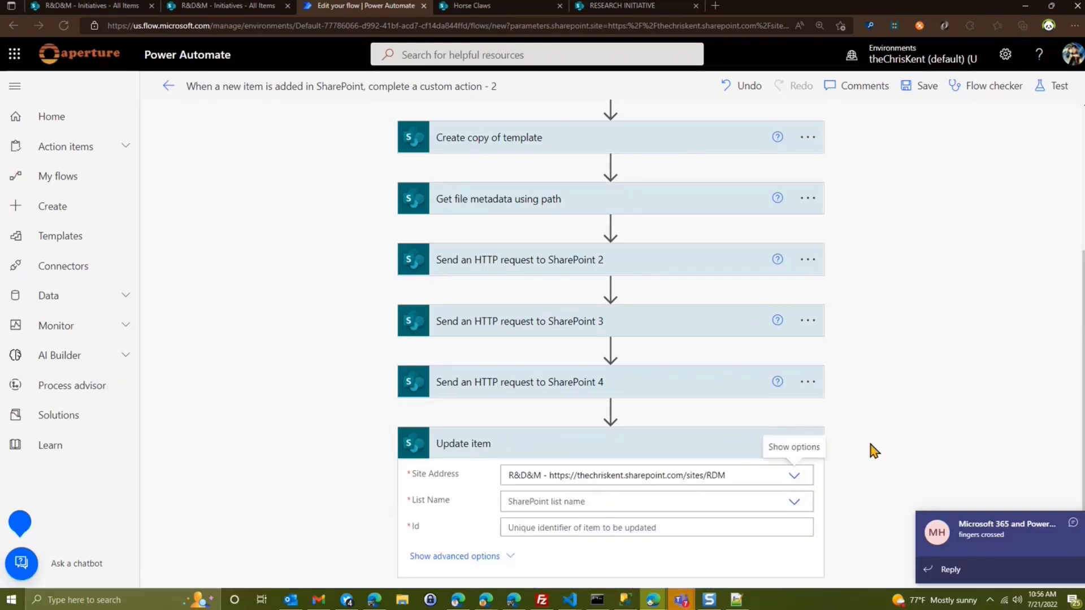
pyautogui.click(794, 509)
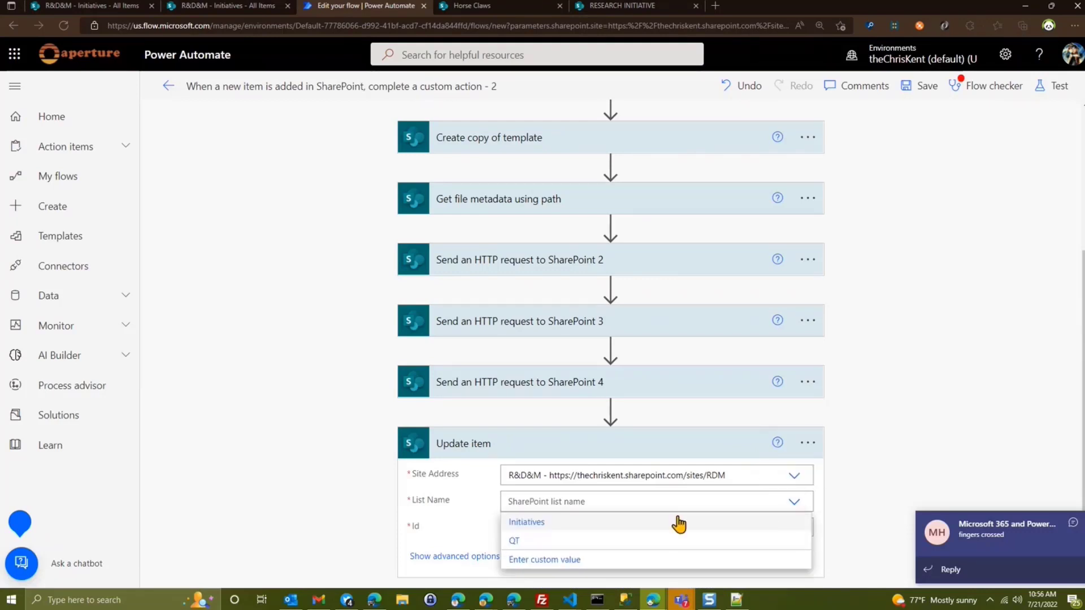
pyautogui.click(561, 525)
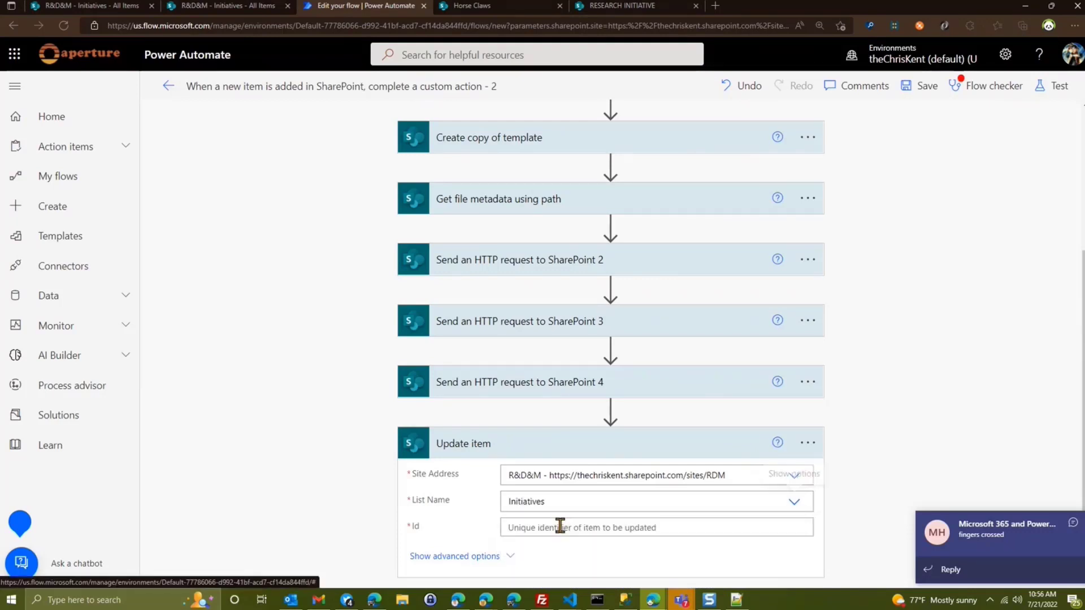
# Set the Update item Id to the ID from the When a new item is created trigger
pyautogui.click(601, 528)
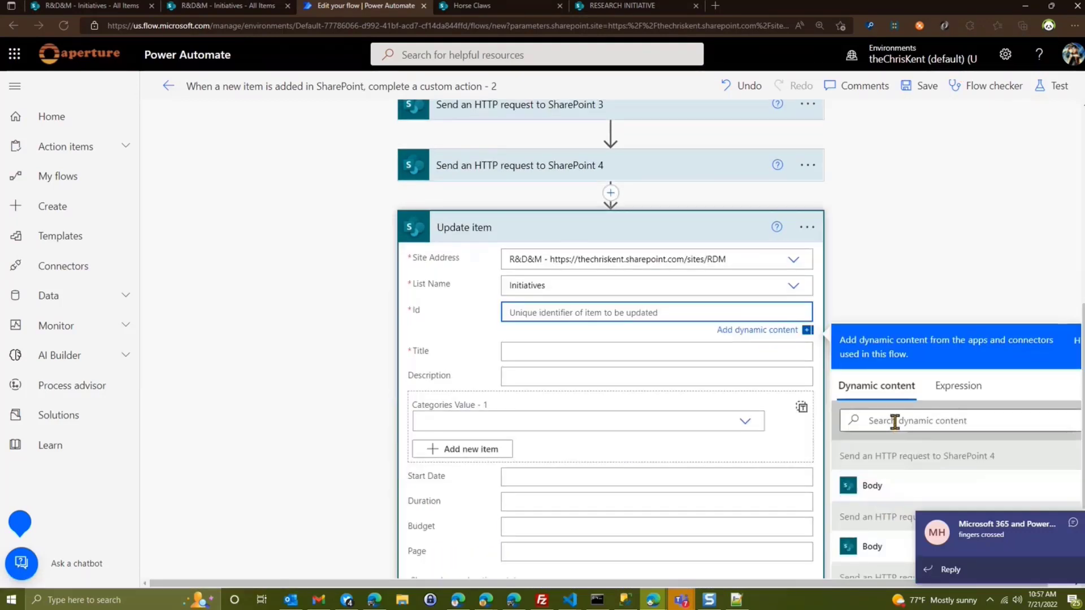
pyautogui.click(888, 418)
pyautogui.write('id')
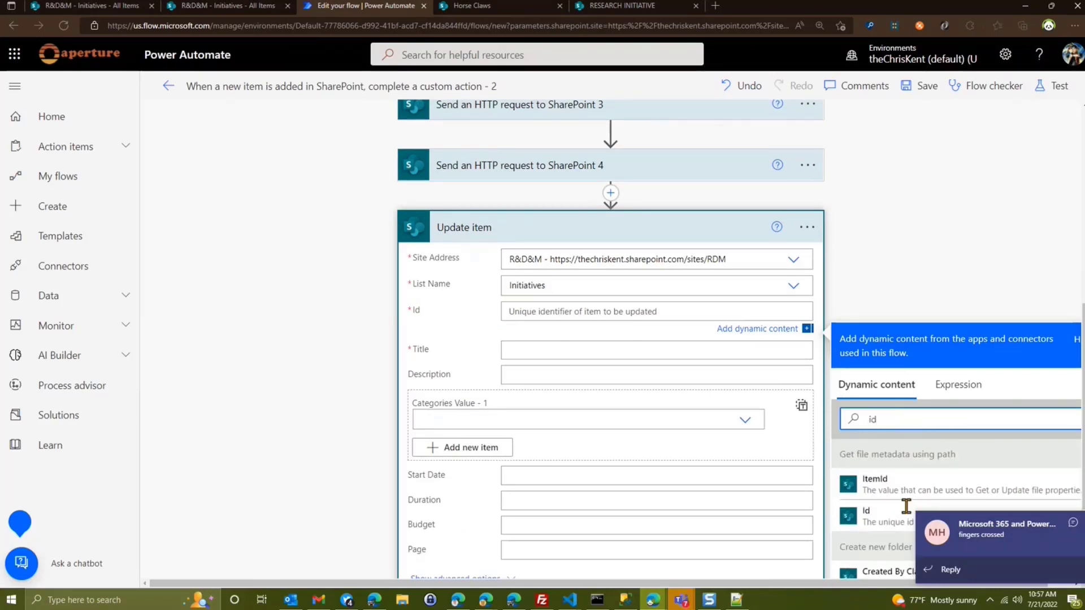
pyautogui.scroll(-3, 893, 523)
pyautogui.scroll(-3, 896, 517)
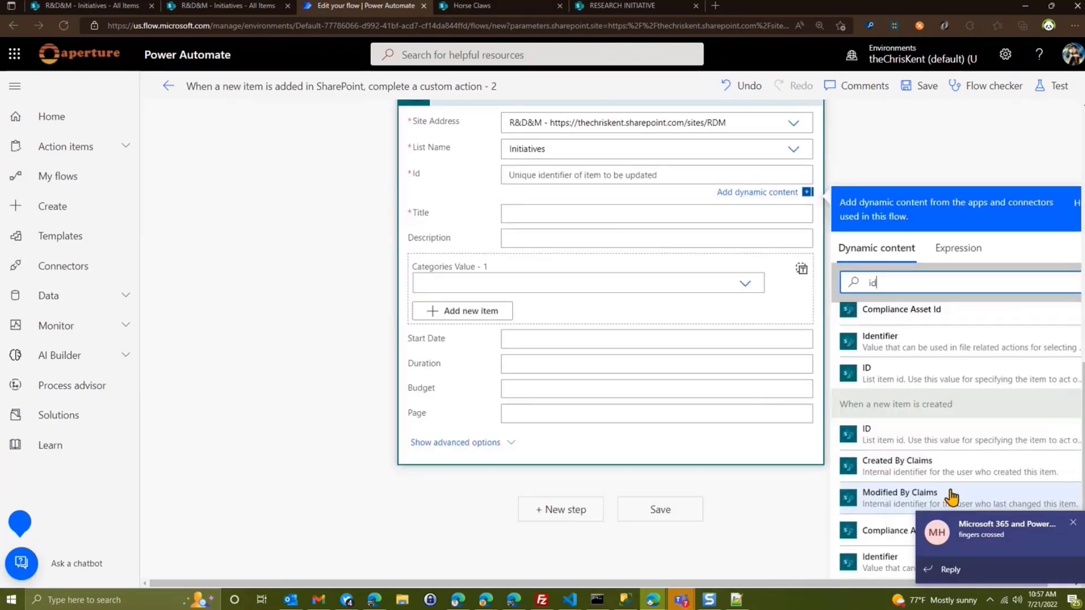
pyautogui.click(901, 435)
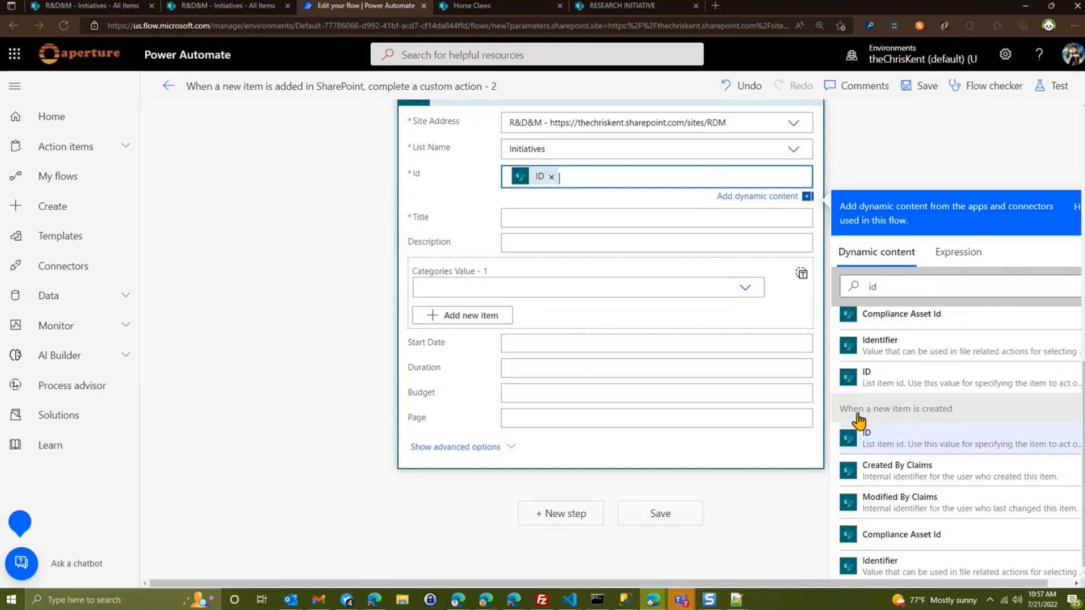
# Fill the Update item Title with the Title from the When a new item is created trigger
pyautogui.click(541, 220)
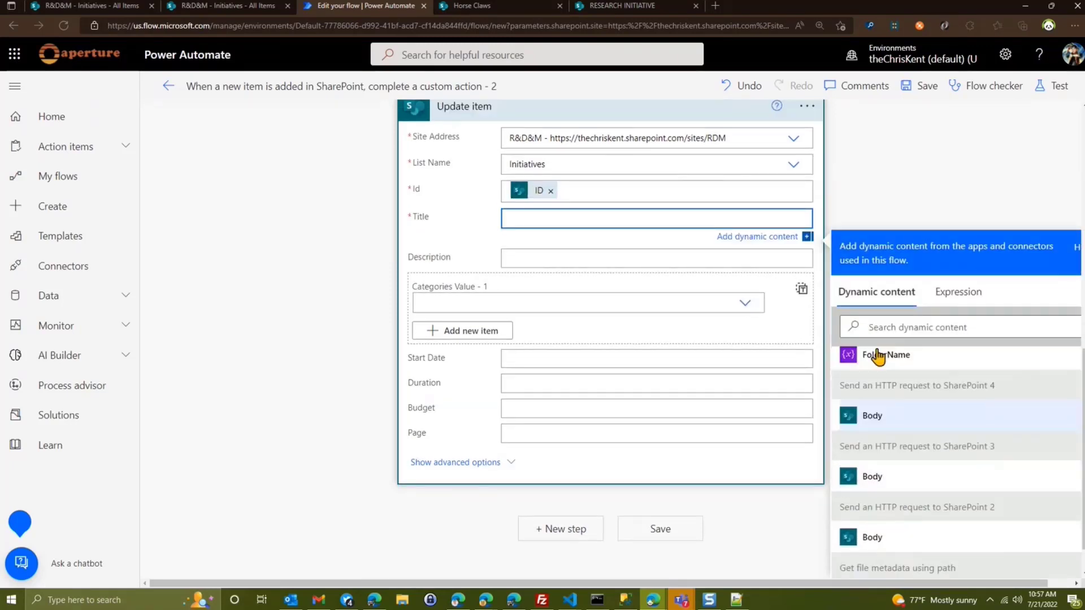
pyautogui.click(885, 318)
pyautogui.write('title')
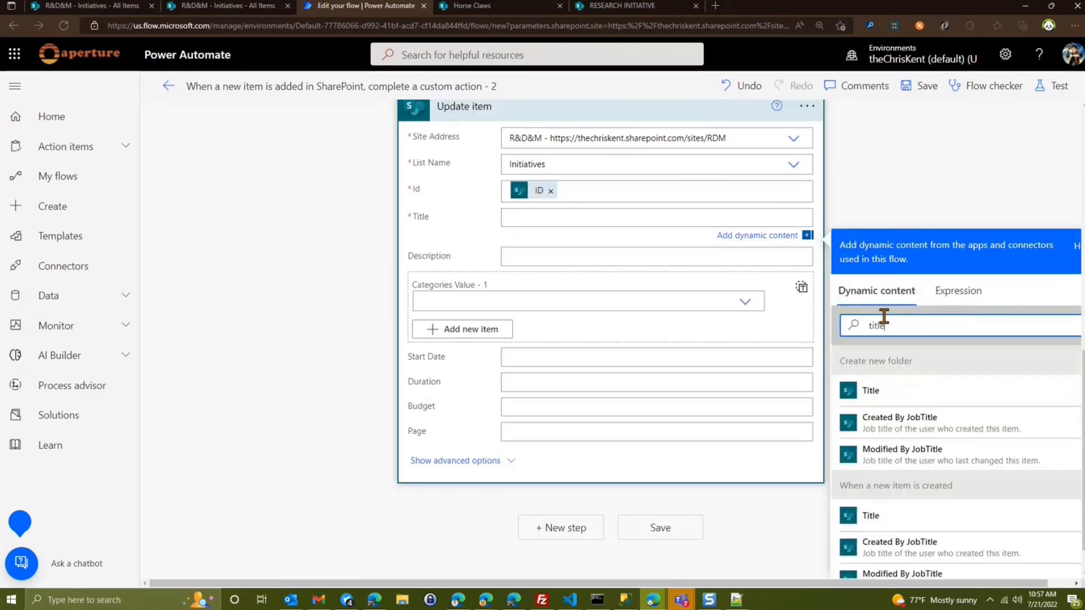
pyautogui.scroll(-1, 1022, 450)
pyautogui.click(891, 480)
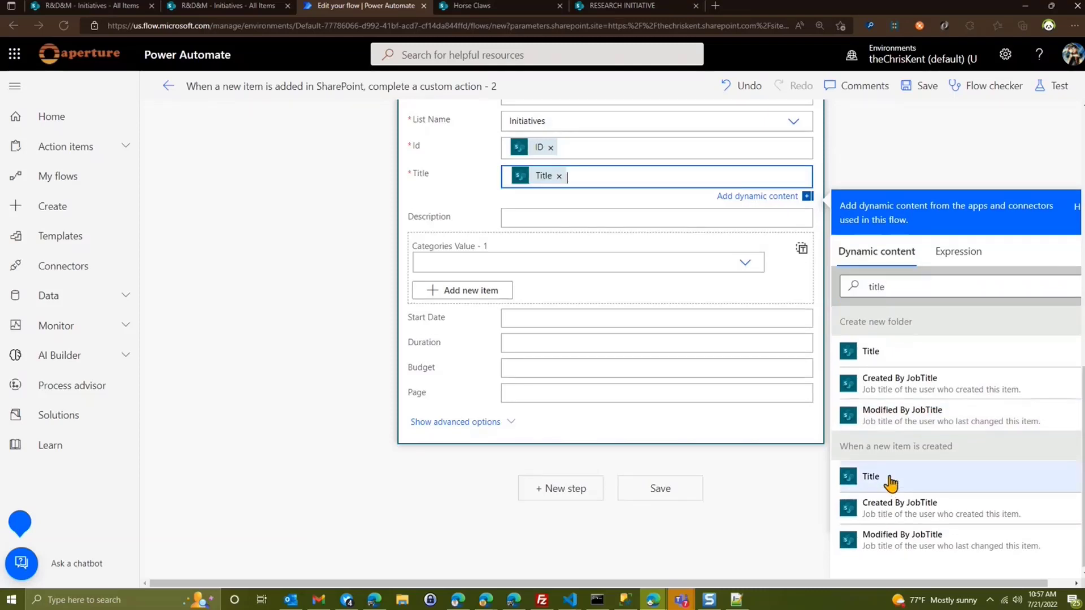
# Set the Update item Page value to /Sites/RDM/SitePages/ followed by the FolderName variable and .aspx
pyautogui.click(524, 390)
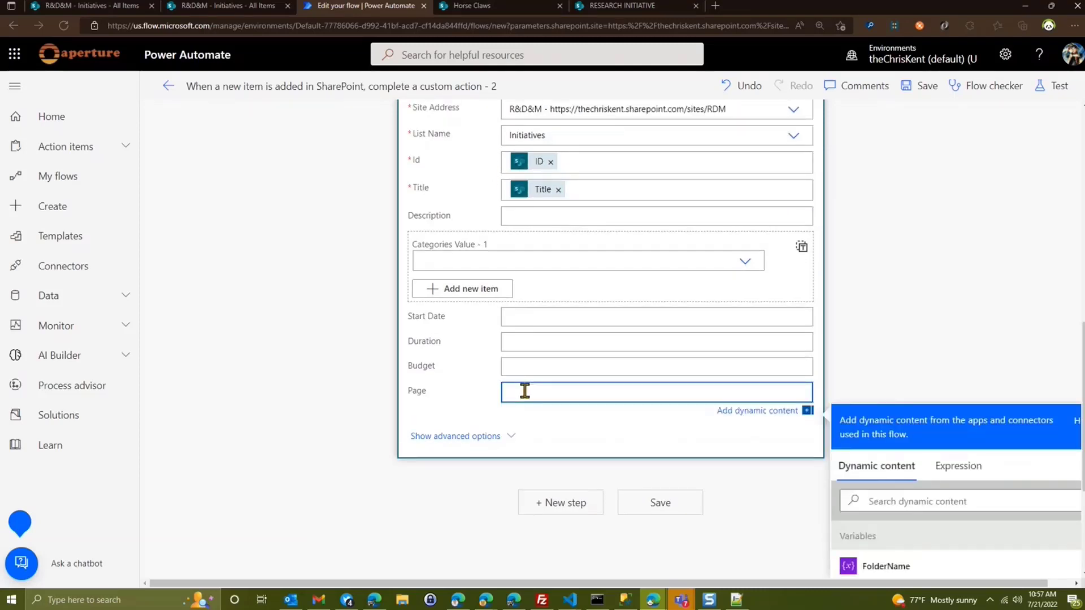
pyautogui.scroll(-3, 627, 248)
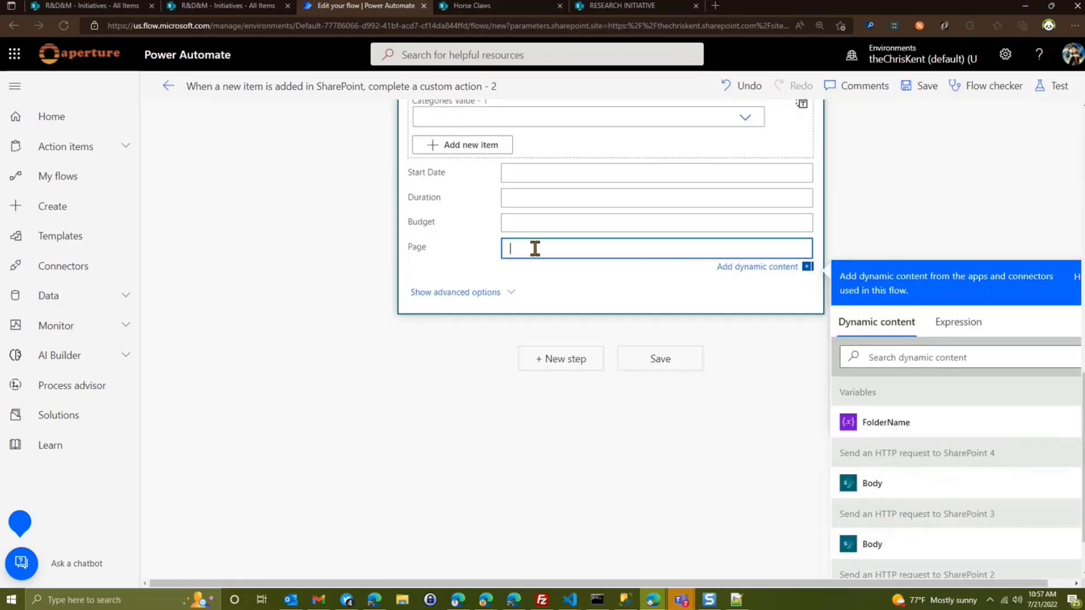
pyautogui.write('/SitePages')
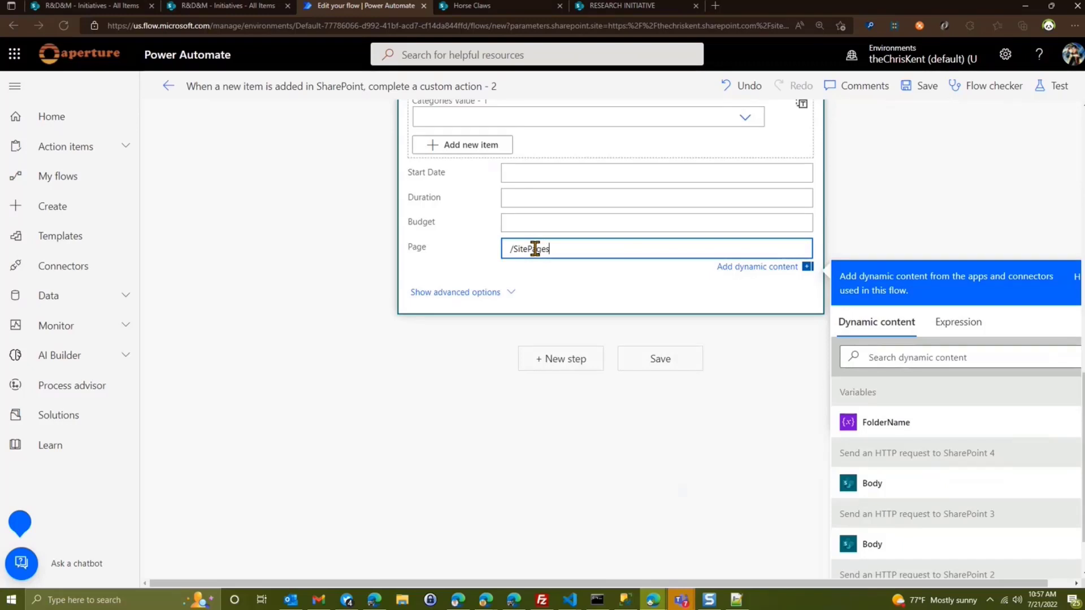
pyautogui.press('BackSpace')
pyautogui.press('BackSpace')
pyautogui.press('BackSpace')
pyautogui.press('BackSpace')
pyautogui.press('BackSpace')
pyautogui.press('BackSpace')
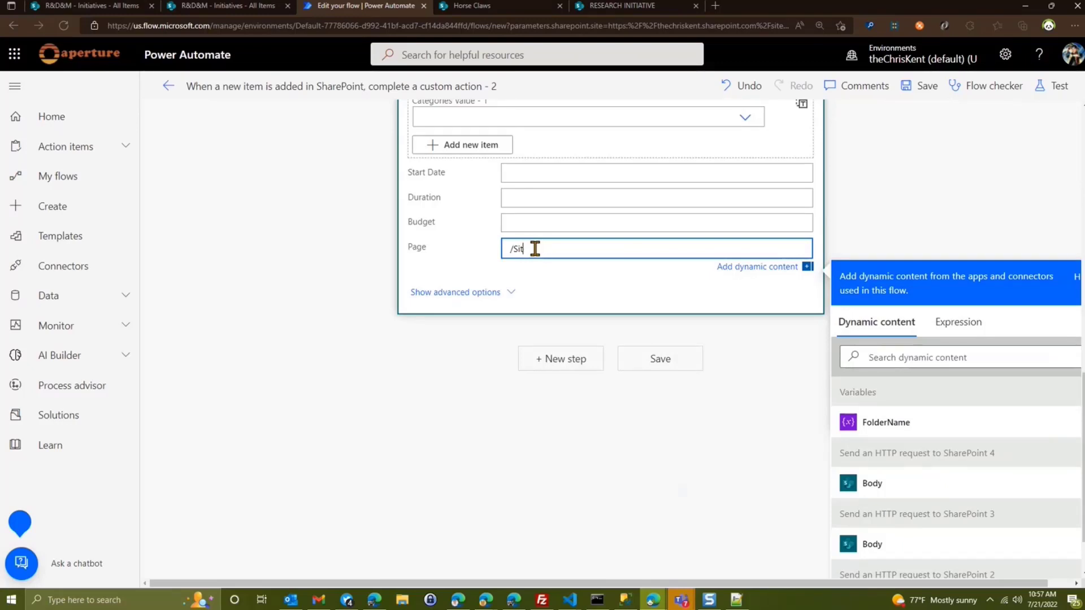
pyautogui.write('es/RDM/SitePages/')
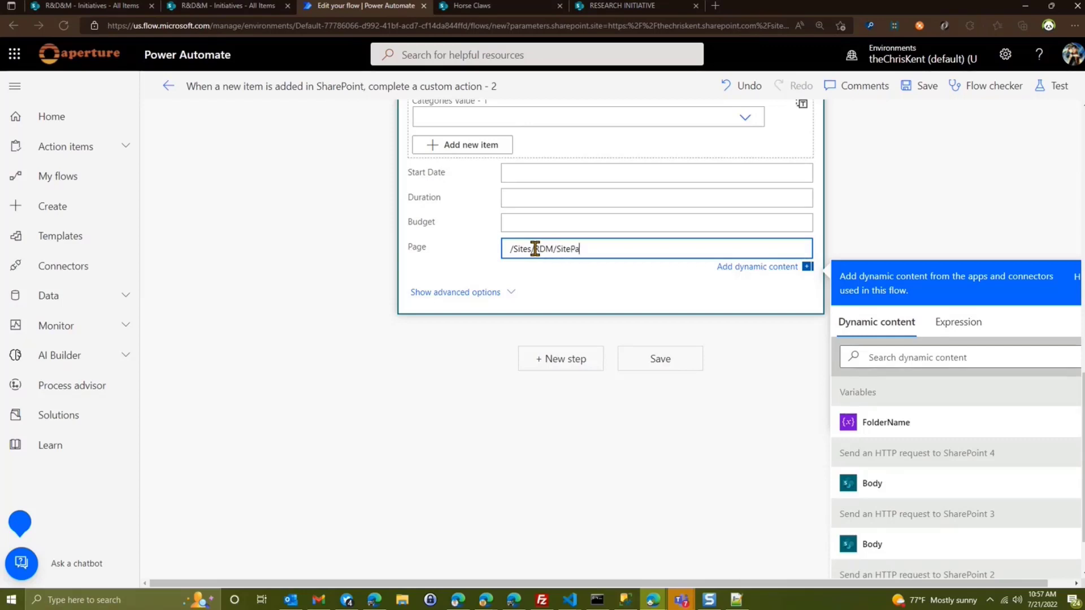
pyautogui.click(914, 424)
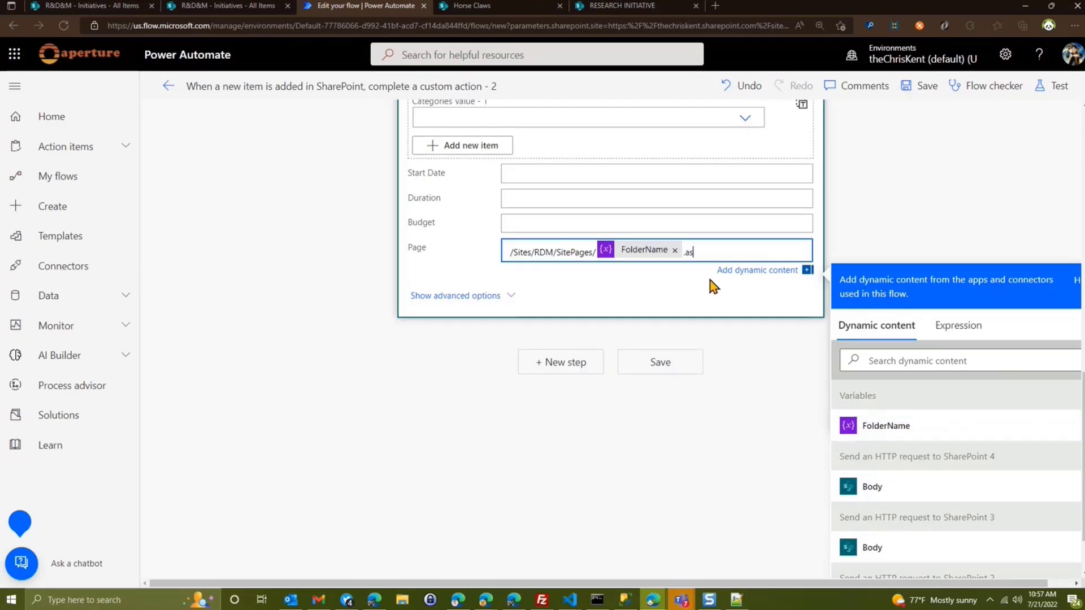
# Save the flow and start a manual test of it
pyautogui.scroll(3, 711, 273)
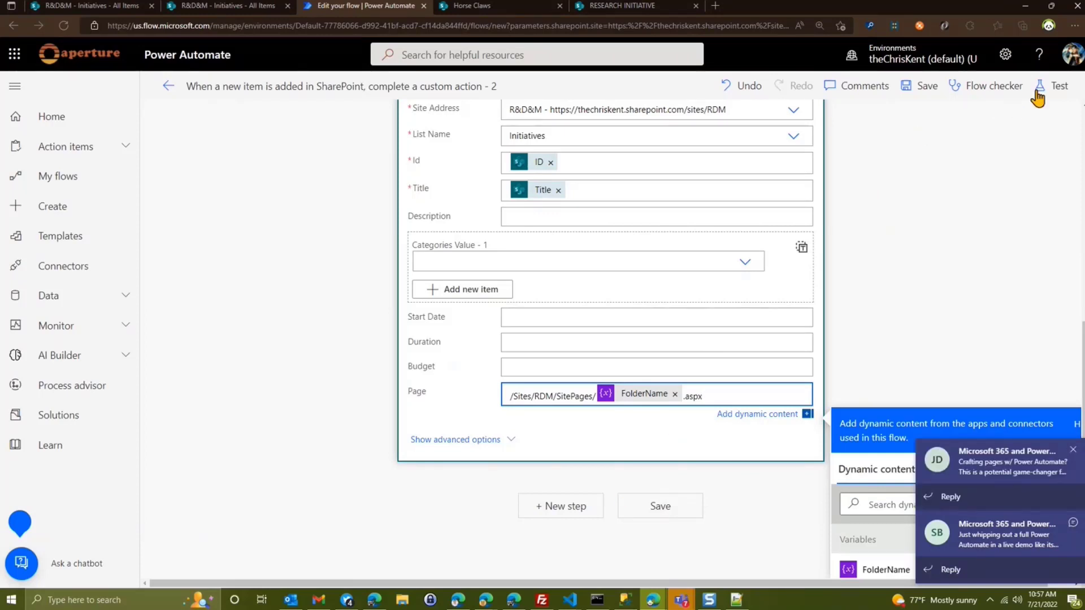
pyautogui.click(934, 86)
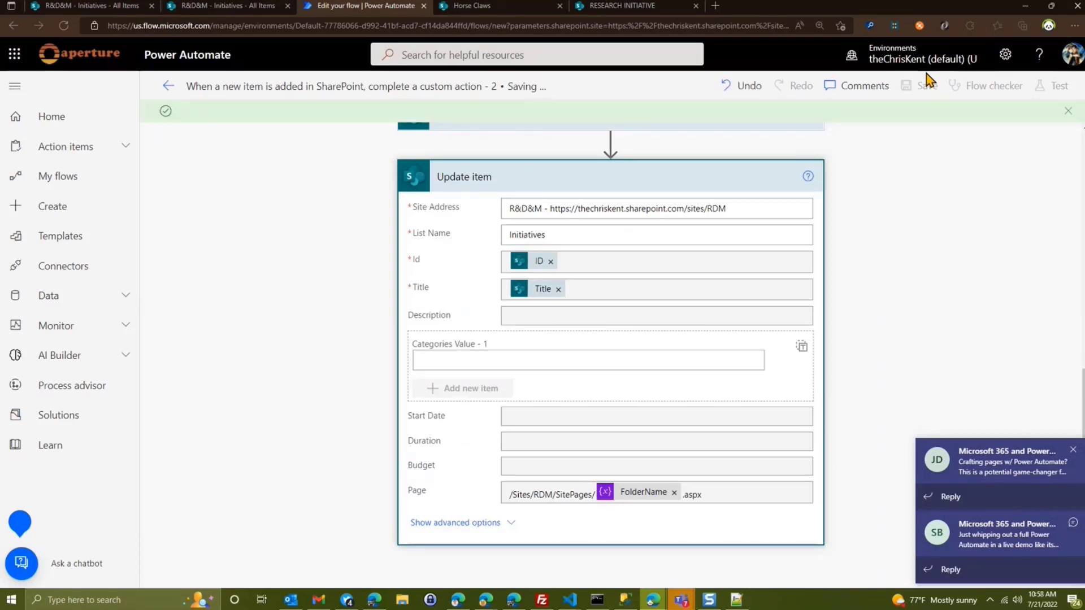
pyautogui.click(1055, 88)
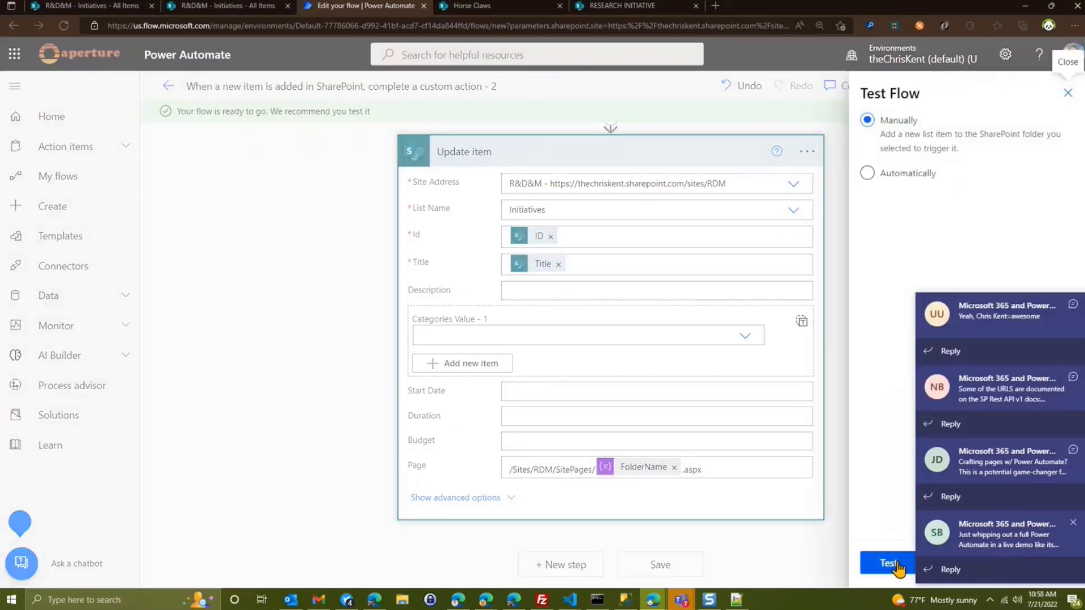
pyautogui.click(888, 563)
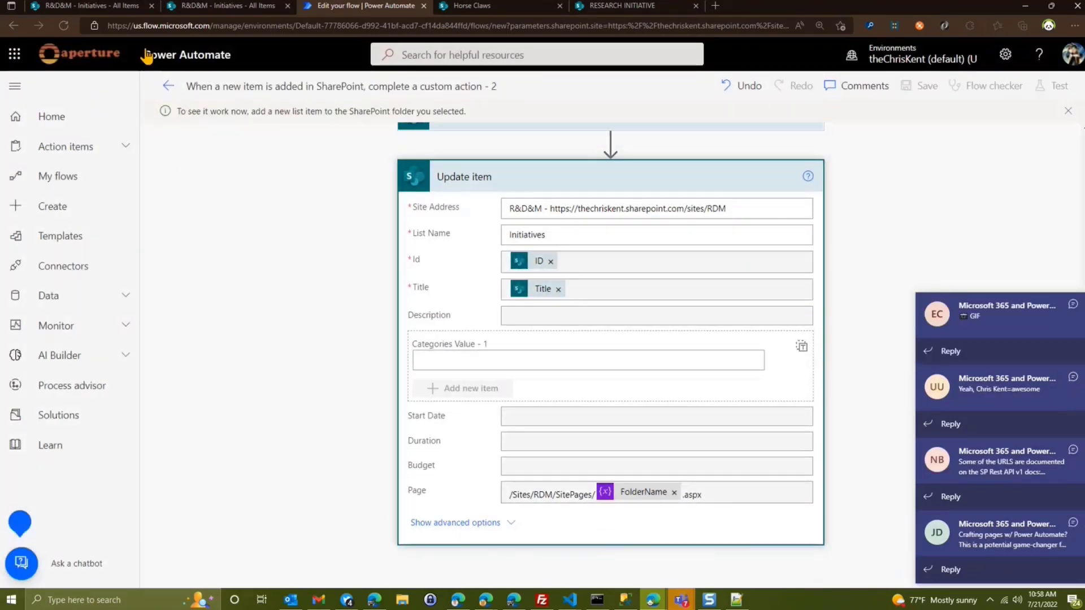
# Switch to the Initiatives list on the R&D&M SharePoint site and open a blank new item form
pyautogui.click(191, 9)
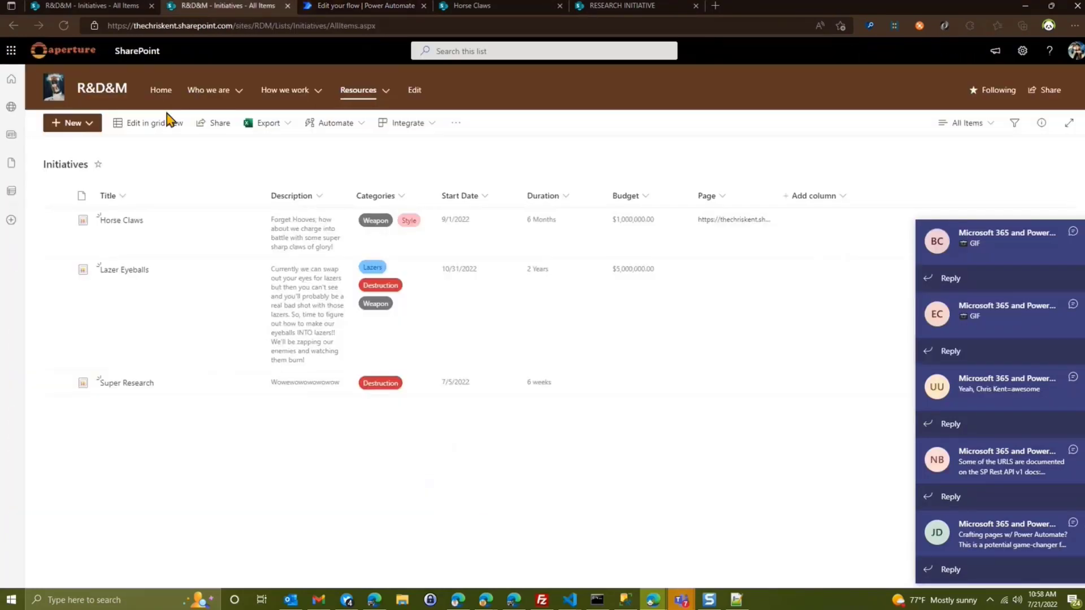
pyautogui.click(72, 123)
pyautogui.click(73, 169)
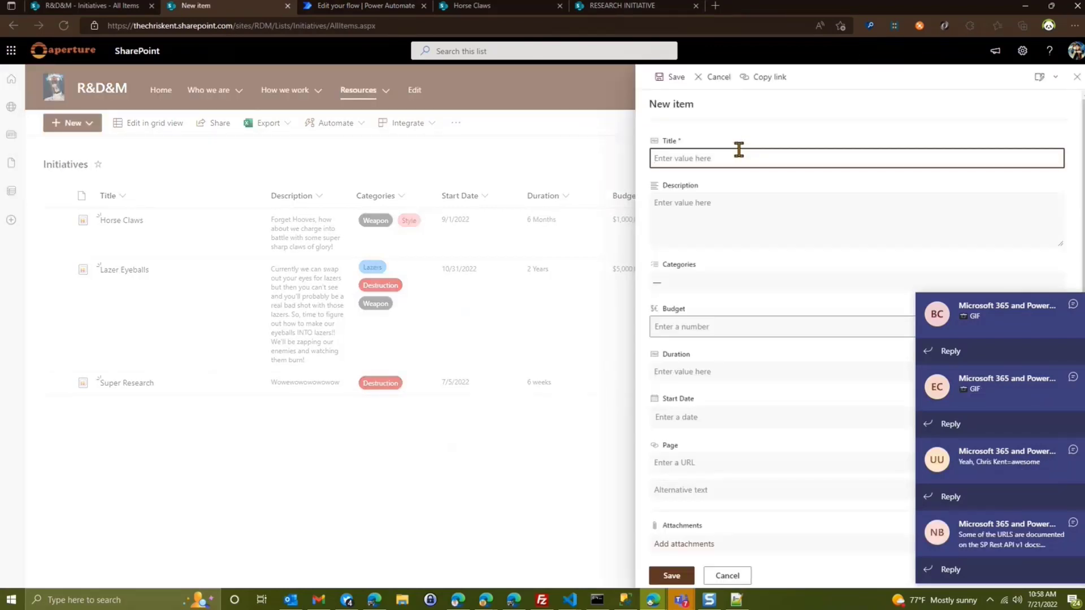
# Title the new initiative Hope and give it the description "Did it work?"
pyautogui.write('Hope')
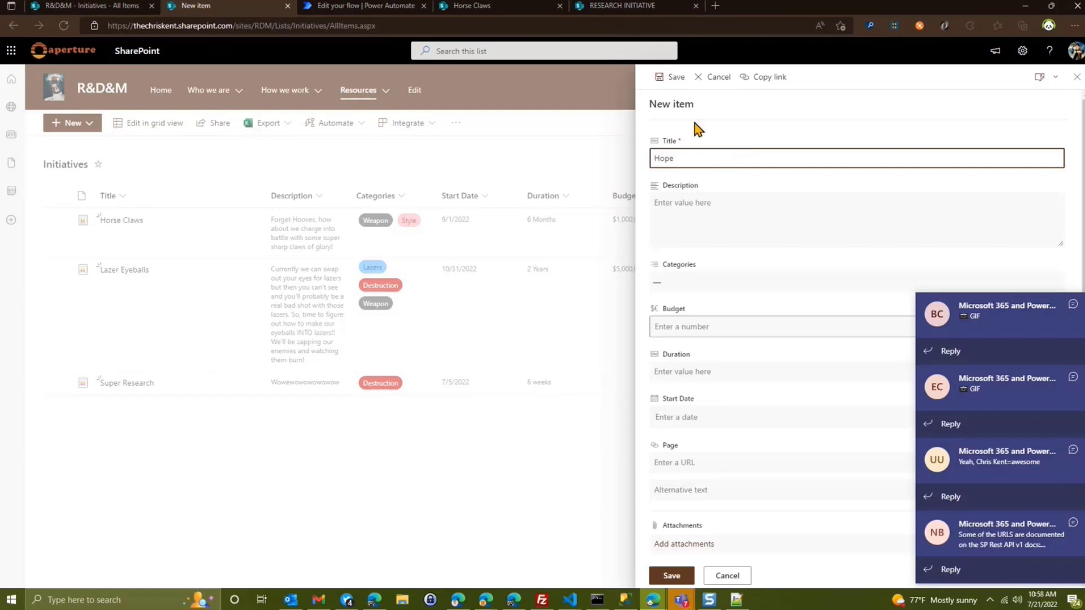
pyautogui.click(754, 232)
pyautogui.write('Did it wo')
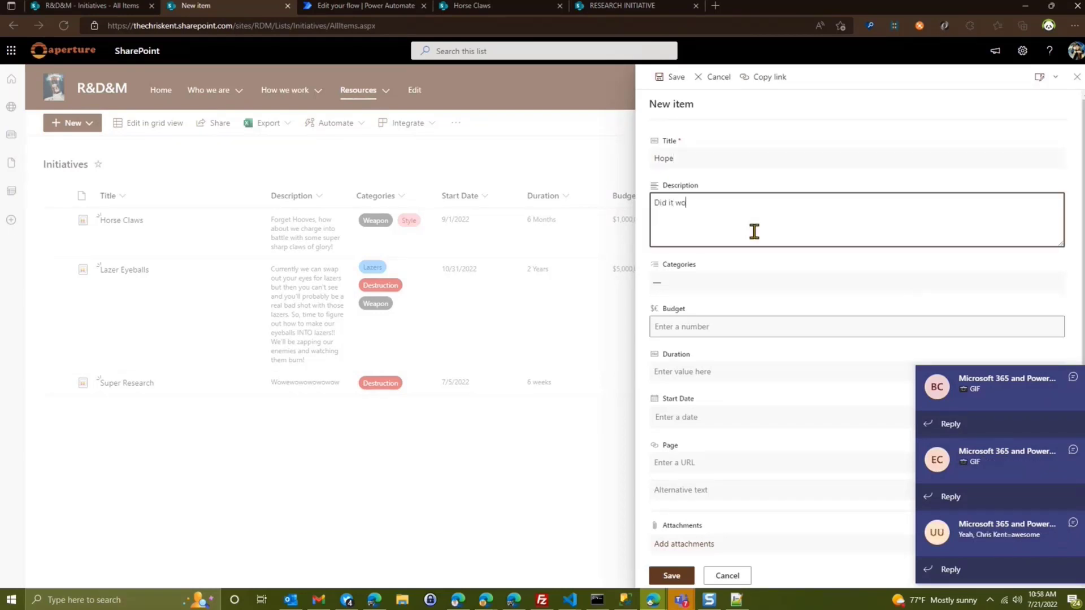
pyautogui.write('rk')
# Assign the categories Oats, Style and Methodology to the new initiative
pyautogui.click(734, 281)
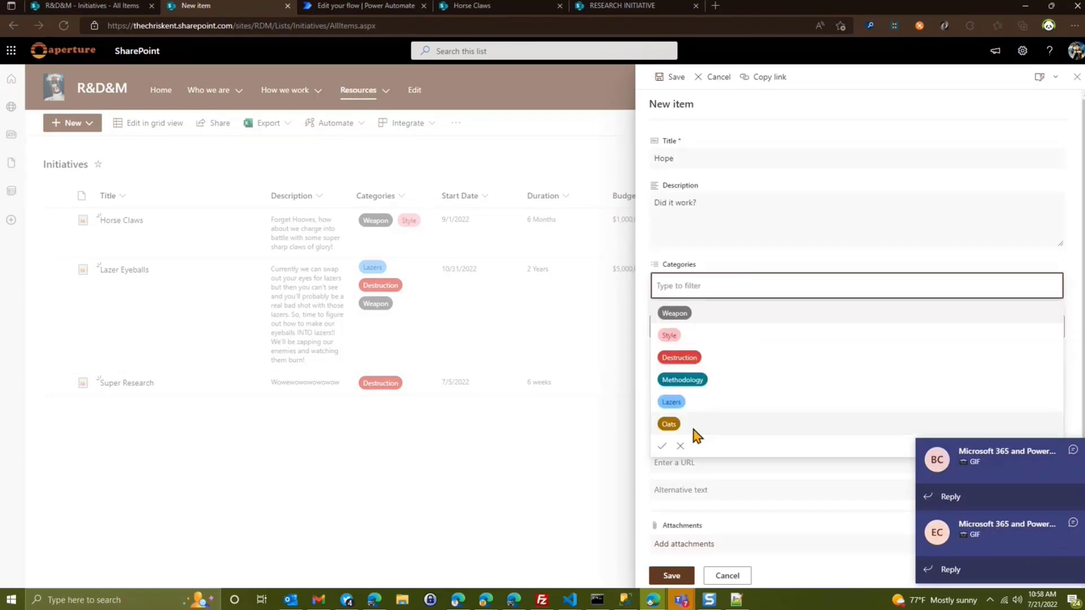
pyautogui.click(693, 427)
pyautogui.click(670, 357)
pyautogui.click(683, 379)
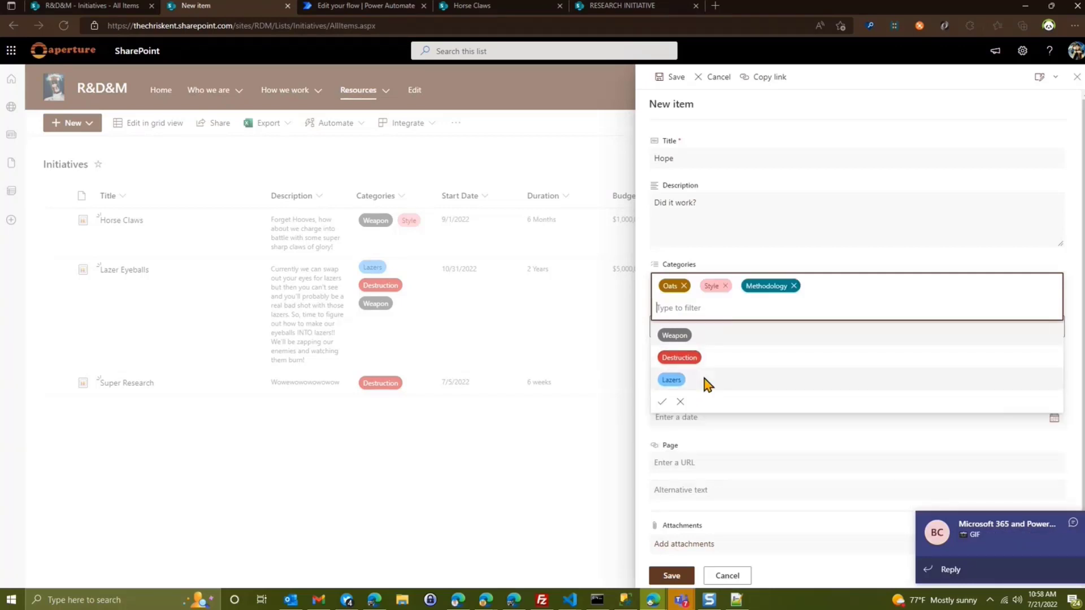
pyautogui.click(809, 450)
# Set the initiative's duration to 78 Years and its start date to 7/21/2022
pyautogui.click(778, 379)
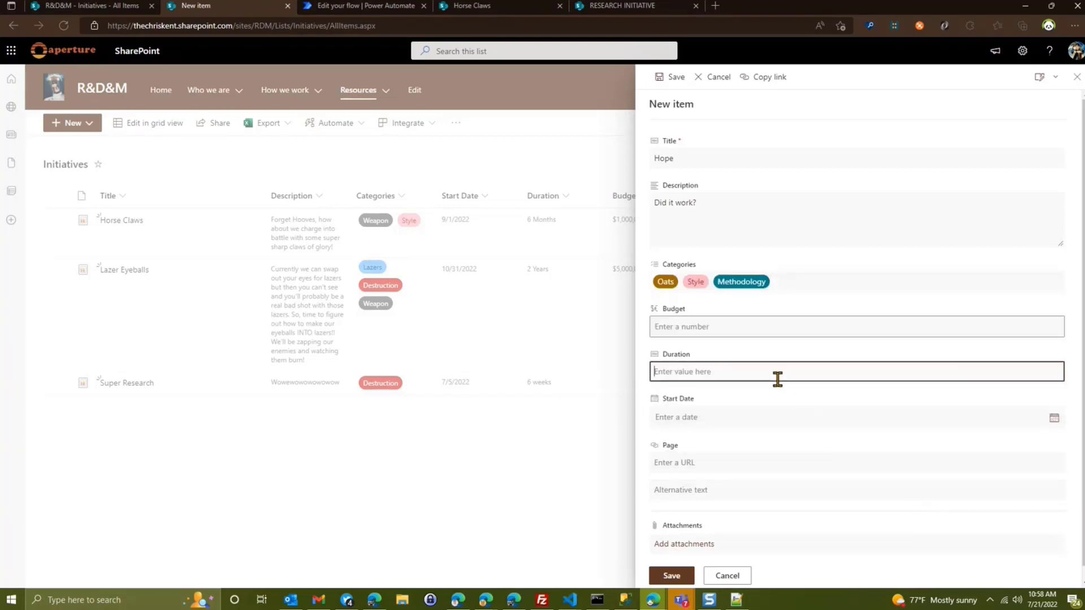
pyautogui.write('78')
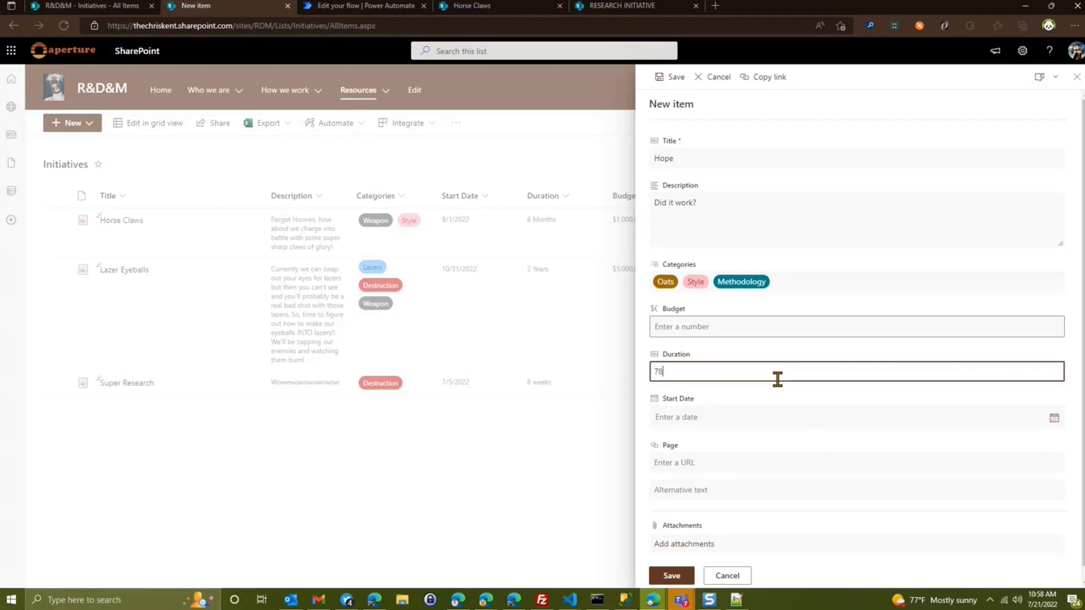
pyautogui.write(' Years')
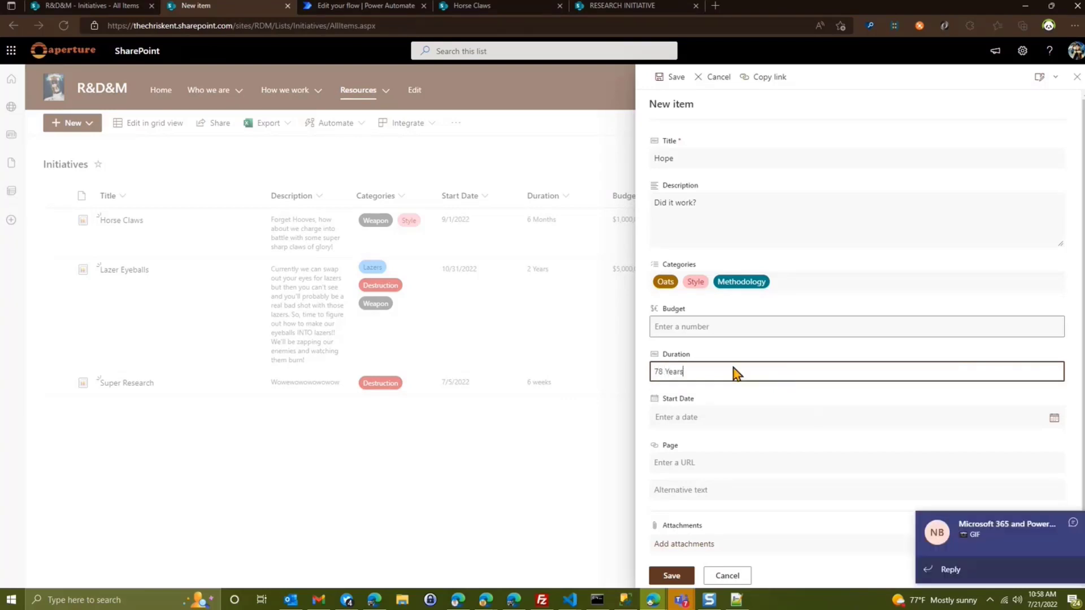
pyautogui.click(676, 411)
pyautogui.click(1048, 426)
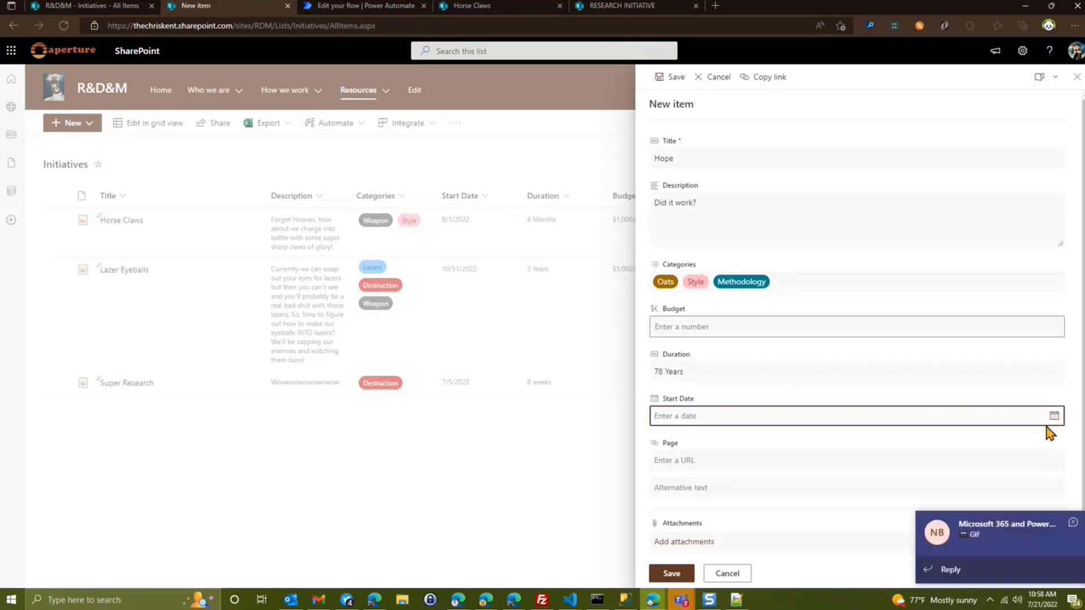
pyautogui.click(1054, 417)
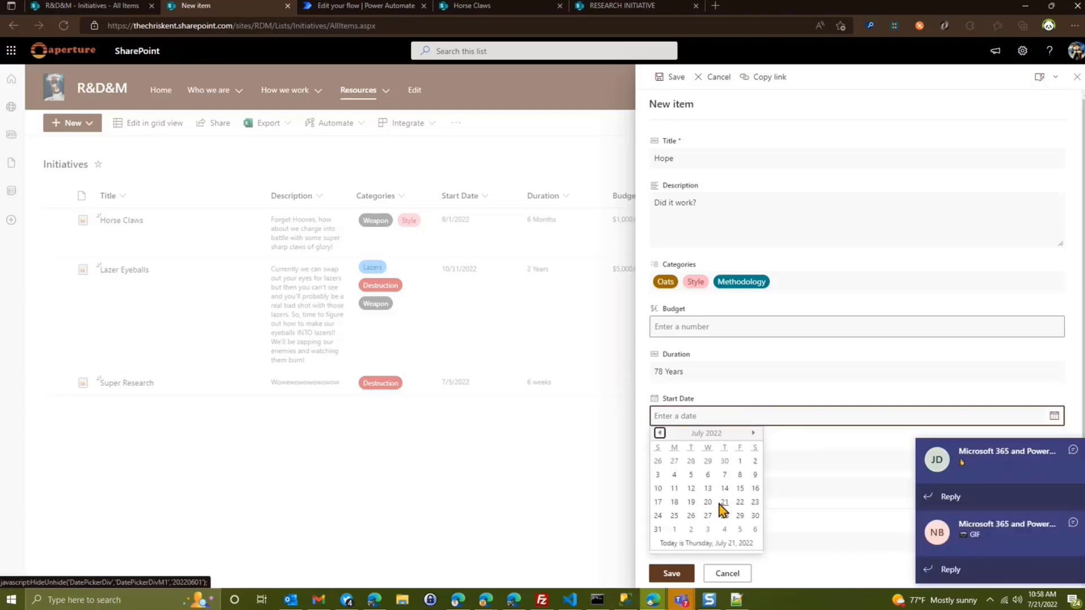
pyautogui.click(723, 502)
pyautogui.click(704, 463)
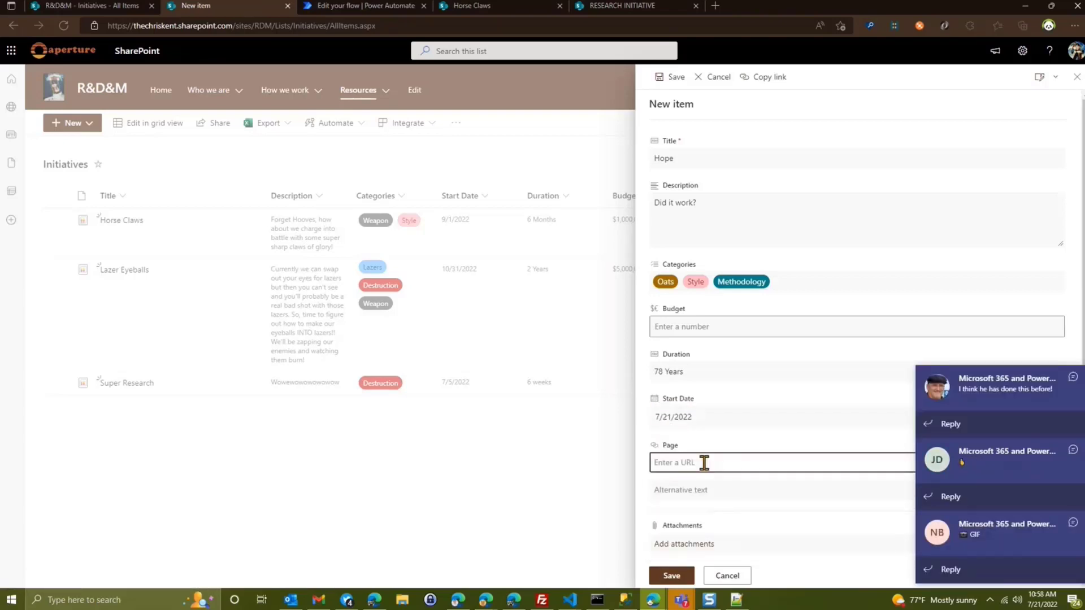
# Set the initiative's budget to 78000000 and save the new item
pyautogui.click(727, 328)
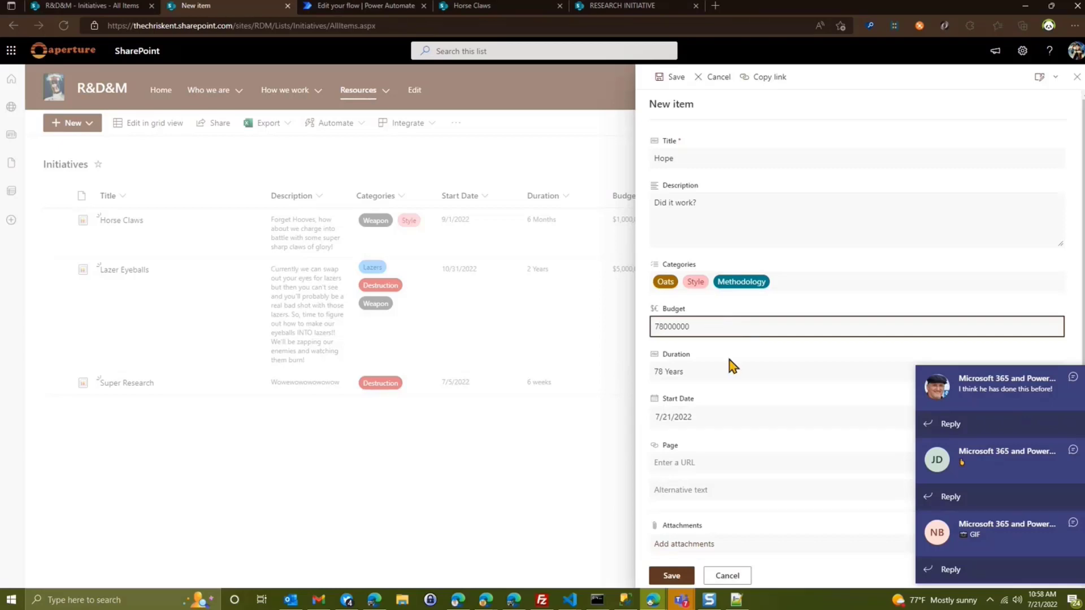
pyautogui.scroll(-1, 727, 361)
pyautogui.click(672, 564)
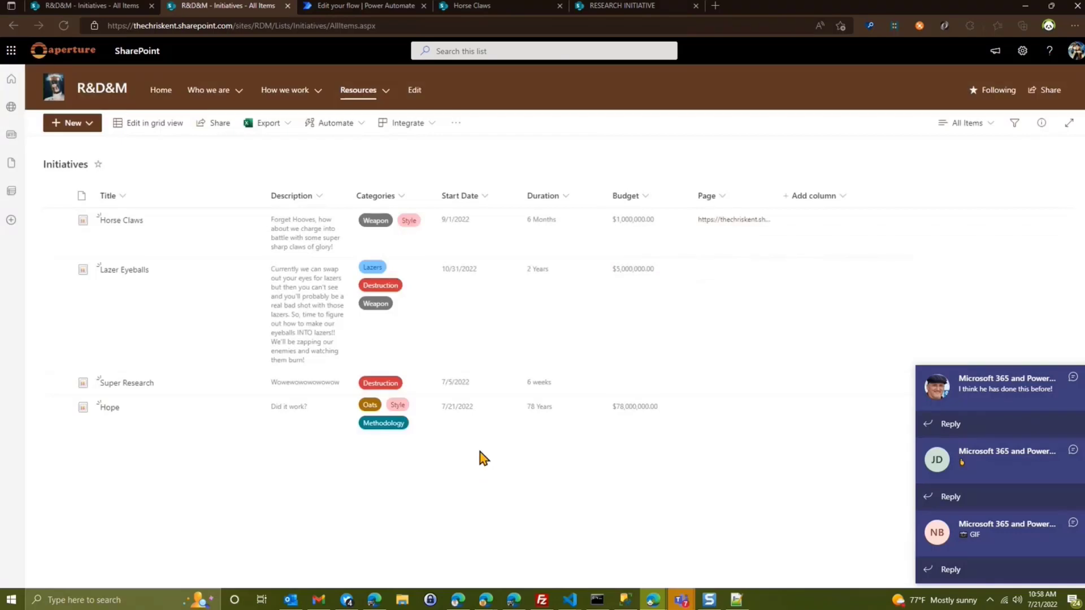
# Switch to the Power Automate flow run and check the status of every action down to Update item
pyautogui.click(377, 8)
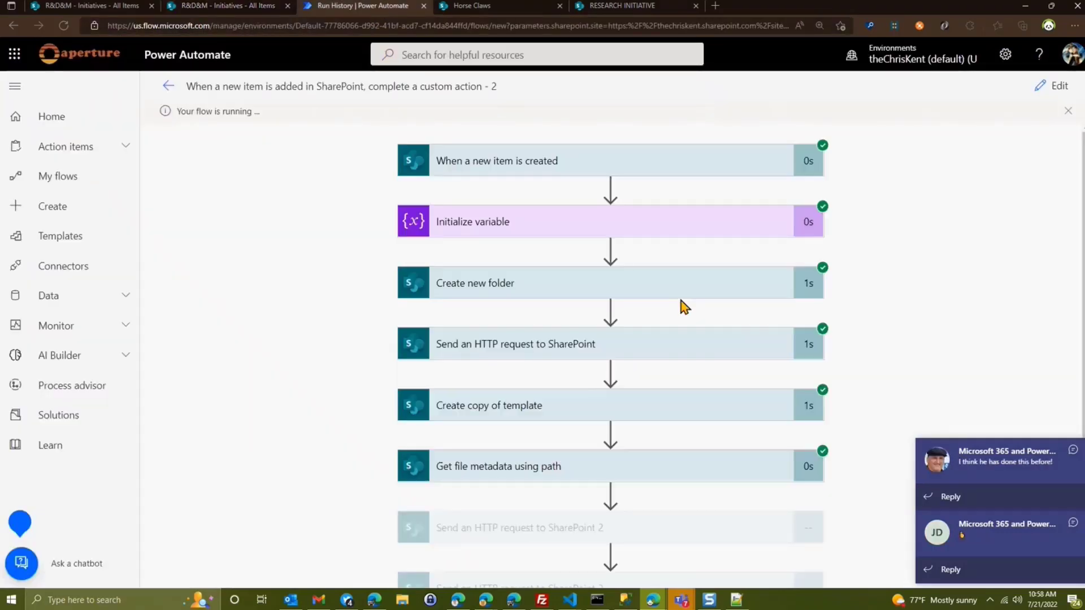
pyautogui.scroll(-3, 829, 298)
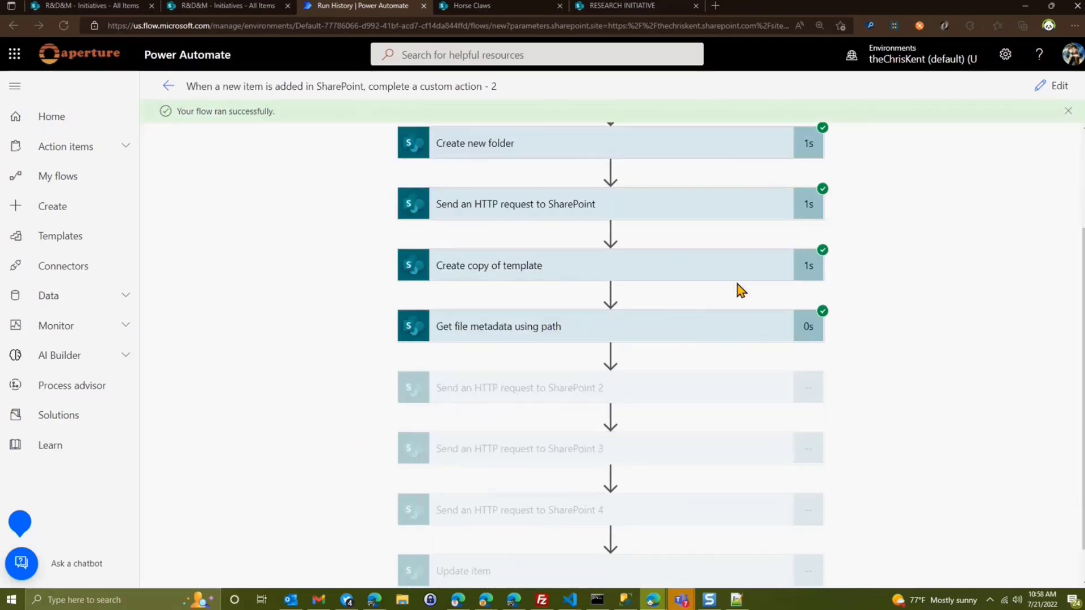
pyautogui.scroll(-1, 680, 409)
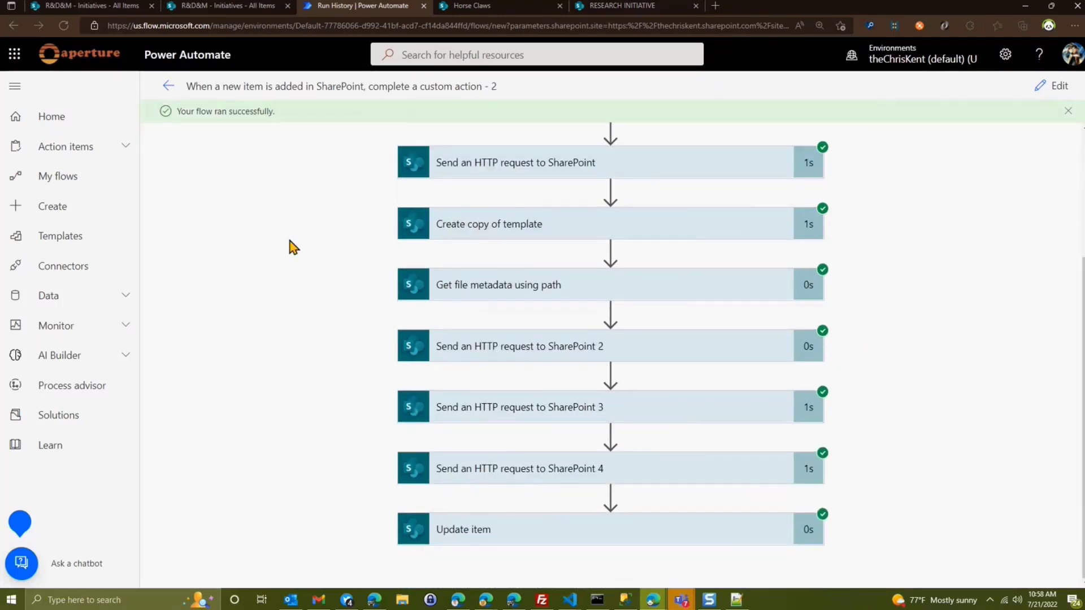
# Open the Hope item's page link from the Initiatives list and check the Initiatives links on the R&D&M home page
pyautogui.click(203, 8)
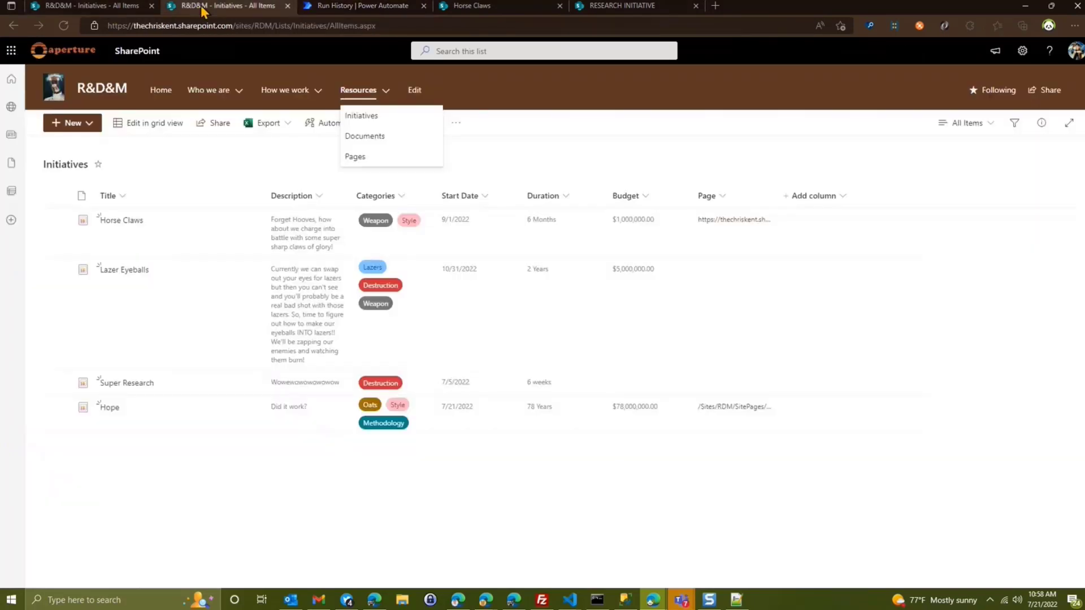
pyautogui.click(747, 409)
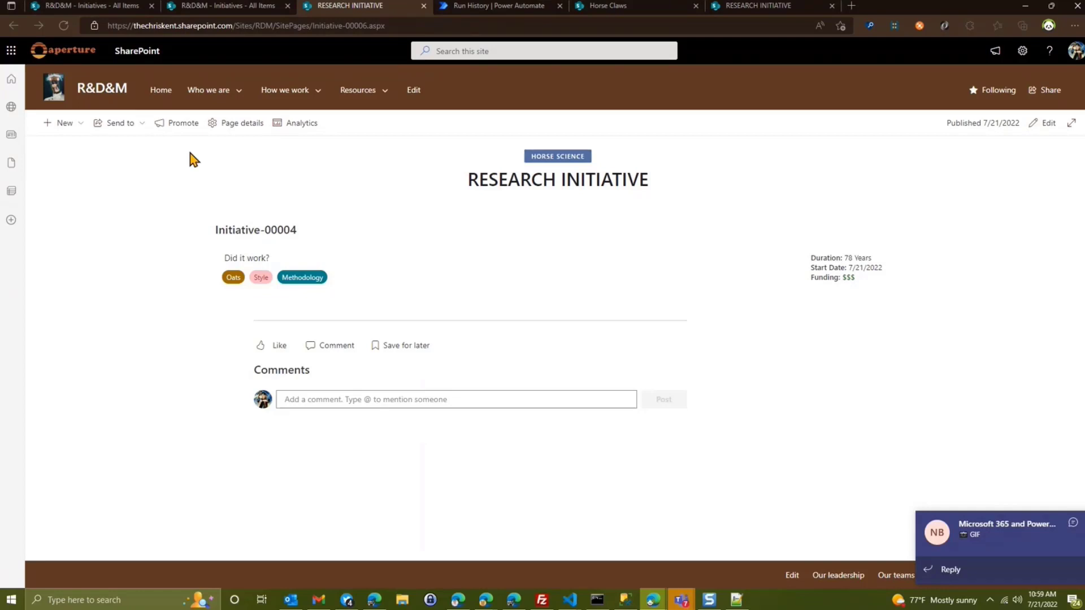
pyautogui.click(160, 94)
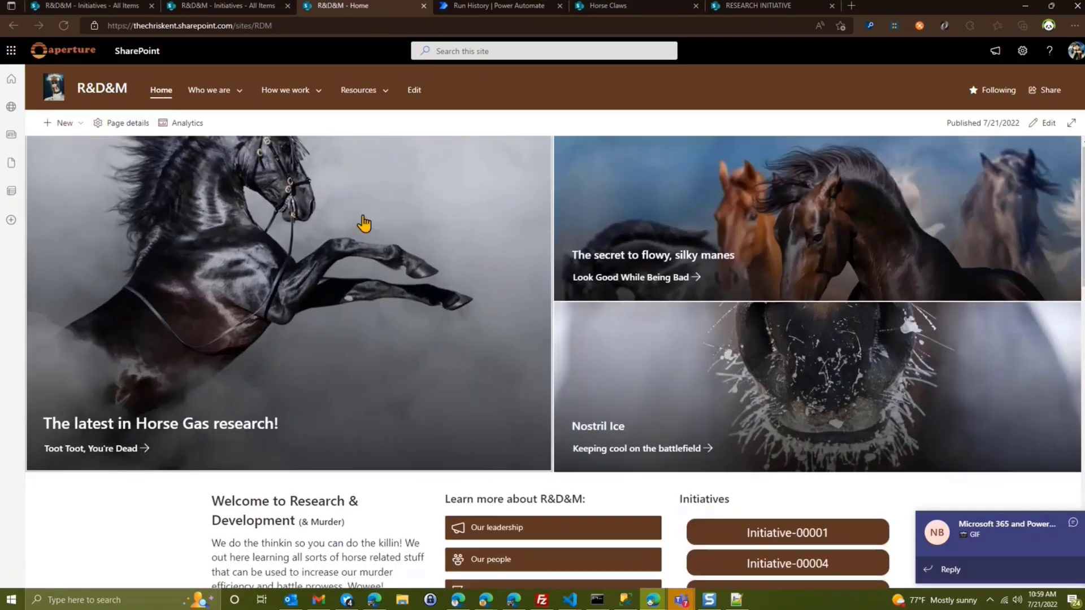
pyautogui.scroll(-4, 791, 378)
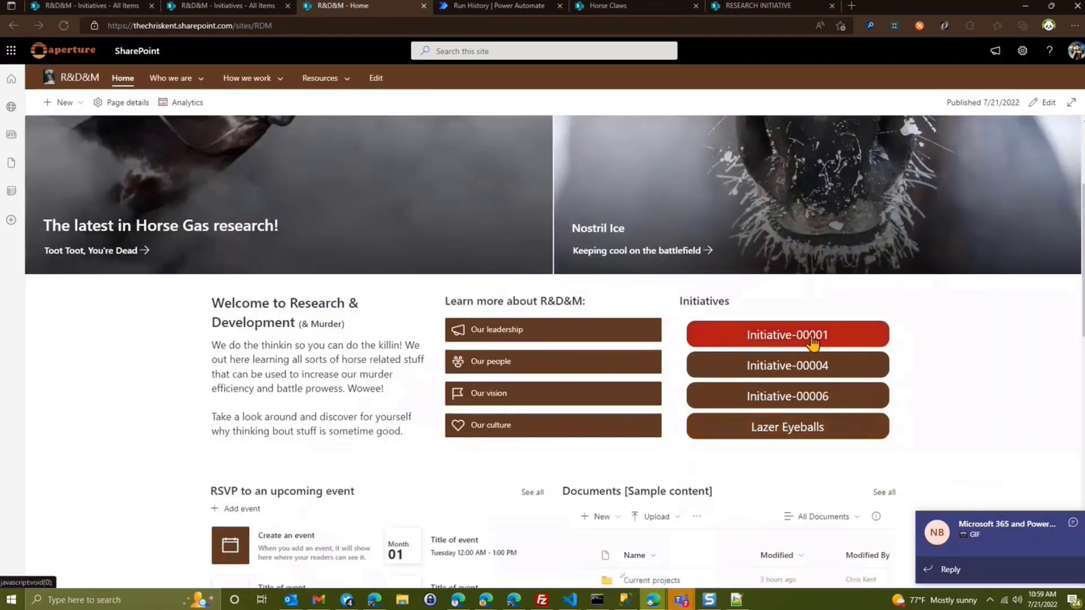